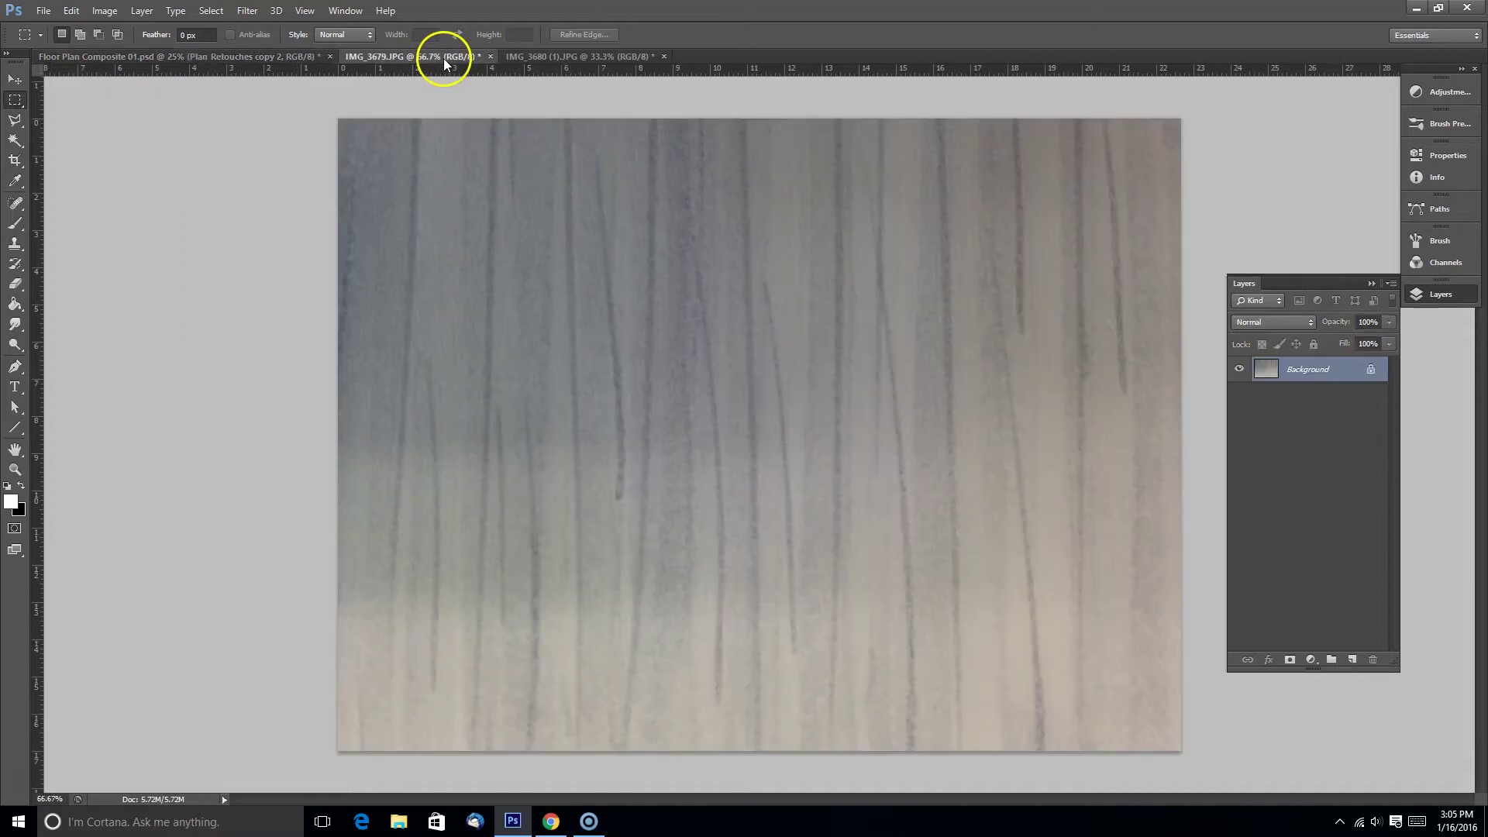
Step: Copy the kitchen sketch area from IMG_3680 (1).JPG and paste it into Floor Plan Composite 01.psd
click(565, 57)
mouse_move(378, 118)
mouse_down()
mouse_move(807, 641)
mouse_move(1044, 742)
mouse_up()
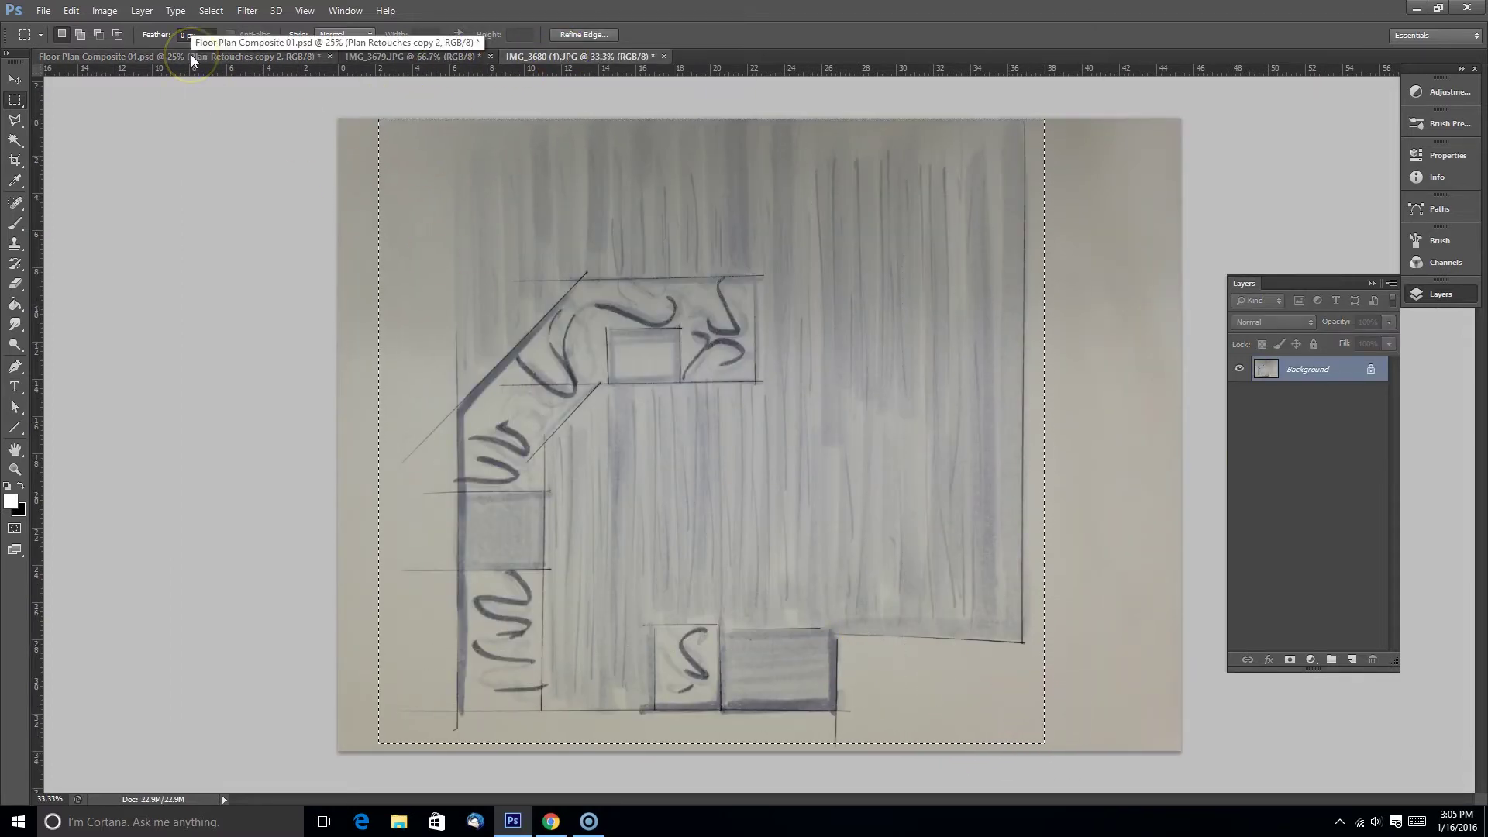
click(70, 10)
click(101, 109)
click(143, 60)
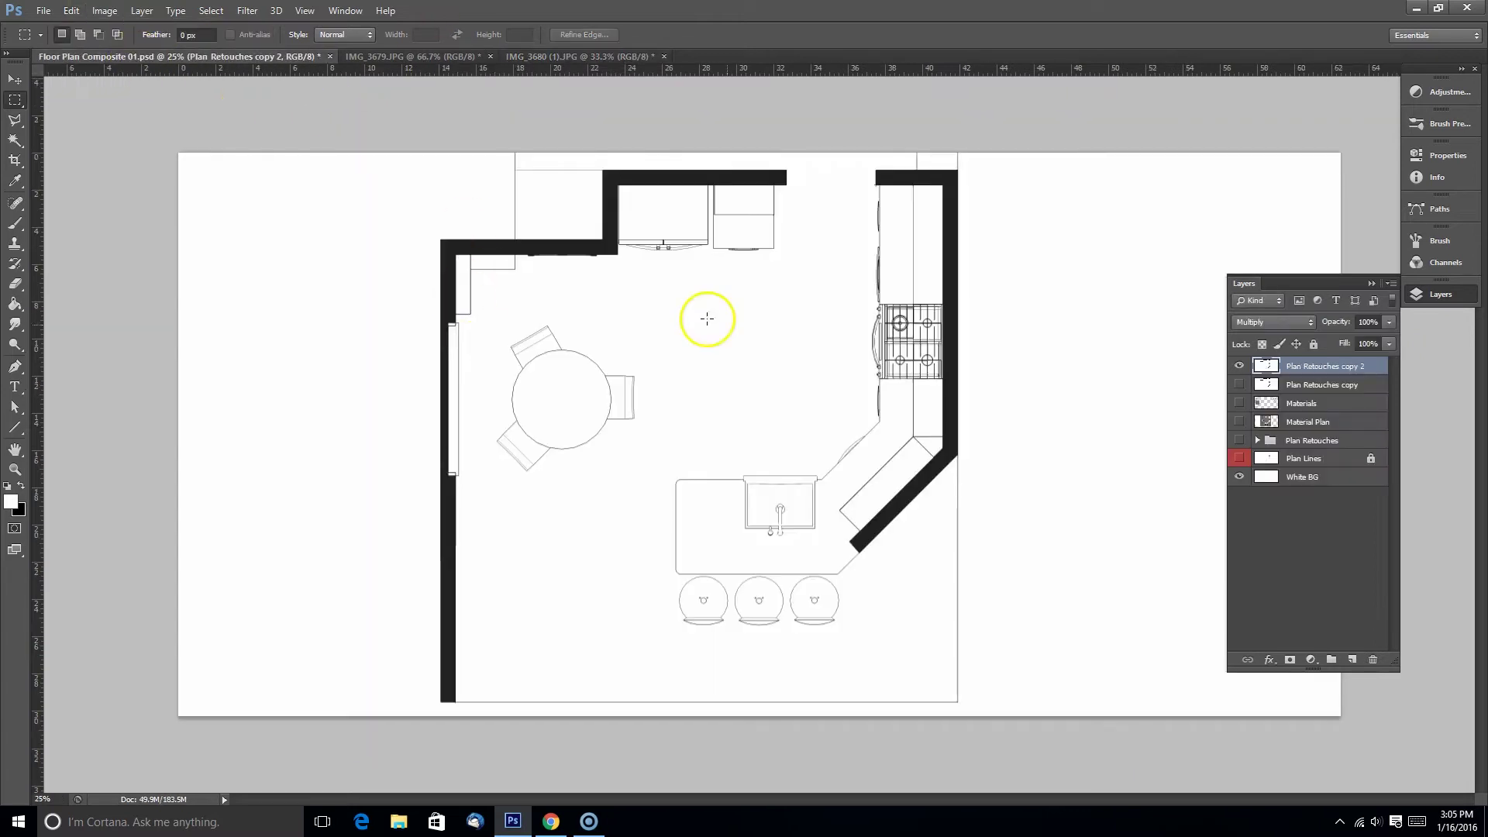
key(ctrl+v)
click(71, 10)
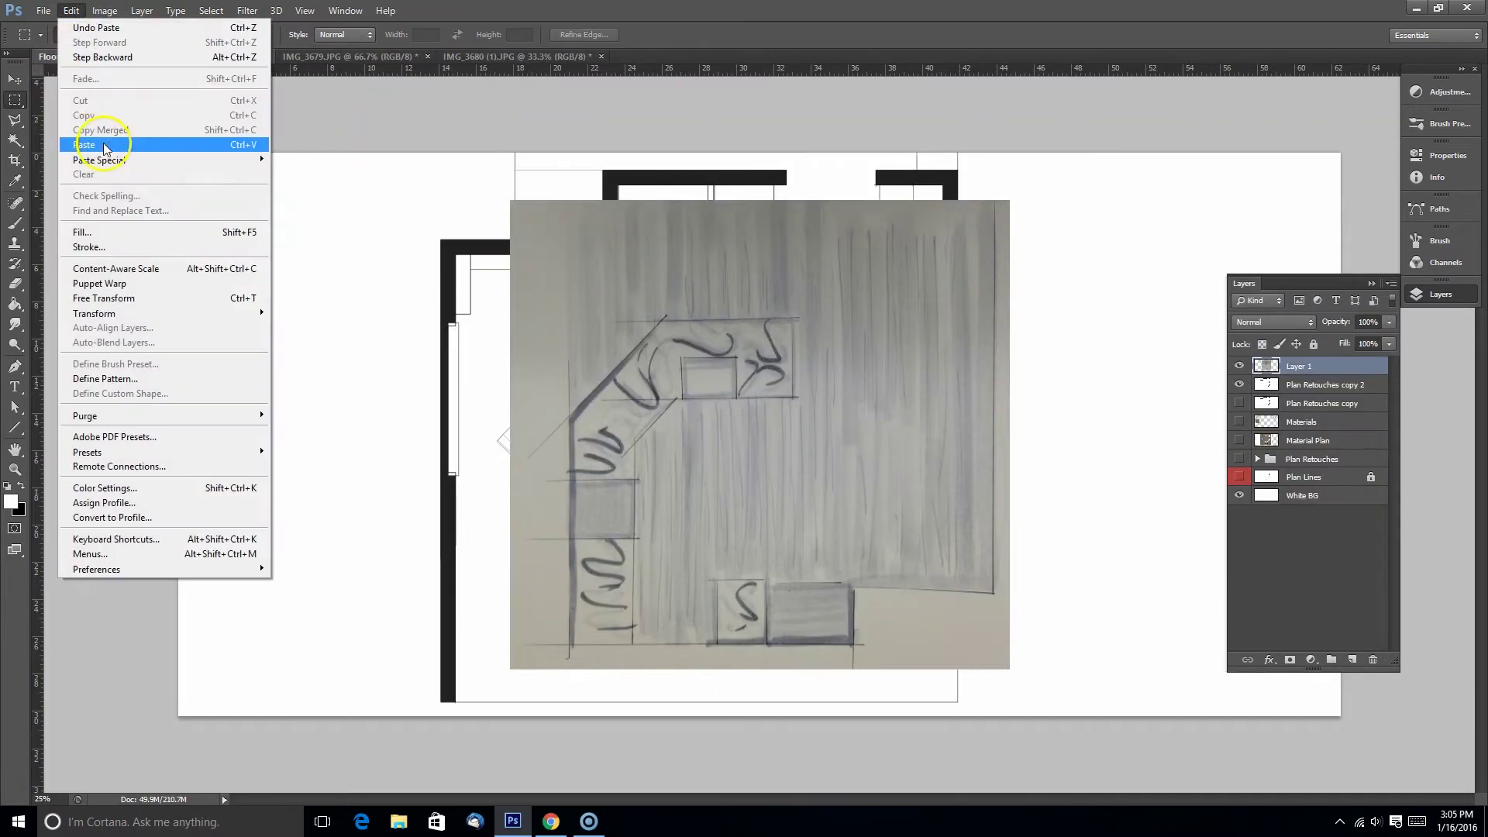
click(997, 249)
Step: Shift the pasted sketch over the floor plan and lower its layer opacity to 55%
click(16, 78)
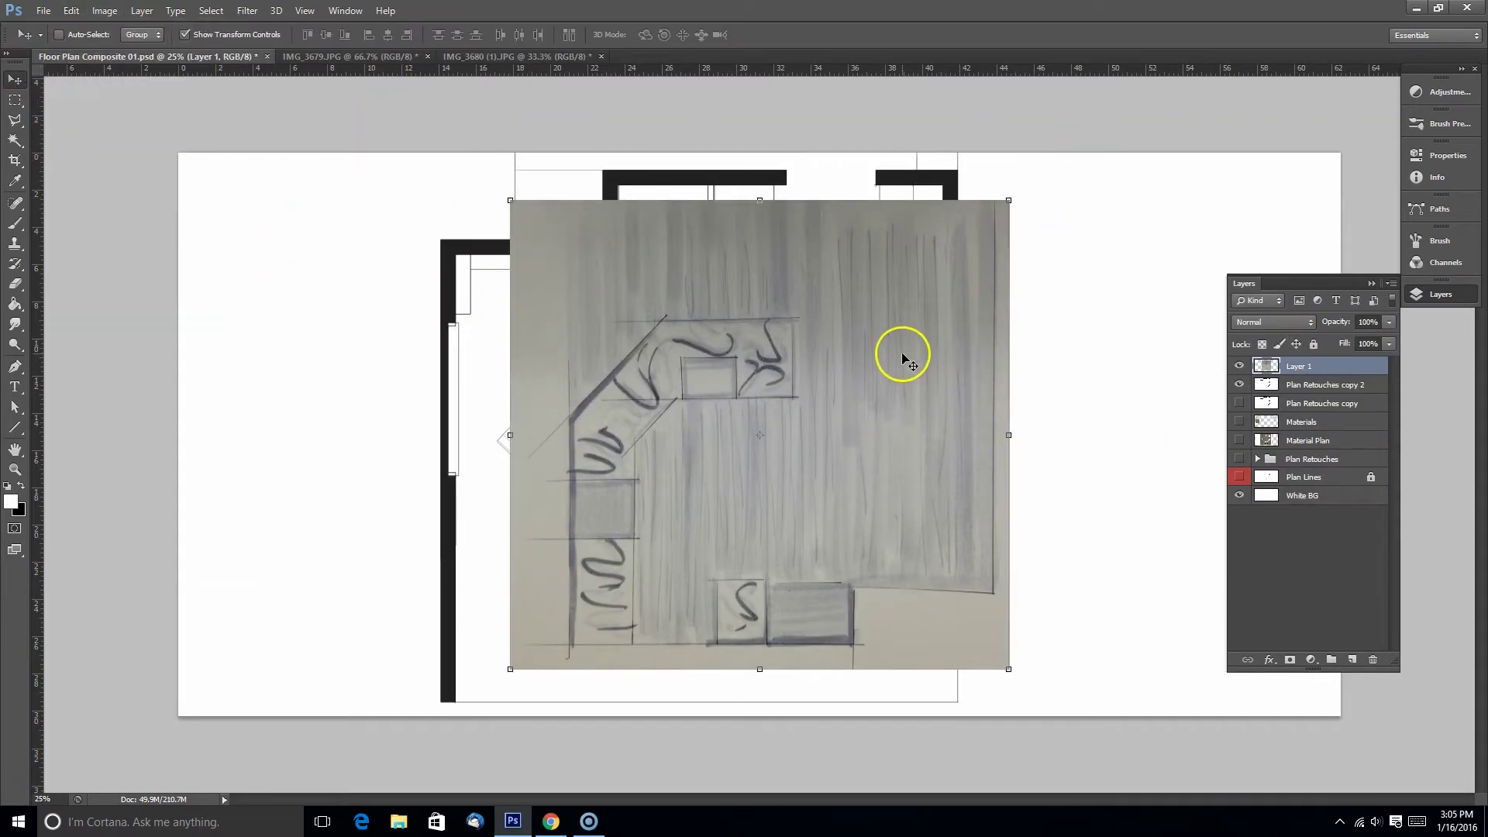
drag(904, 352, 866, 344)
click(1389, 322)
drag(1370, 341, 1354, 342)
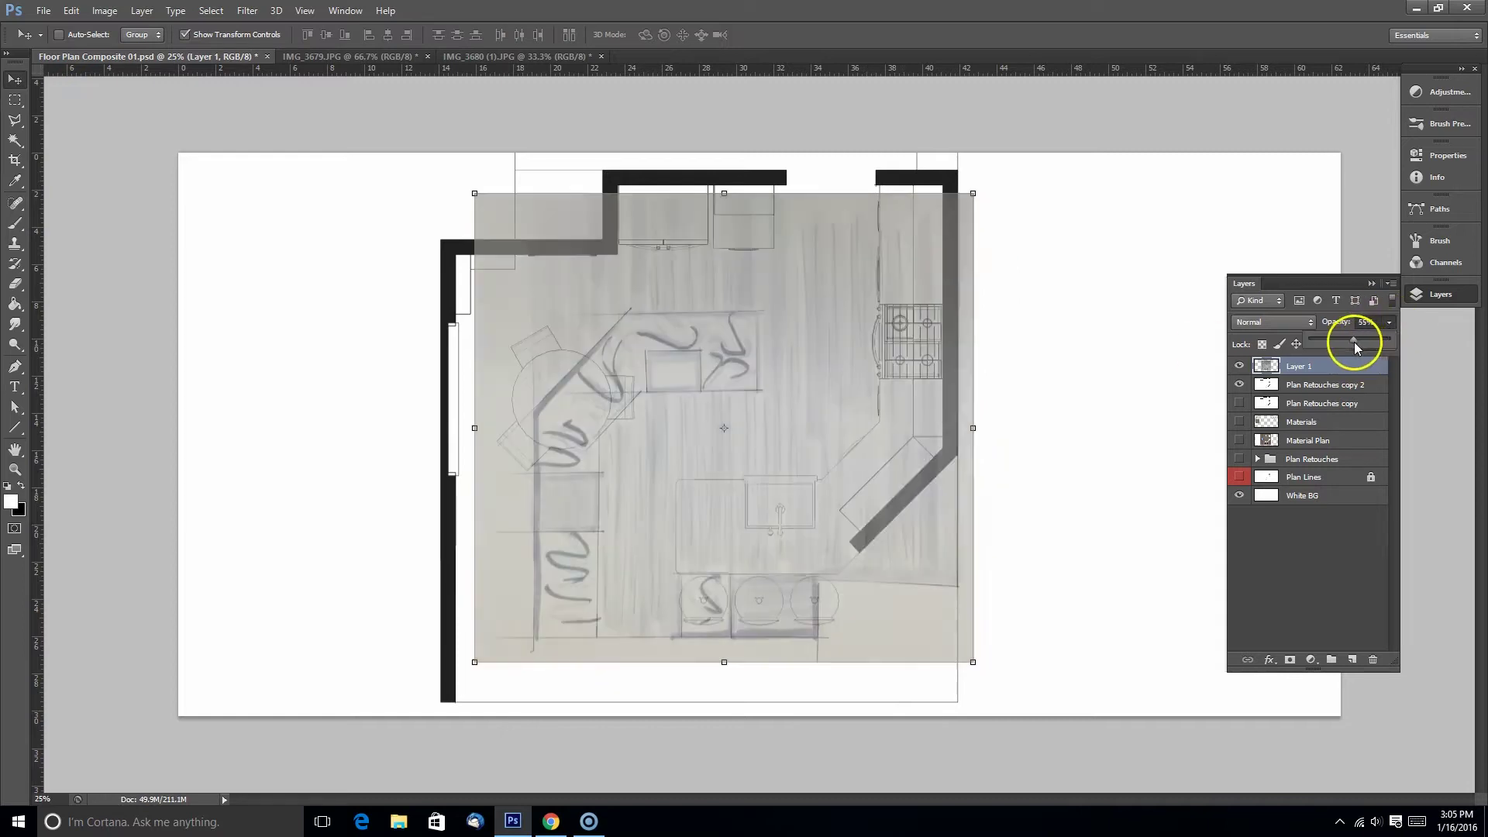
Step: Rotate the sketch 180 degrees, scale it to about 116% and move it over the matching walls and counters
key(ctrl+t)
drag(1007, 189, 634, 531)
drag(863, 272, 840, 300)
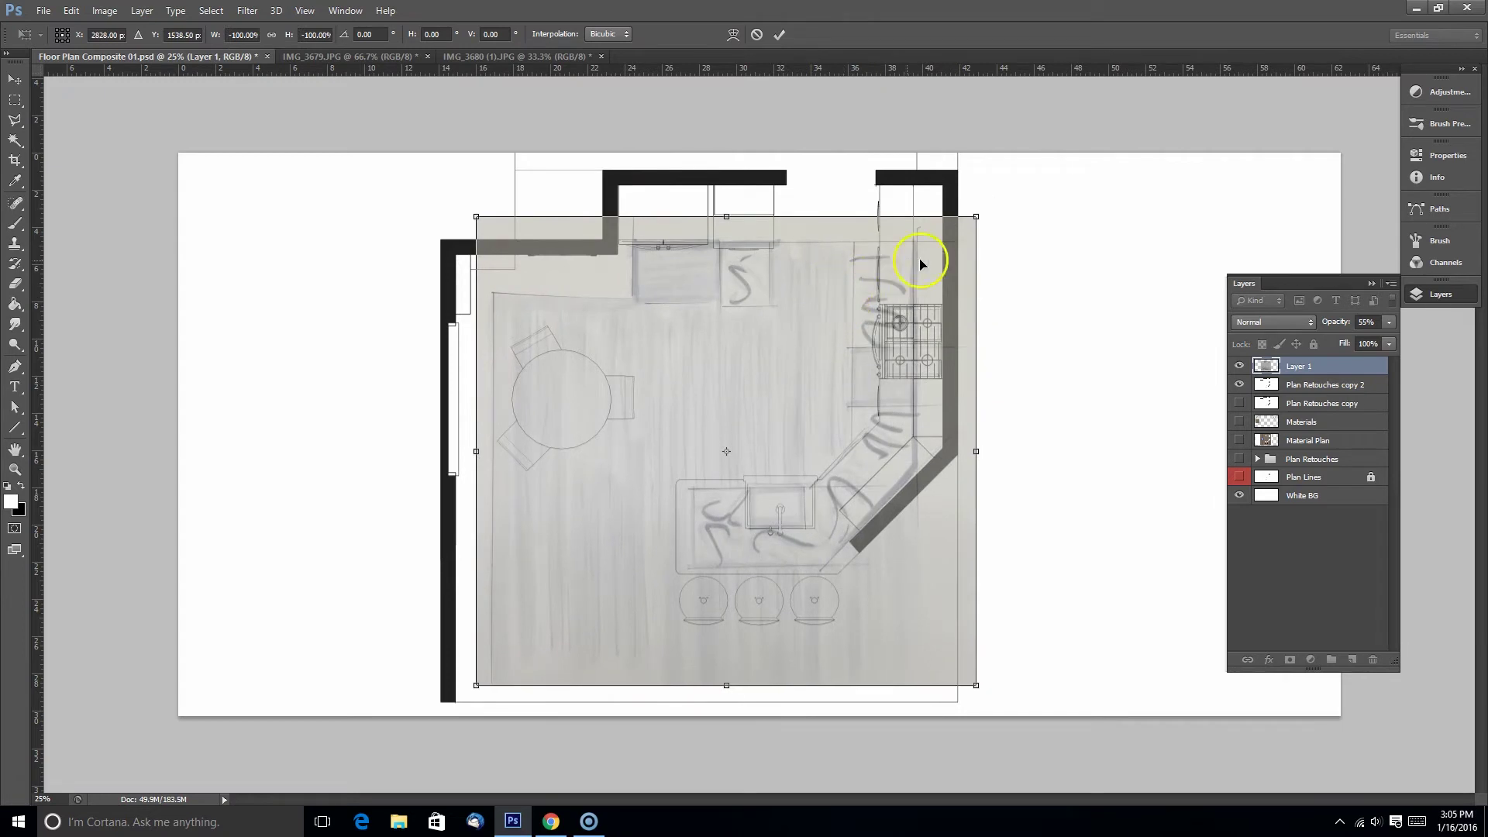
drag(979, 216, 1026, 185)
drag(905, 322, 904, 288)
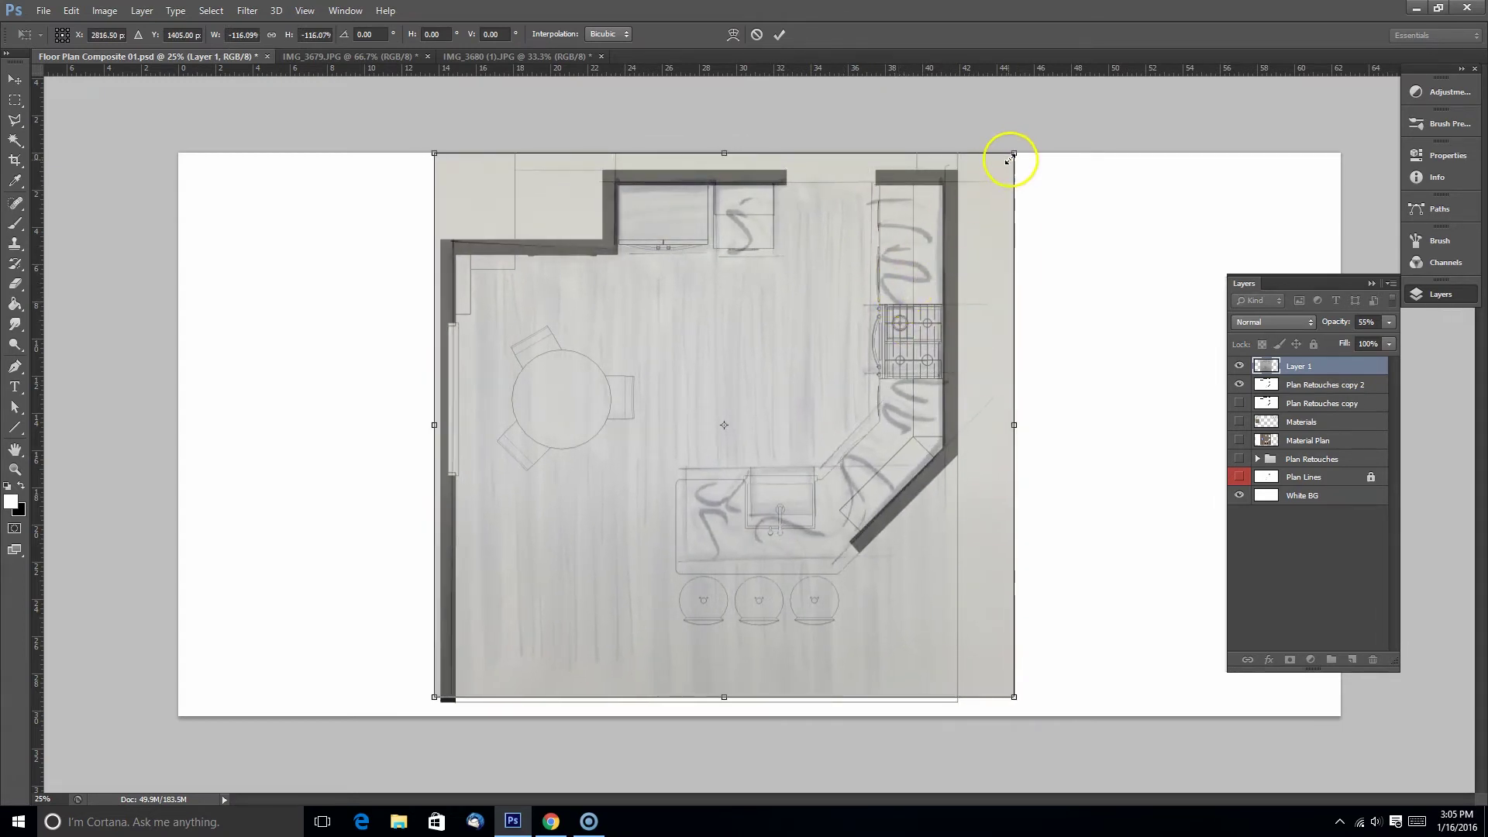
Step: Enlarge the sketch to about 125% and reposition it so its counters line up with the plan lines
drag(1013, 153, 1024, 144)
drag(929, 255, 924, 267)
drag(1025, 160, 1039, 148)
key(shift+Up)
key(shift+Up)
key(shift+Up)
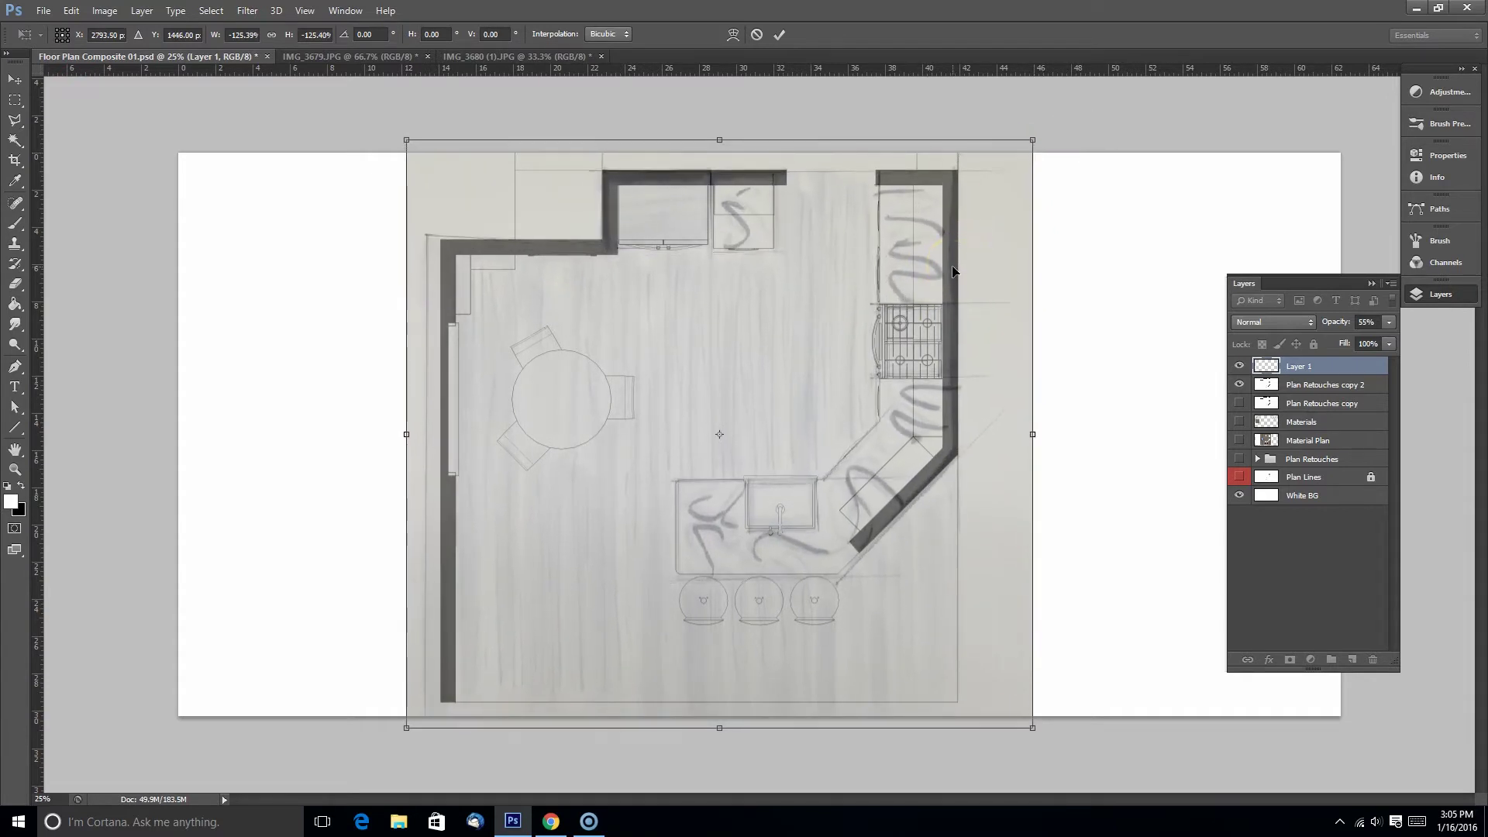
Step: Nudge the sketch into alignment, fine-tune its scale to about 124.6% and apply the transform
key(Down)
key(Down)
key(Left)
key(Right)
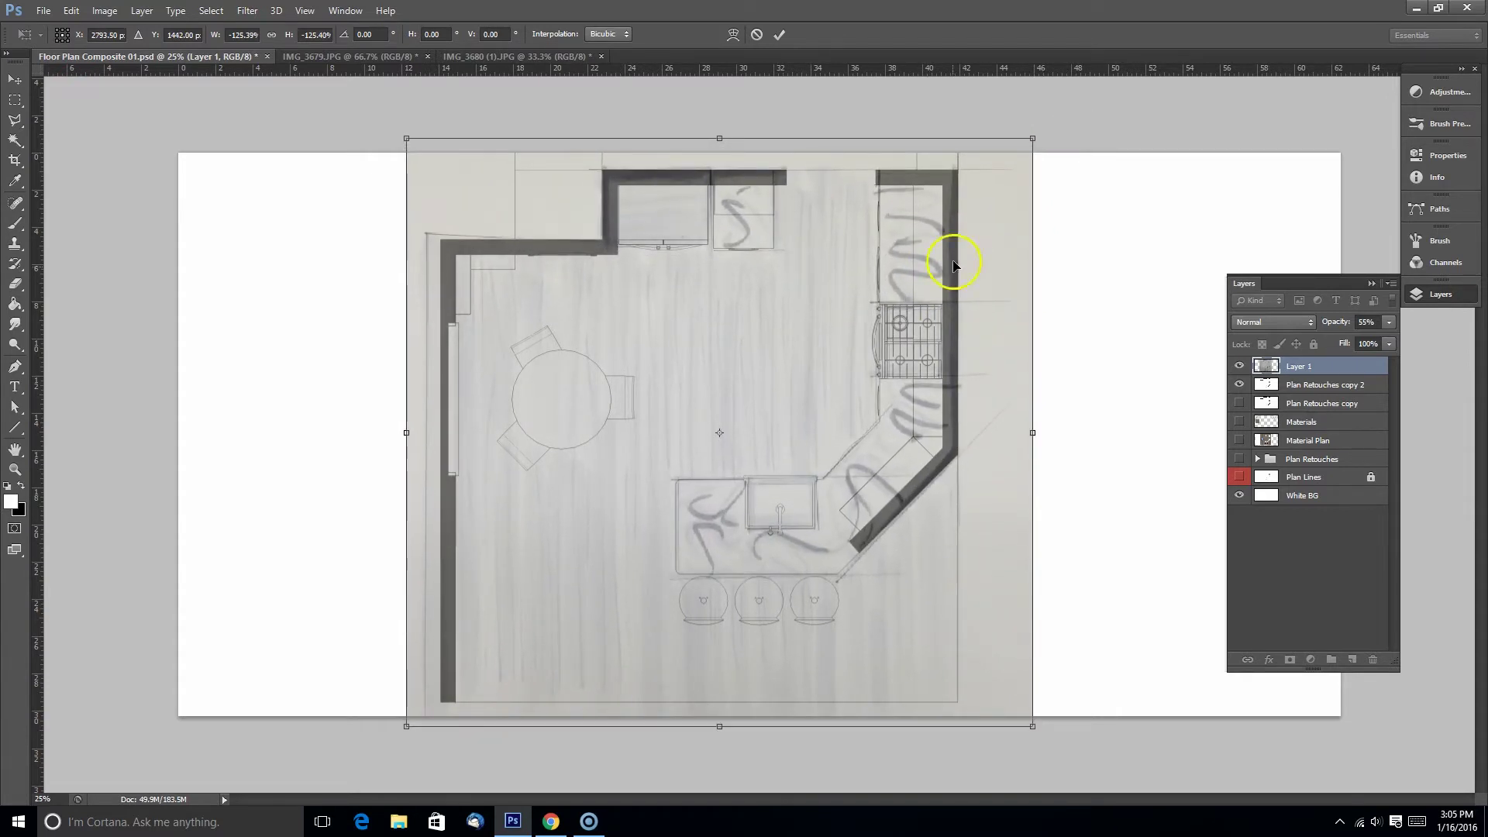
drag(1034, 139, 1031, 141)
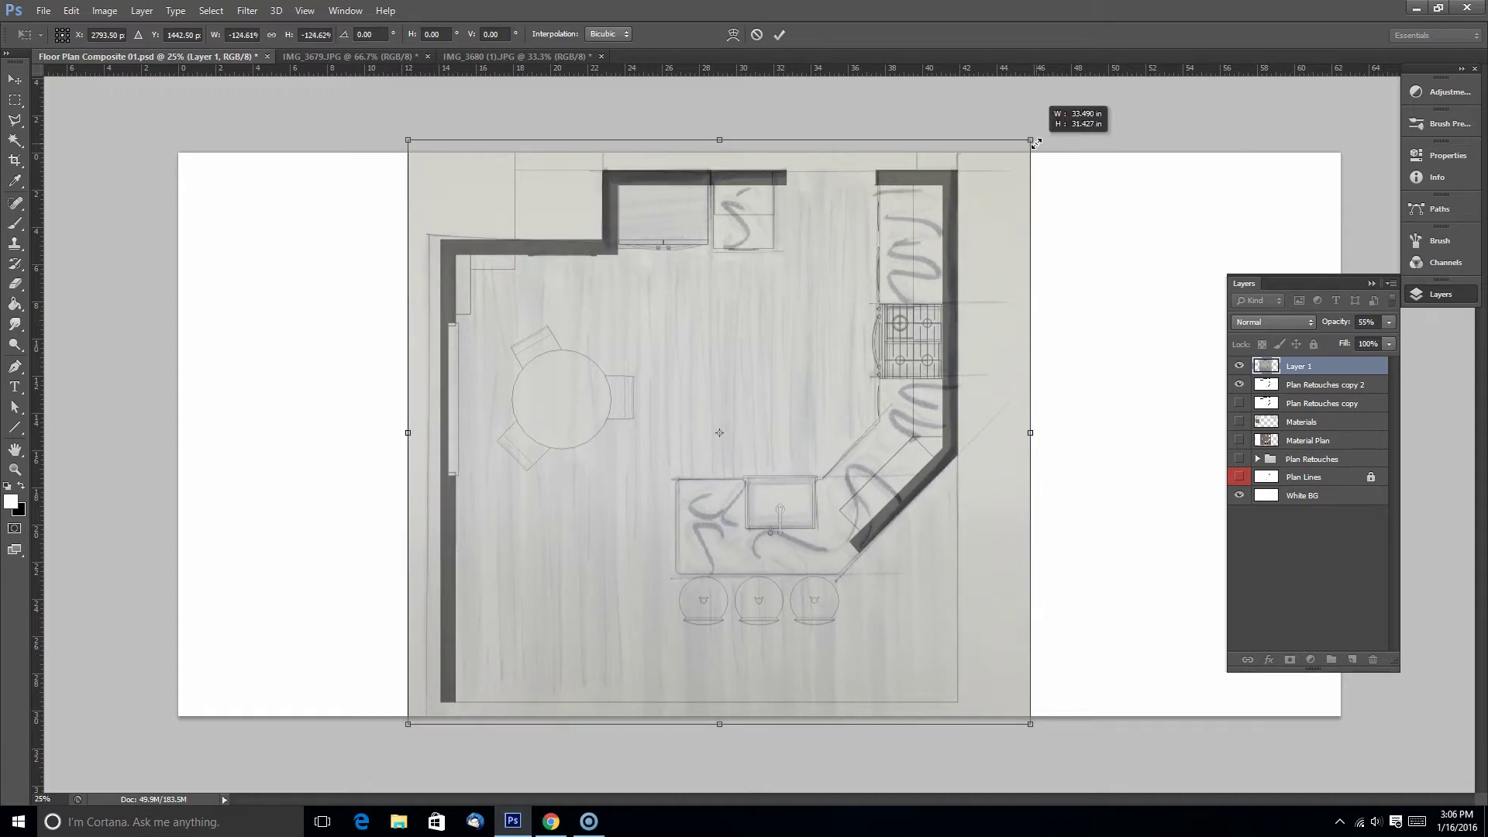
click(14, 78)
click(665, 450)
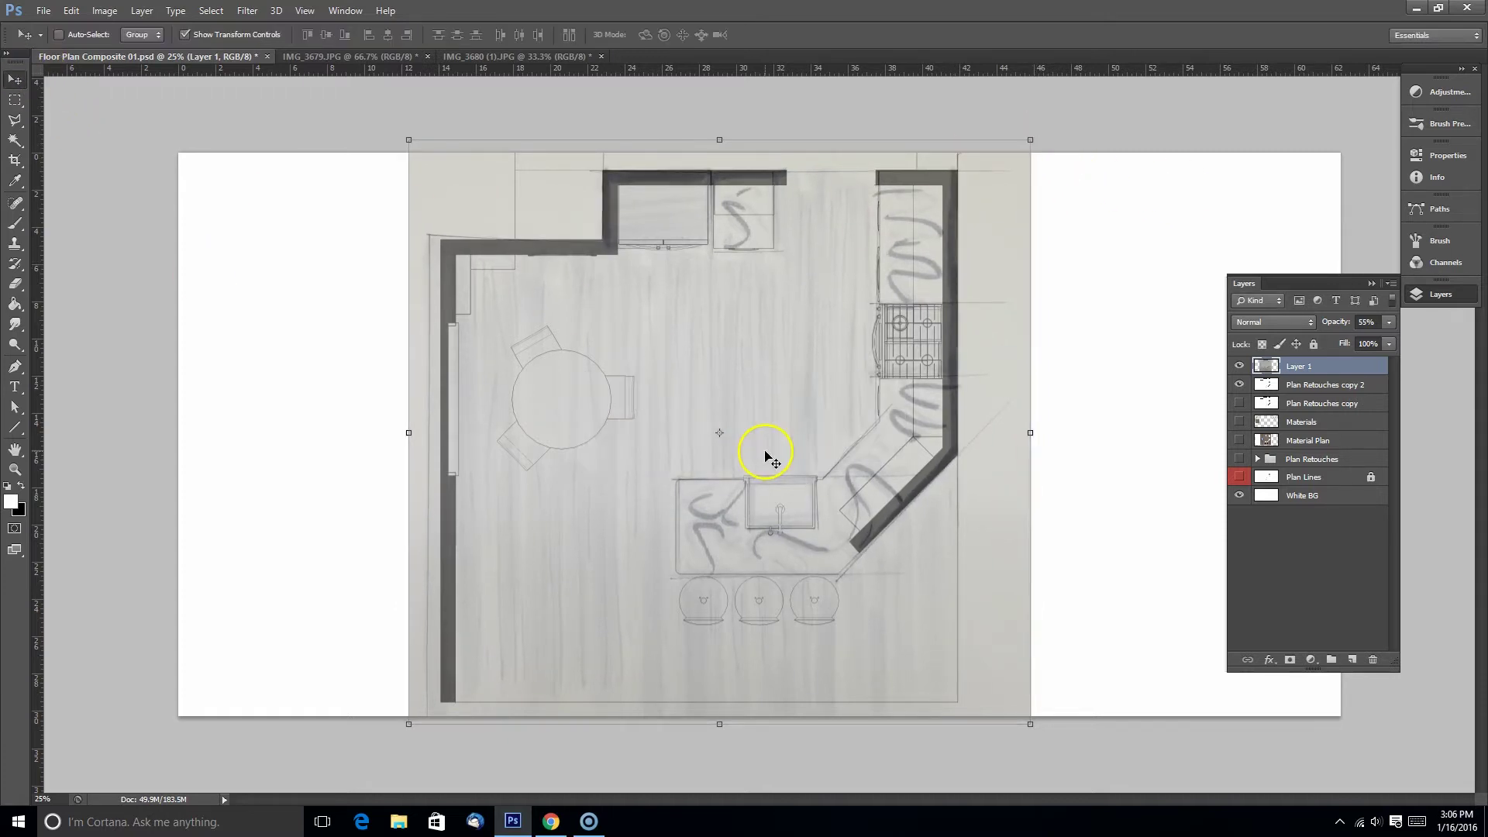
Step: Restore the sketch layer's opacity to 100% and whiten its paper background with a Levels white point sampled from the blank paper
click(1389, 321)
click(1393, 339)
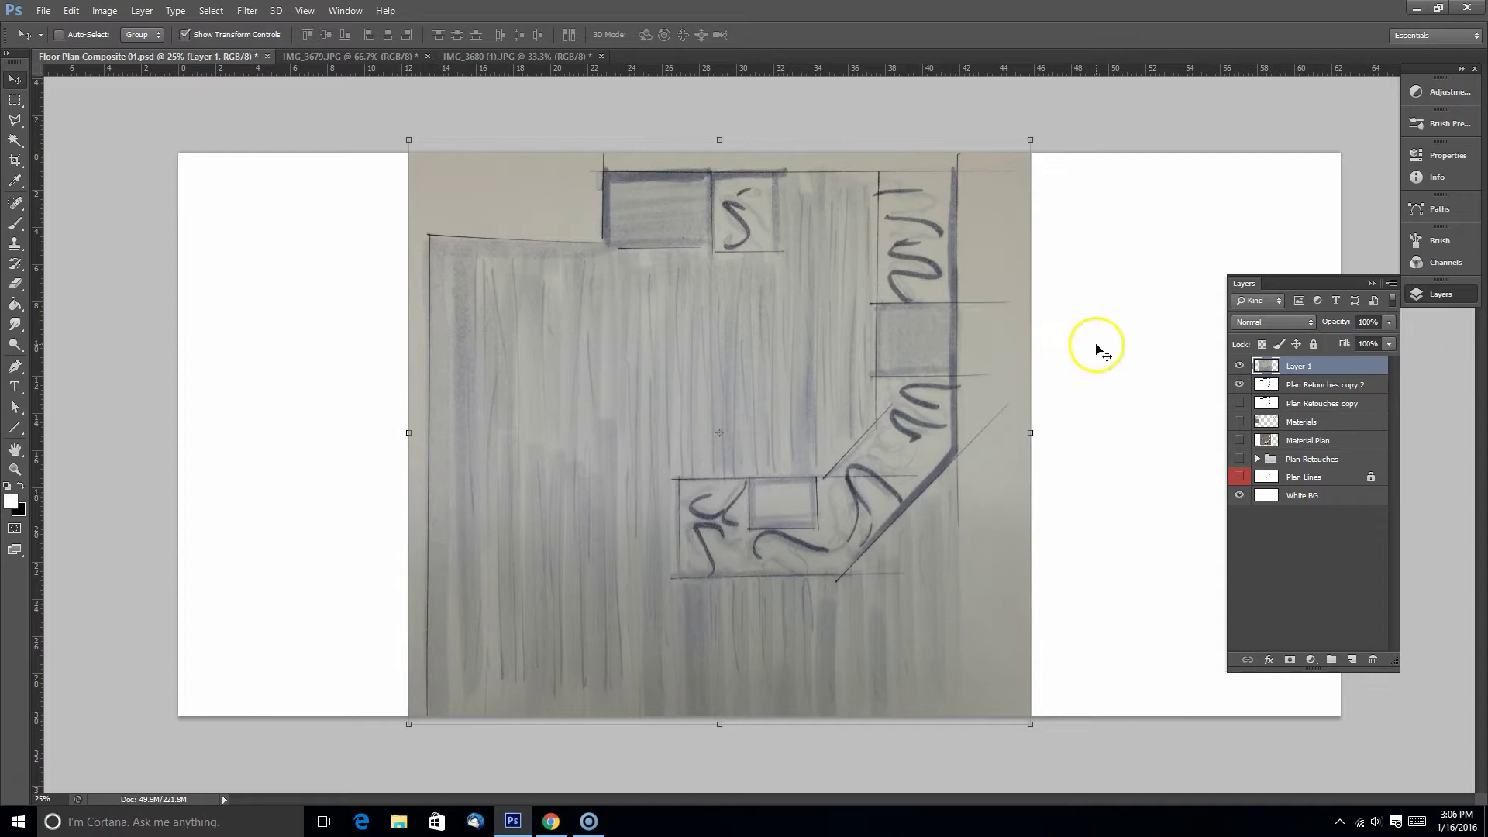
click(104, 10)
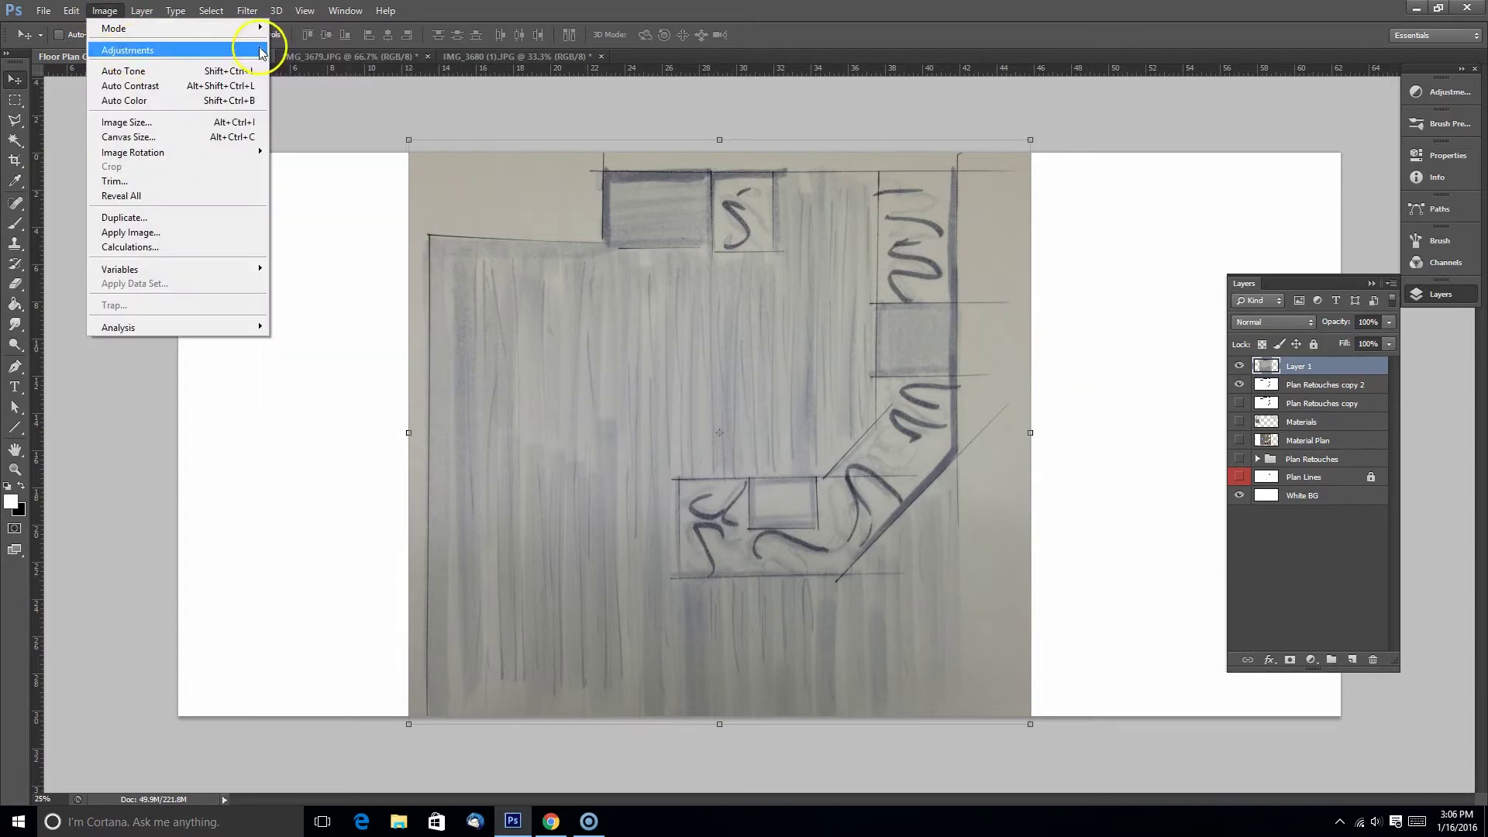
mouse_move(131, 50)
click(290, 64)
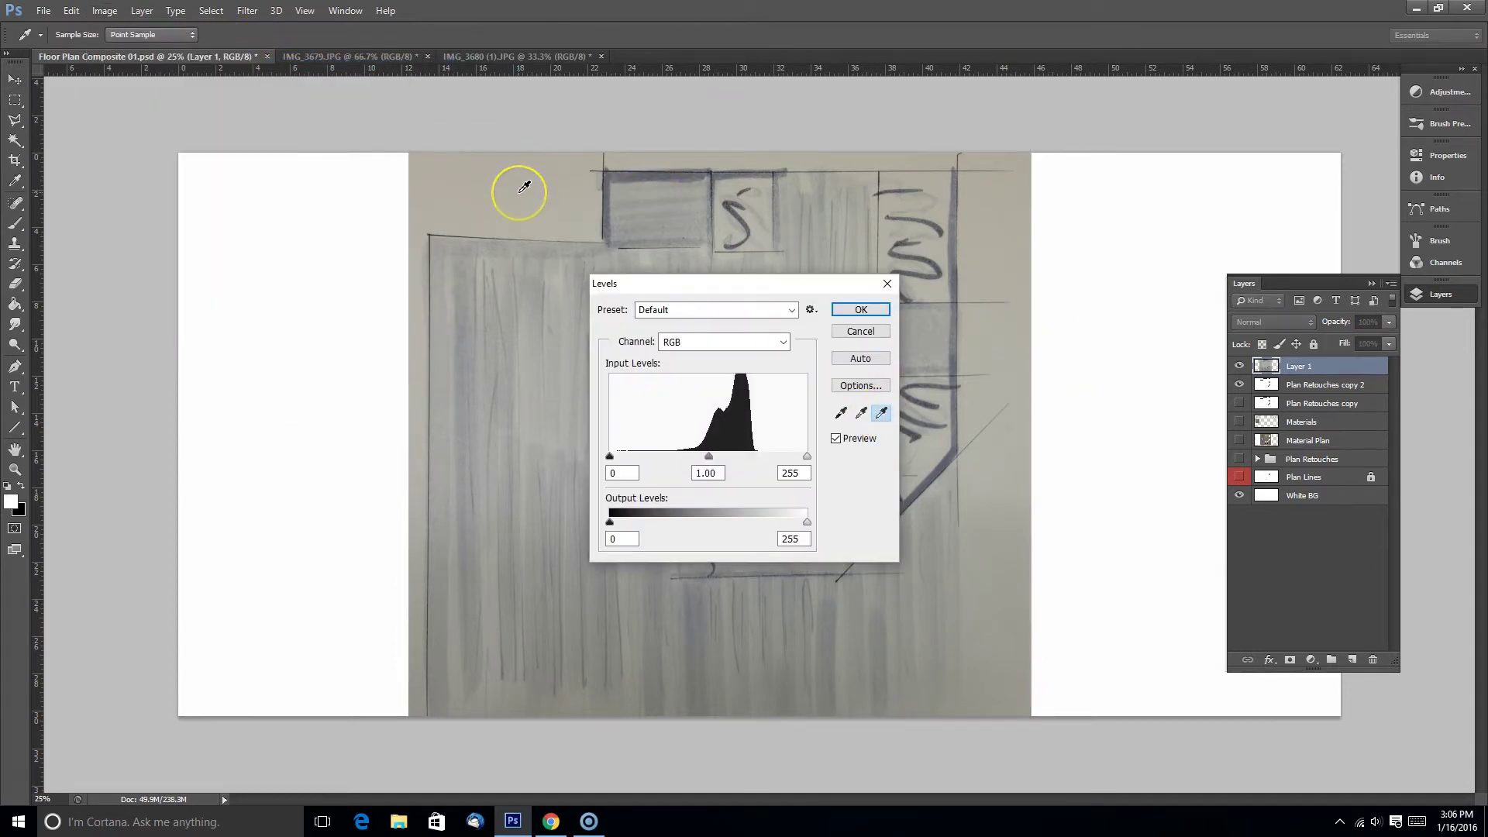
click(525, 187)
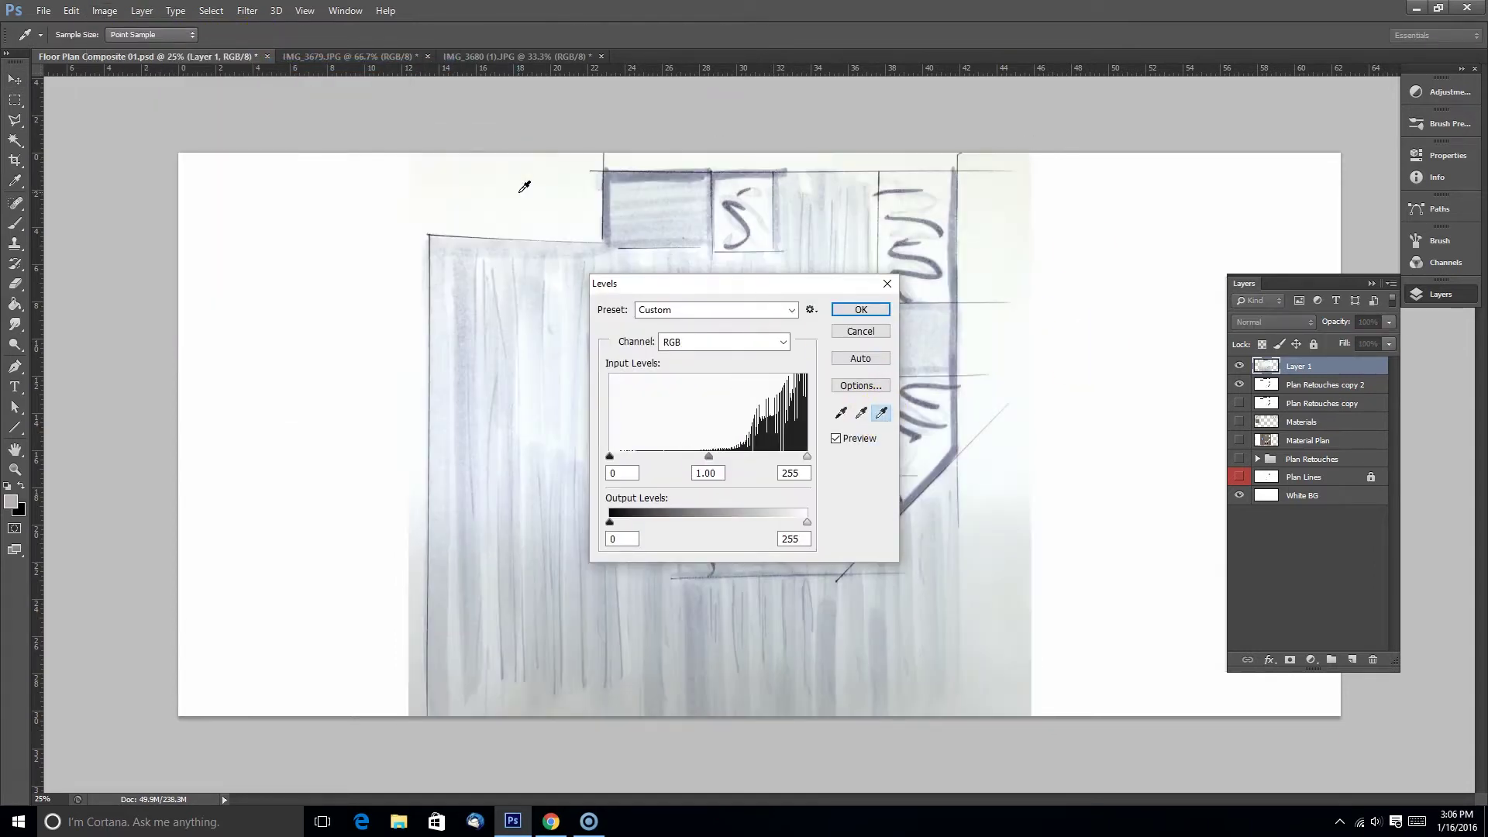
click(846, 312)
key(v)
Step: Set the sketch layer's blend mode to Multiply and its opacity to 88%
click(1239, 366)
click(1239, 365)
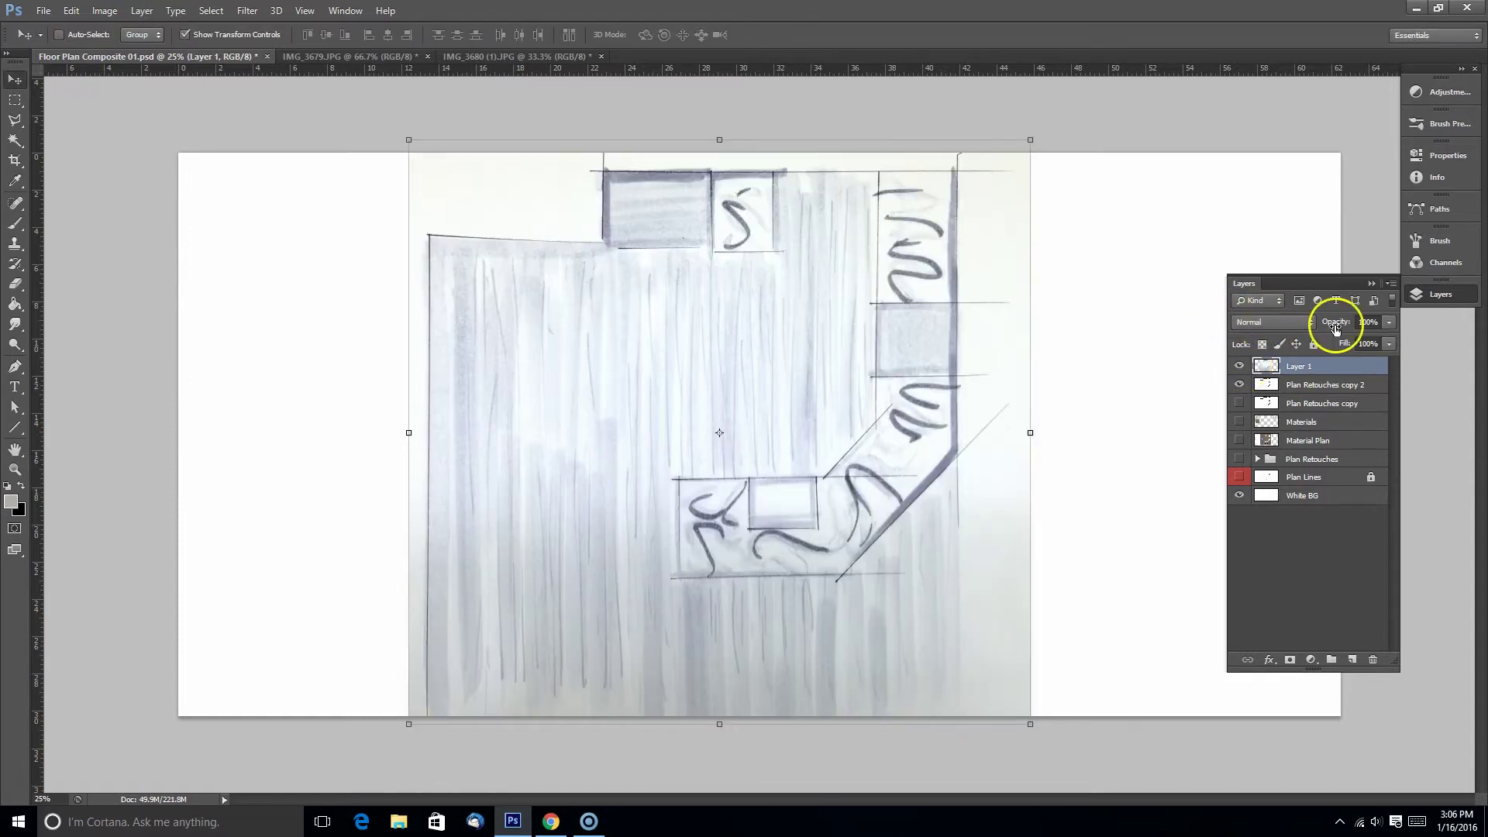
click(1271, 321)
click(1256, 380)
click(1239, 366)
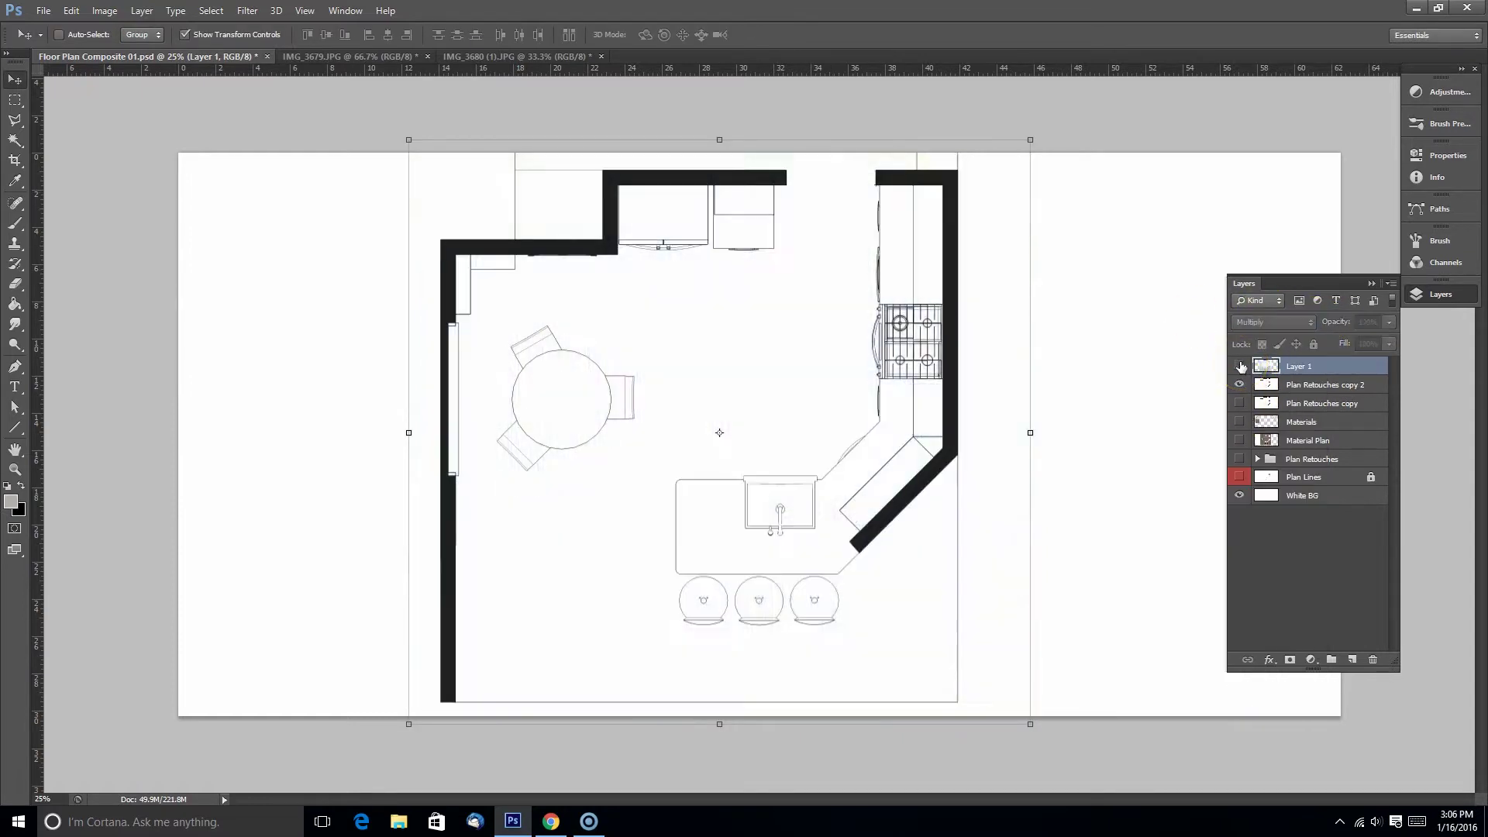
click(1239, 366)
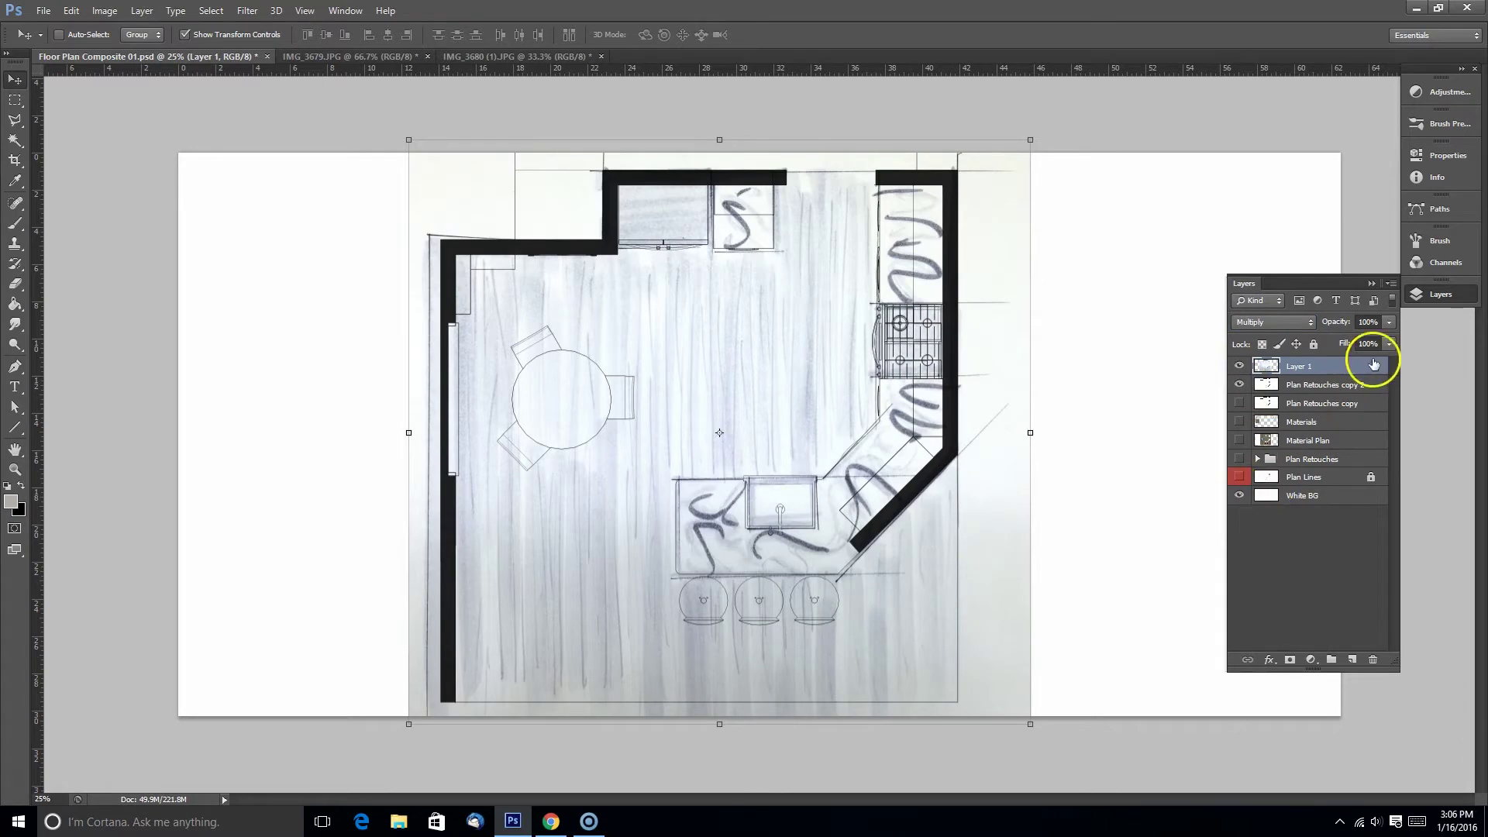
mouse_move(1367, 341)
mouse_down()
mouse_move(1342, 337)
mouse_move(1419, 337)
mouse_move(1377, 353)
mouse_up()
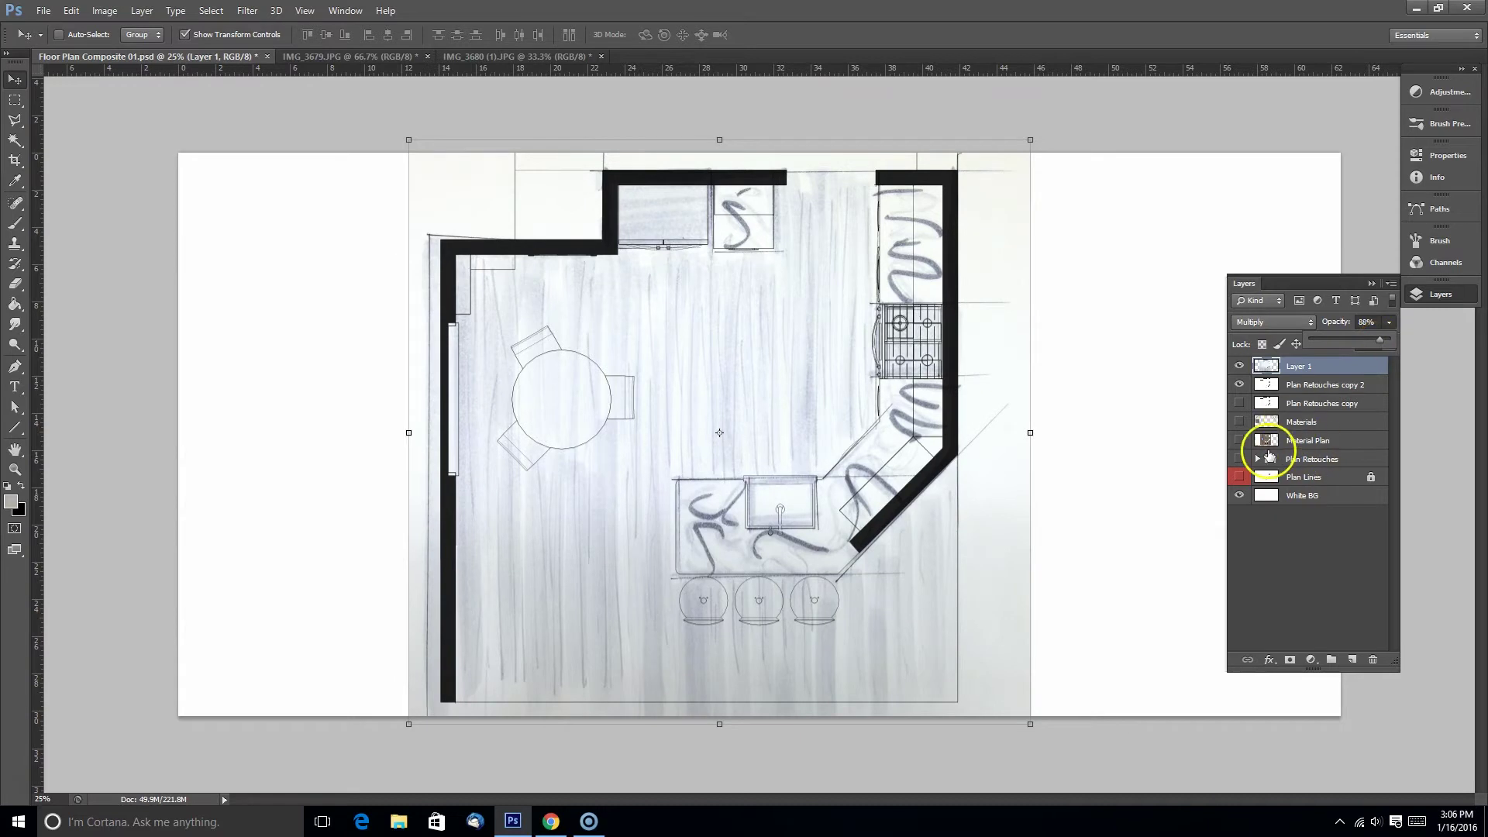
Step: Show the Material Plan layer and compare it with and without the sketch overlay
click(1239, 441)
click(1296, 440)
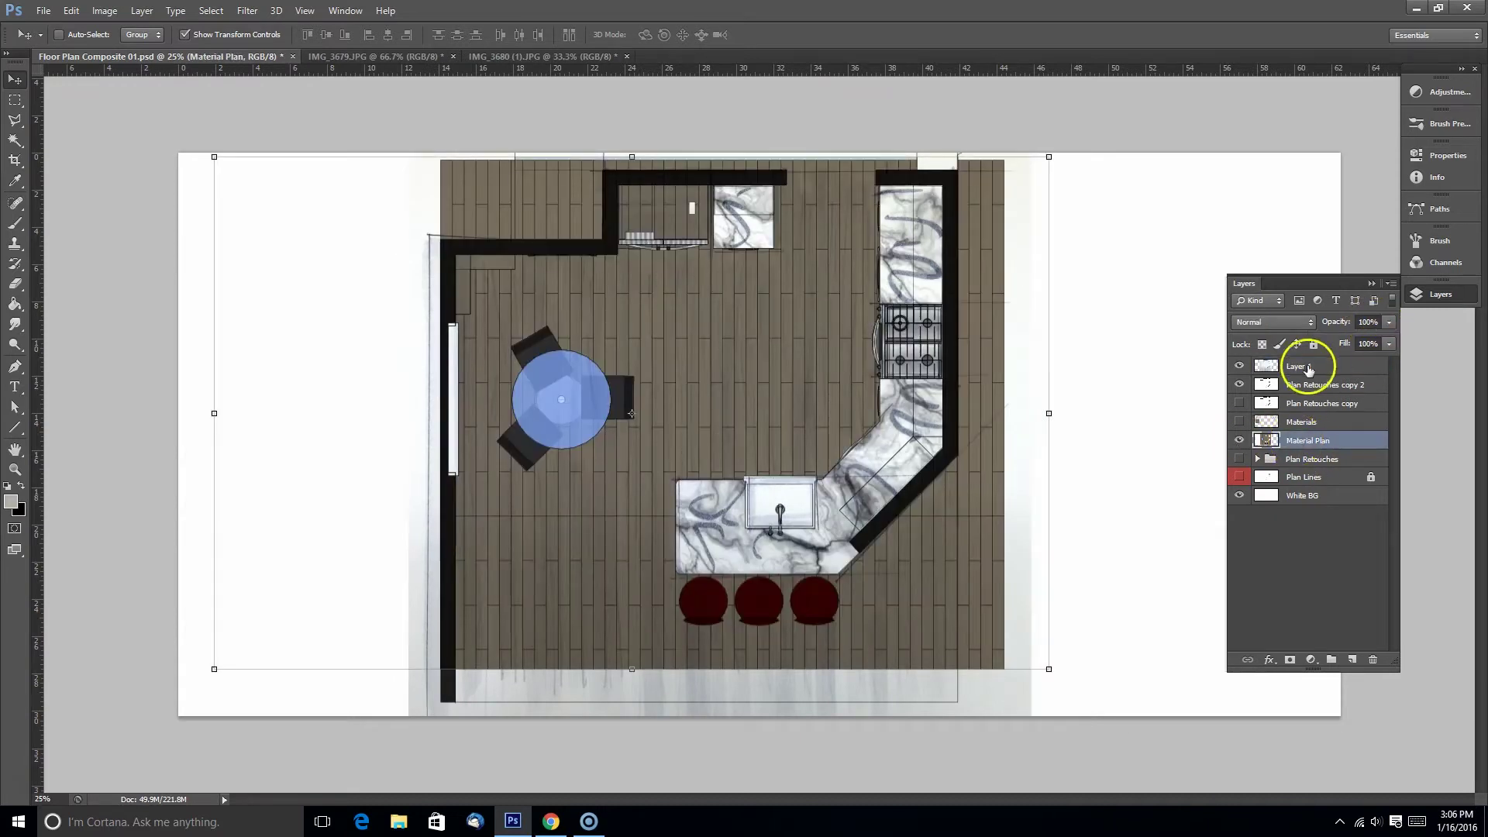
click(1238, 366)
click(1238, 365)
mouse_move(1350, 341)
mouse_down()
mouse_move(1322, 345)
mouse_move(1339, 347)
mouse_up()
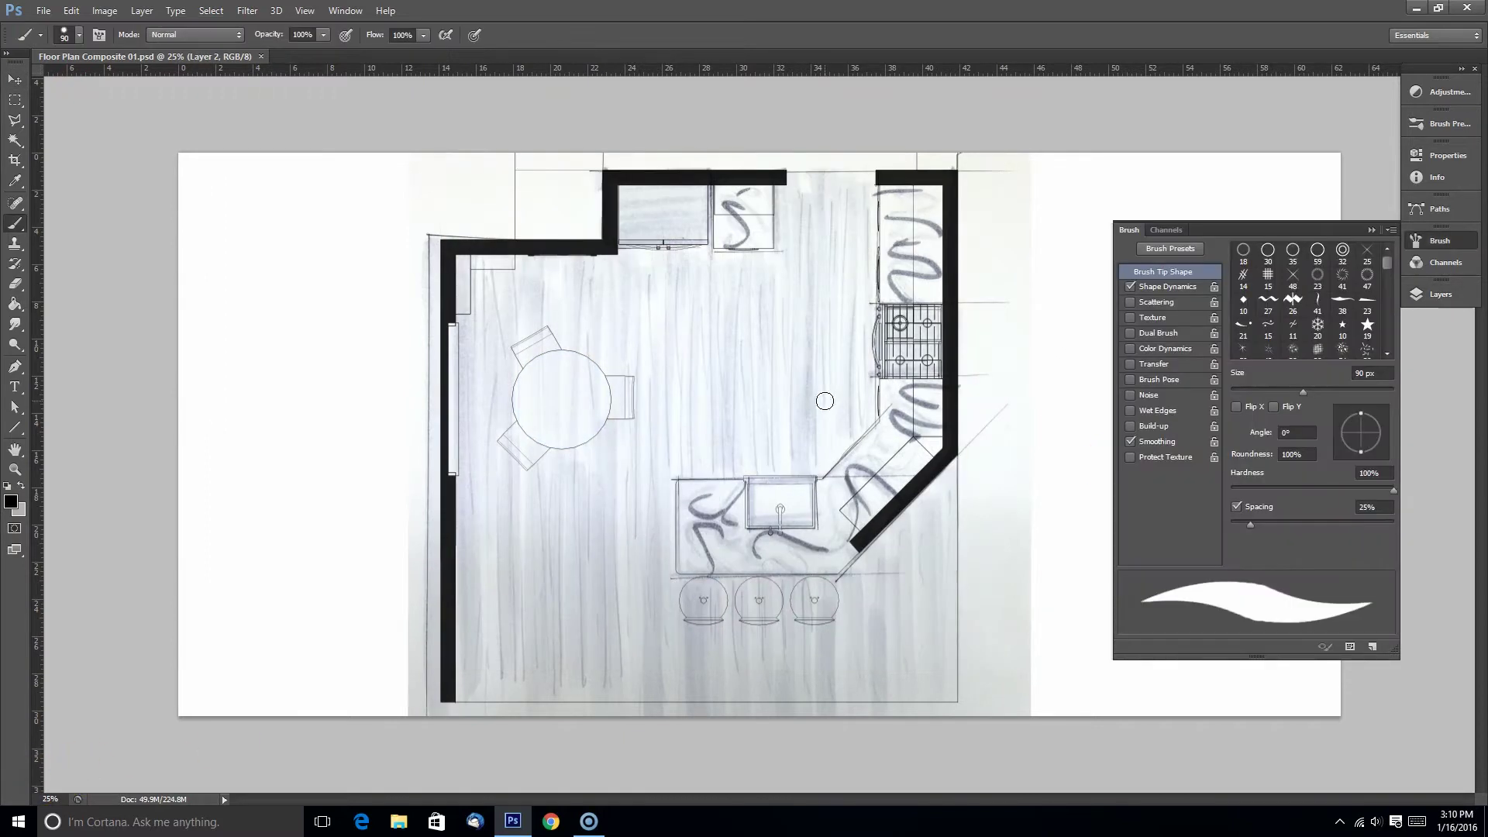
Step: Open the brush's Shape Dynamics settings and compare the stroke preview with the option on and off
click(1130, 287)
click(1129, 287)
click(1163, 289)
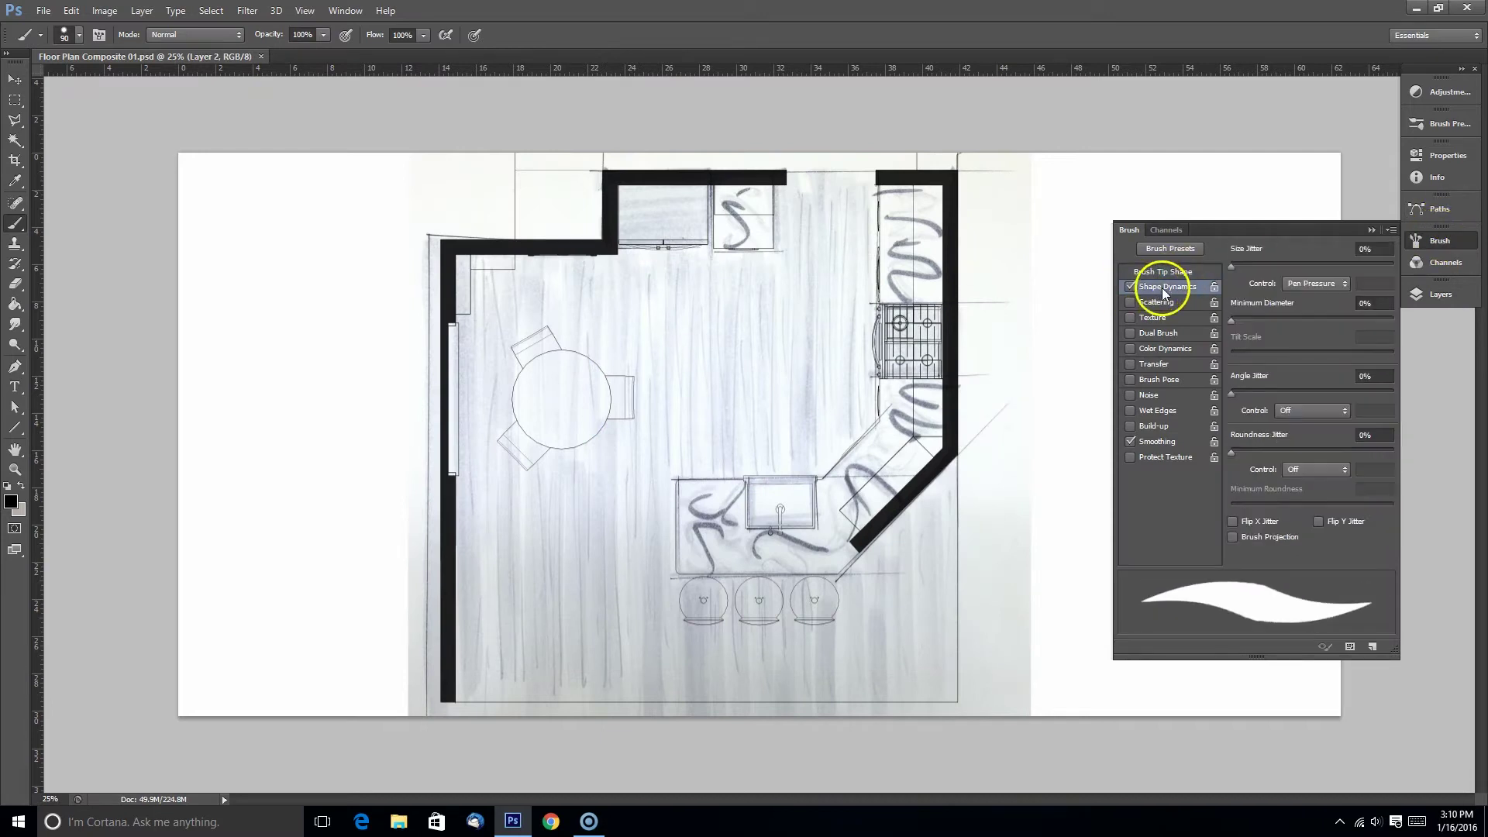
click(1130, 286)
click(1130, 286)
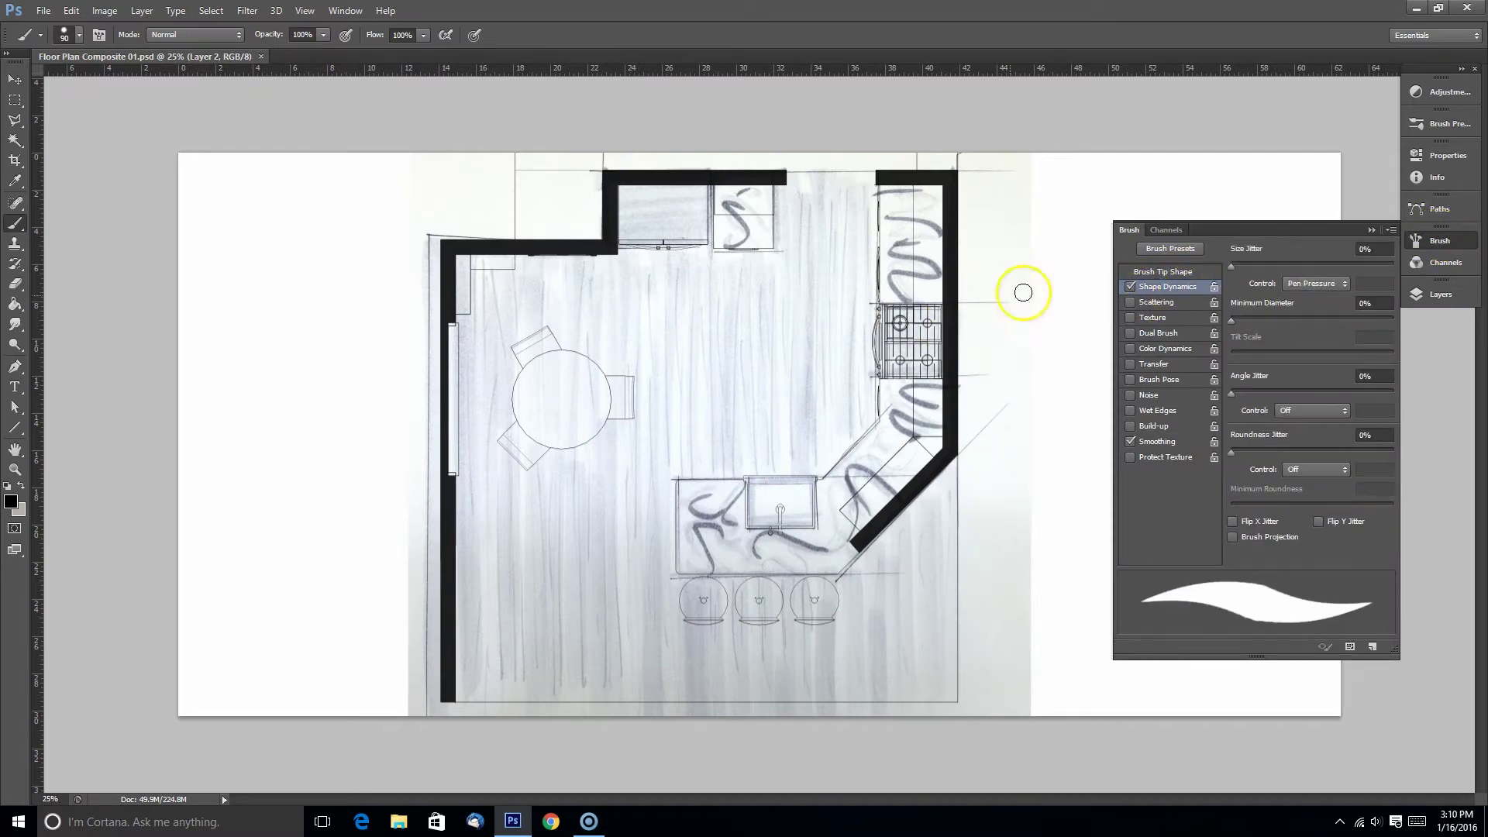
Step: Paint test strokes with Shape Dynamics on and off over the plan, and undo both
mouse_move(1023, 292)
mouse_down()
mouse_move(732, 354)
mouse_move(860, 301)
mouse_up()
click(1130, 287)
mouse_move(922, 376)
mouse_down()
mouse_move(891, 376)
mouse_move(906, 361)
mouse_up()
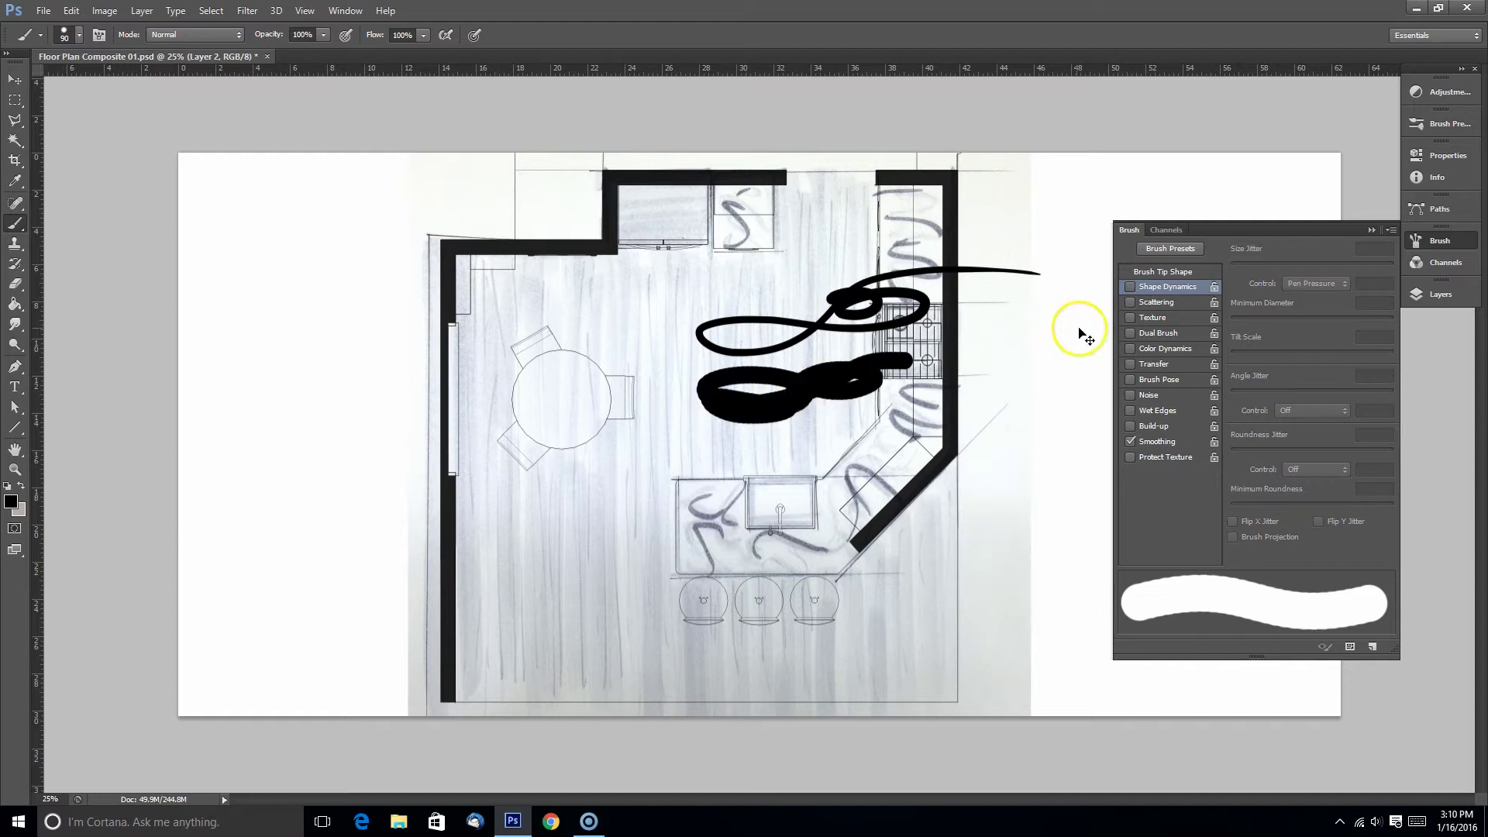
key(ctrl+alt+z)
key(ctrl+alt+z)
Step: Re-enable Shape Dynamics, paint two more test strokes and undo them
click(1130, 287)
drag(620, 310, 593, 296)
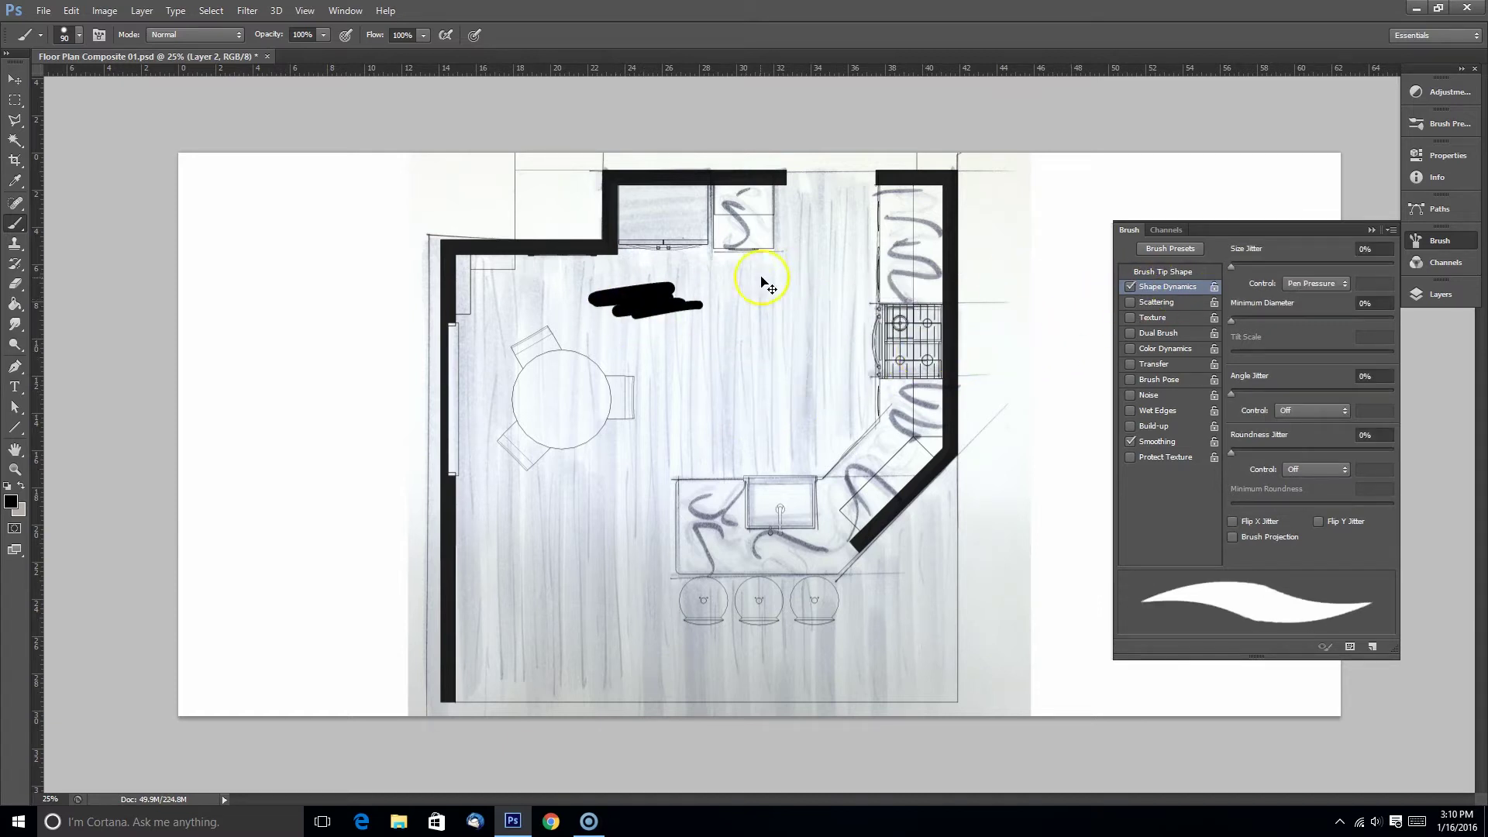
key(ctrl+alt+z)
drag(701, 325, 747, 298)
key(ctrl+alt+z)
Step: Rename the sketch layer, Layer 1, to "source scan" and give it a yellow colour label
click(1370, 230)
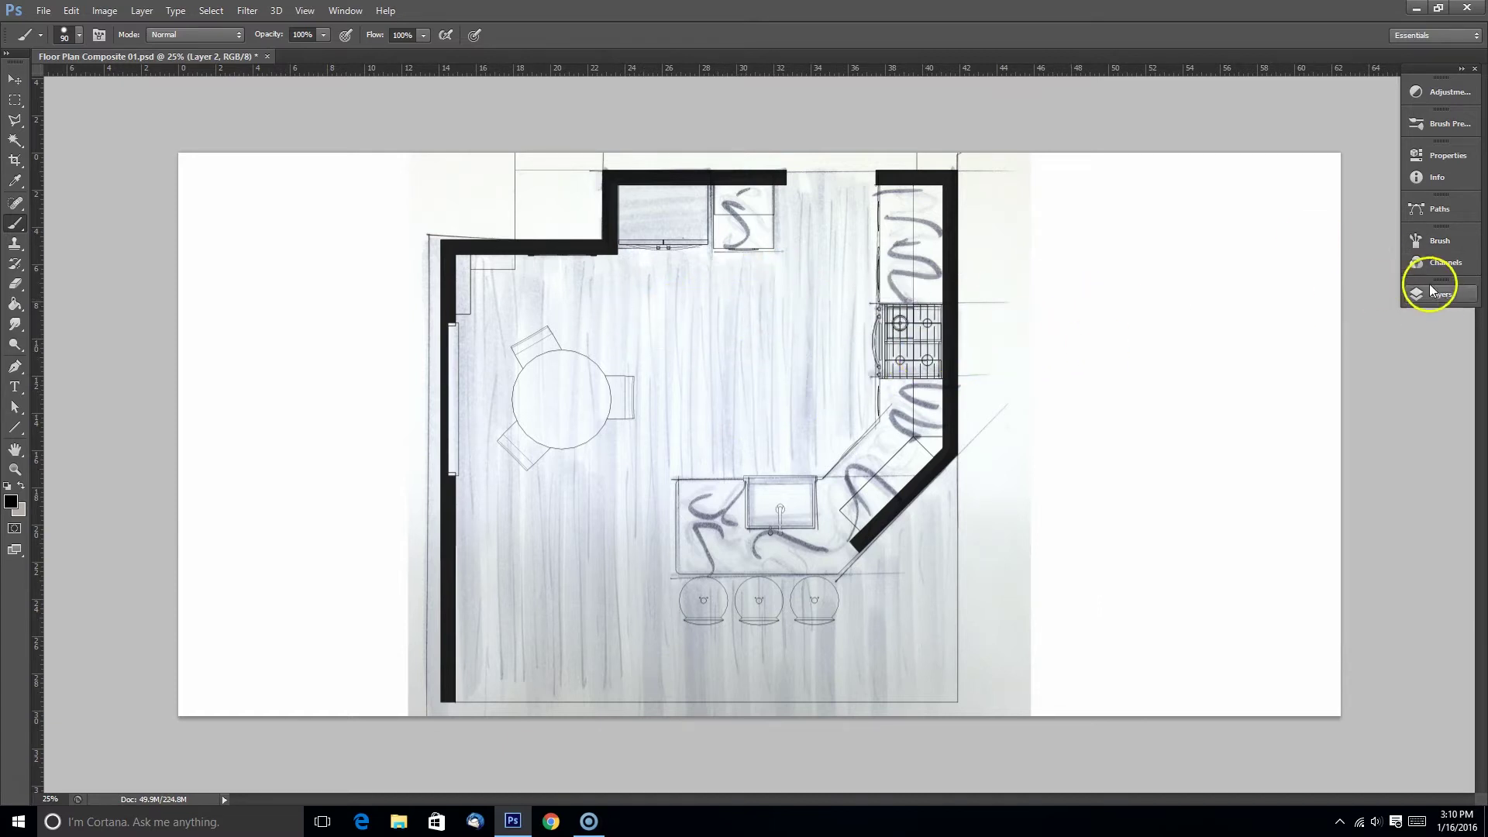
click(1429, 291)
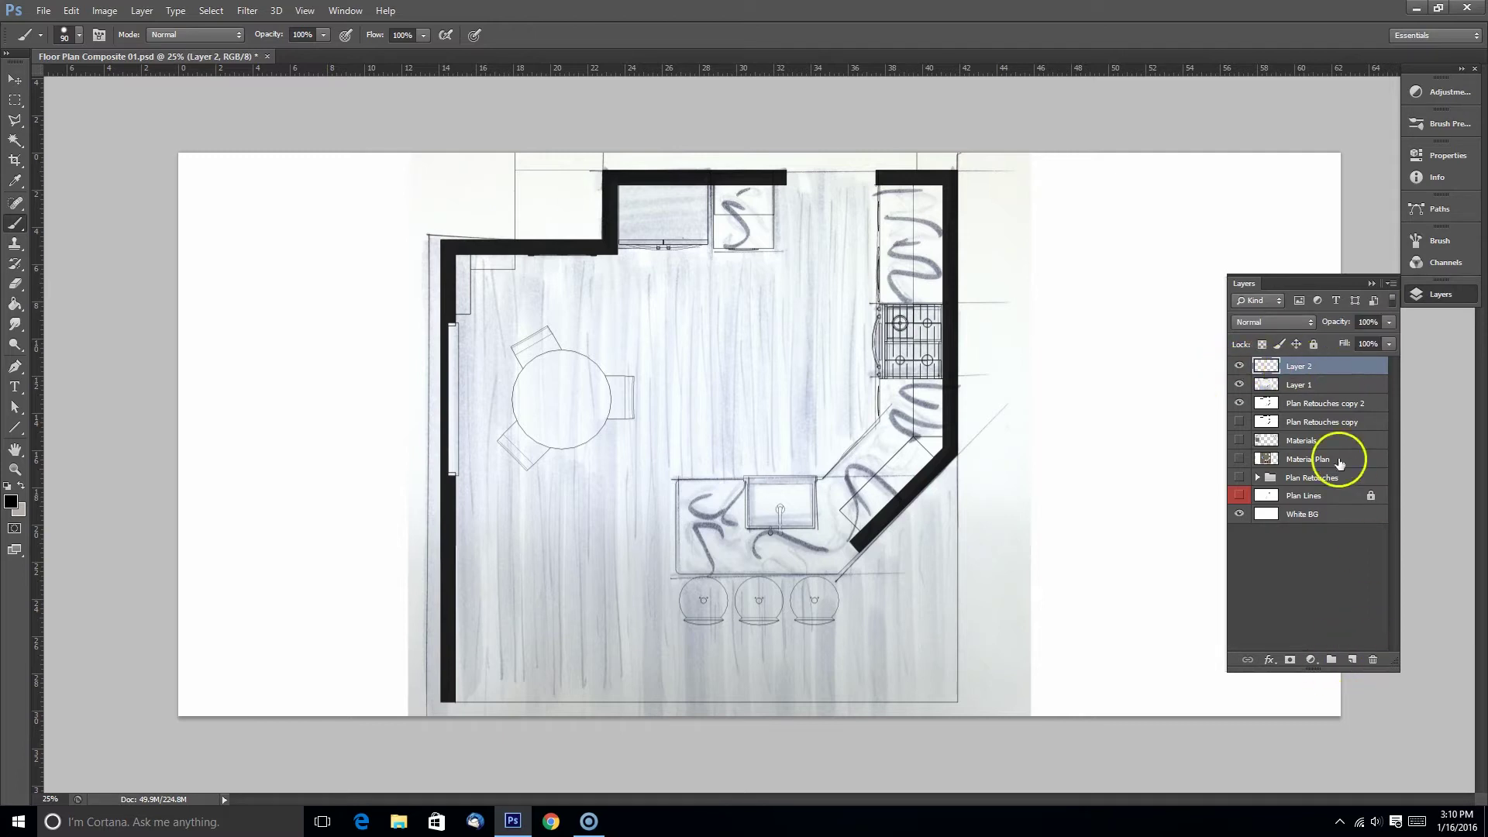
scroll(707, 426, up, 2)
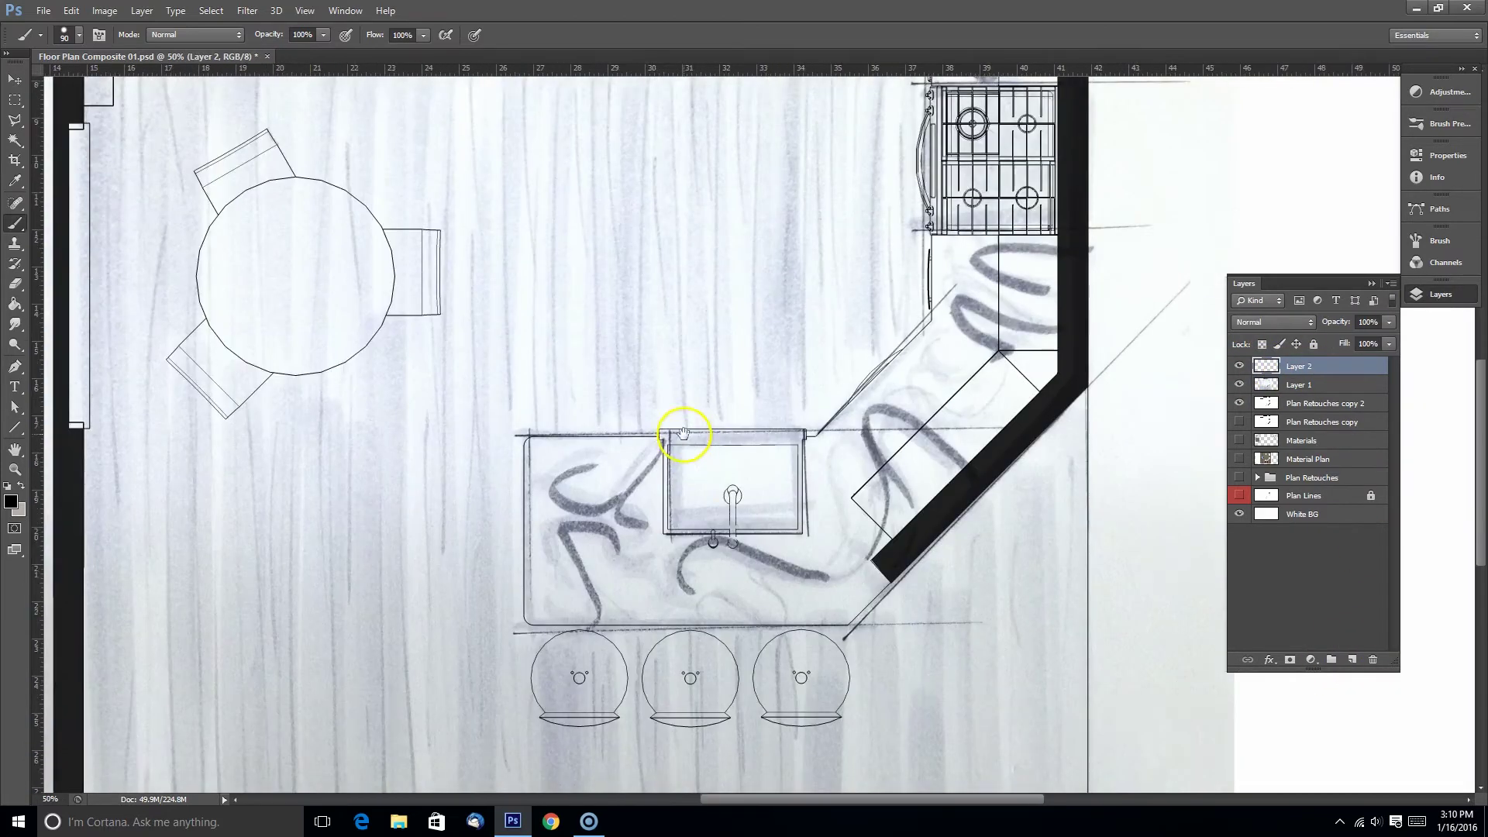
drag(683, 432, 656, 379)
double_click(1299, 385)
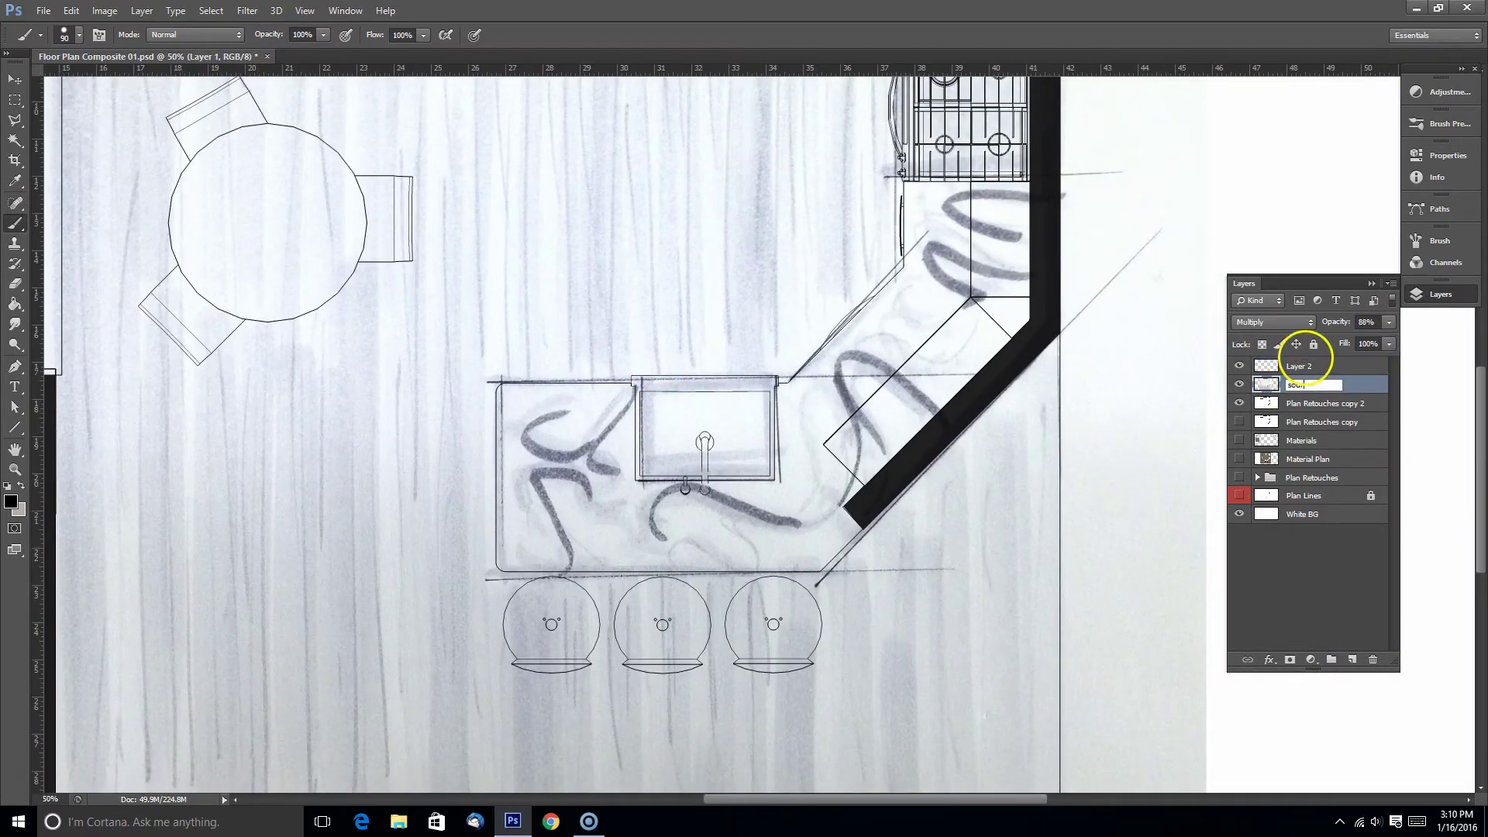
text(source scan)
key(Return)
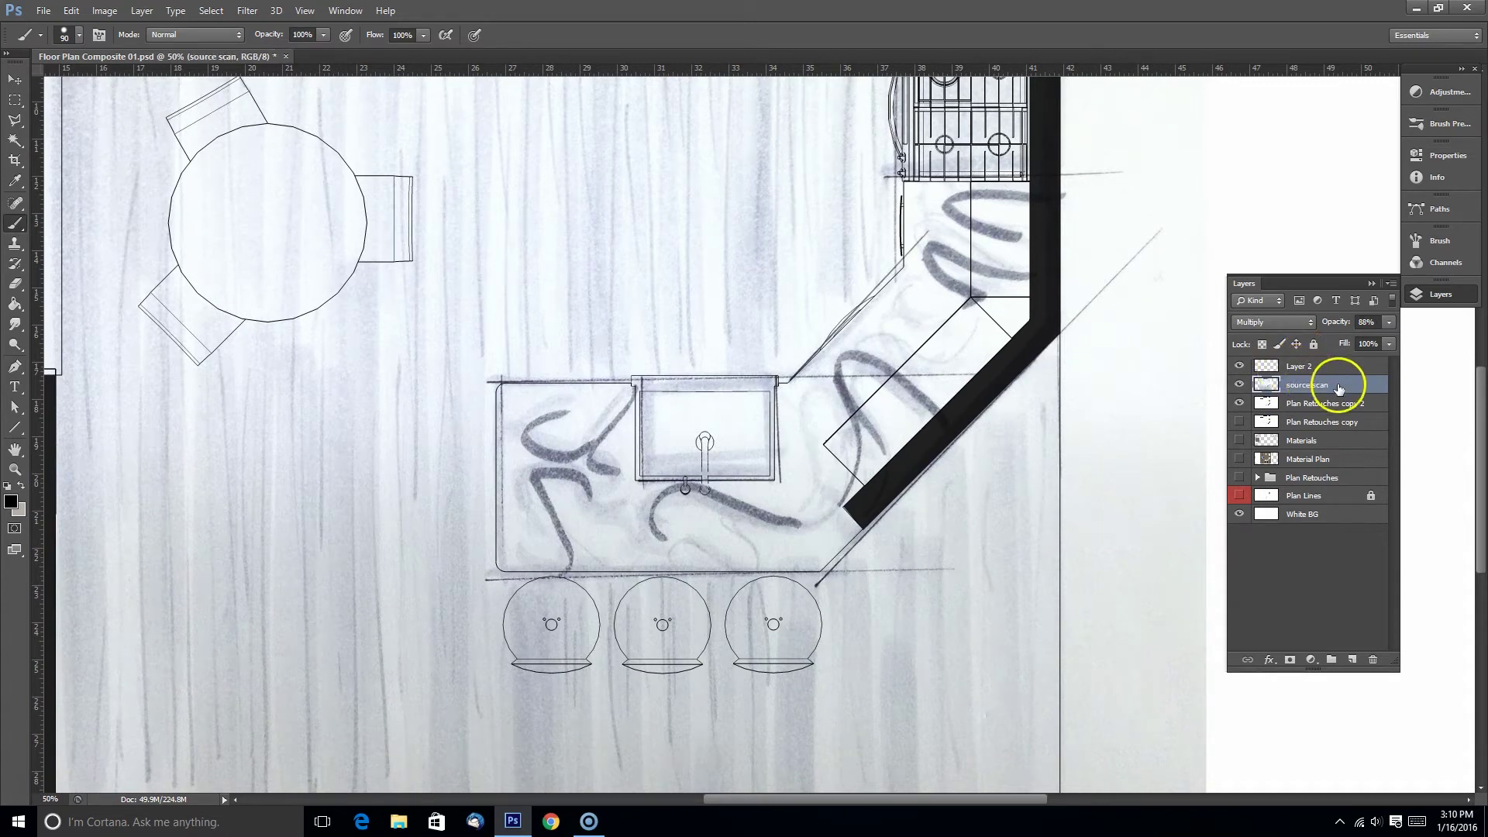
right_click(1338, 388)
click(1155, 669)
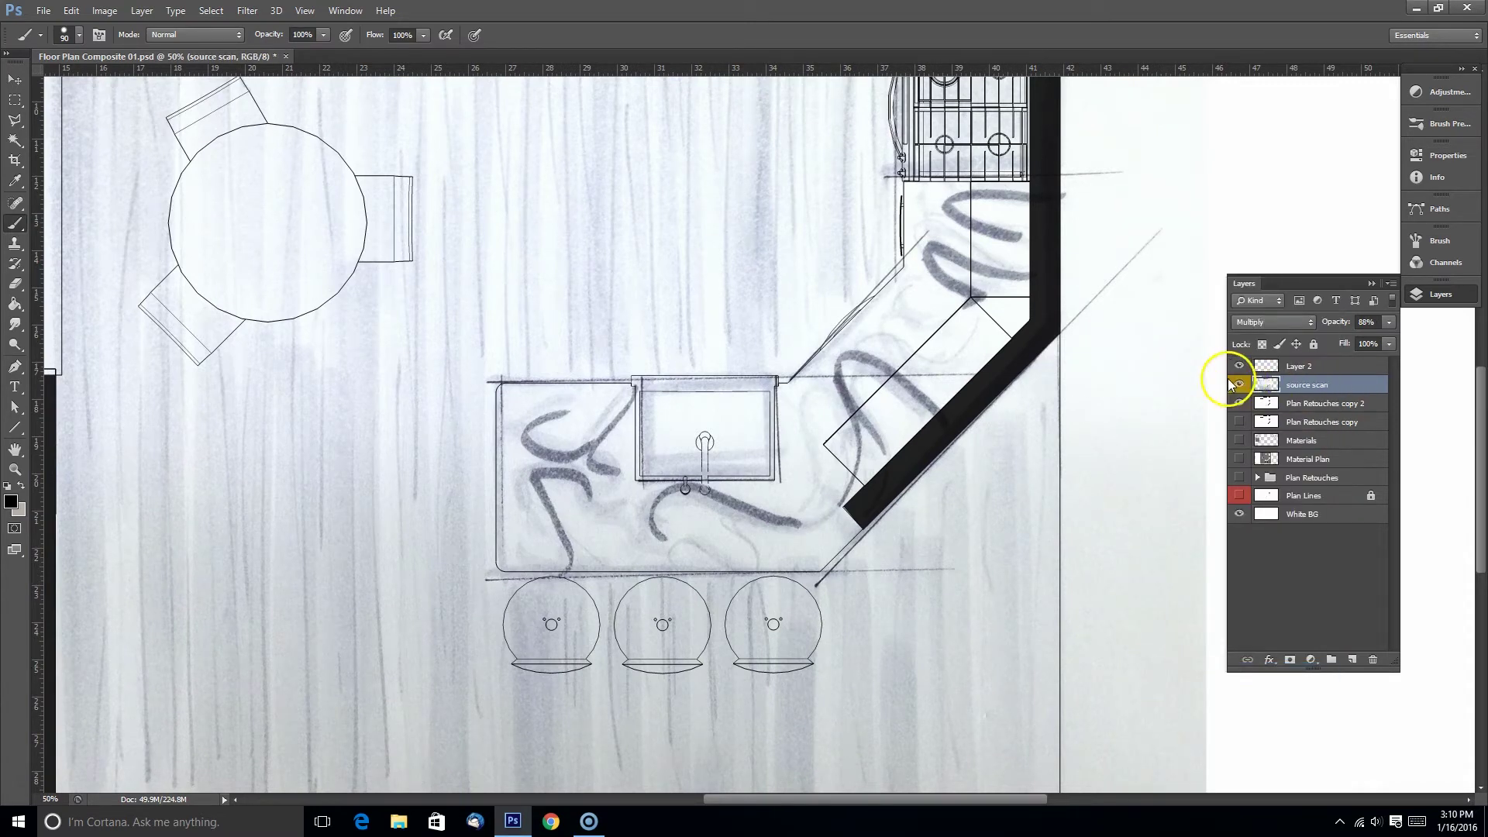
Step: Duplicate the source scan layer and hide the original
right_click(1341, 384)
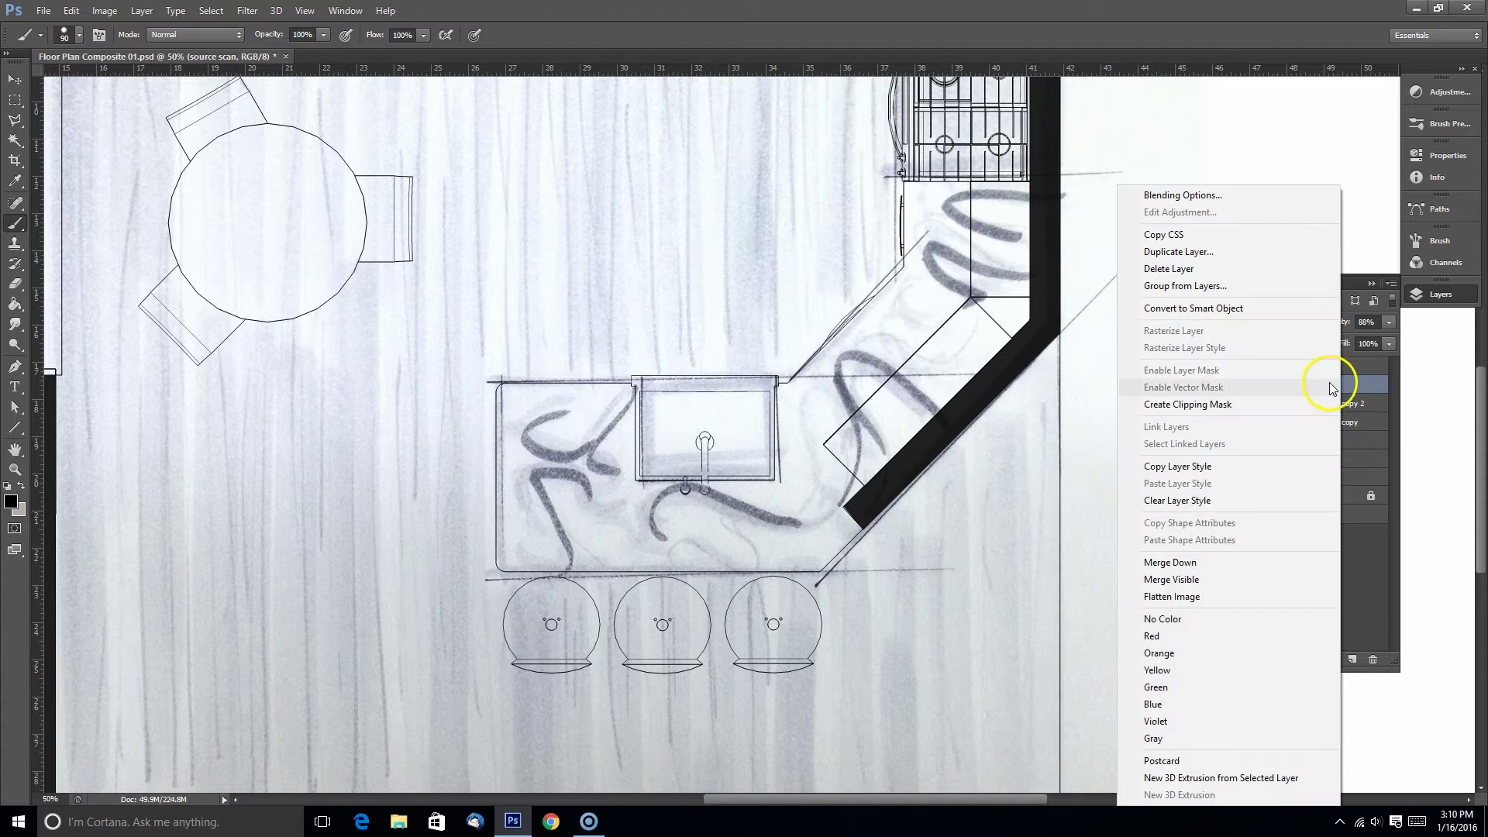
click(1178, 252)
click(874, 240)
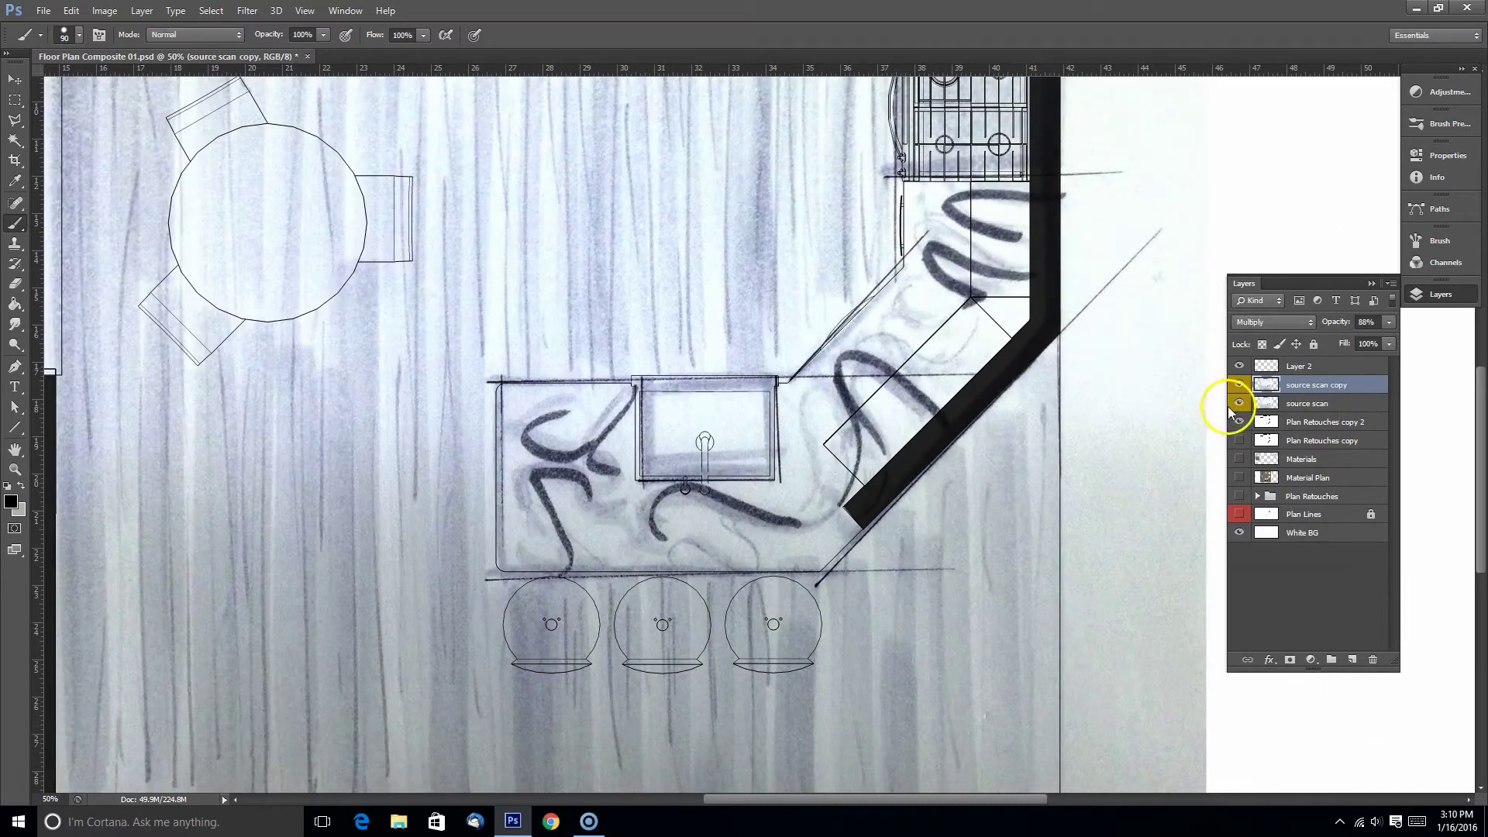
click(1237, 403)
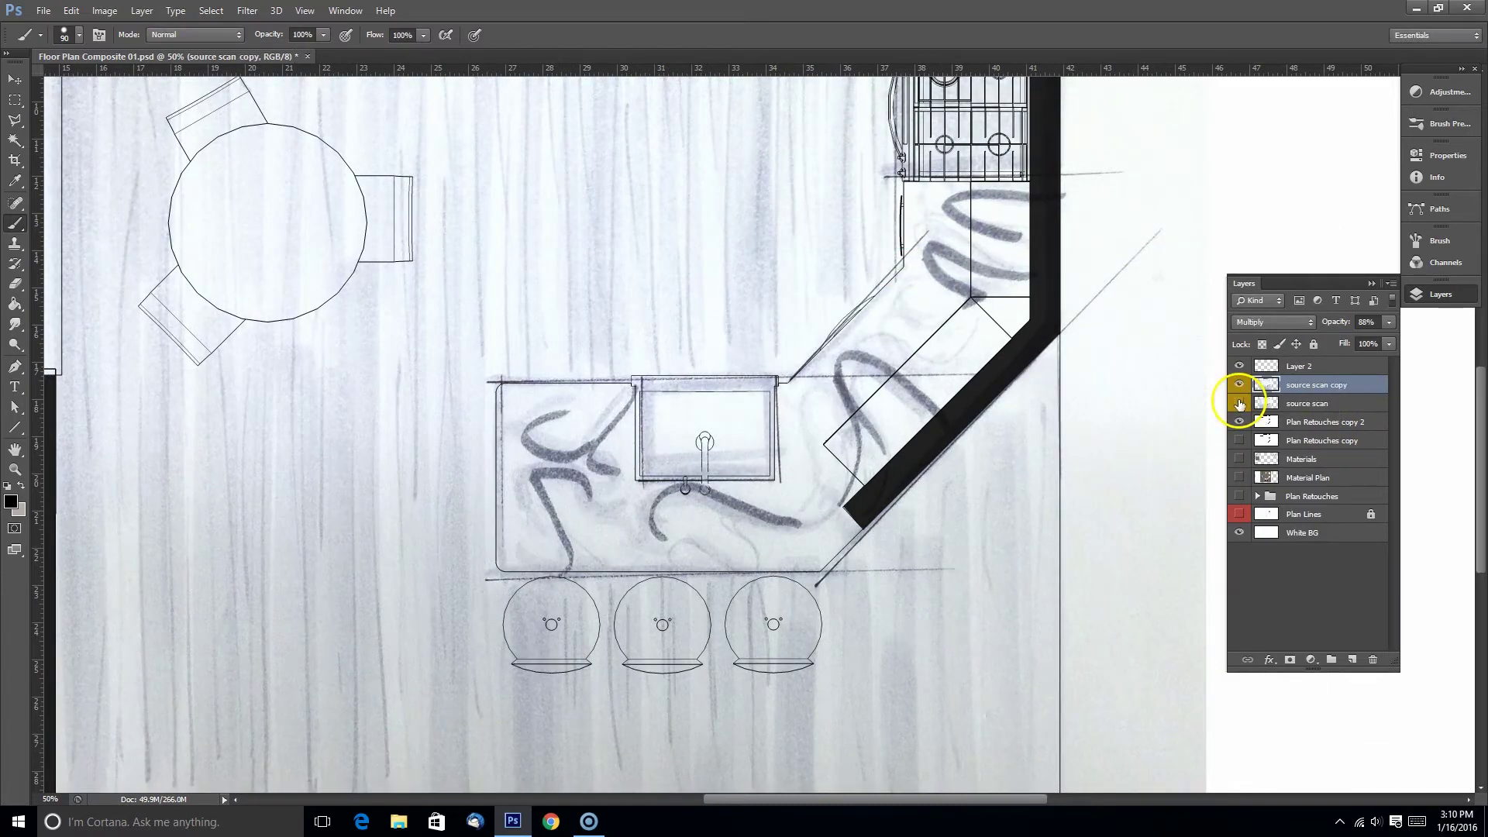
Step: Soften the dark marker veins on the island and angled corner countertops with the Smudge tool at 9% strength
click(16, 324)
click(82, 321)
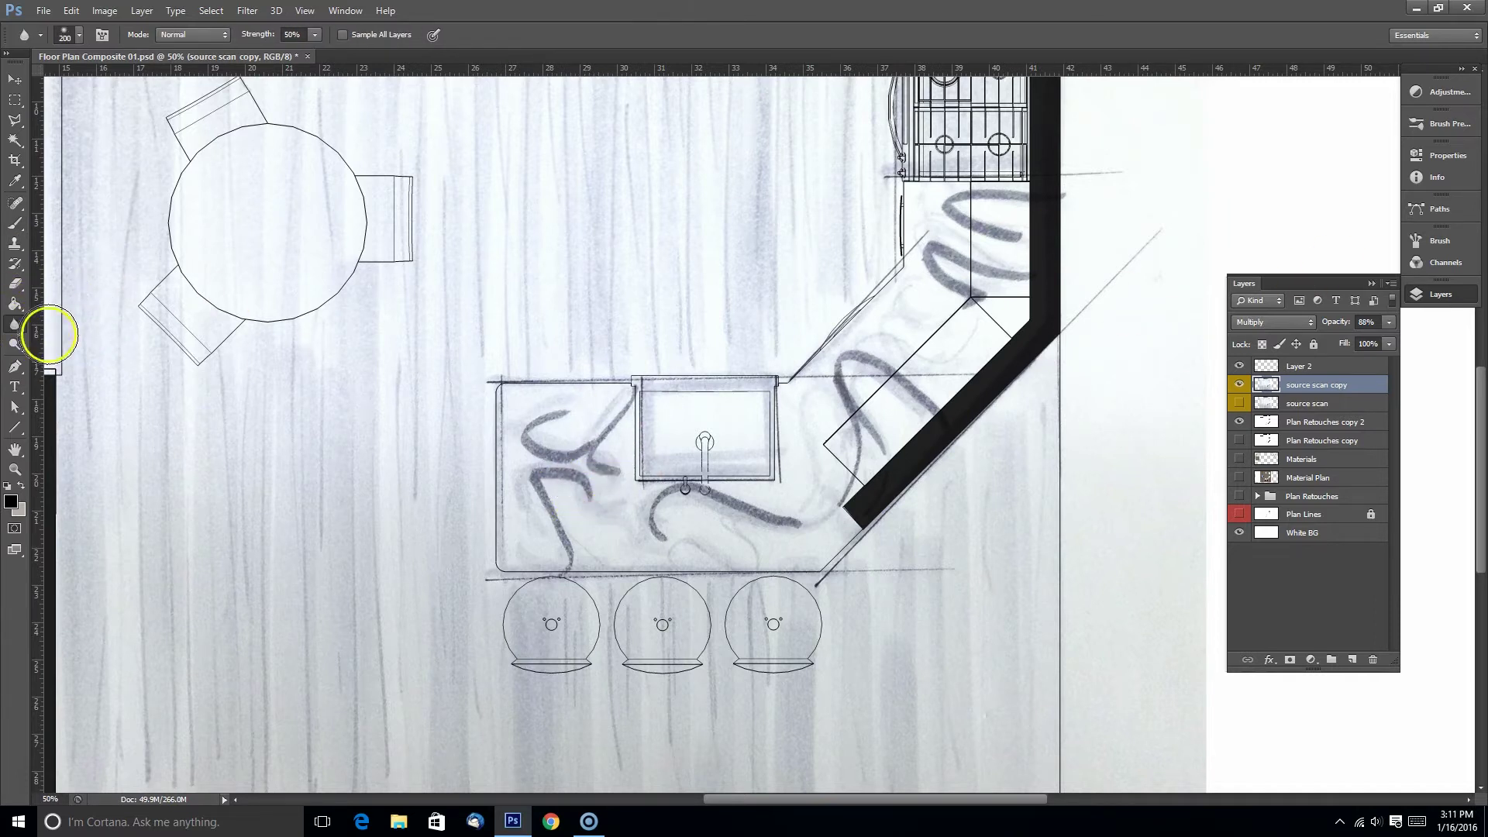
click(16, 324)
click(77, 347)
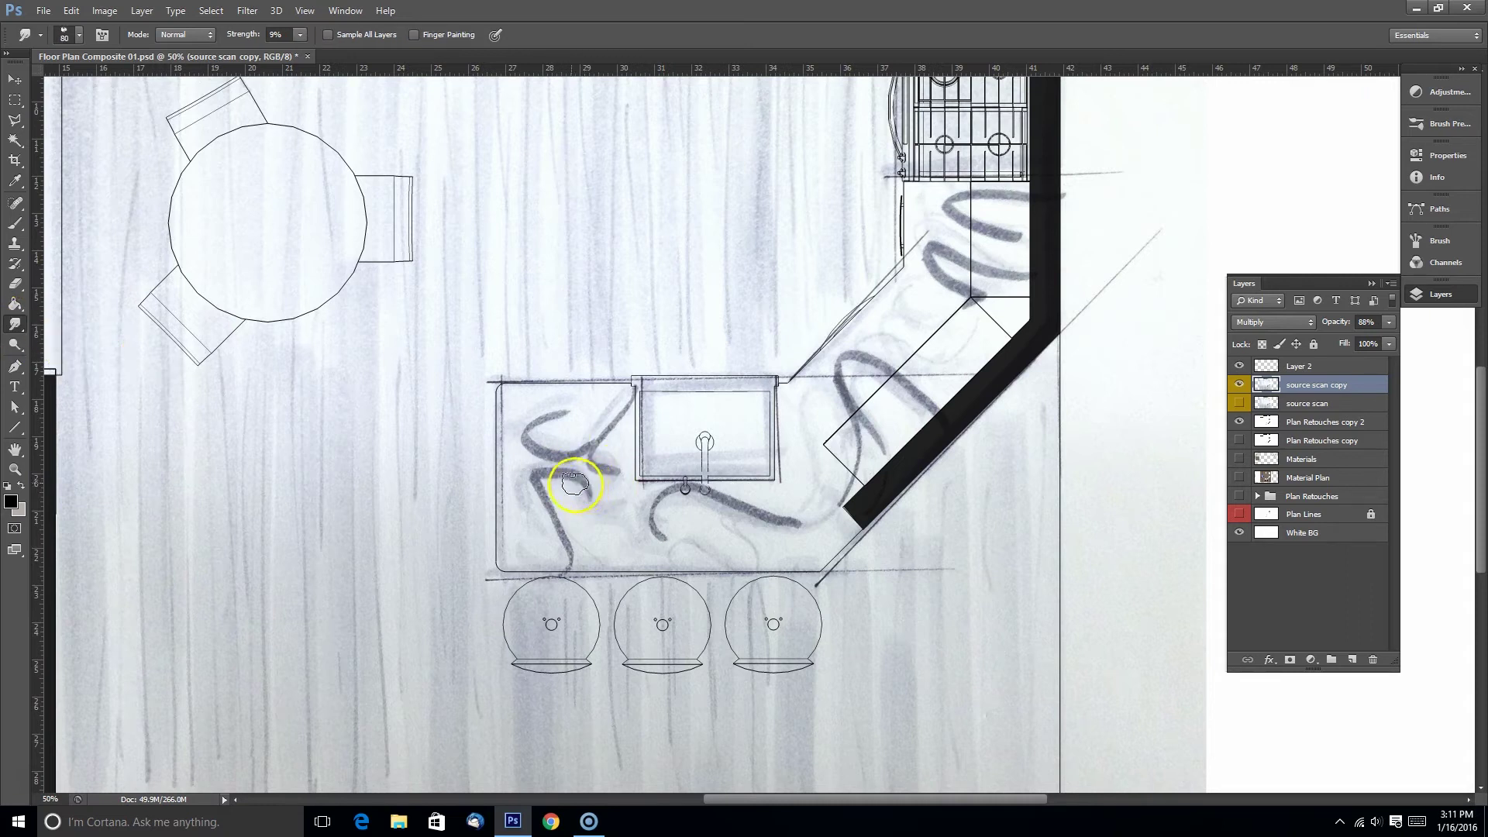
mouse_move(574, 484)
mouse_down()
mouse_move(639, 506)
mouse_move(619, 513)
mouse_move(576, 508)
mouse_up()
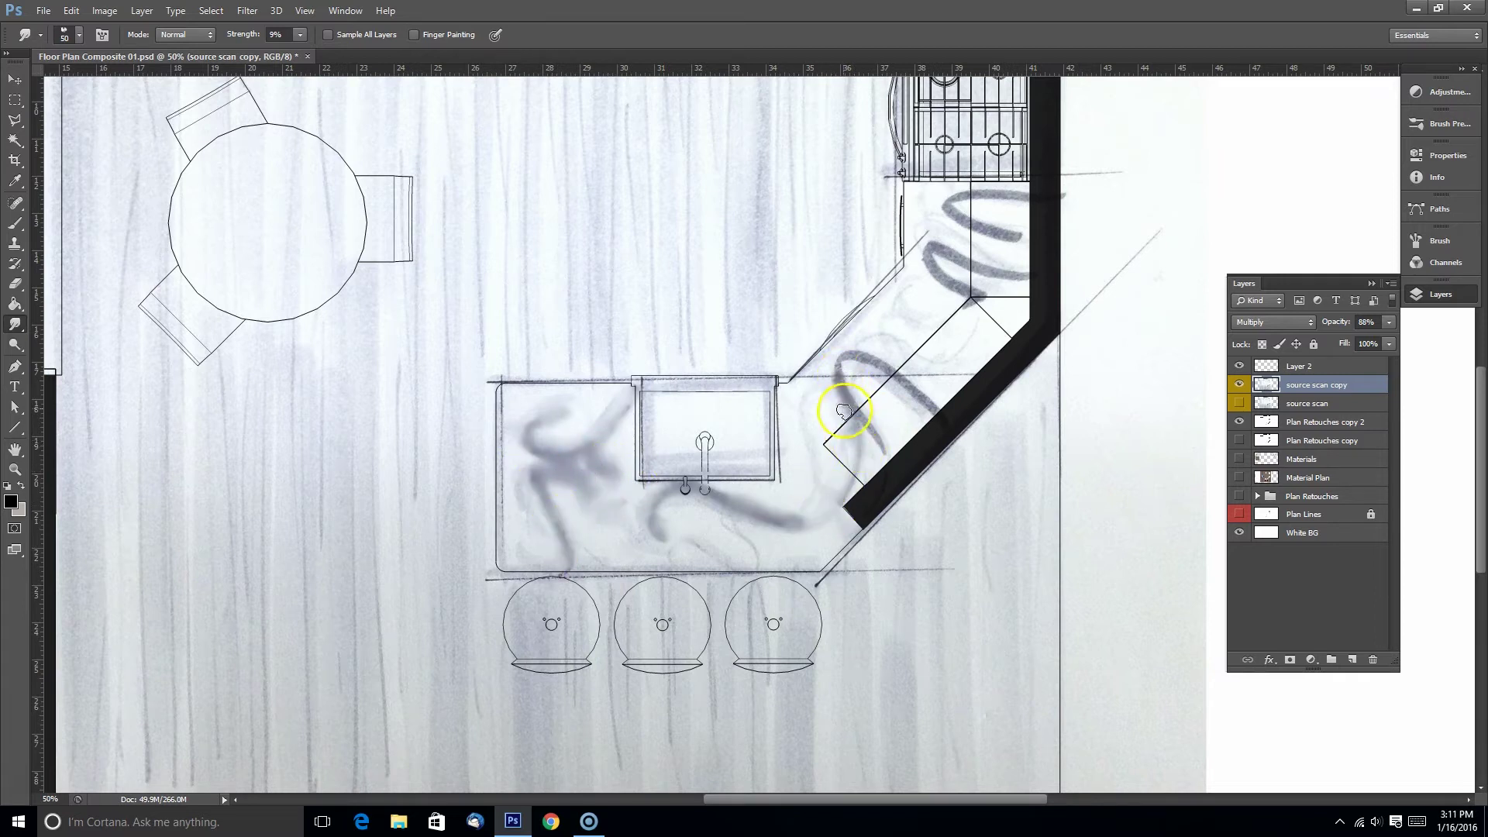
mouse_move(843, 411)
mouse_down()
mouse_move(881, 350)
mouse_move(898, 384)
mouse_move(937, 384)
mouse_move(858, 347)
mouse_move(939, 404)
mouse_up()
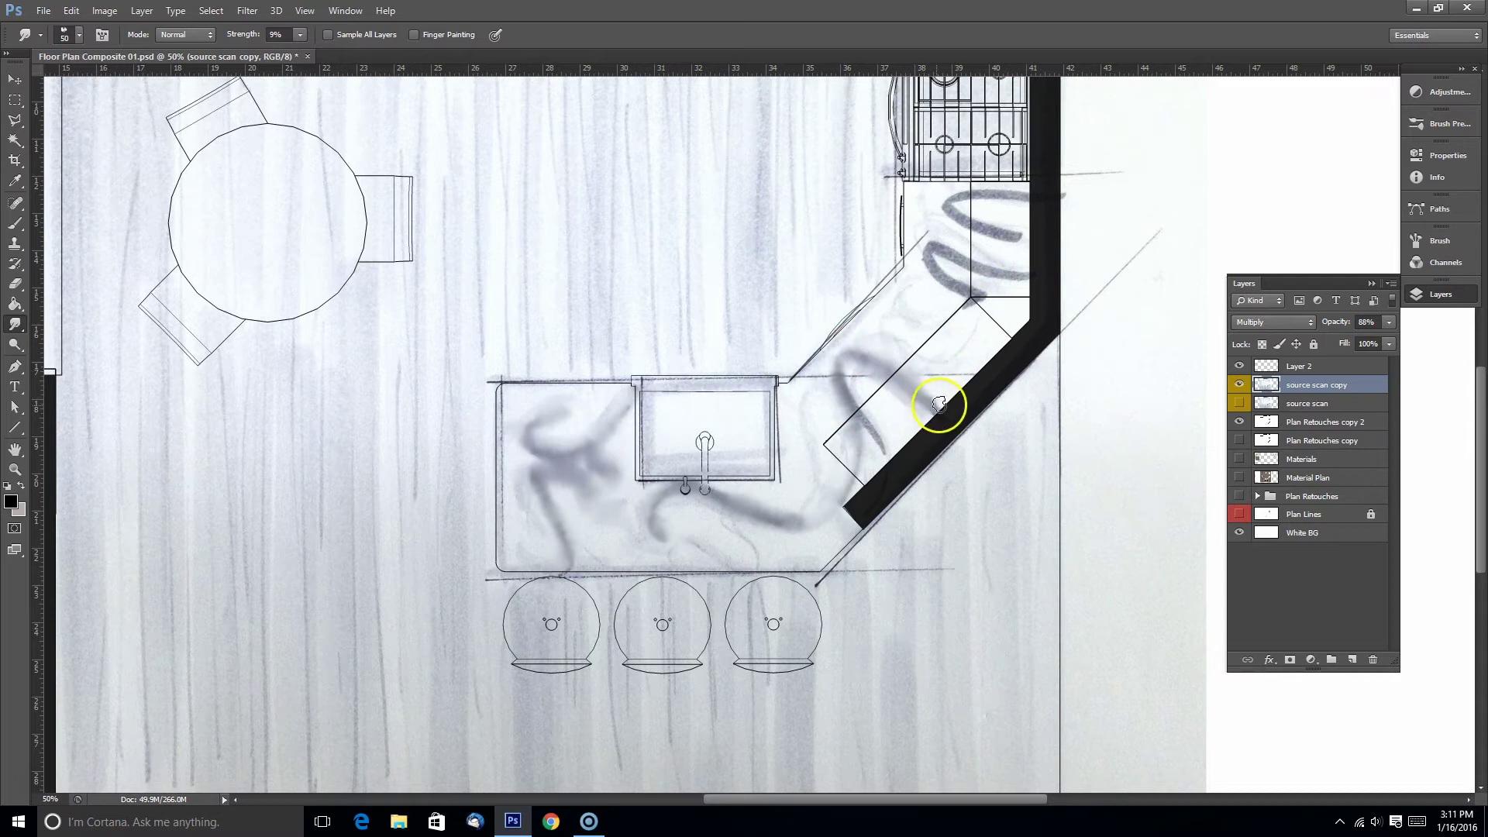
Step: Smudge the marker veins on the counter above and below the cooktop with the 50 px brush
mouse_move(962, 346)
mouse_down()
mouse_move(764, 466)
mouse_move(777, 414)
mouse_move(741, 375)
mouse_up()
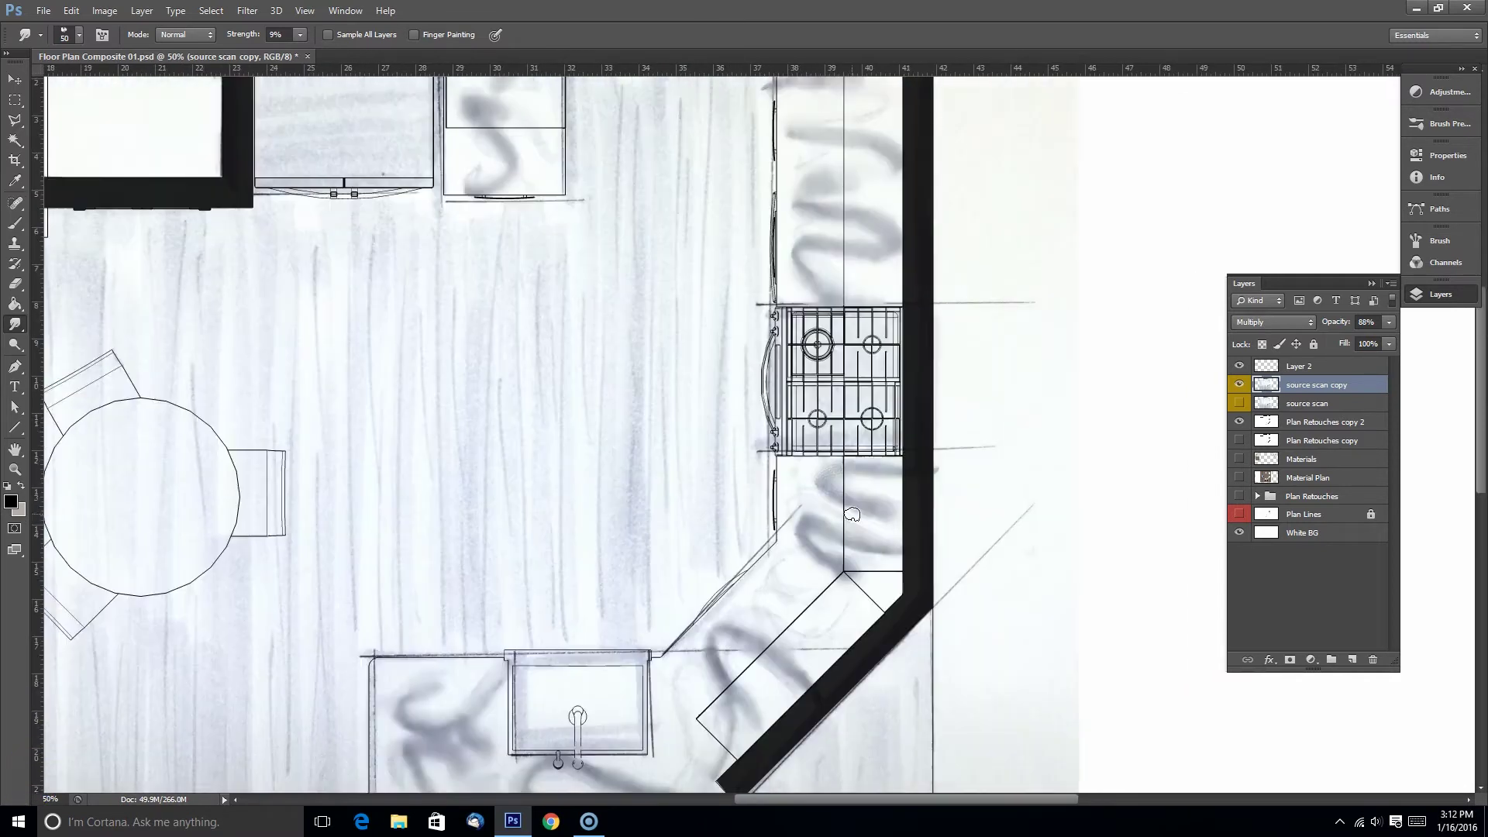
drag(847, 521, 873, 422)
drag(748, 280, 693, 408)
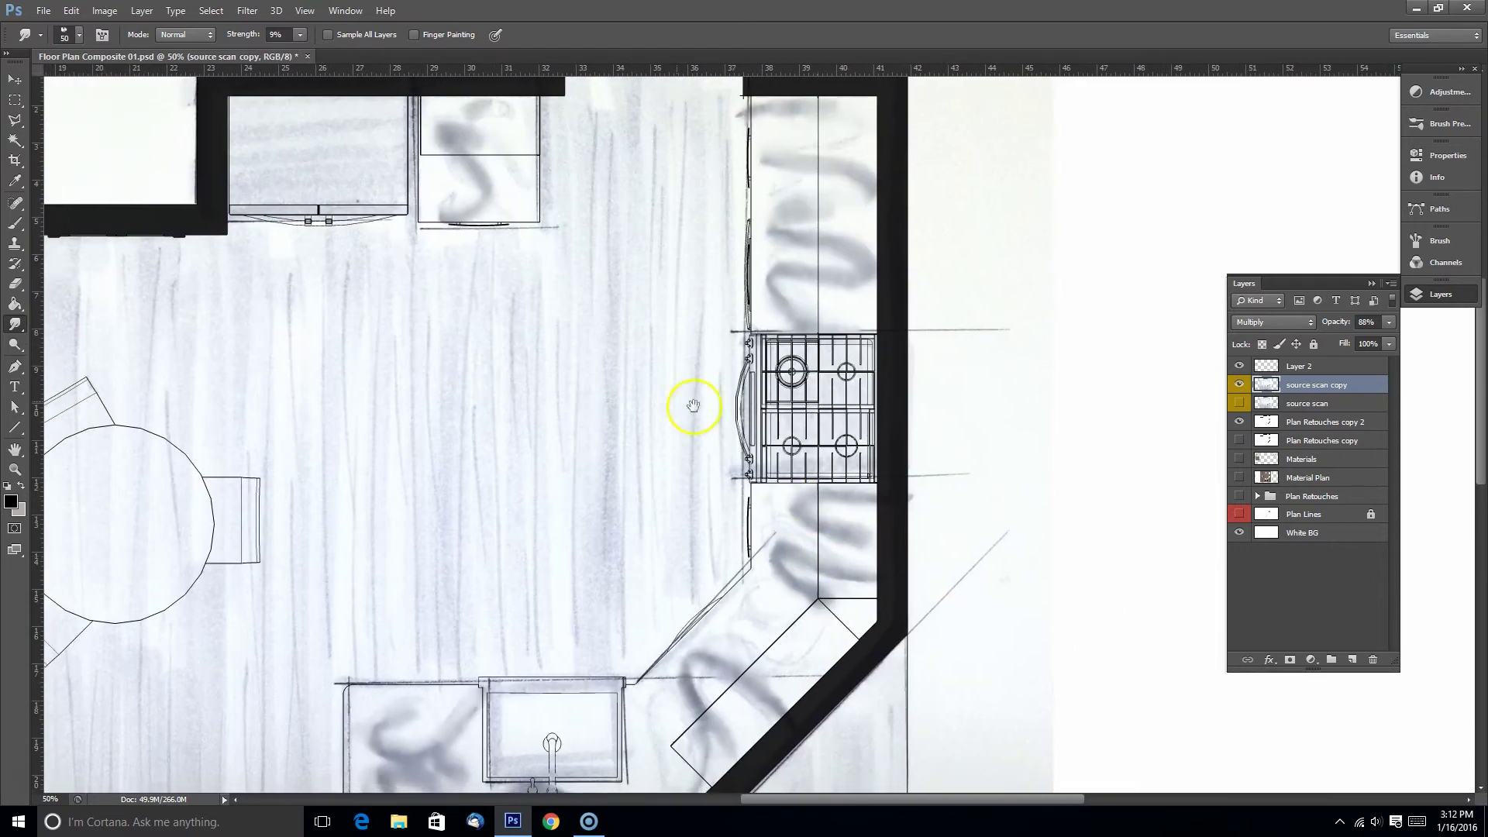
drag(603, 319, 623, 328)
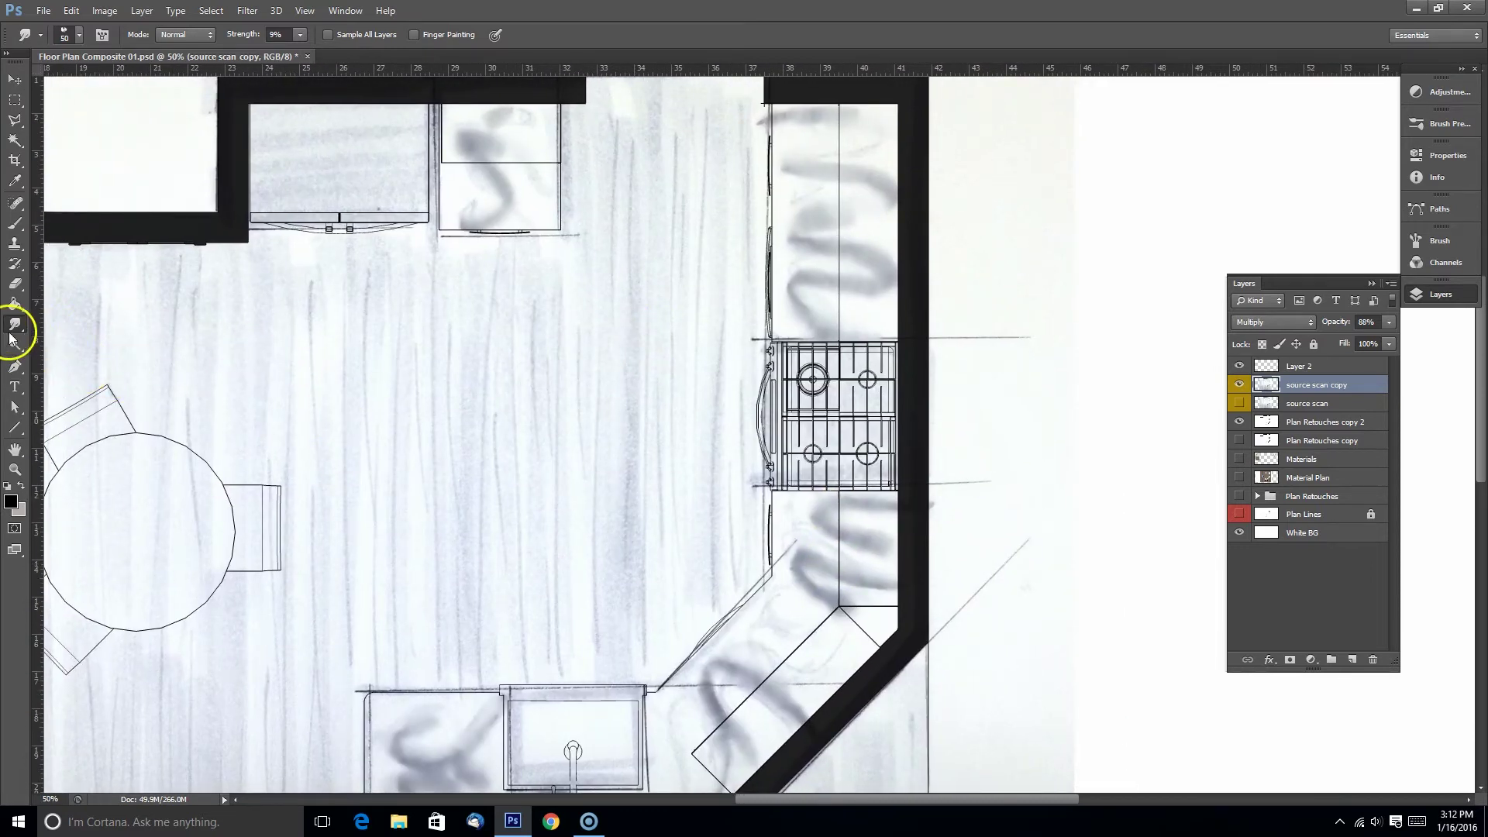
Step: Smudge the veins around the cooktop with the 36 px bristle-like tip enlarged to 80 px at 25% strength
click(78, 39)
click(189, 232)
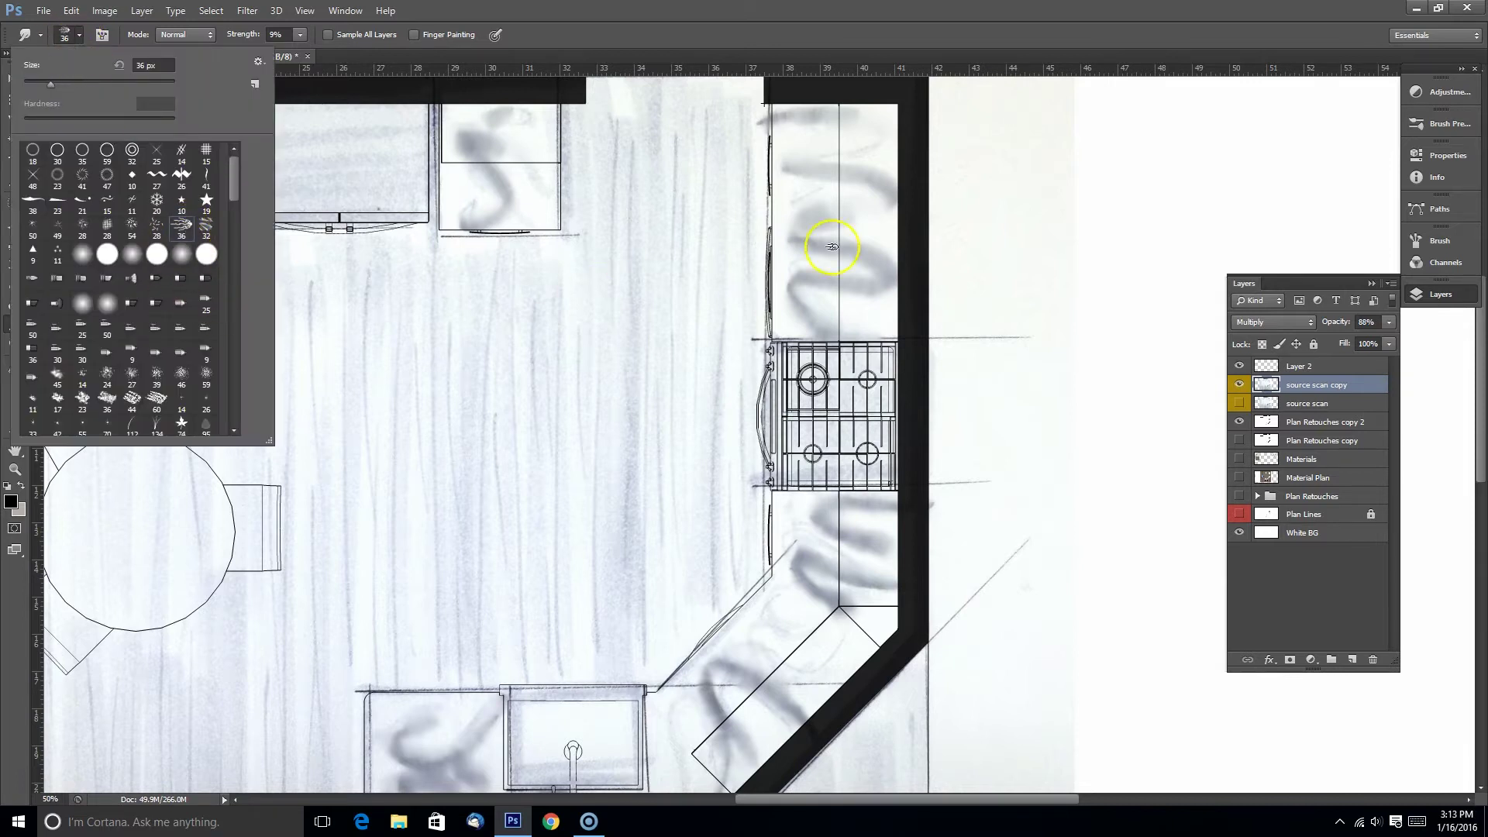
click(789, 300)
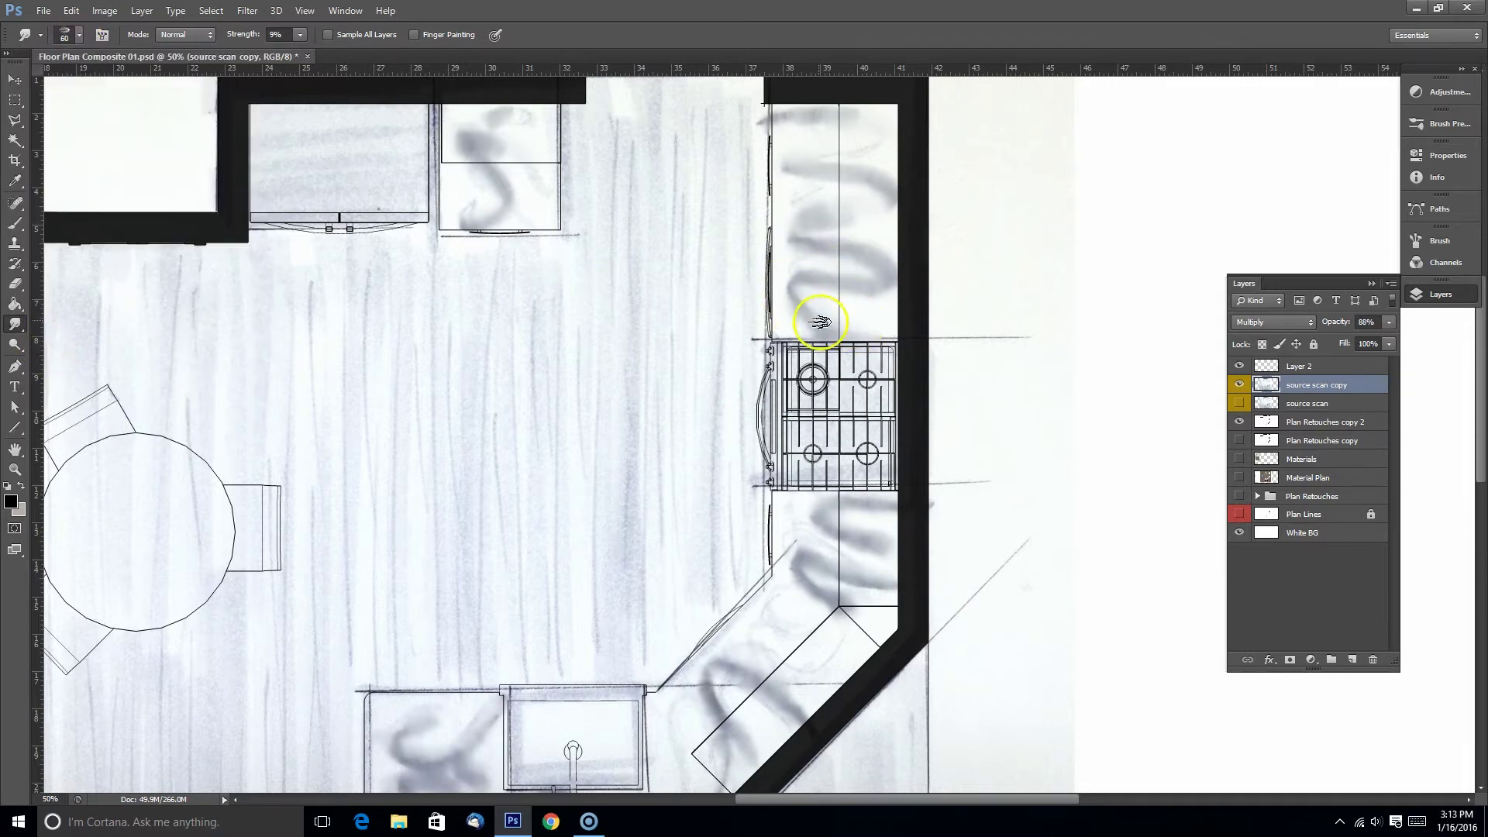
key(bracketright)
key(bracketright)
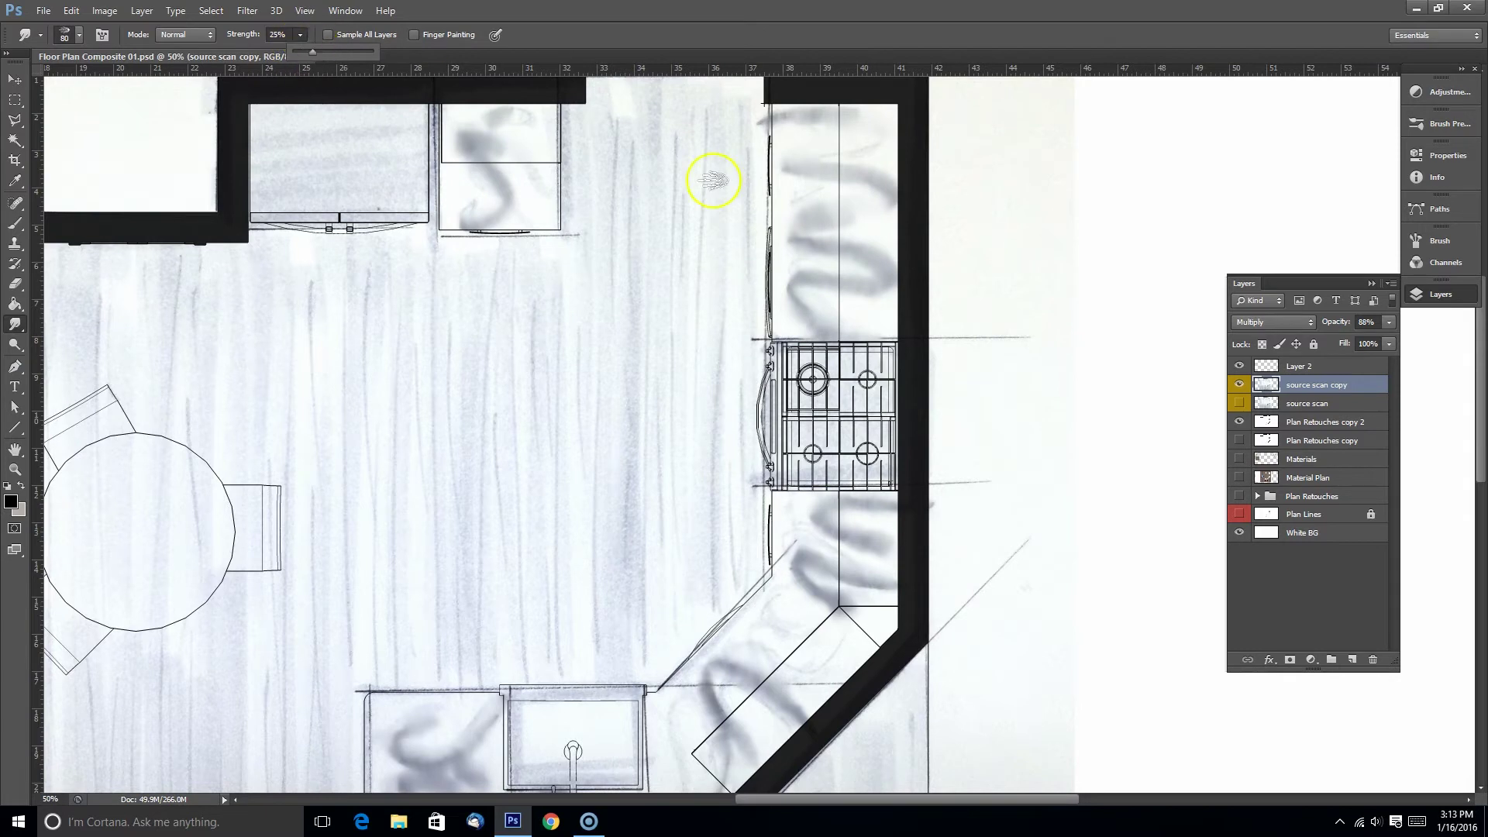
click(797, 307)
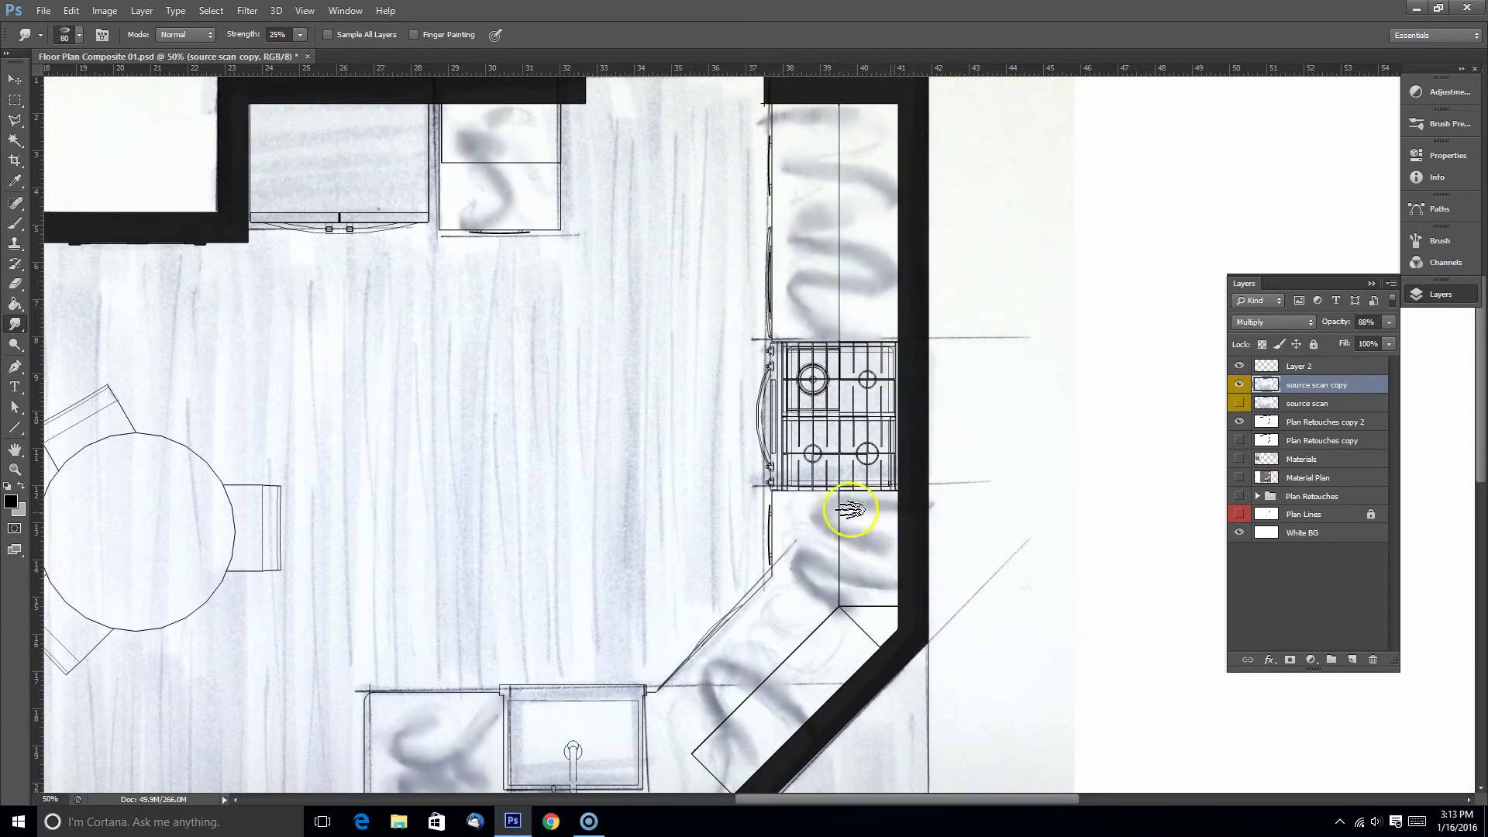
mouse_move(850, 509)
mouse_down()
mouse_move(914, 554)
mouse_move(901, 594)
mouse_move(817, 564)
mouse_move(837, 638)
mouse_move(827, 606)
mouse_up()
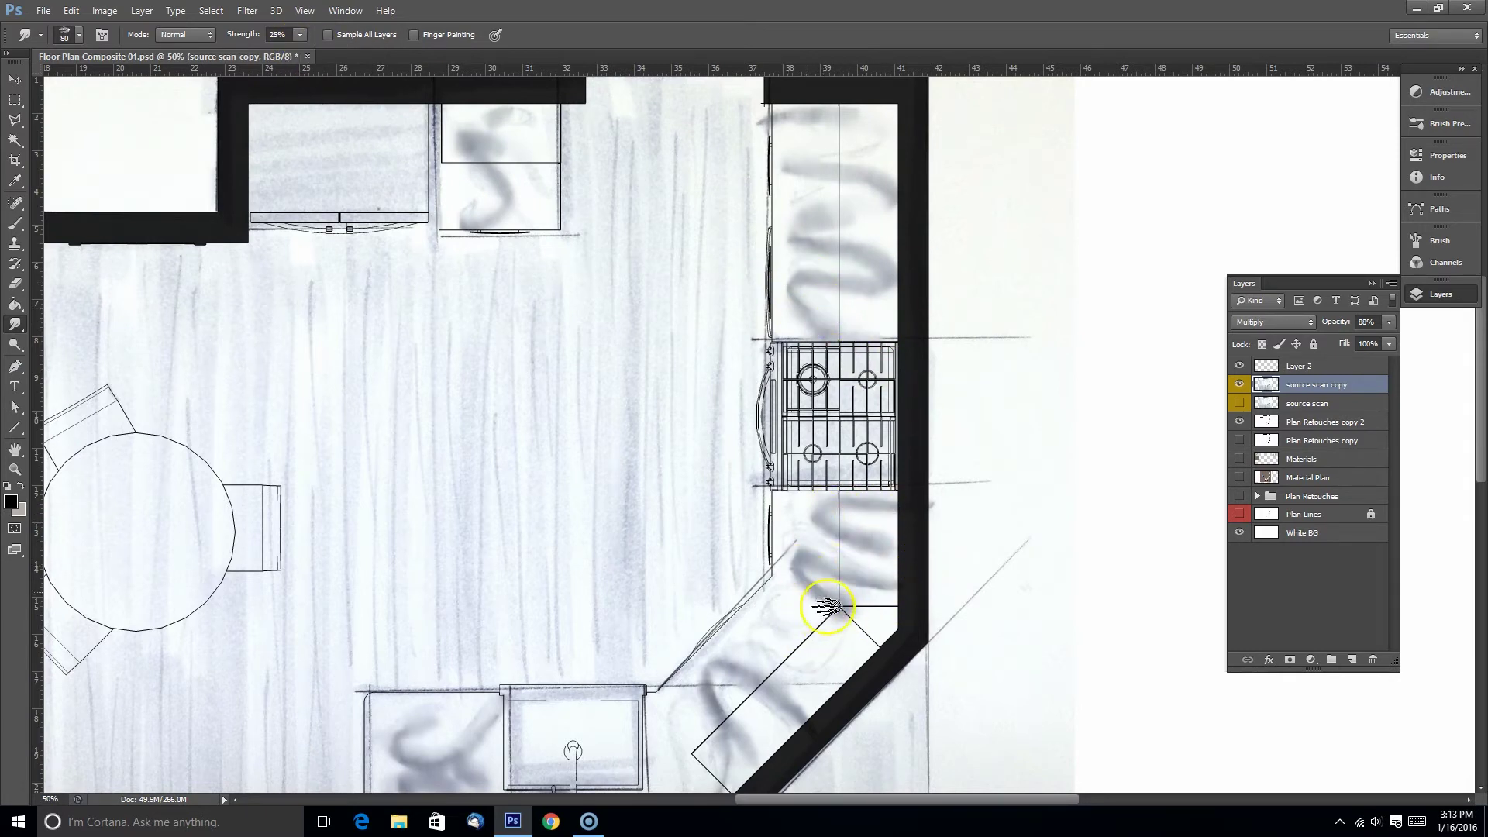
Step: Raise the Smudge strength to 70% and blend the veins on the angled corner counter and the small upper cabinet
scroll(651, 342, down, 3)
click(300, 35)
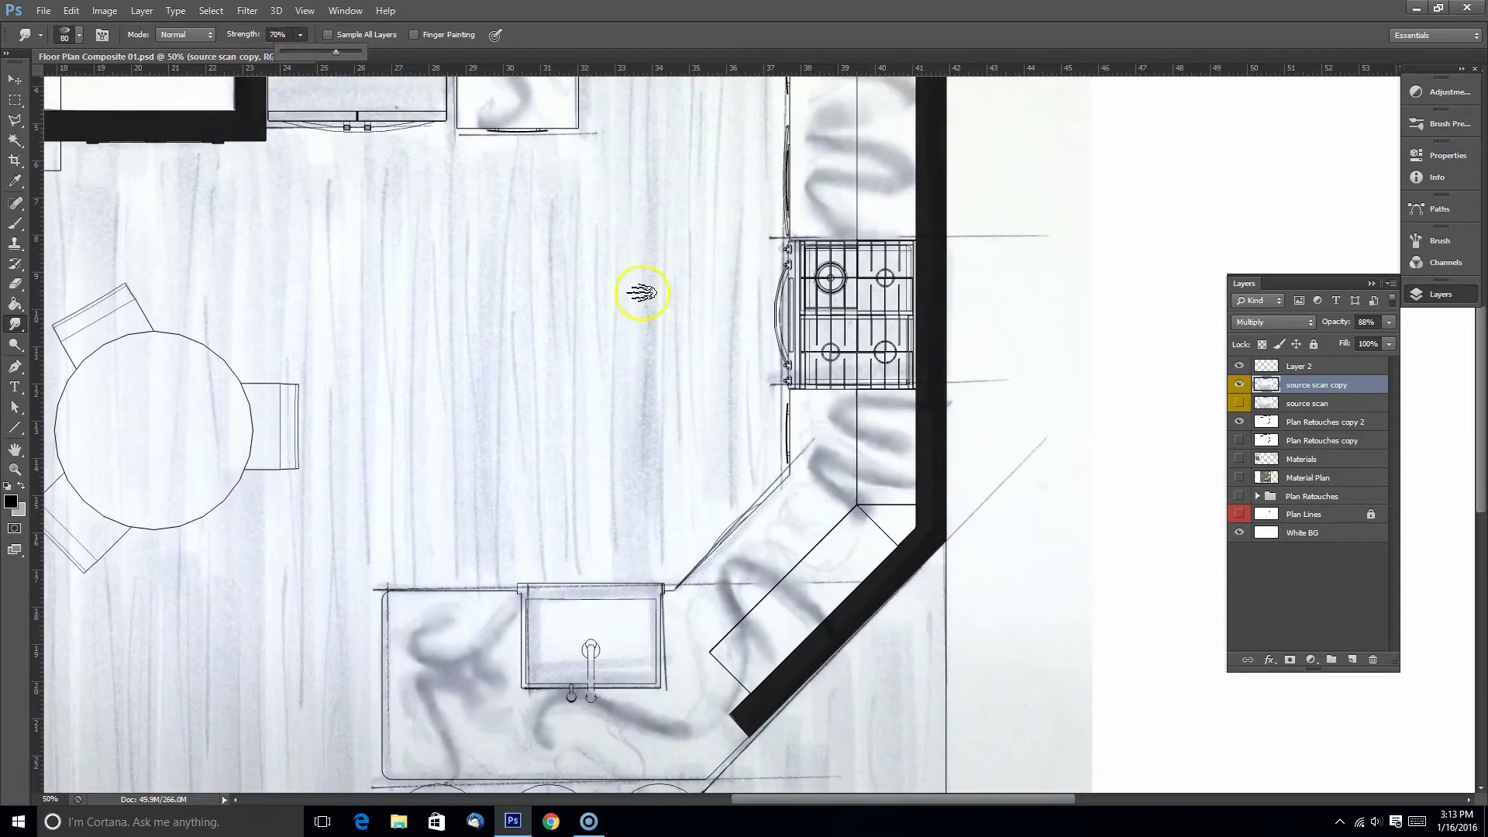
drag(786, 581, 823, 606)
mouse_move(897, 511)
mouse_down()
mouse_move(816, 507)
mouse_move(840, 478)
mouse_move(851, 497)
mouse_move(825, 475)
mouse_move(862, 517)
mouse_move(842, 515)
mouse_move(833, 473)
mouse_move(841, 490)
mouse_move(845, 458)
mouse_move(879, 434)
mouse_move(871, 369)
mouse_move(856, 435)
mouse_up()
scroll(855, 434, up, 5)
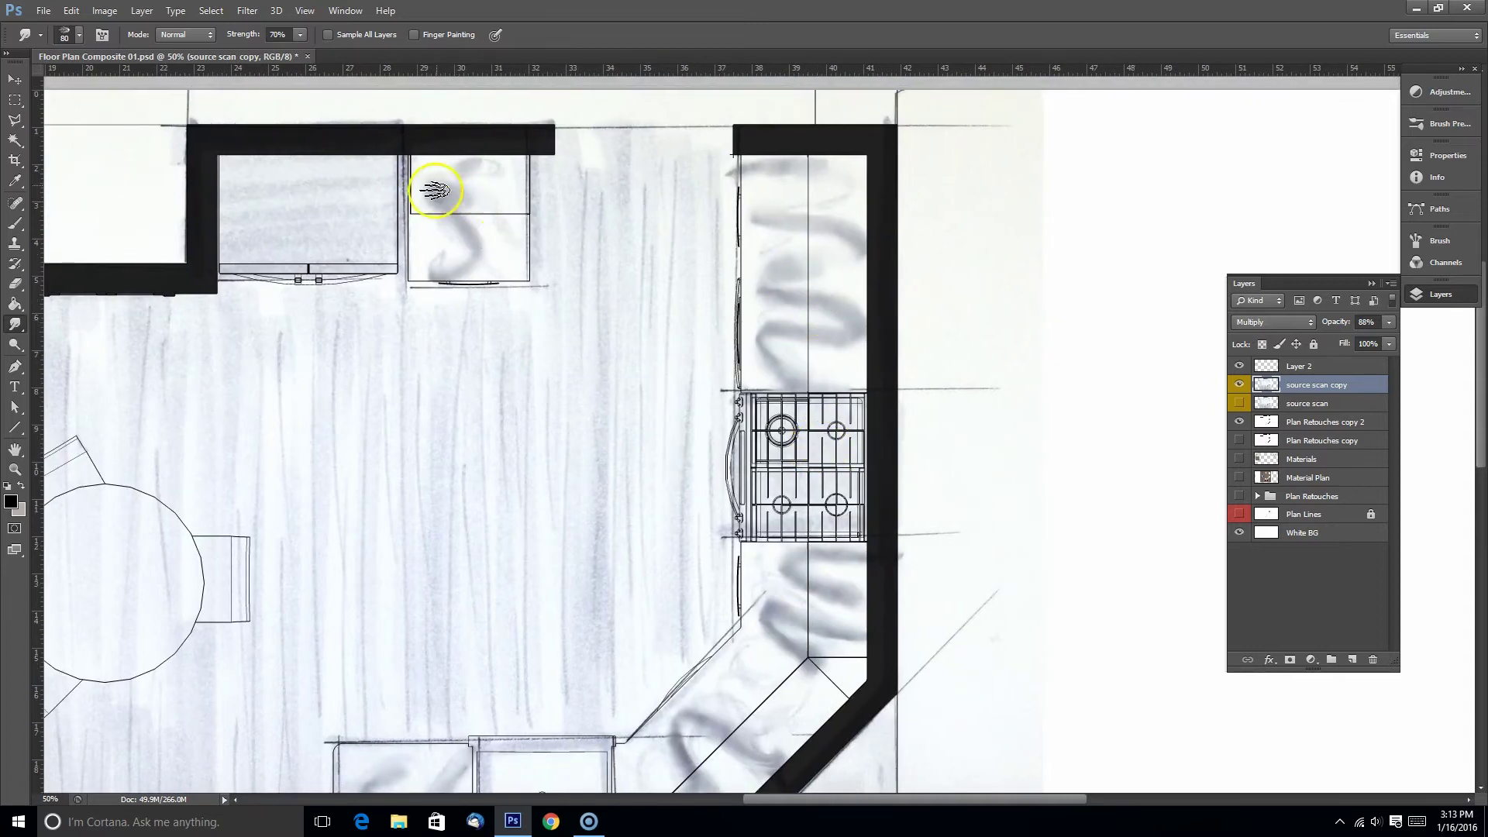
mouse_move(502, 196)
mouse_down()
mouse_move(491, 224)
mouse_move(461, 214)
mouse_move(421, 273)
mouse_move(453, 313)
mouse_move(442, 275)
mouse_move(502, 240)
mouse_move(540, 266)
mouse_up()
key(bracketright)
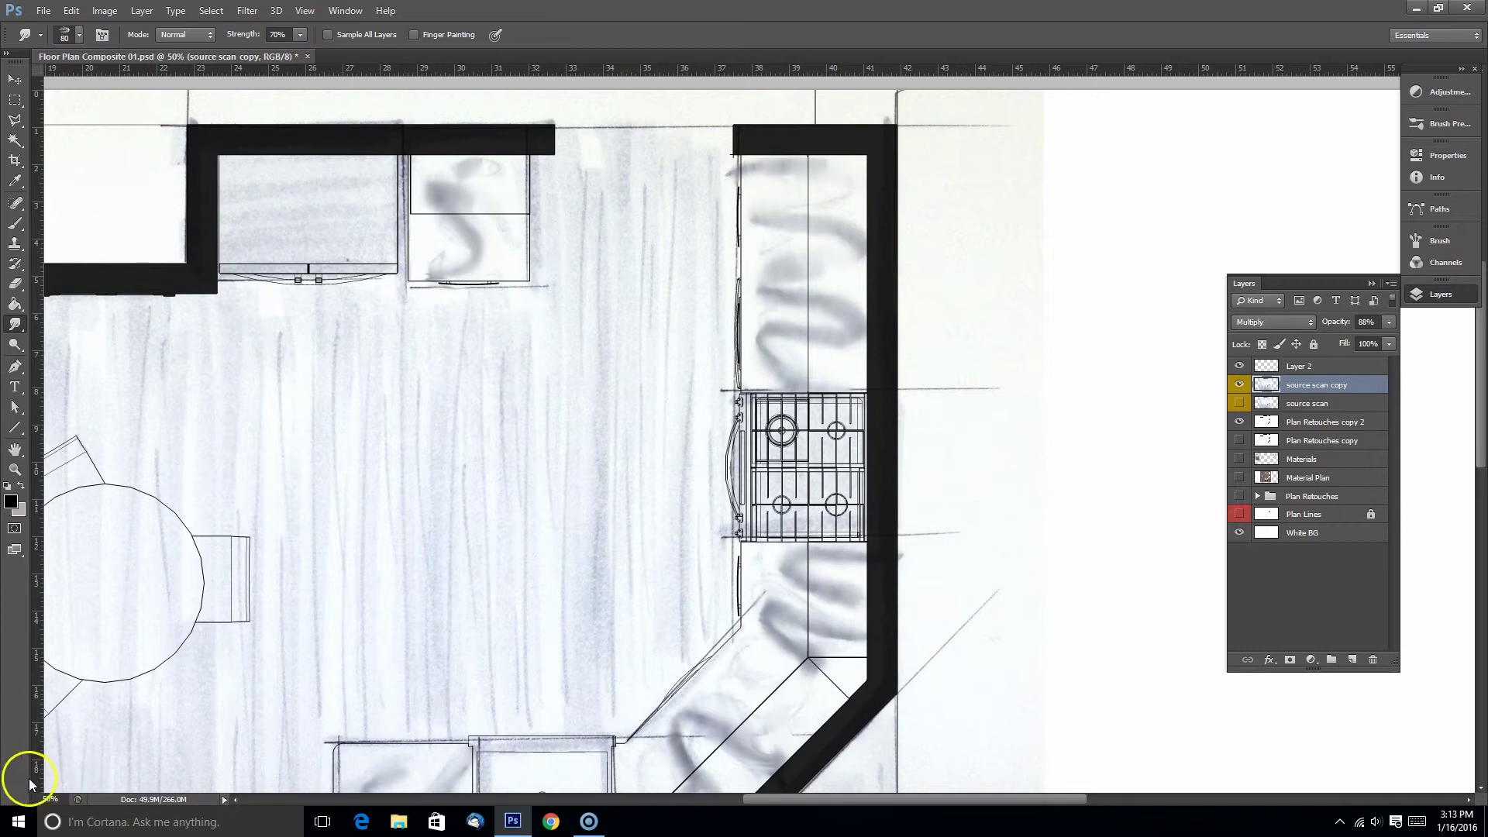
Step: Switch to the 28 px scattered tip enlarged to 80 px and smudge the counter veins above and below the cooktop
click(80, 36)
click(163, 226)
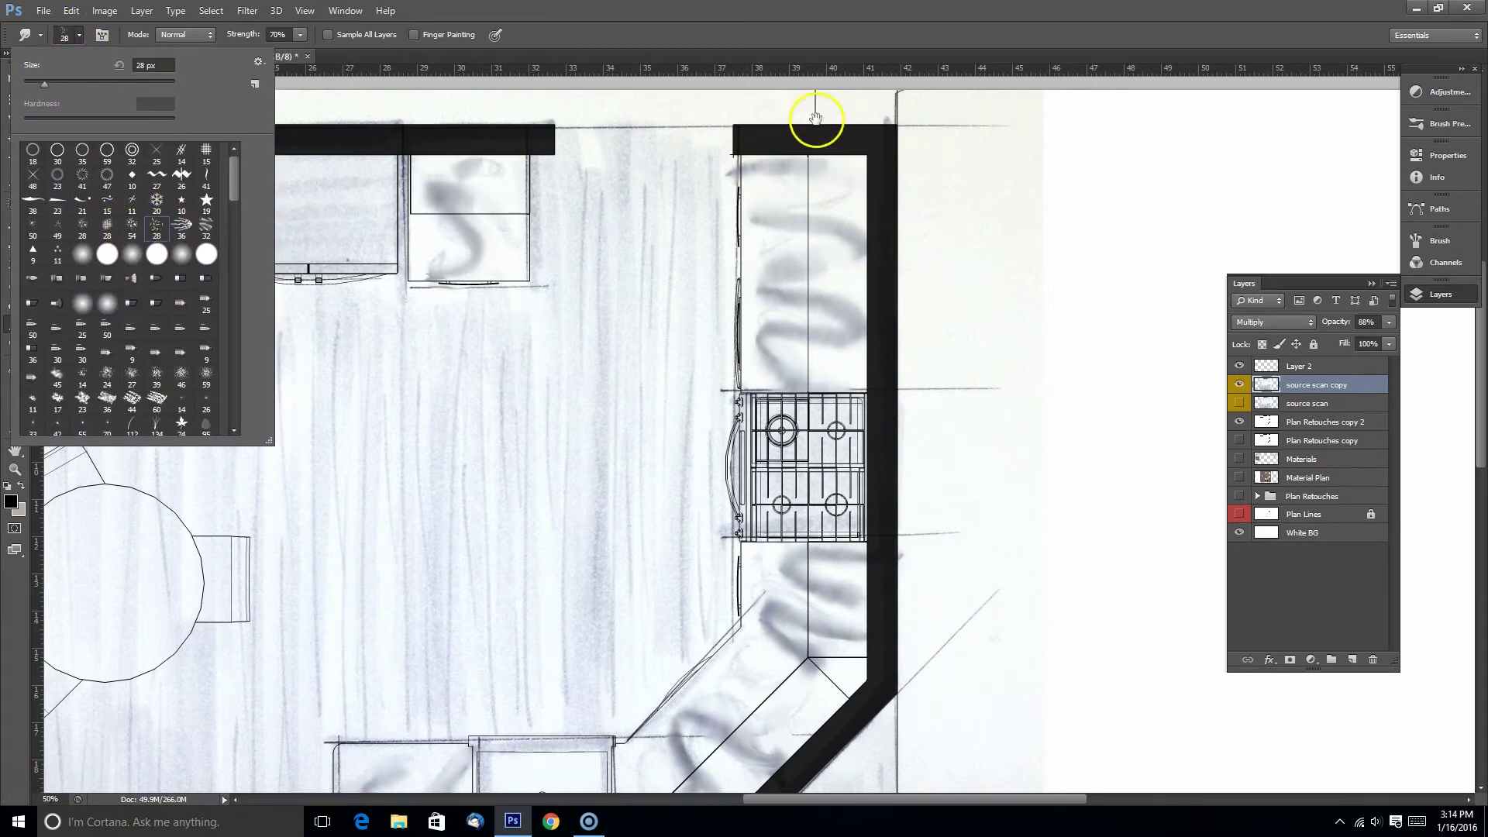
drag(849, 258, 841, 260)
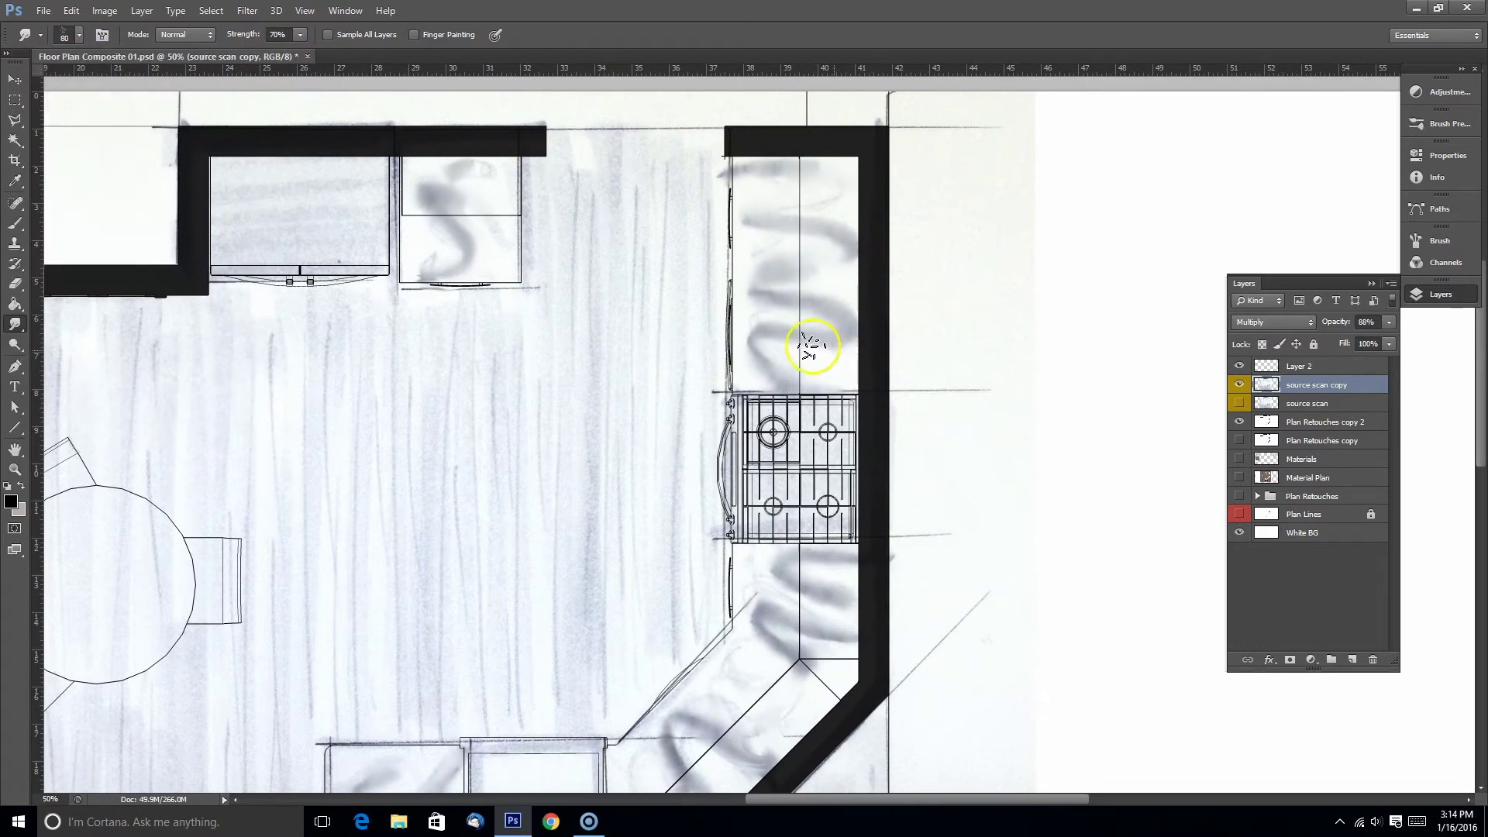
mouse_move(812, 346)
mouse_down()
mouse_move(839, 410)
mouse_move(801, 366)
mouse_move(864, 333)
mouse_move(785, 372)
mouse_up()
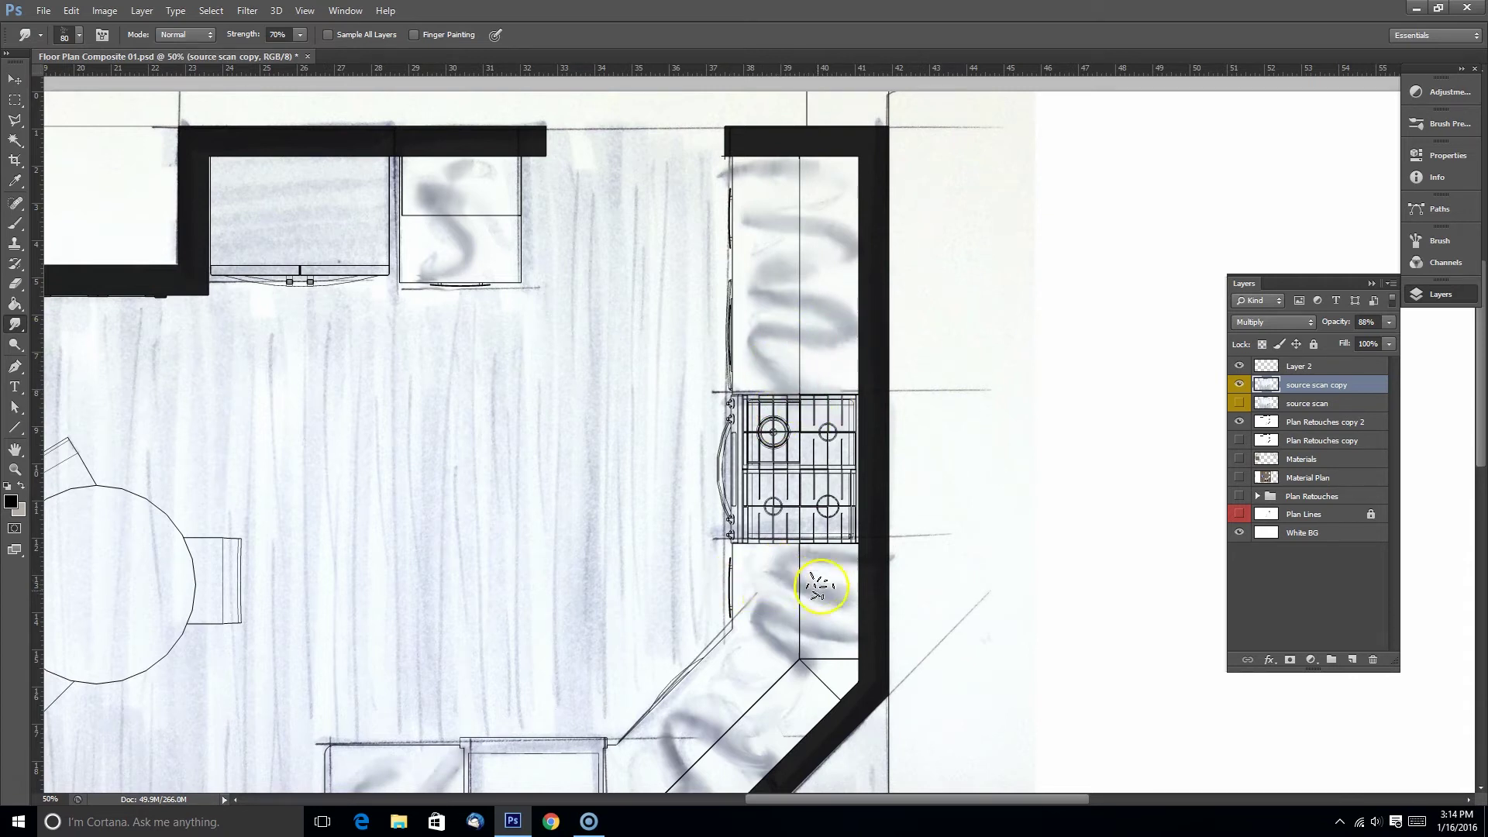
mouse_move(801, 636)
mouse_down()
mouse_move(776, 568)
mouse_move(743, 631)
mouse_move(719, 636)
mouse_move(737, 581)
mouse_up()
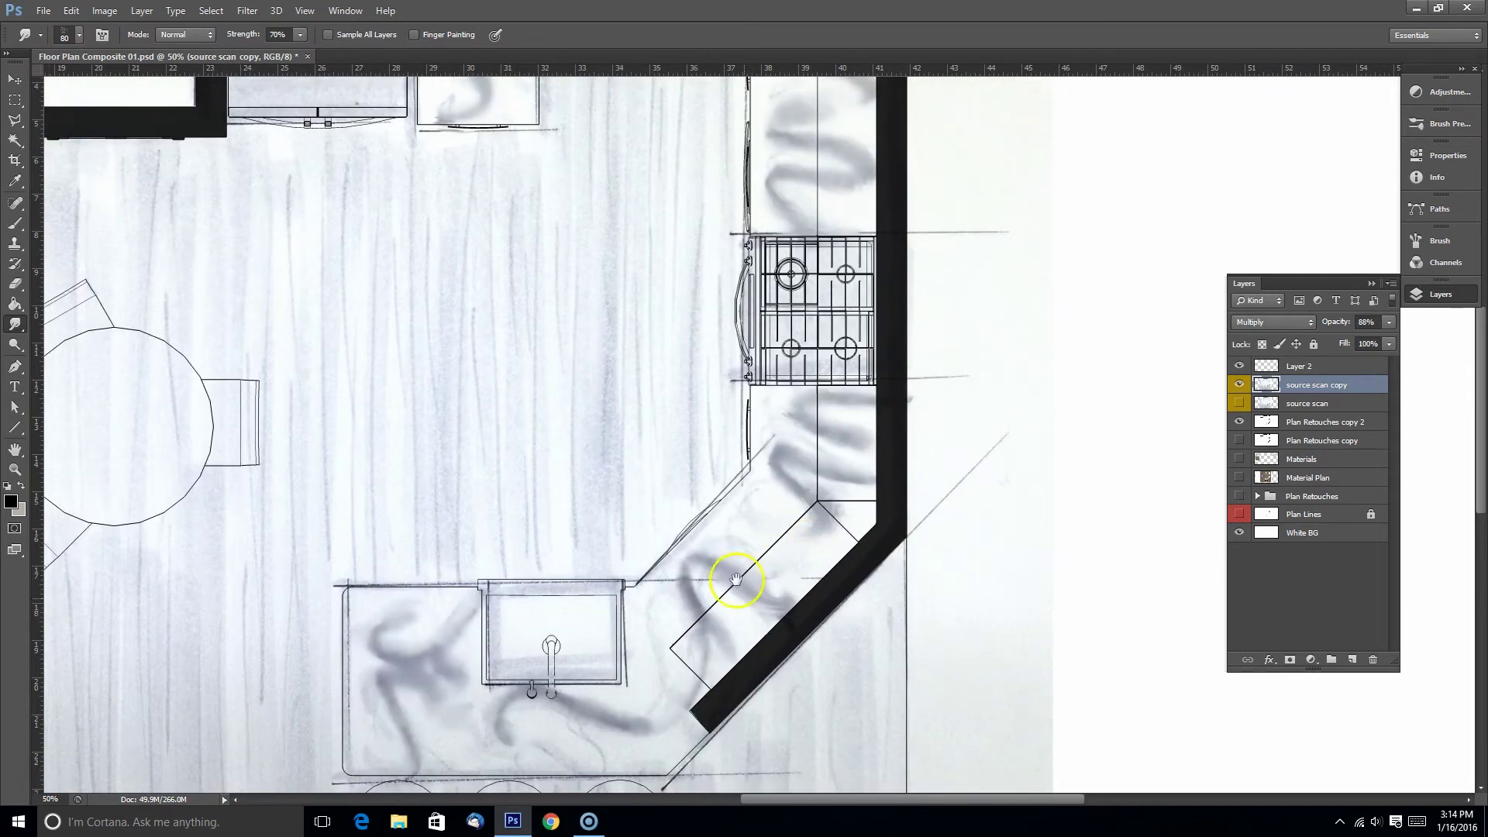
Step: Smudge the veins across the island countertop and into the angled corner with the scattered tip
drag(406, 775, 793, 524)
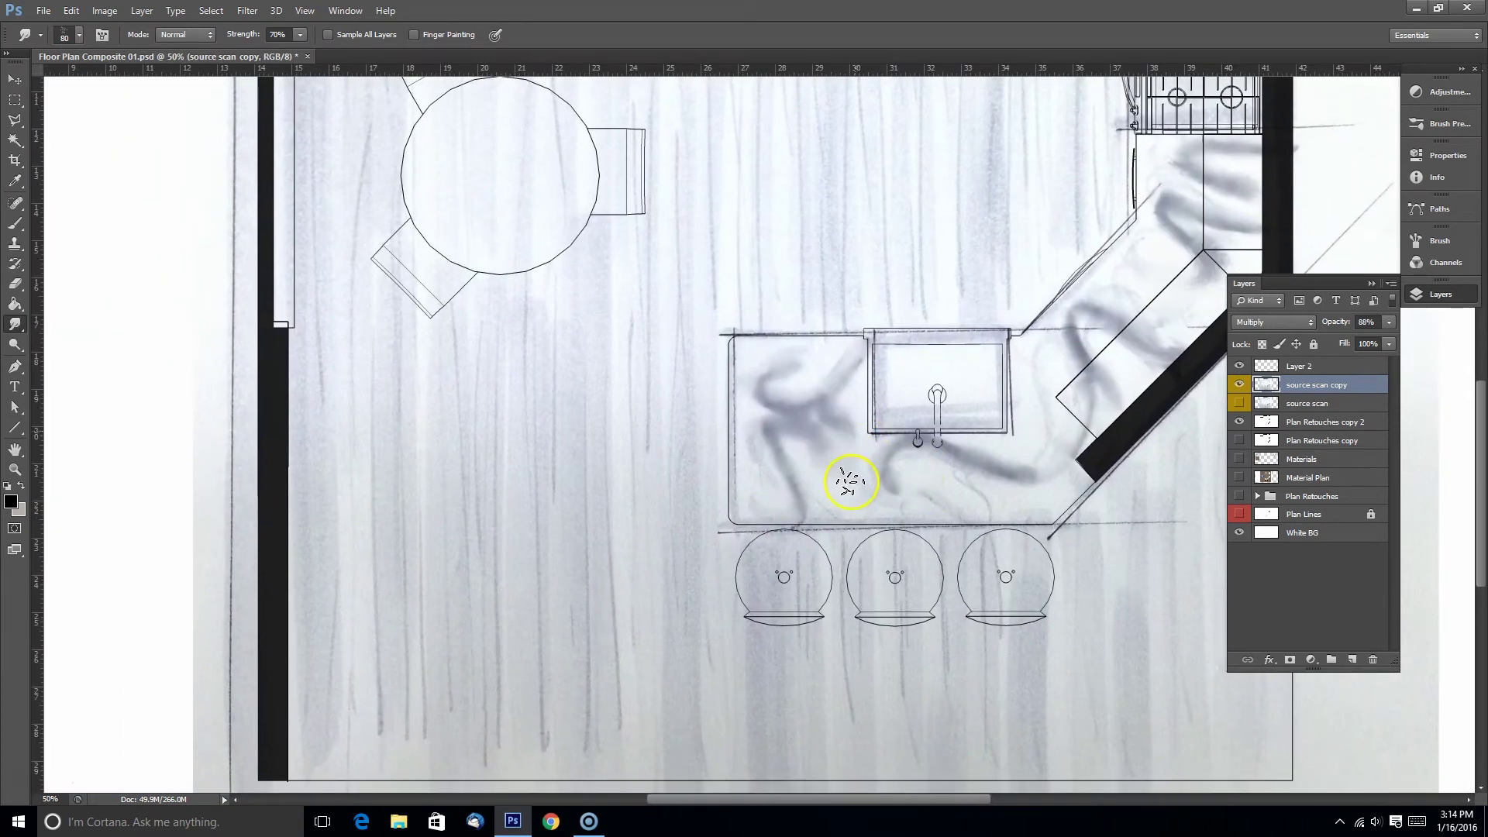
drag(905, 486, 726, 508)
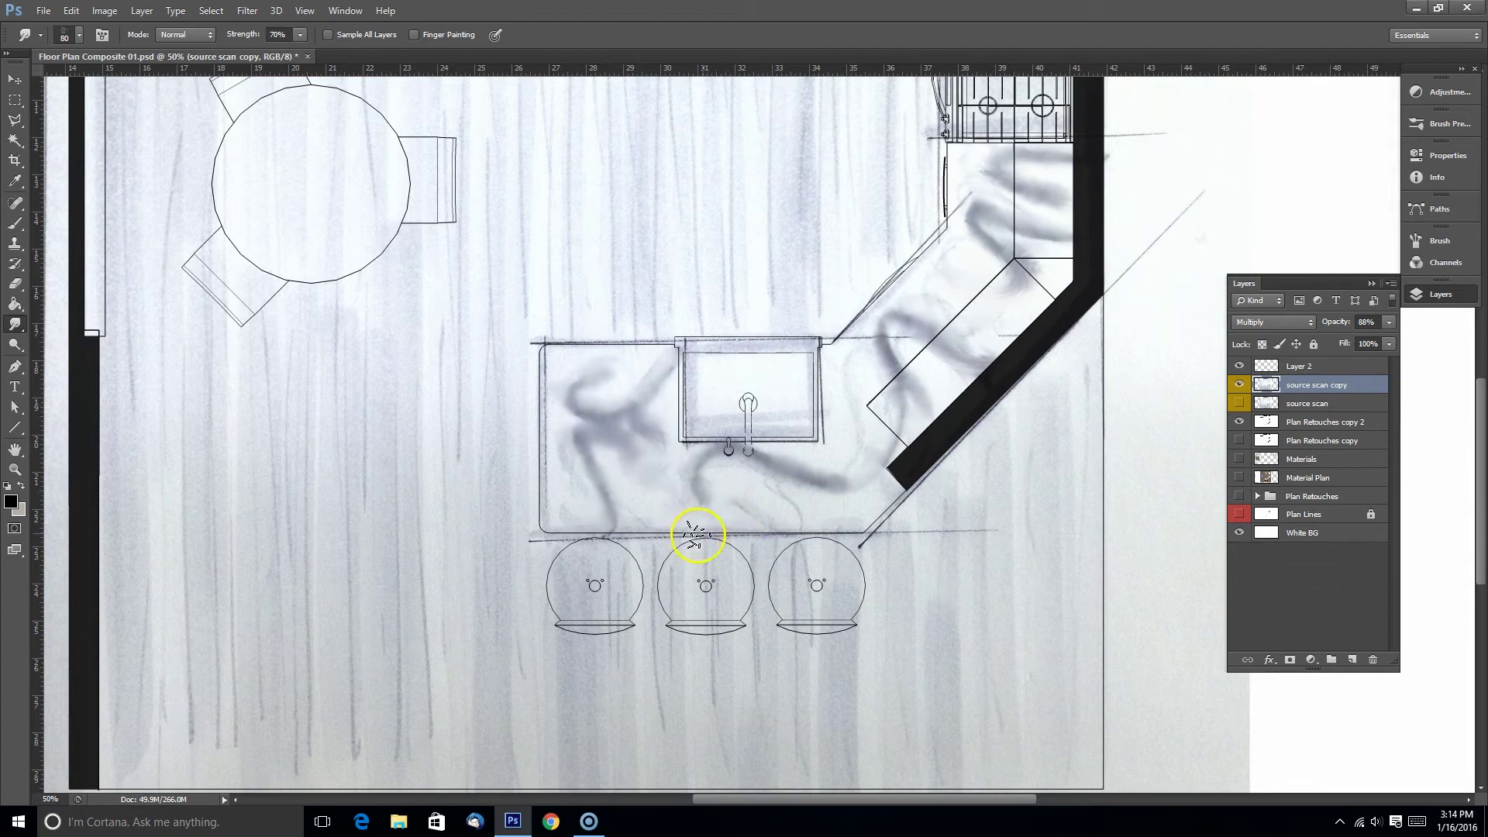
drag(922, 399, 820, 488)
Step: Smudge the veins on the small upper cabinet and at the upper end of the cooktop counter
drag(879, 297, 784, 411)
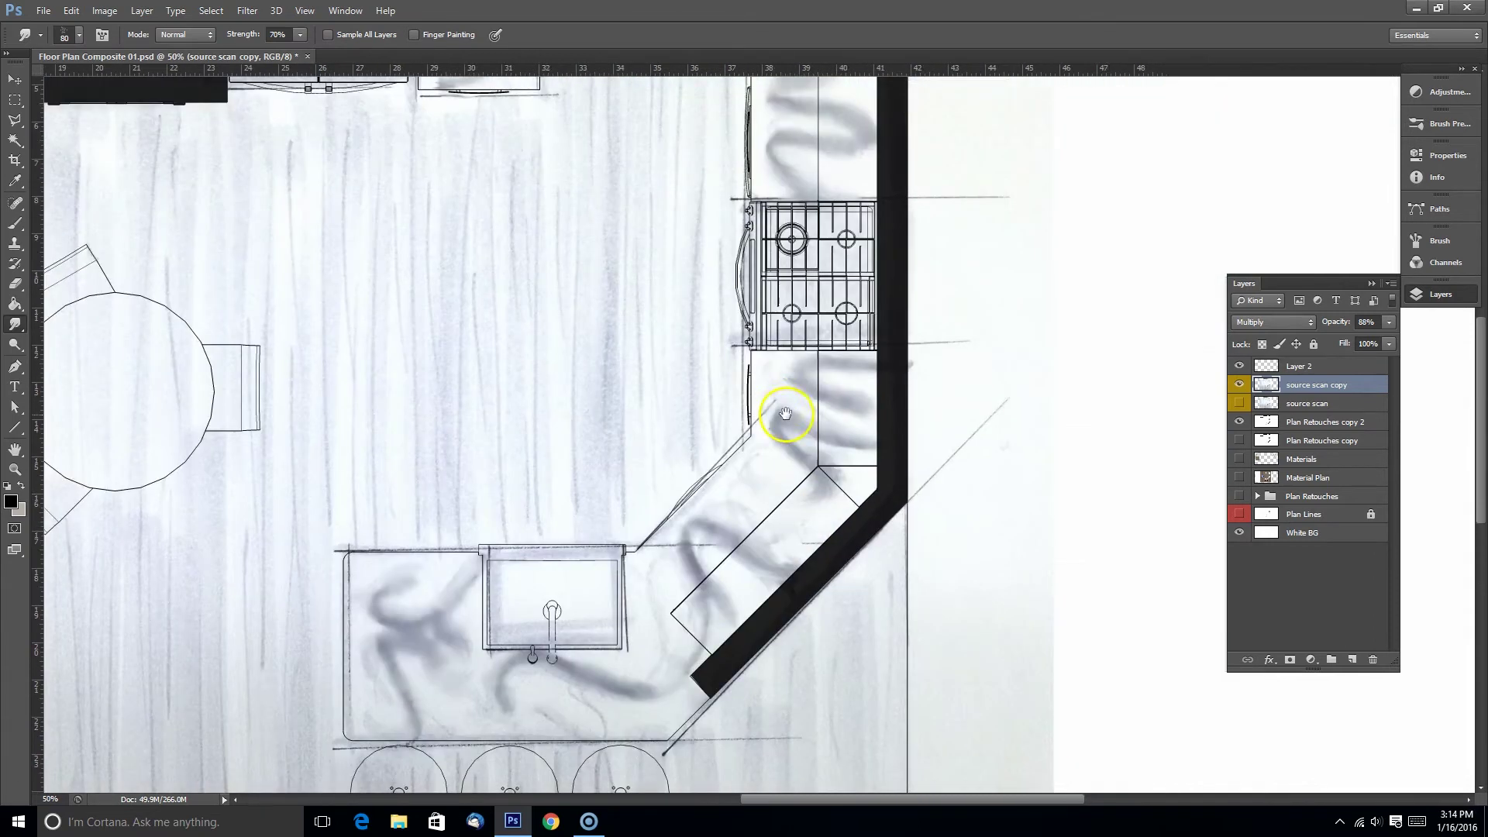
mouse_move(534, 432)
mouse_down()
mouse_move(551, 394)
mouse_move(595, 476)
mouse_move(399, 268)
mouse_move(471, 255)
mouse_move(425, 289)
mouse_move(440, 254)
mouse_move(395, 275)
mouse_move(410, 336)
mouse_move(437, 282)
mouse_move(403, 244)
mouse_move(439, 308)
mouse_move(416, 344)
mouse_move(445, 312)
mouse_move(412, 298)
mouse_move(438, 328)
mouse_up()
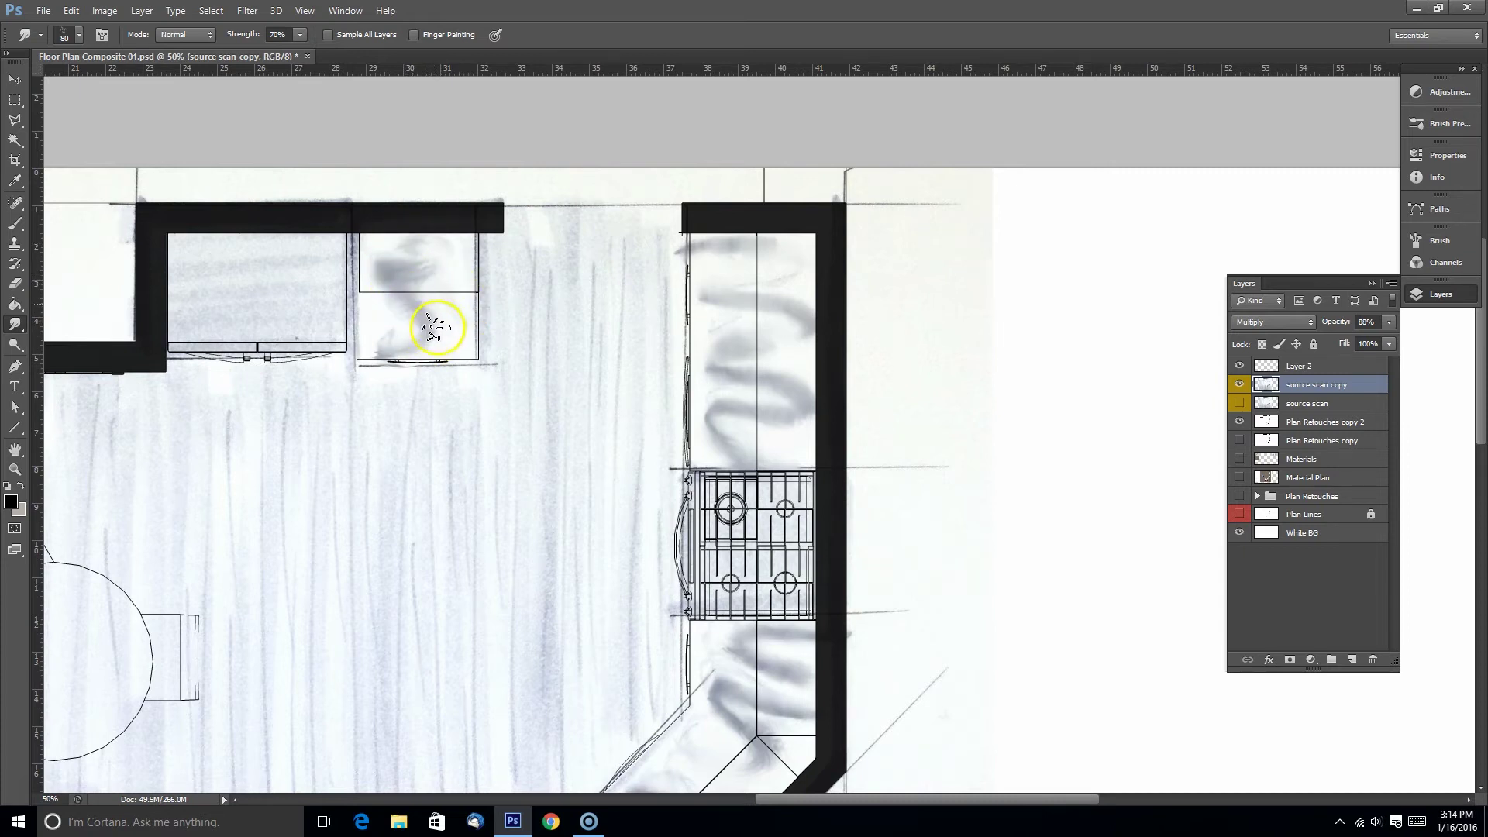
drag(808, 335, 777, 332)
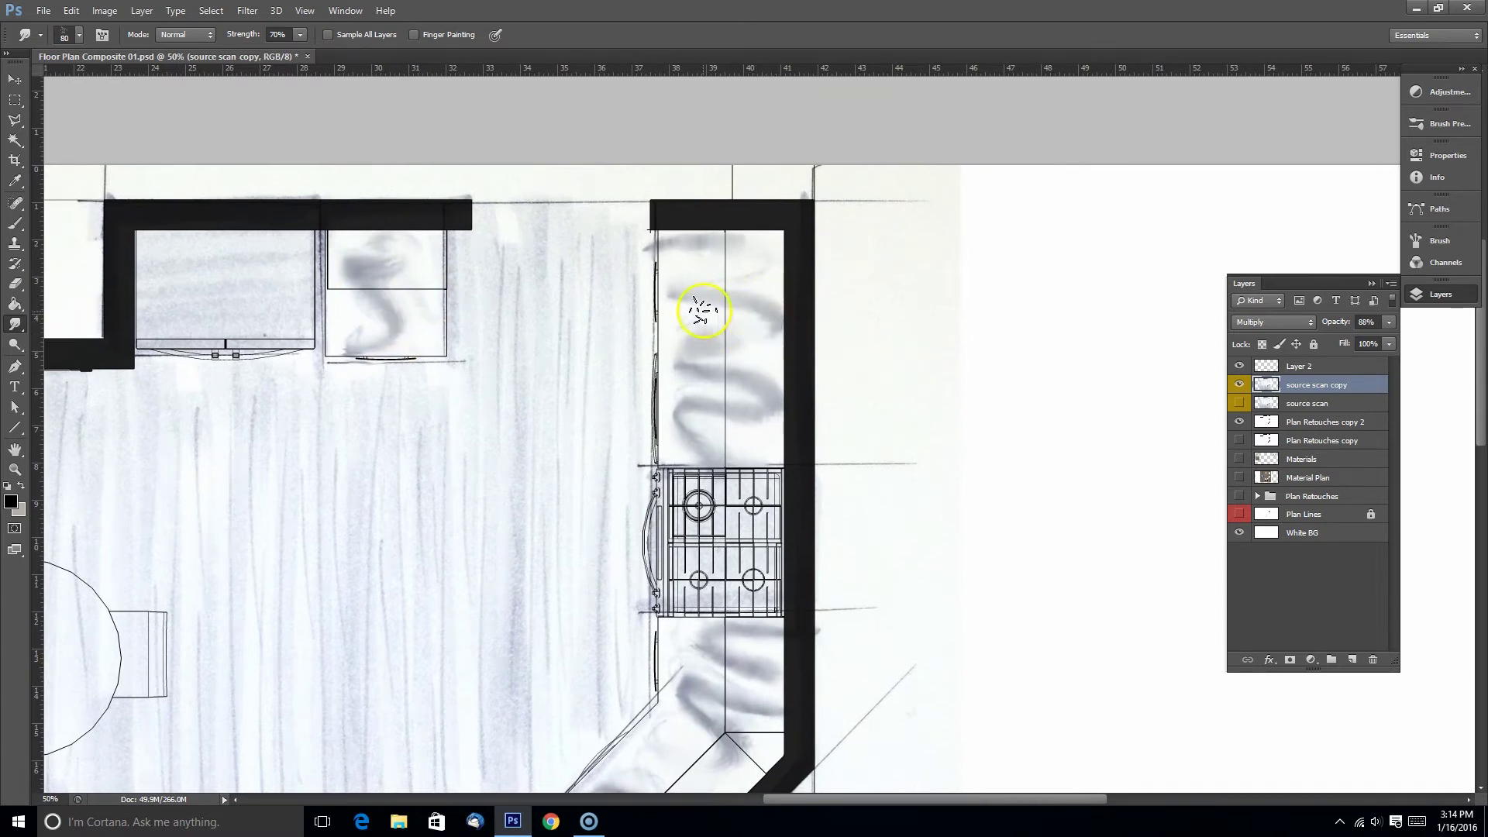
Step: Retouch the dark vein beside the sink on the island with the content-aware Spot Healing Brush, enlarging the brush to 70 px
scroll(696, 302, down, 5)
scroll(690, 296, left, 1)
scroll(691, 338, down, 4)
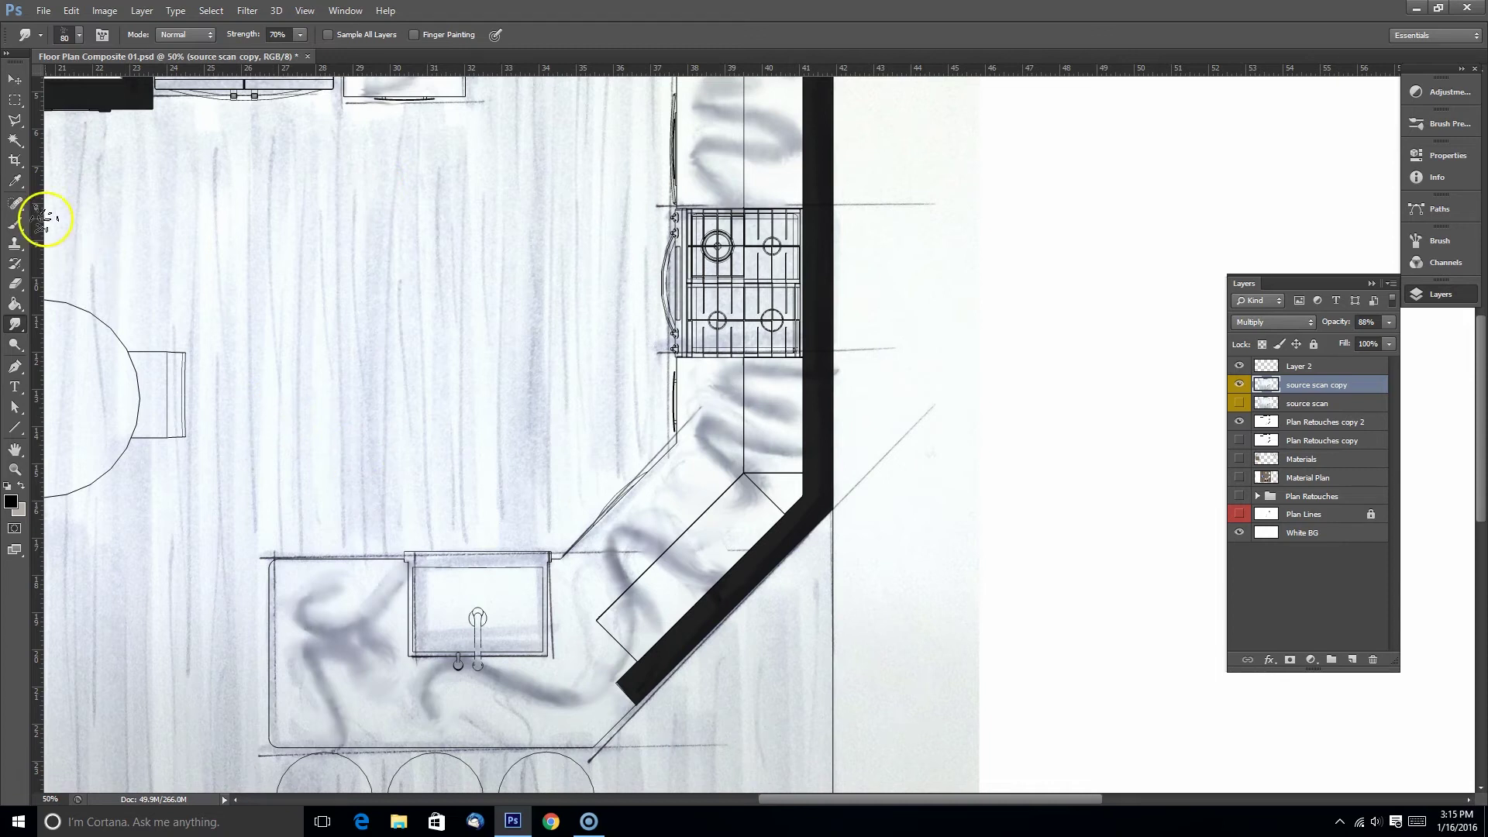
drag(221, 329, 232, 307)
click(14, 203)
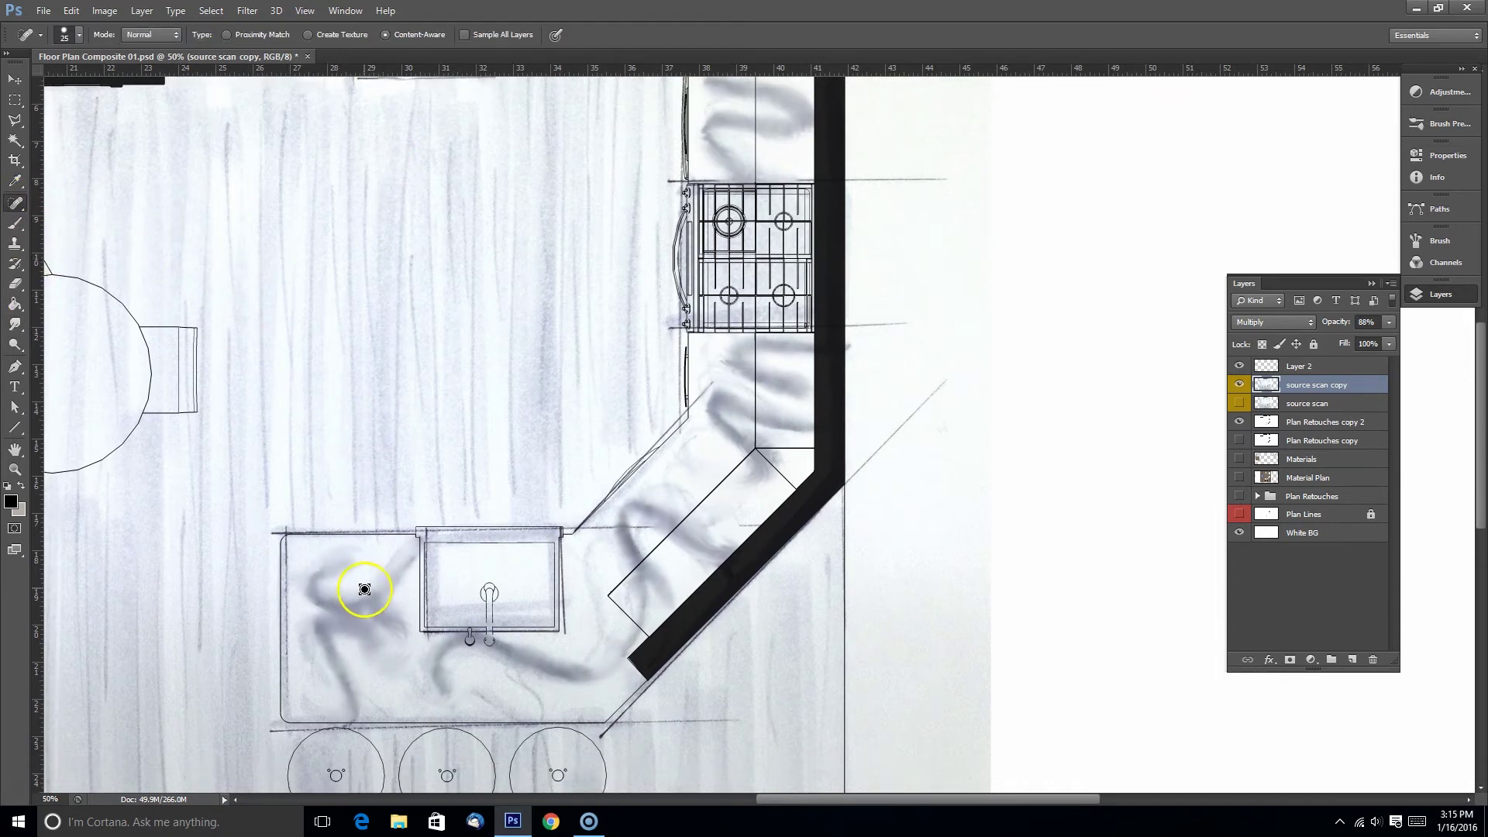
mouse_move(347, 593)
mouse_down()
mouse_move(391, 561)
mouse_move(401, 637)
mouse_up()
key(bracketright)
key(bracketright)
key(bracketright)
drag(500, 611, 358, 593)
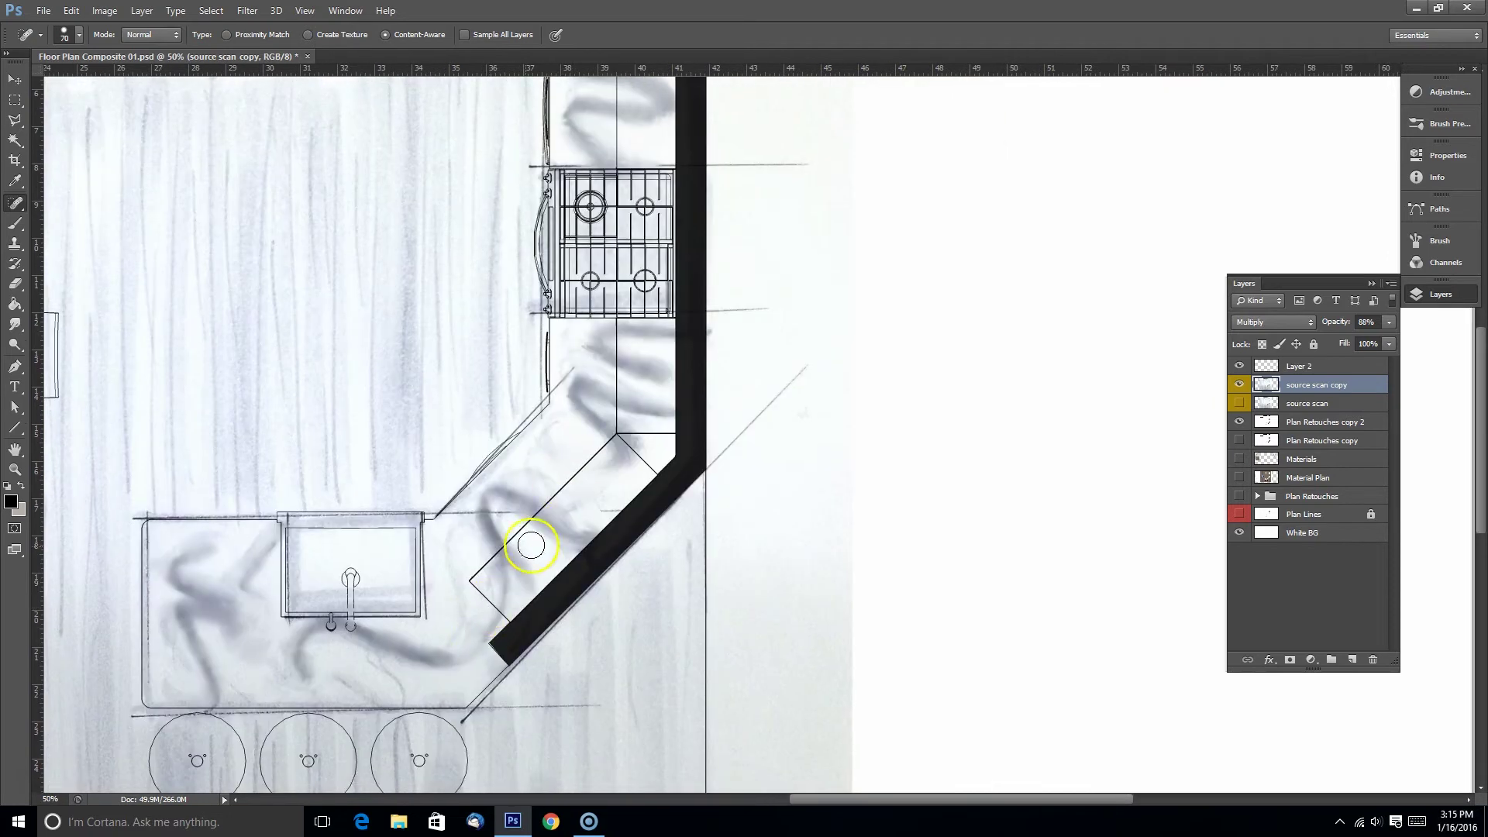
Step: Try the Spot Healing Brush on the angled corner counter's veins and undo the last healing stroke
click(15, 322)
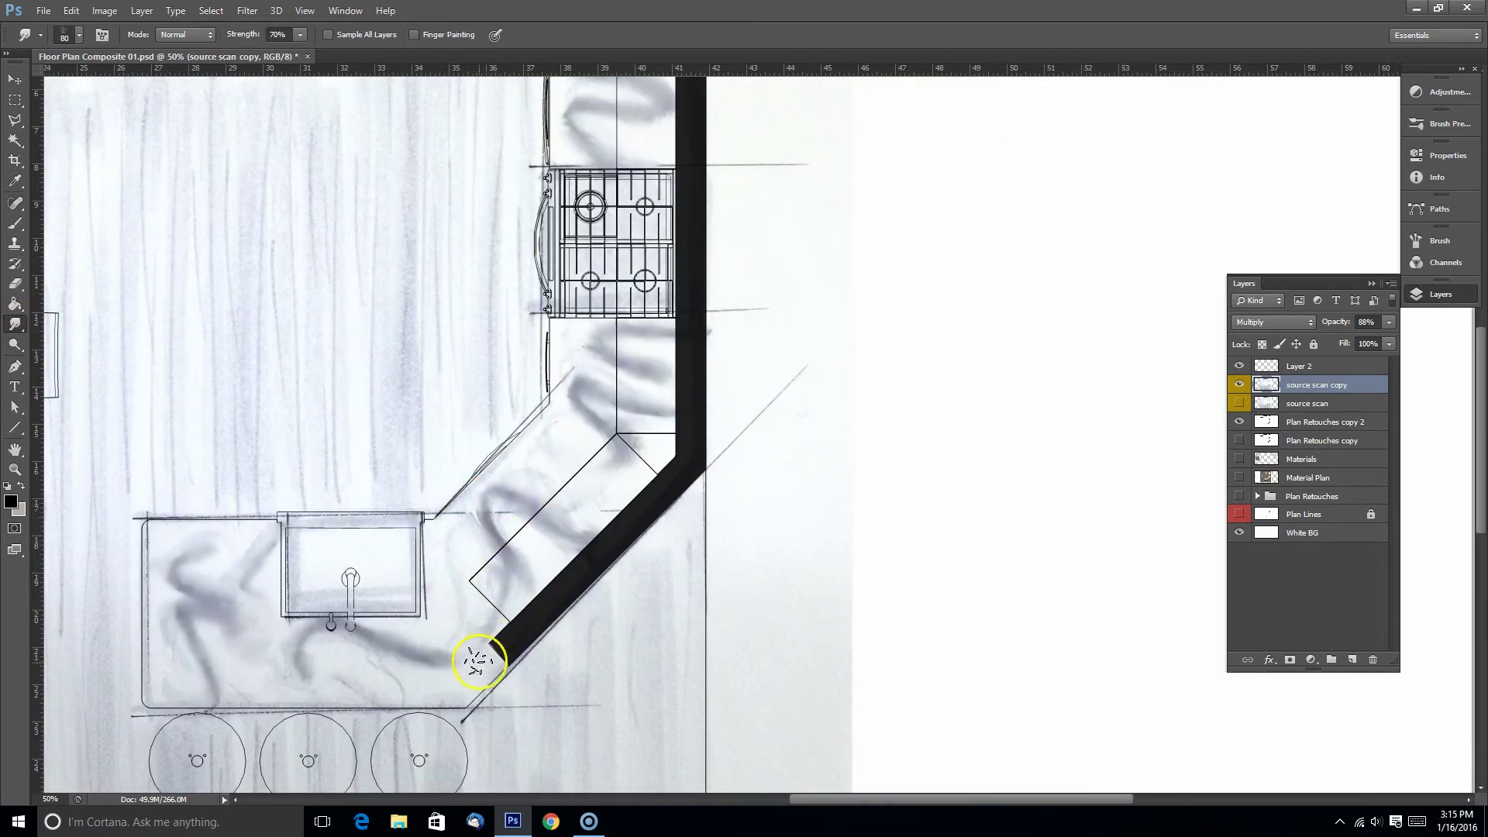
key(j)
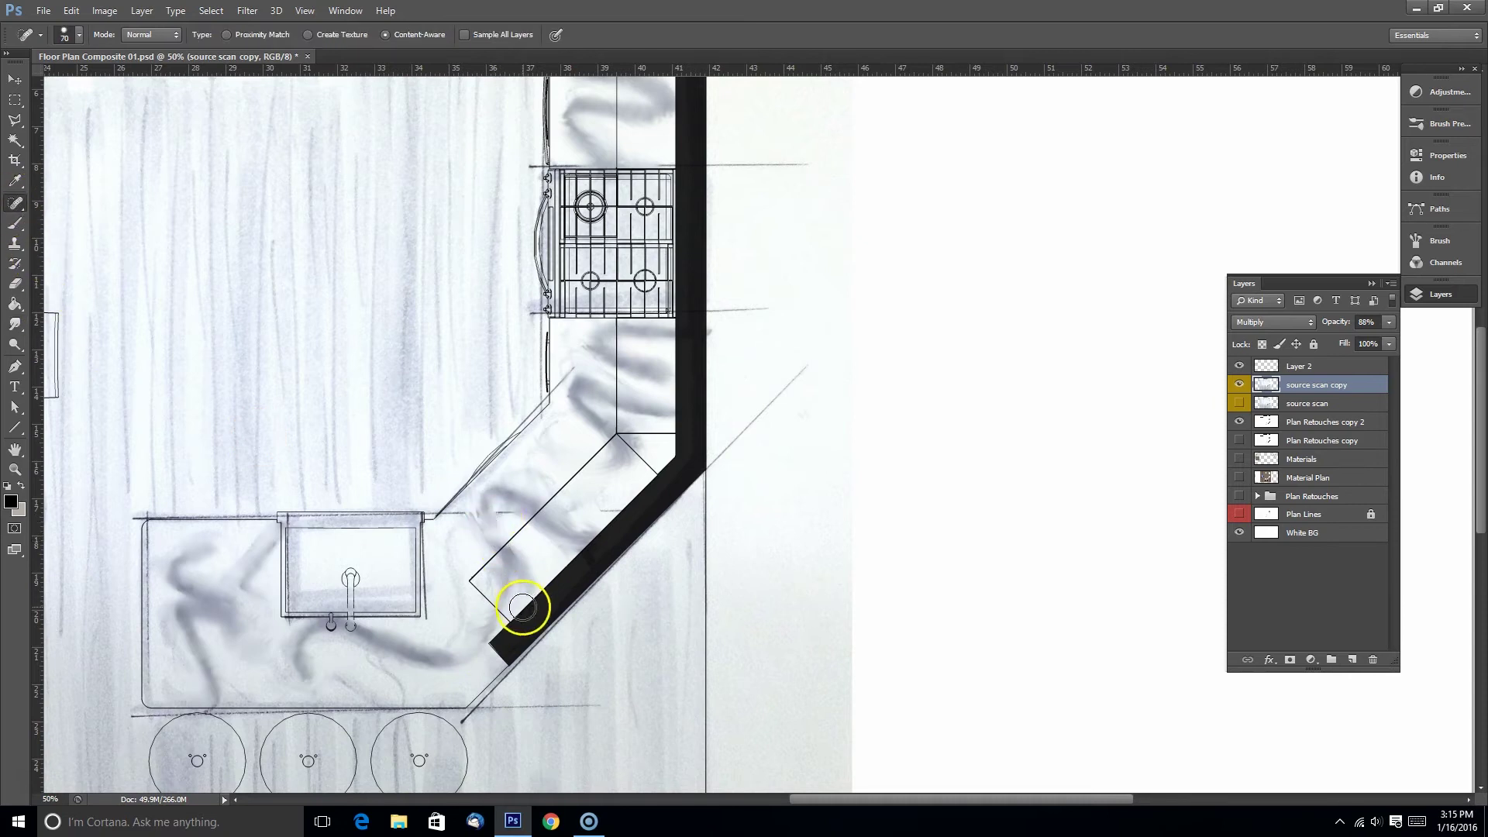
drag(489, 531, 488, 585)
drag(595, 426, 589, 385)
key(ctrl+z)
Step: Paint over the angled corner counter's veins with a 200 px Brush in the light colour sampled from the countertop
drag(573, 463, 632, 465)
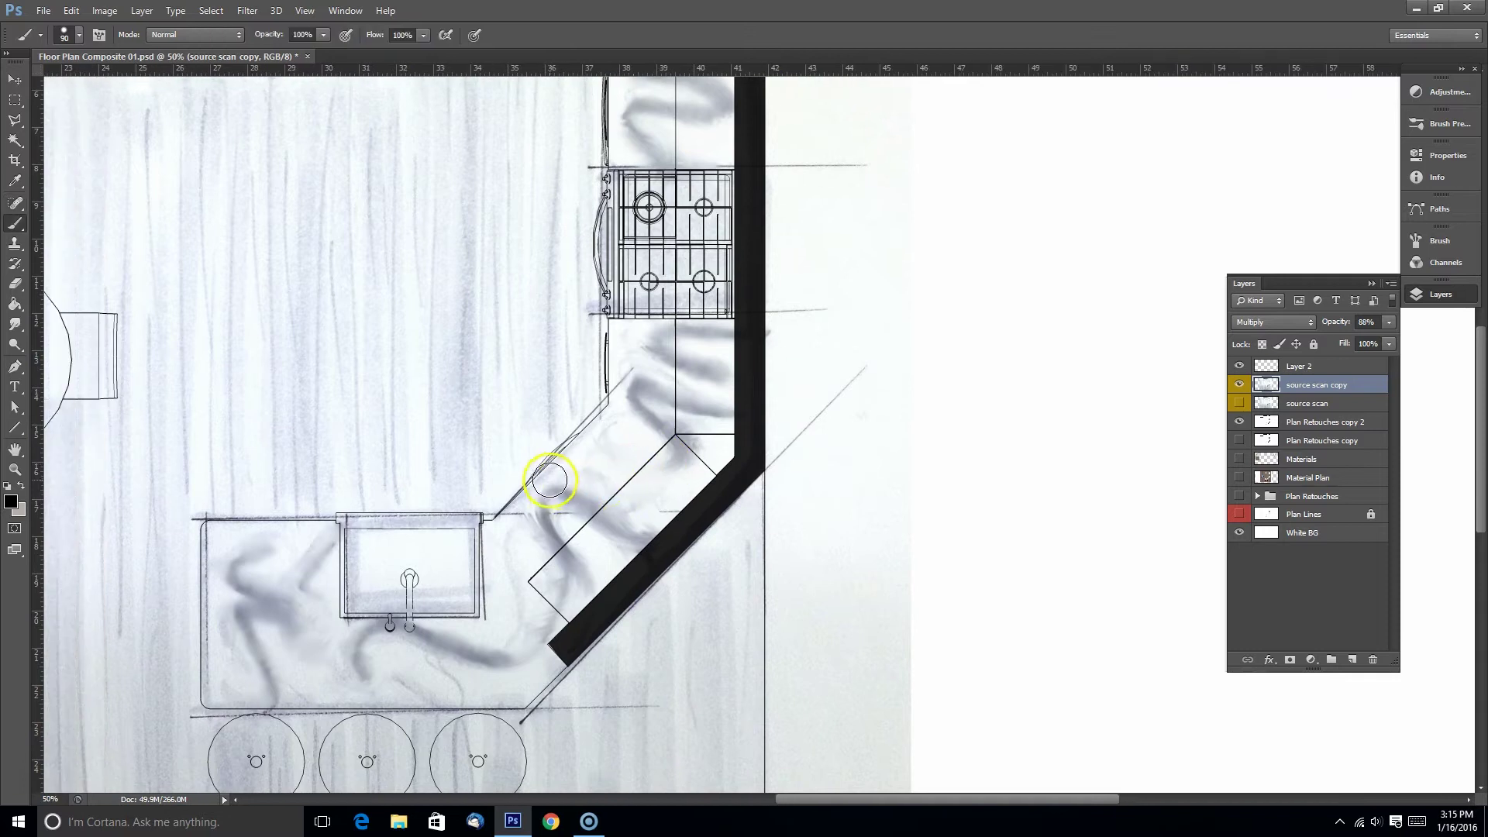
key(b)
drag(14, 225, 85, 226)
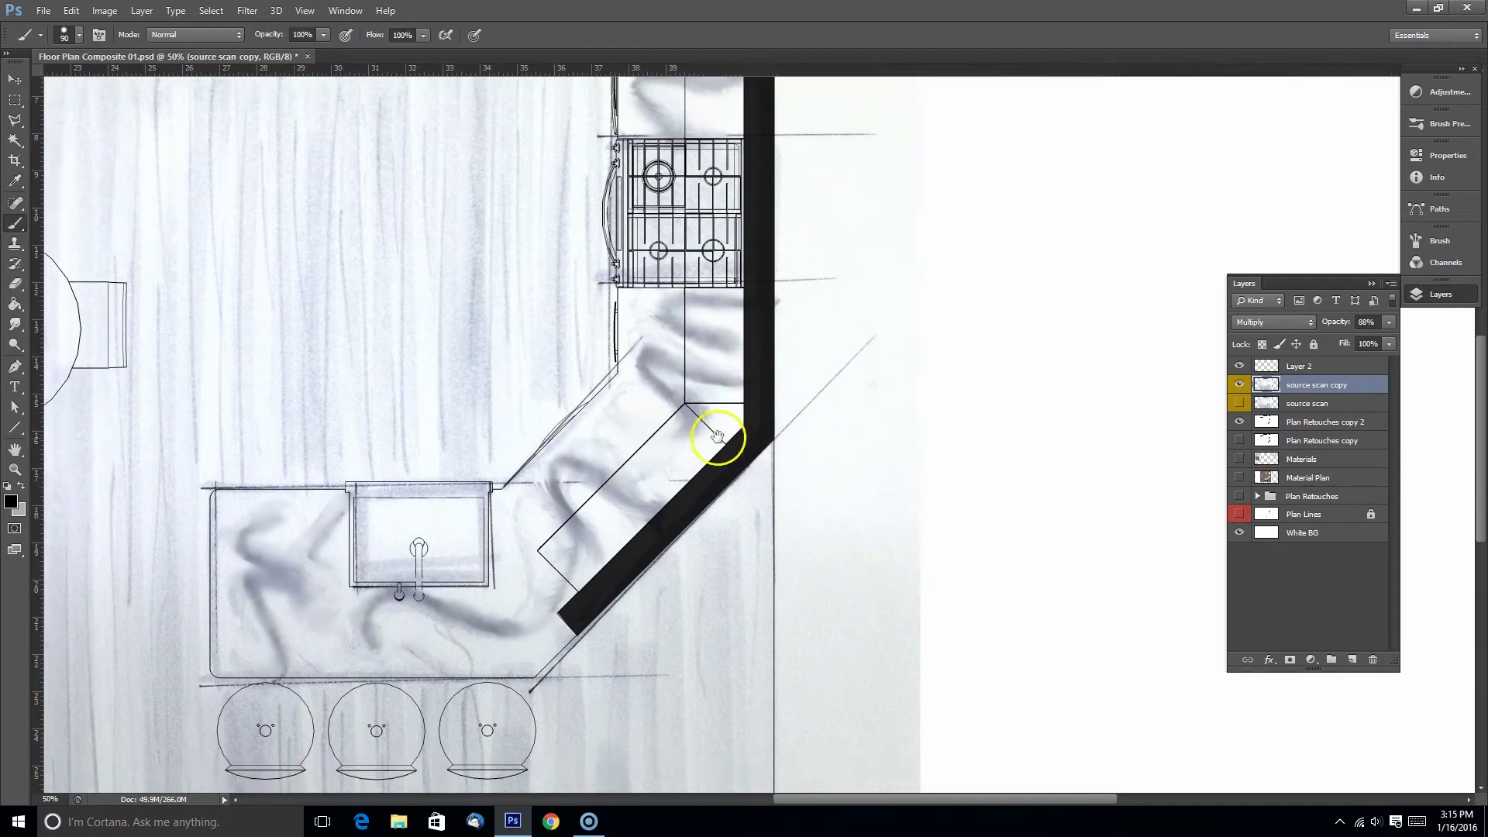
alt+click(616, 439)
click(64, 37)
drag(487, 389, 469, 385)
key(bracketright)
key(bracketright)
key(bracketright)
key(bracketright)
key(bracketright)
mouse_move(558, 477)
mouse_down()
mouse_move(542, 516)
mouse_move(554, 530)
mouse_move(543, 510)
mouse_move(570, 490)
mouse_move(568, 541)
mouse_up()
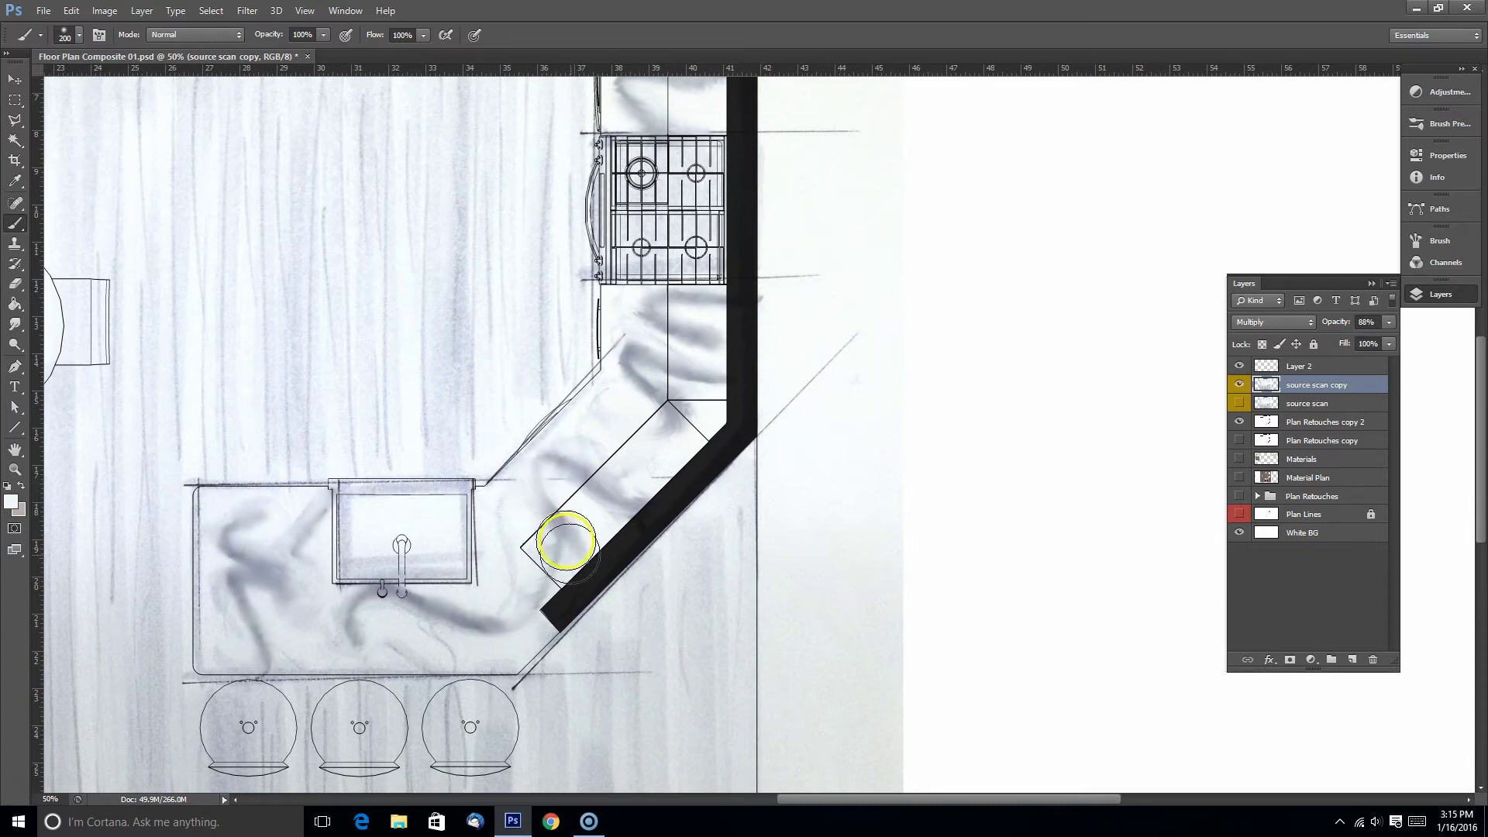
Step: Fade the remaining dark veins on the island and along the cooktop counter with the same light brush
mouse_move(398, 602)
mouse_down()
mouse_move(425, 607)
mouse_move(391, 601)
mouse_up()
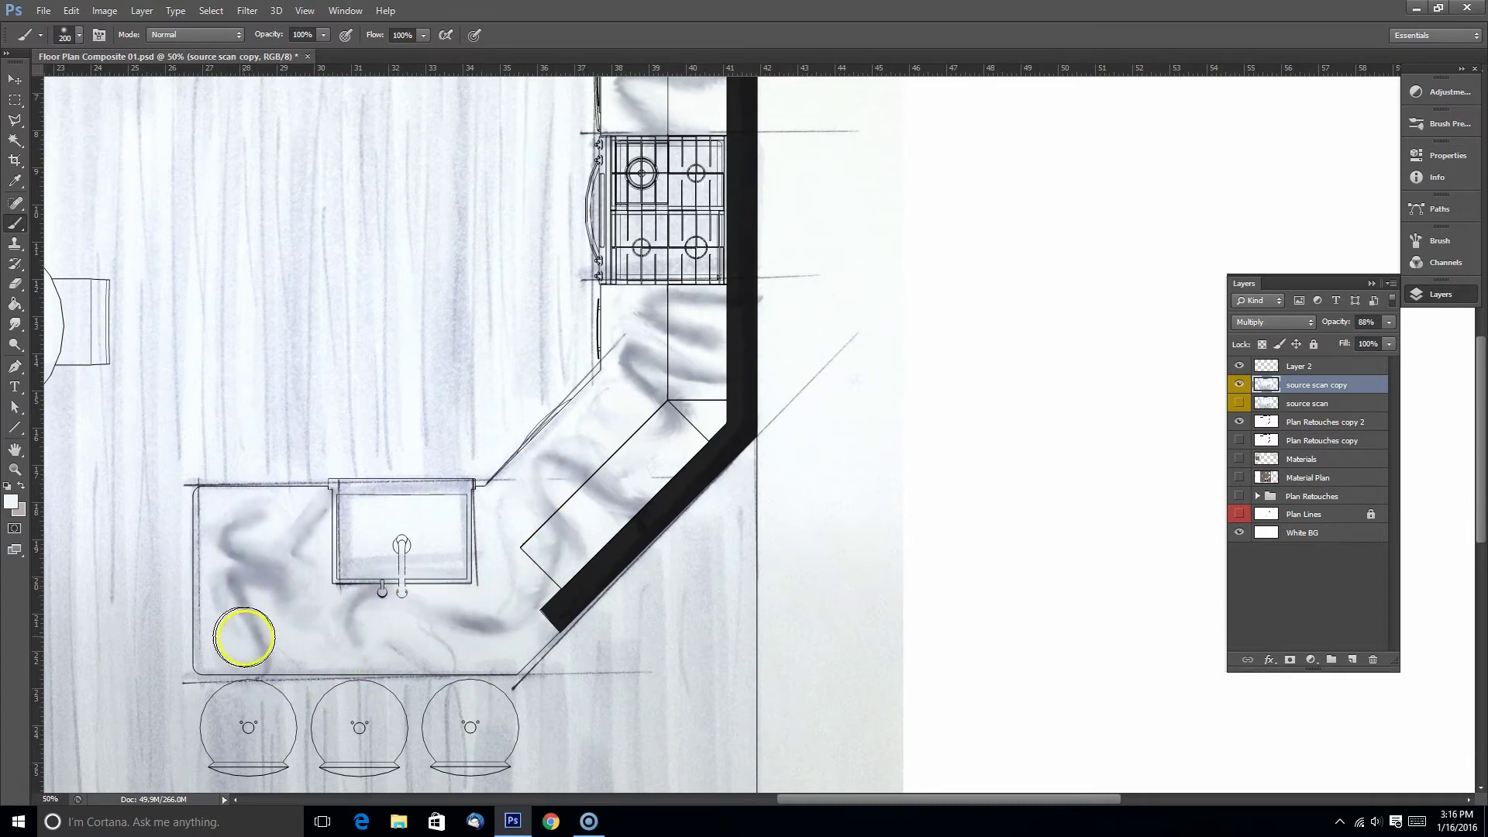
drag(652, 426, 588, 498)
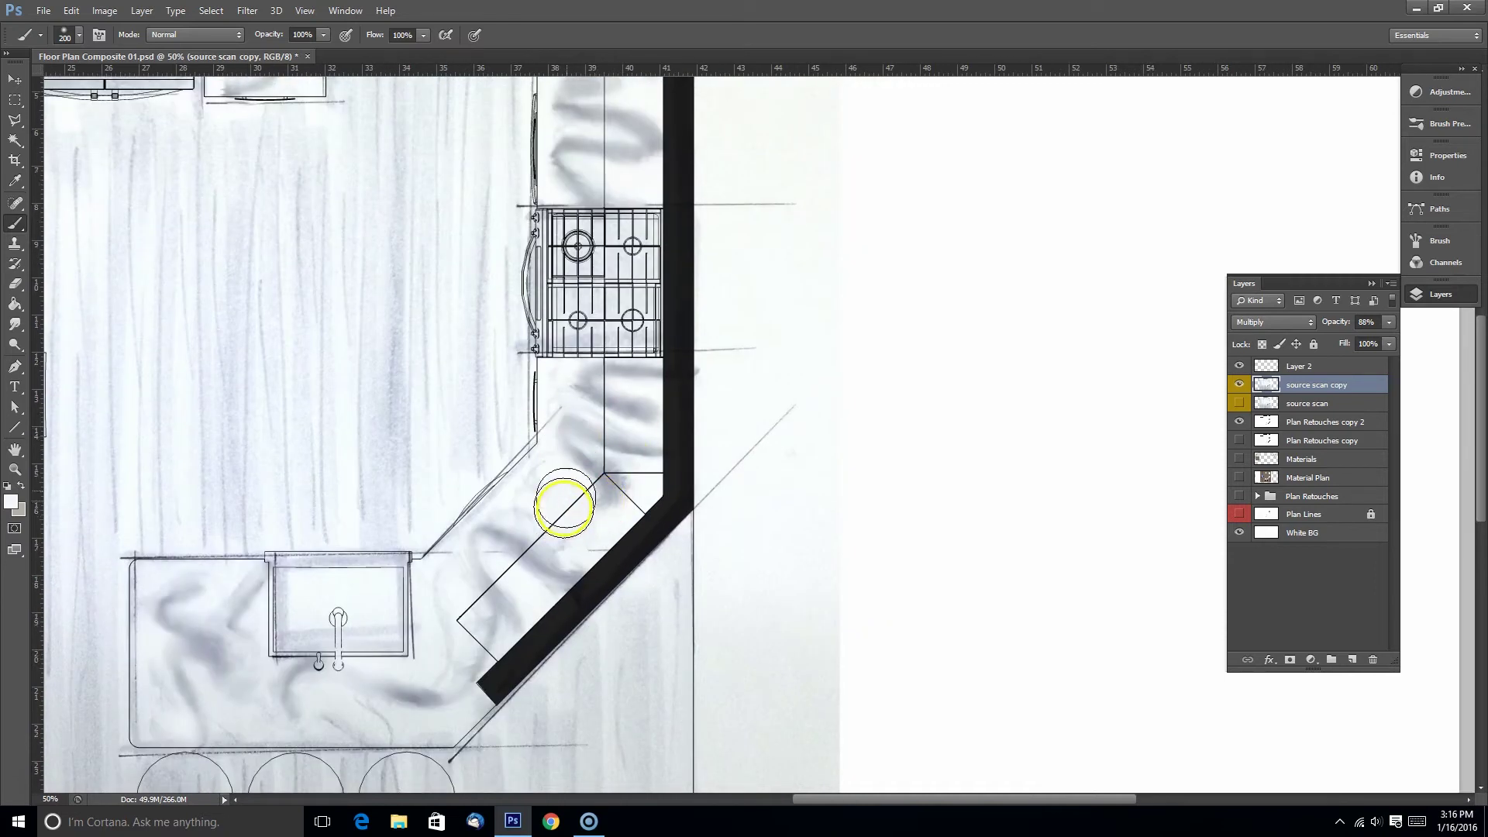
drag(578, 212, 573, 491)
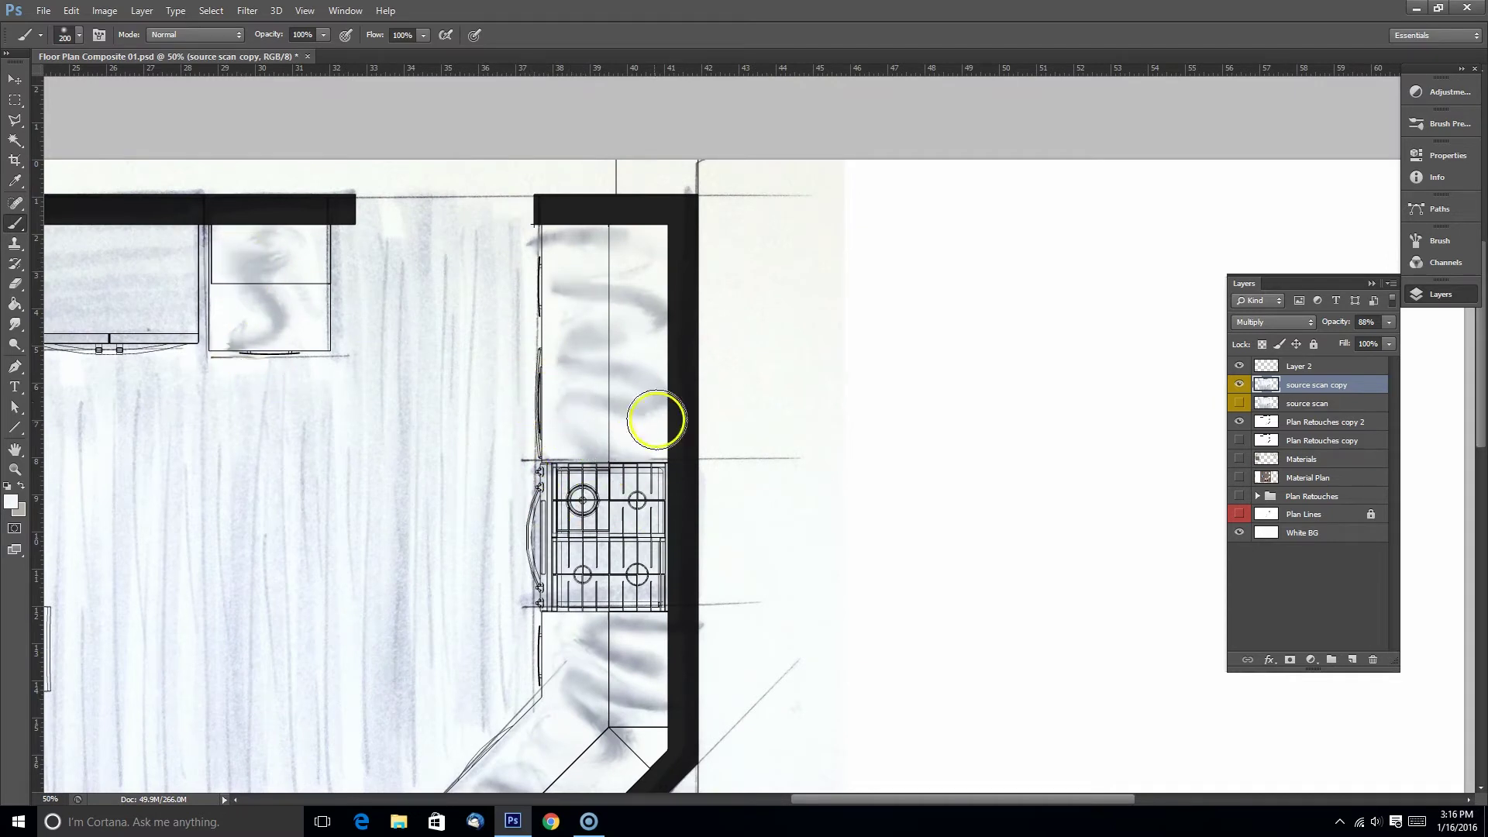
Step: Undo the last light stroke, sample a grey tone from the angled corner counter and reduce the brush to 15 px
key(ctrl+z)
drag(628, 483, 631, 352)
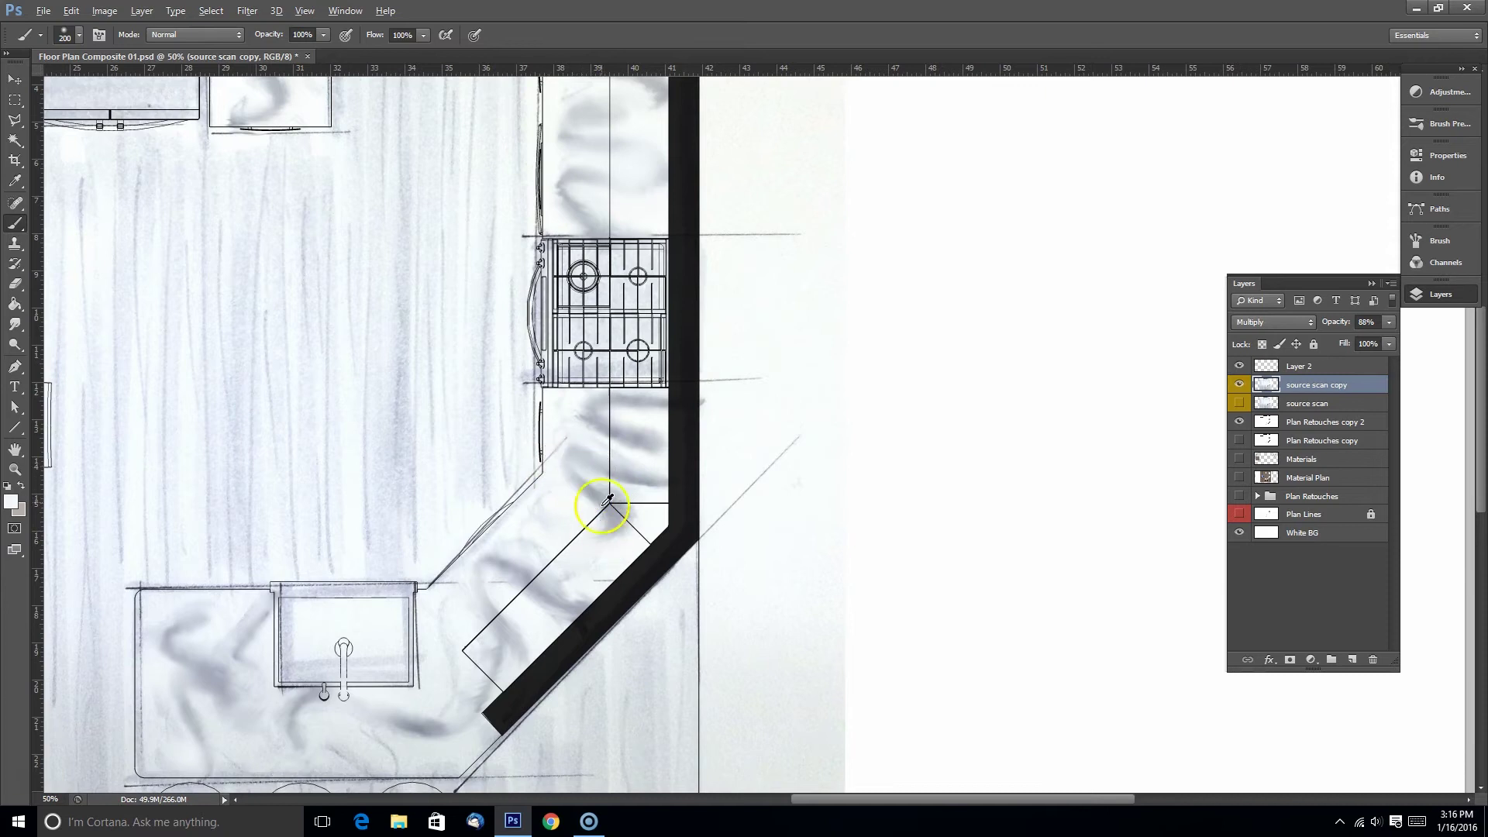
alt+click(596, 495)
key(bracketleft)
key(bracketleft)
key(bracketleft)
key(bracketleft)
key(bracketleft)
key(bracketleft)
key(bracketleft)
key(bracketleft)
key(bracketleft)
key(bracketleft)
key(bracketleft)
key(bracketleft)
key(bracketleft)
key(bracketleft)
key(bracketleft)
key(bracketleft)
Step: Undo a full-strength test stroke, lower the Brush to 59% opacity and 43% flow, and paint a faint vein on the angled counter
drag(526, 543, 575, 513)
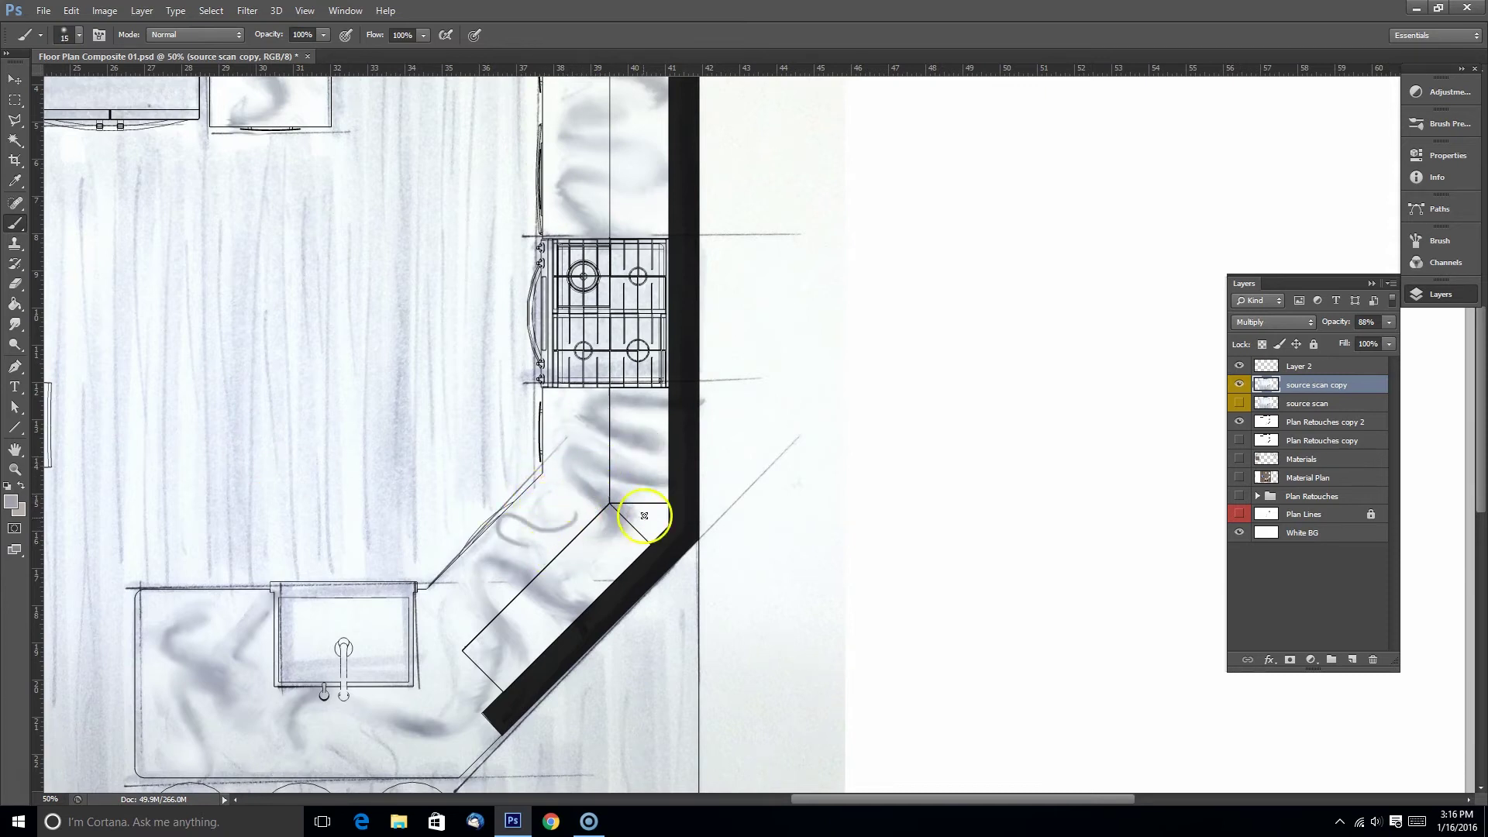
key(ctrl+z)
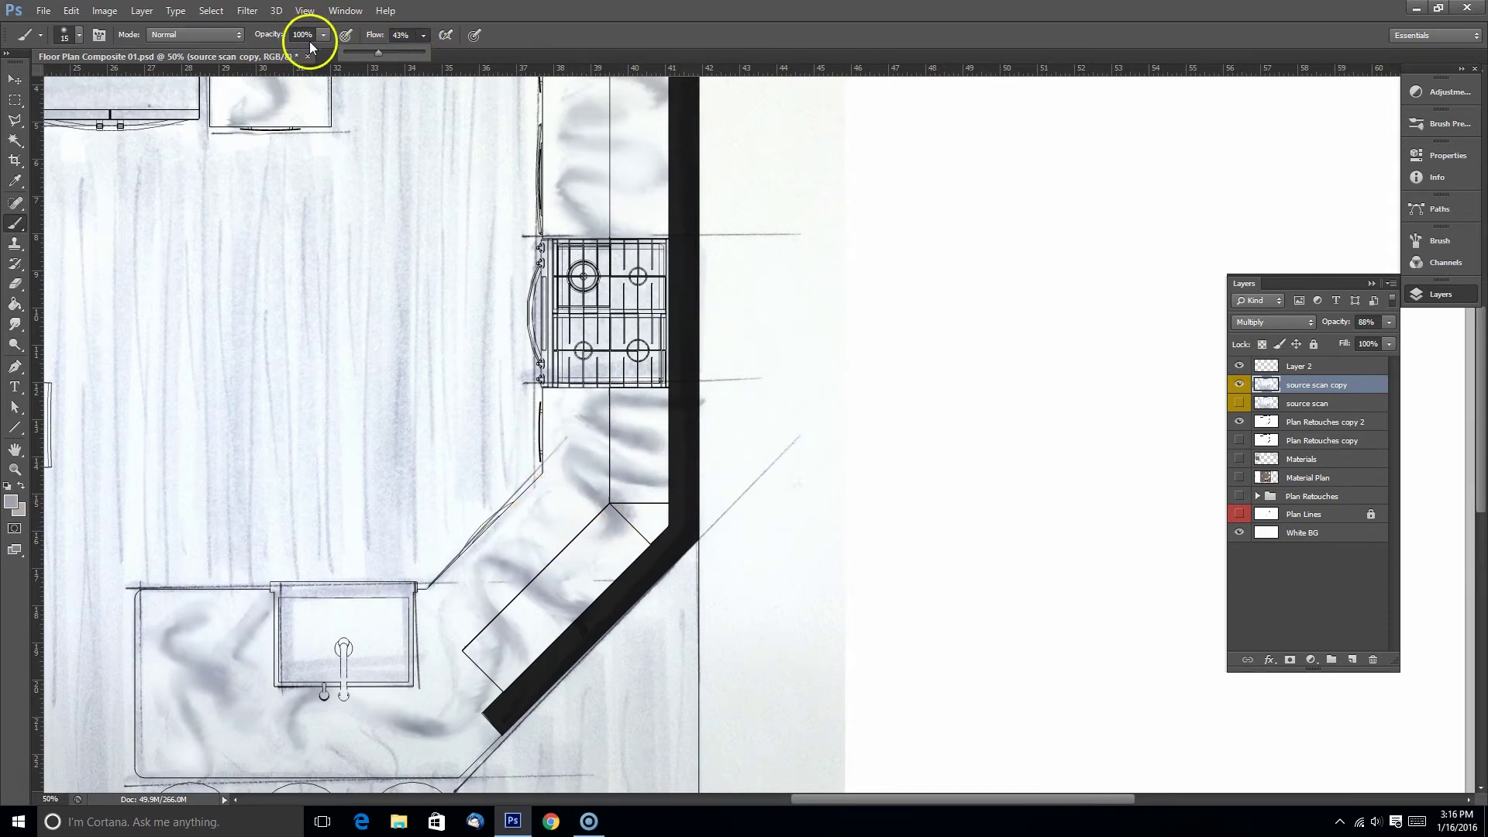
click(321, 37)
click(292, 54)
click(539, 570)
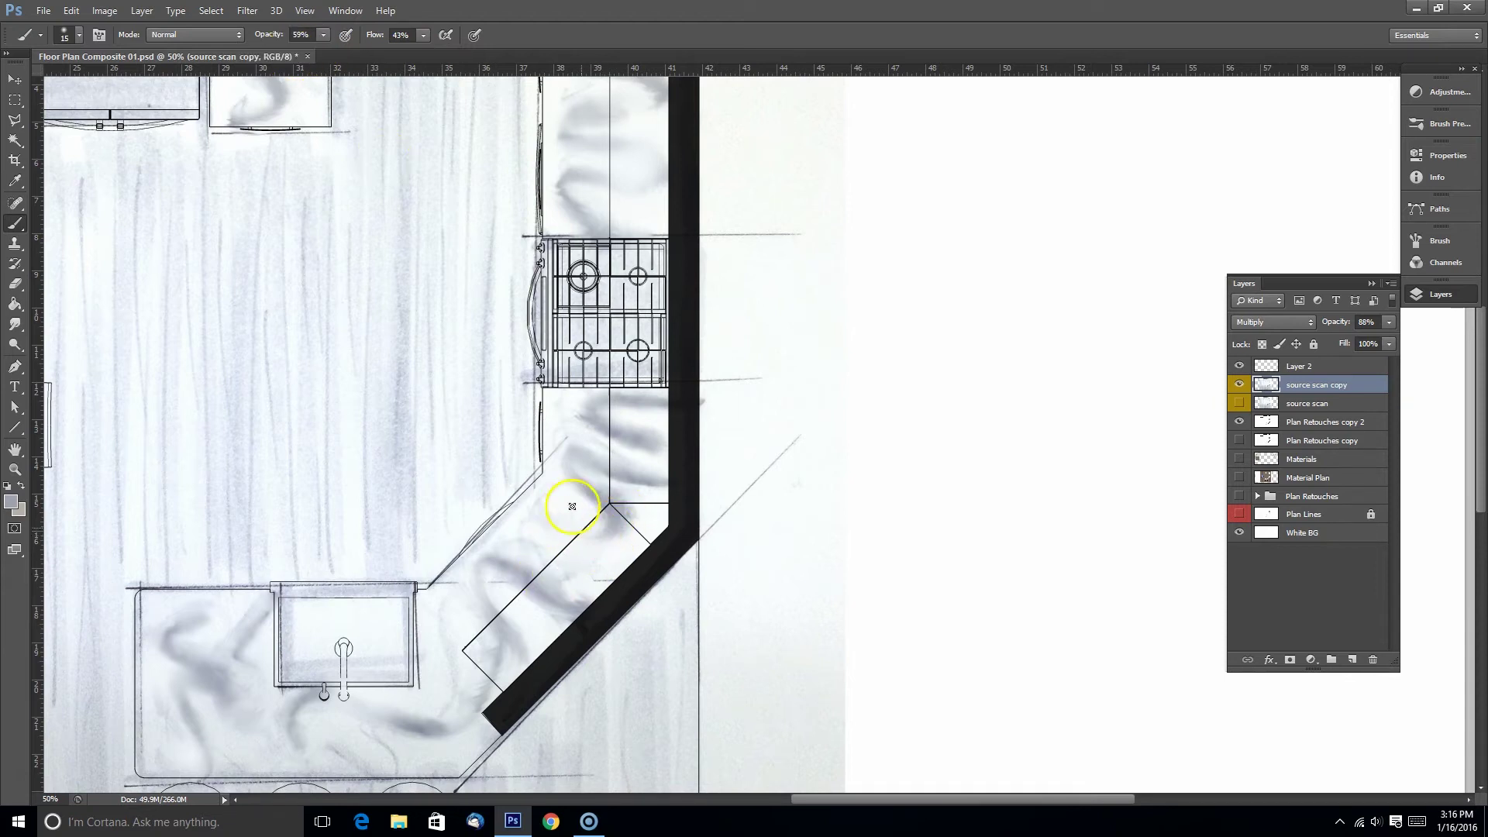
drag(572, 538, 655, 436)
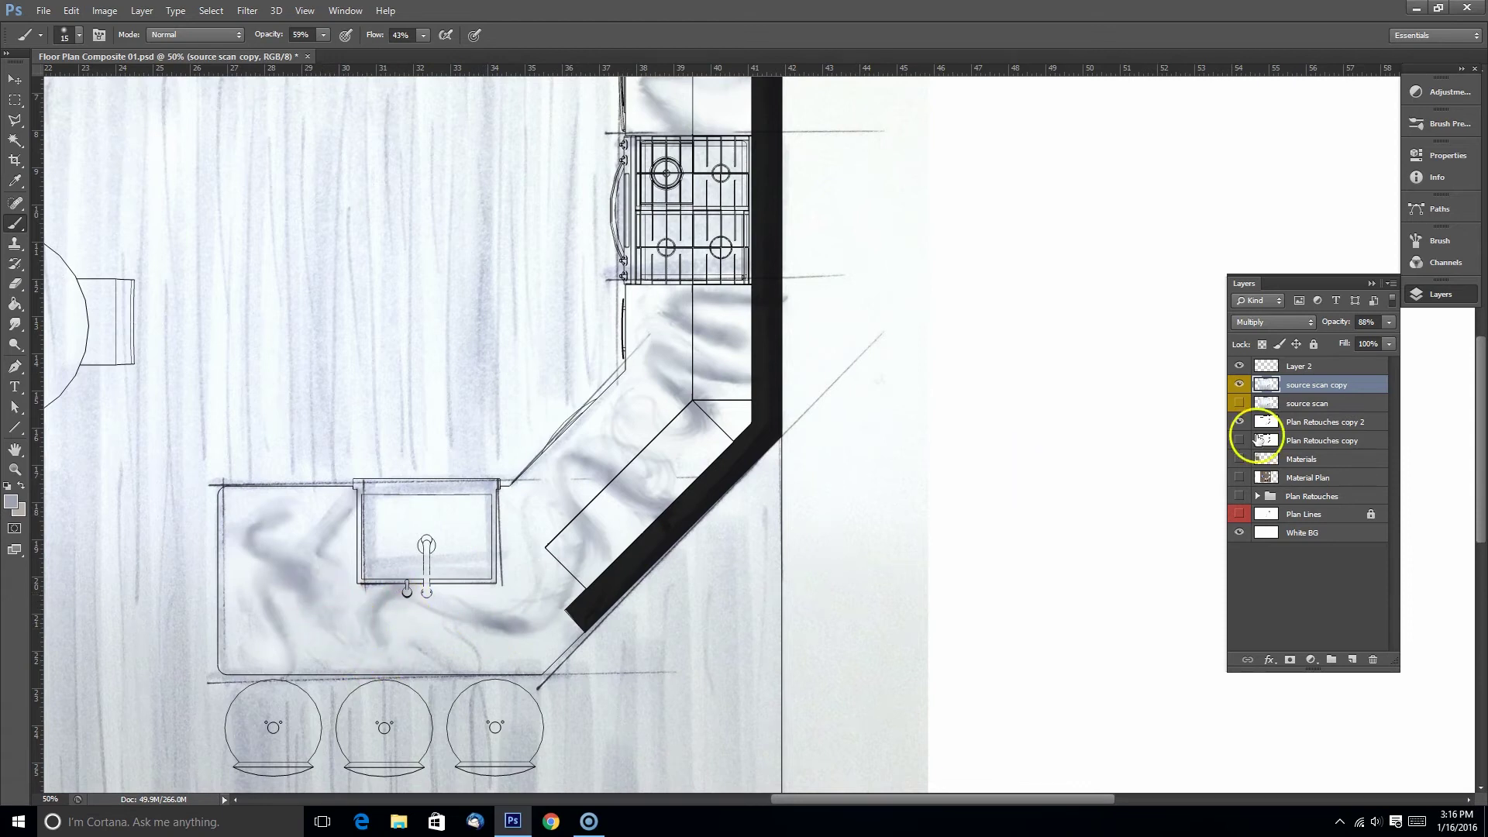
Step: Compare the retouched scan's veins with the marble pattern by toggling the Material Plan layer's visibility
click(1239, 478)
click(1239, 478)
click(1239, 478)
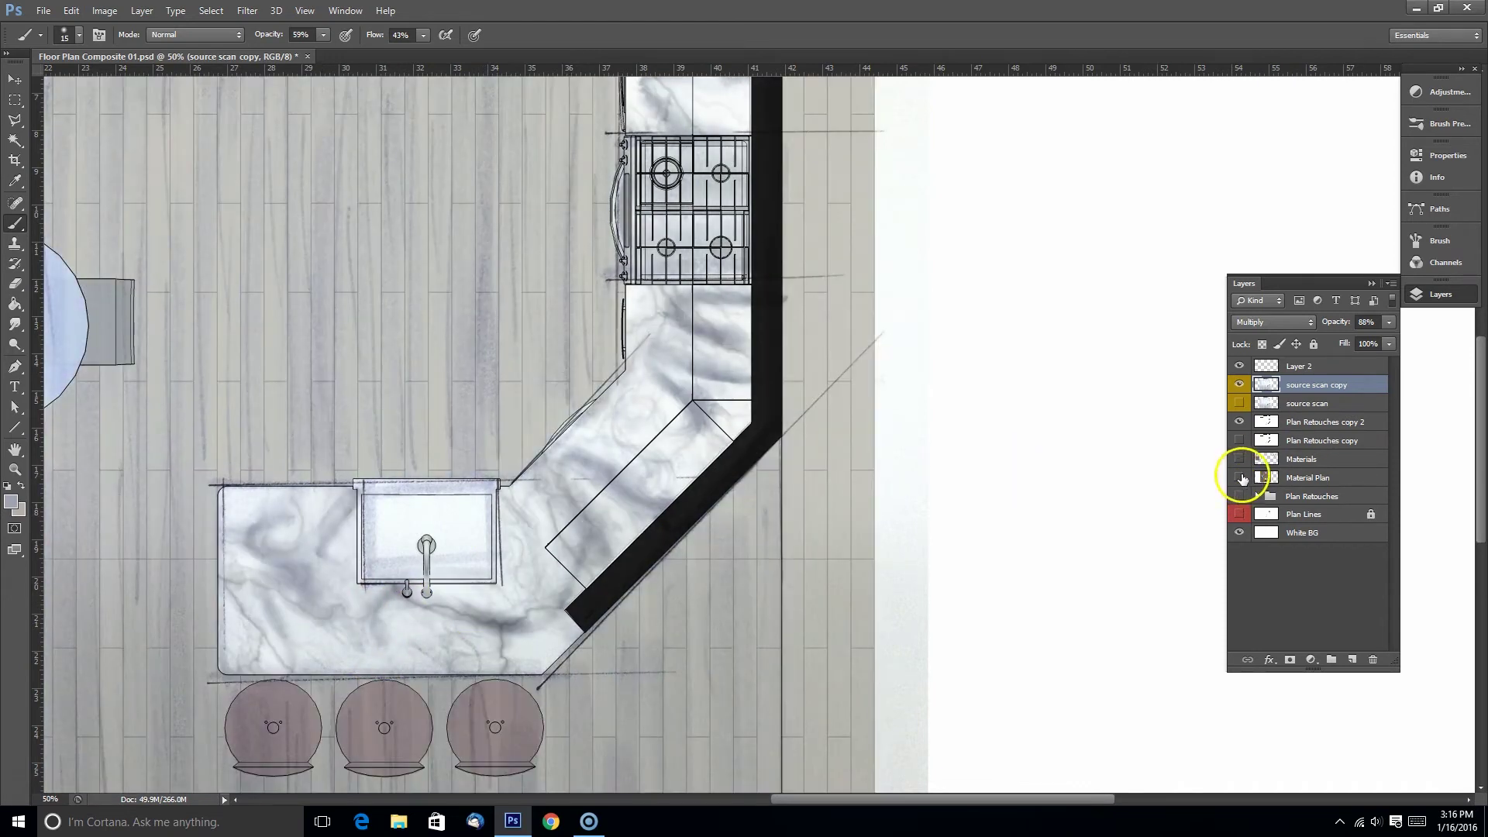
click(1238, 478)
click(1239, 478)
click(1239, 478)
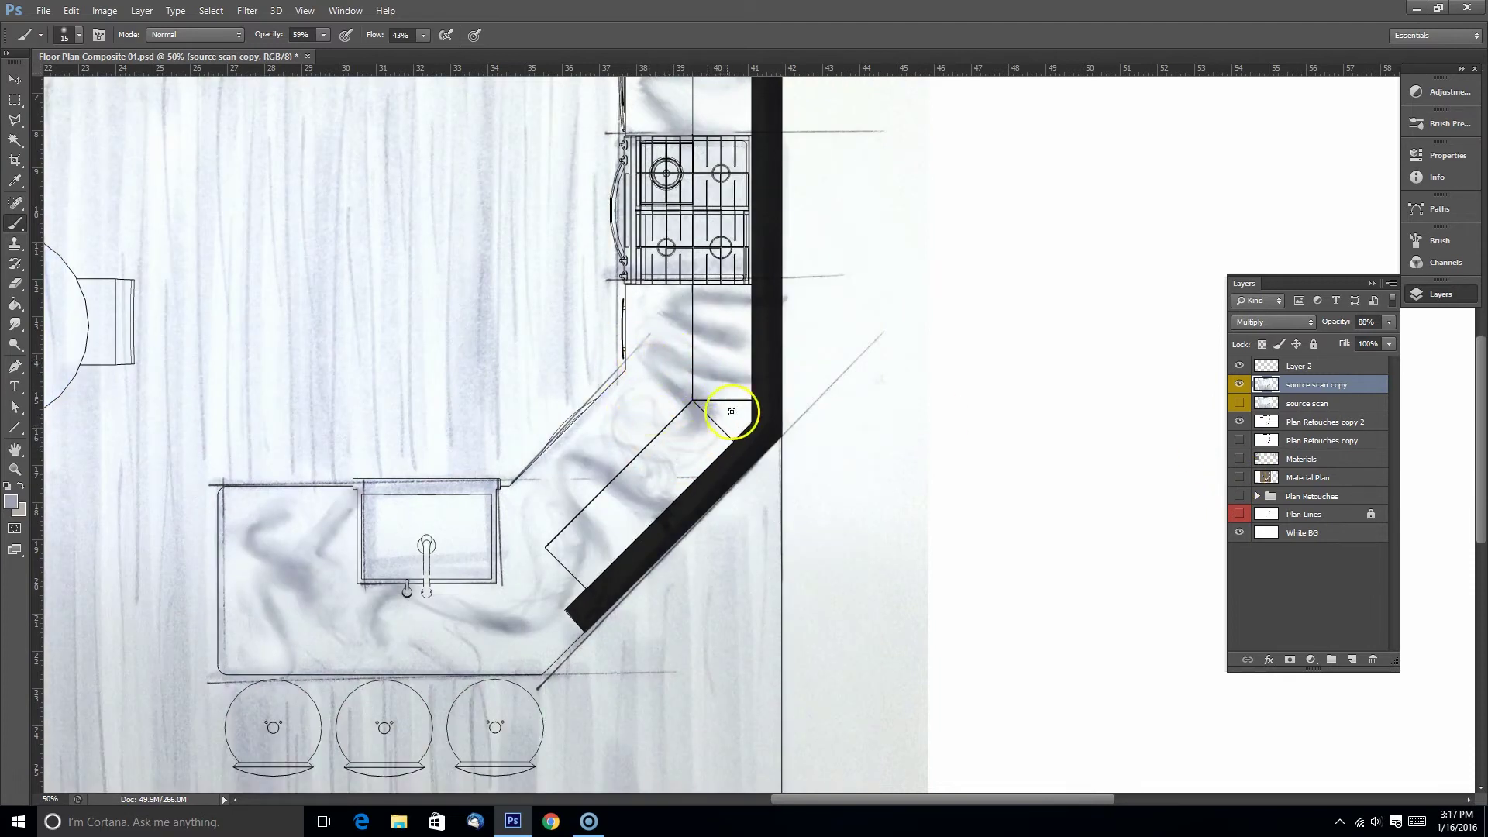
Step: Paint more thin, faint grey veins along the angled corner counter with the 15 px brush
drag(734, 318, 674, 330)
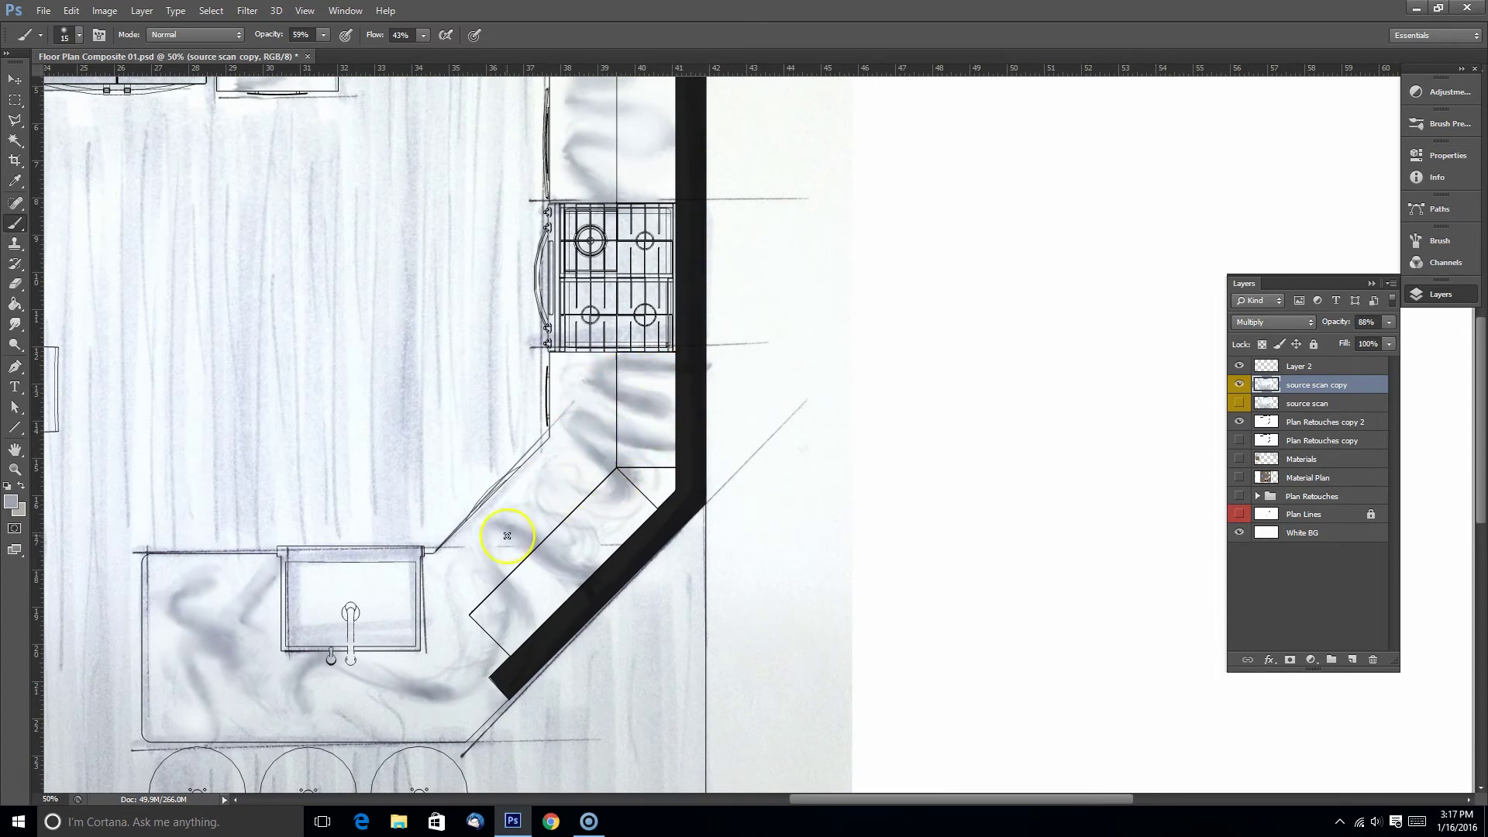
drag(507, 536, 614, 517)
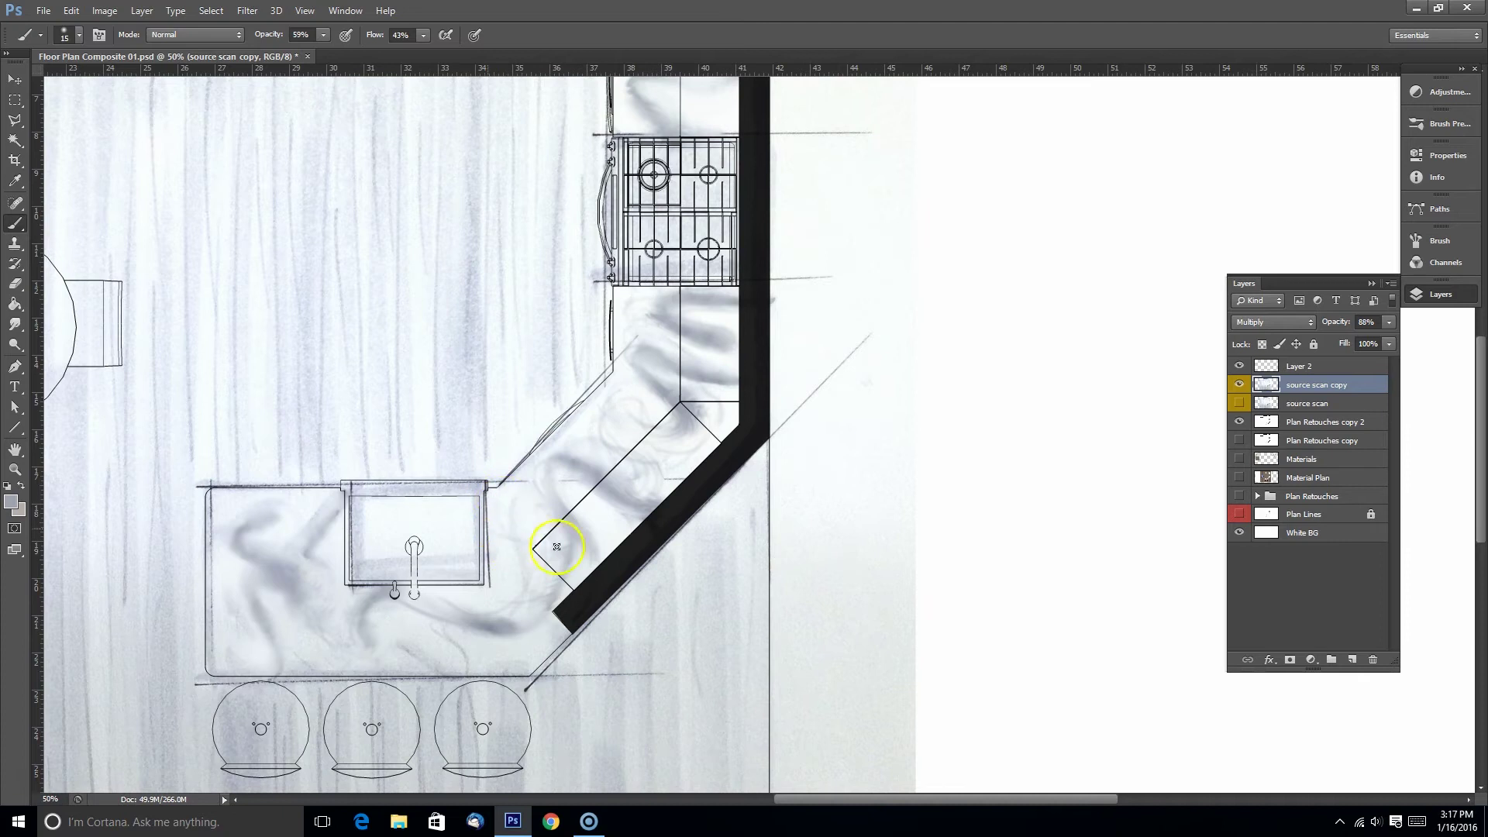
drag(499, 559, 810, 448)
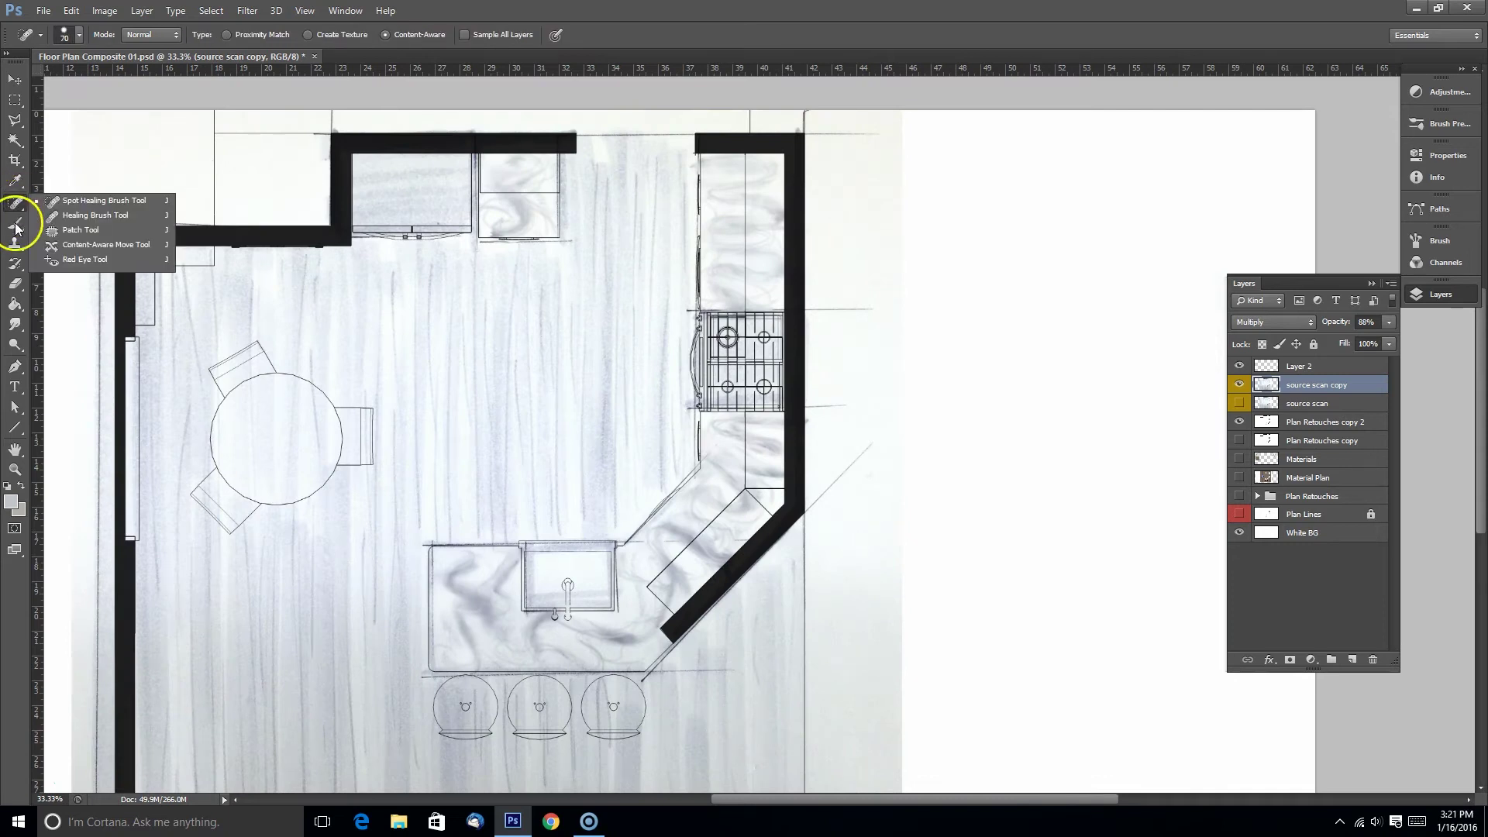
Step: Try the 200 px Clone Stamp on the marker-shaded open floor, undo the first stamp and enlarge the stamp brush
click(14, 243)
click(91, 241)
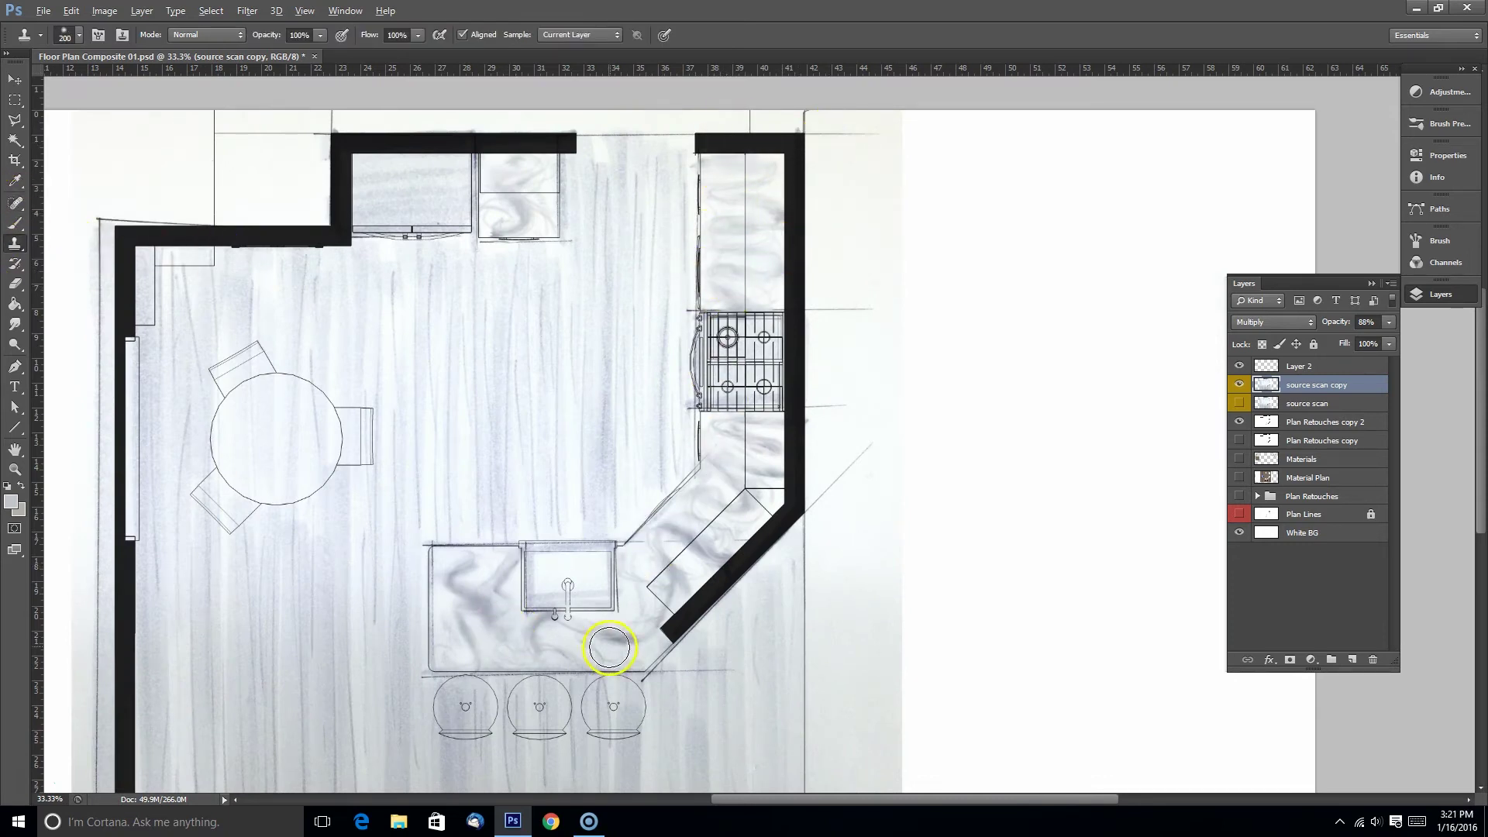
click(647, 363)
key(ctrl+z)
click(656, 324)
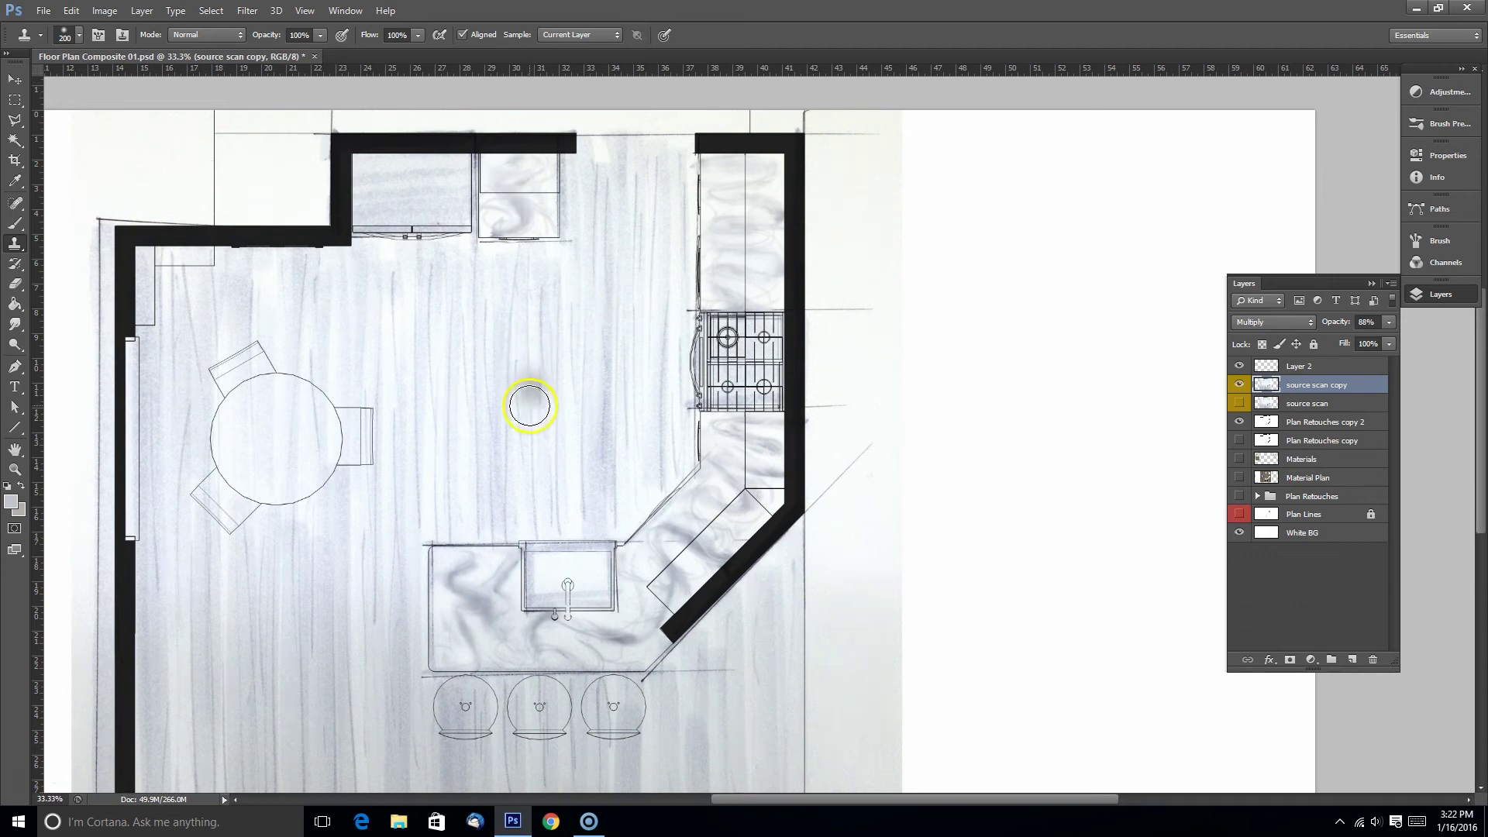
key(bracketright)
key(bracketright)
key(bracketright)
key(bracketright)
key(bracketright)
key(bracketright)
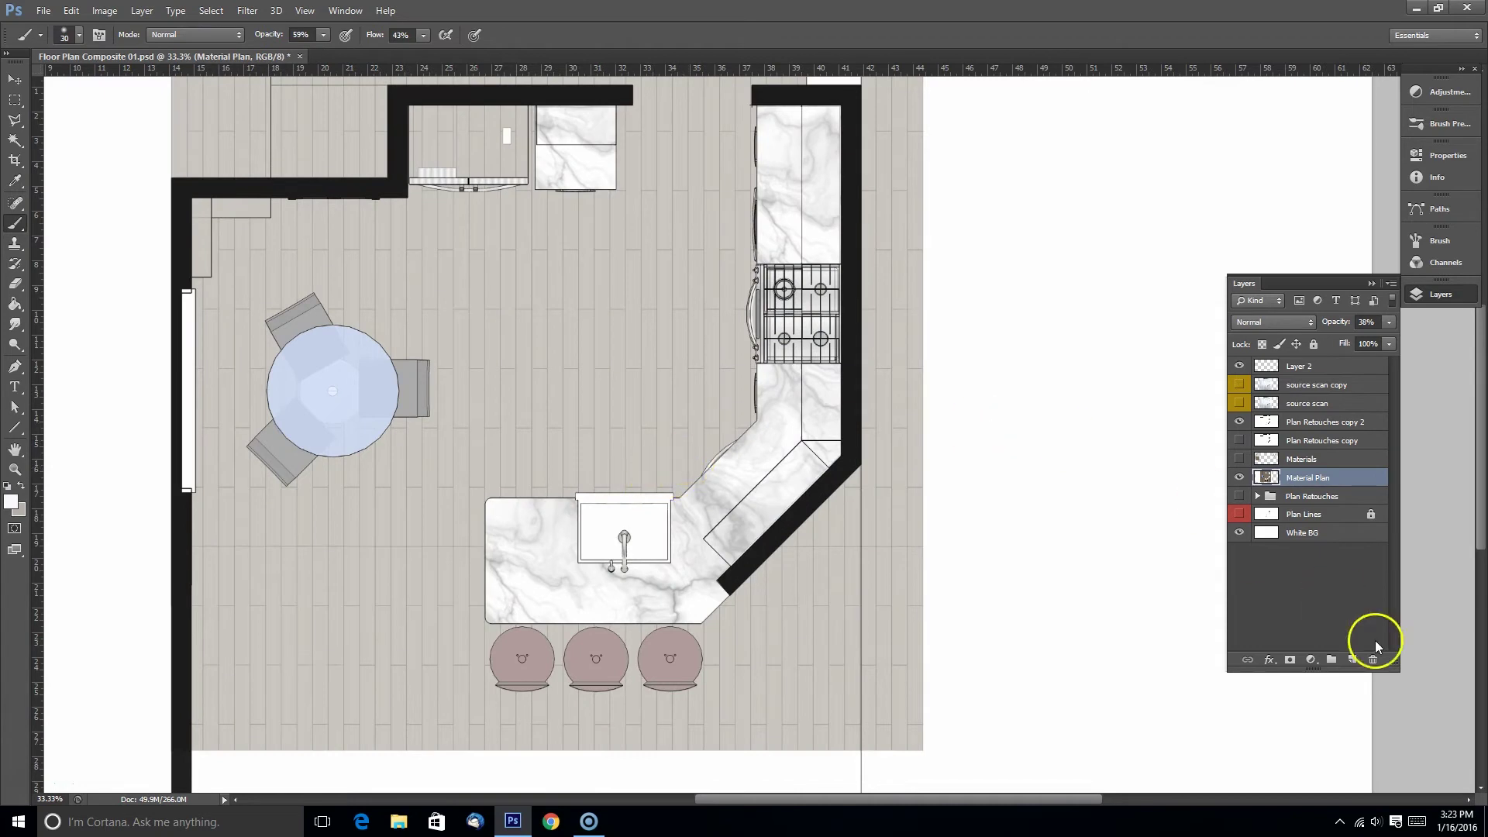
Step: Add a new layer above Material Plan and set the foreground colour to a dark neutral grey
click(1352, 660)
key(i)
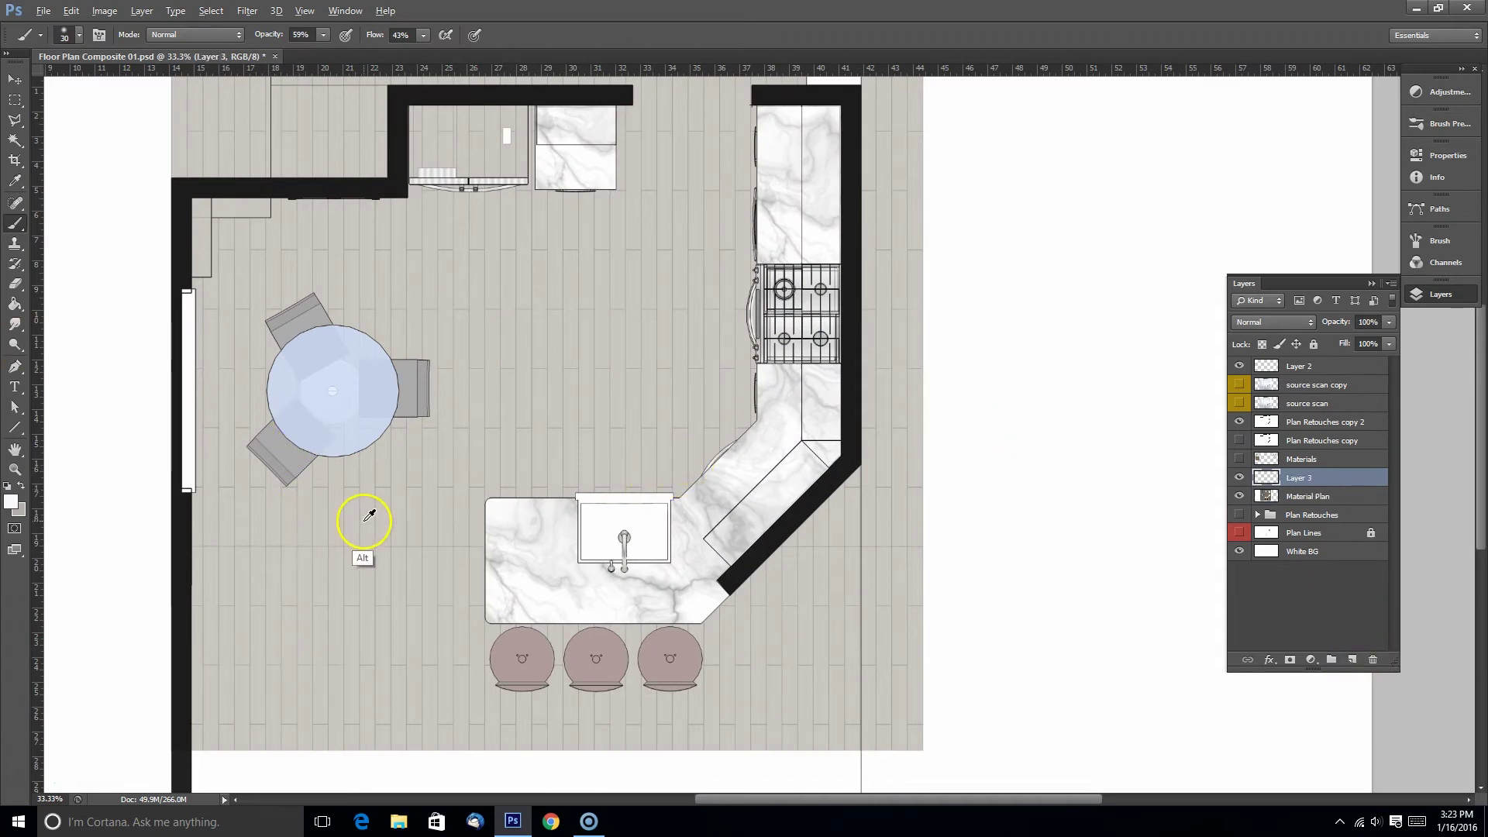
click(359, 514)
click(11, 502)
drag(550, 410, 544, 443)
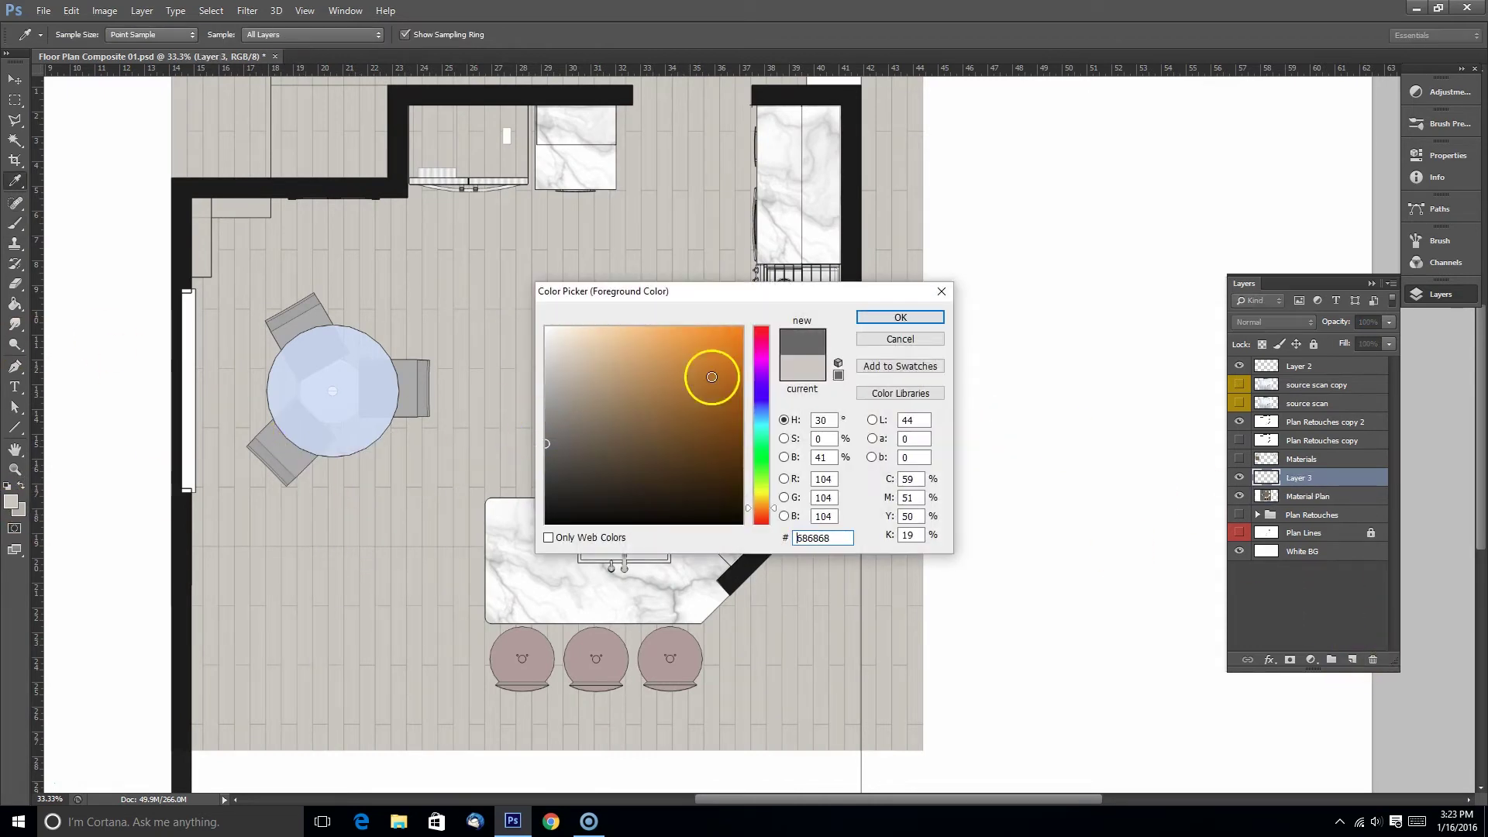
click(545, 473)
click(870, 317)
Step: Undo the oversized test strokes, reduce the brush to 6 px and trace two long plank seams on the floor above the island
drag(590, 301, 582, 280)
key(ctrl+z)
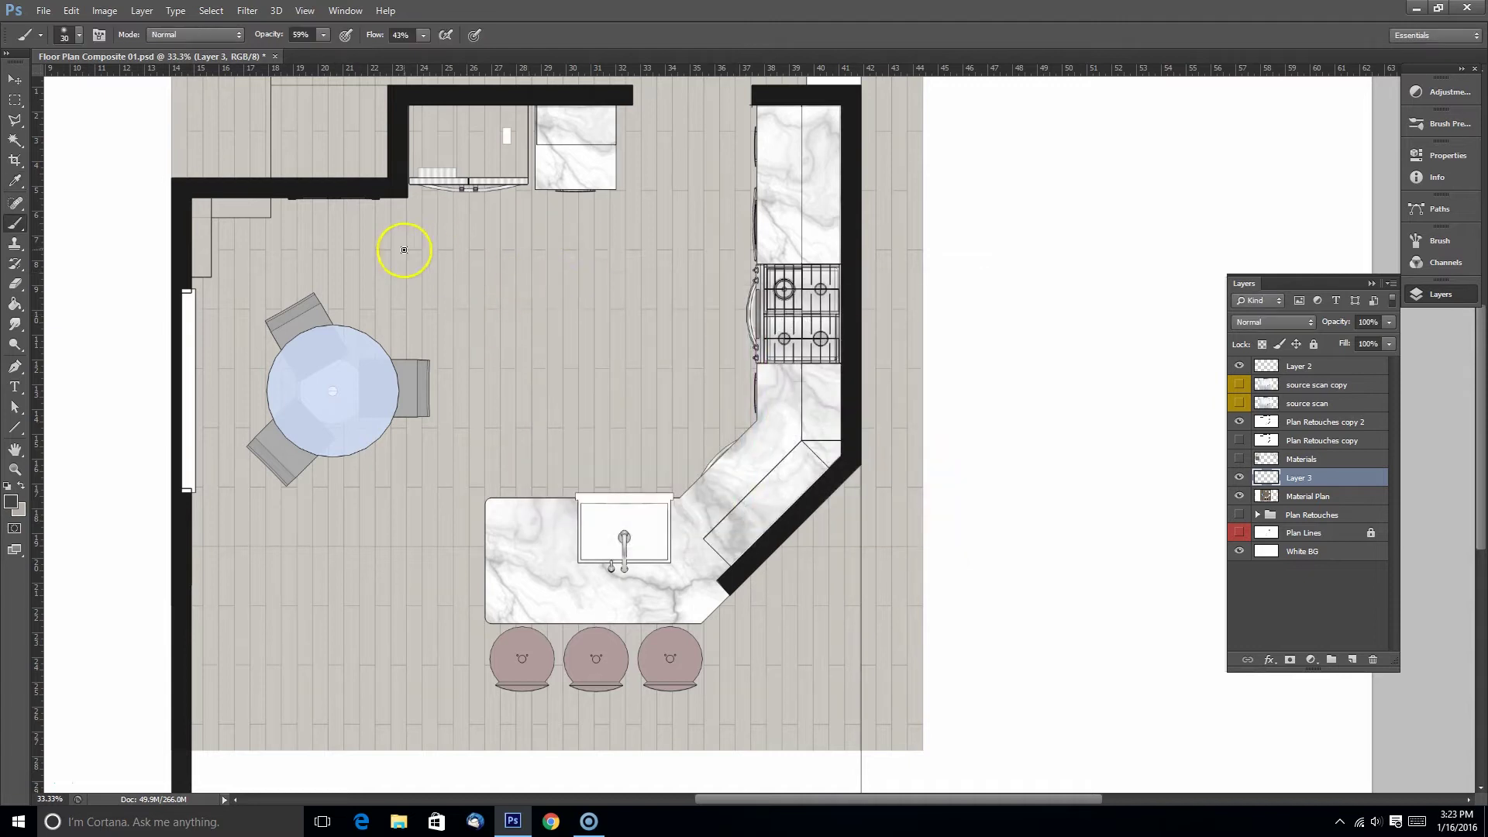
right_click(401, 246)
drag(384, 234, 572, 321)
key(ctrl+z)
key(ctrl+plus)
key(ctrl+plus)
drag(423, 388, 472, 501)
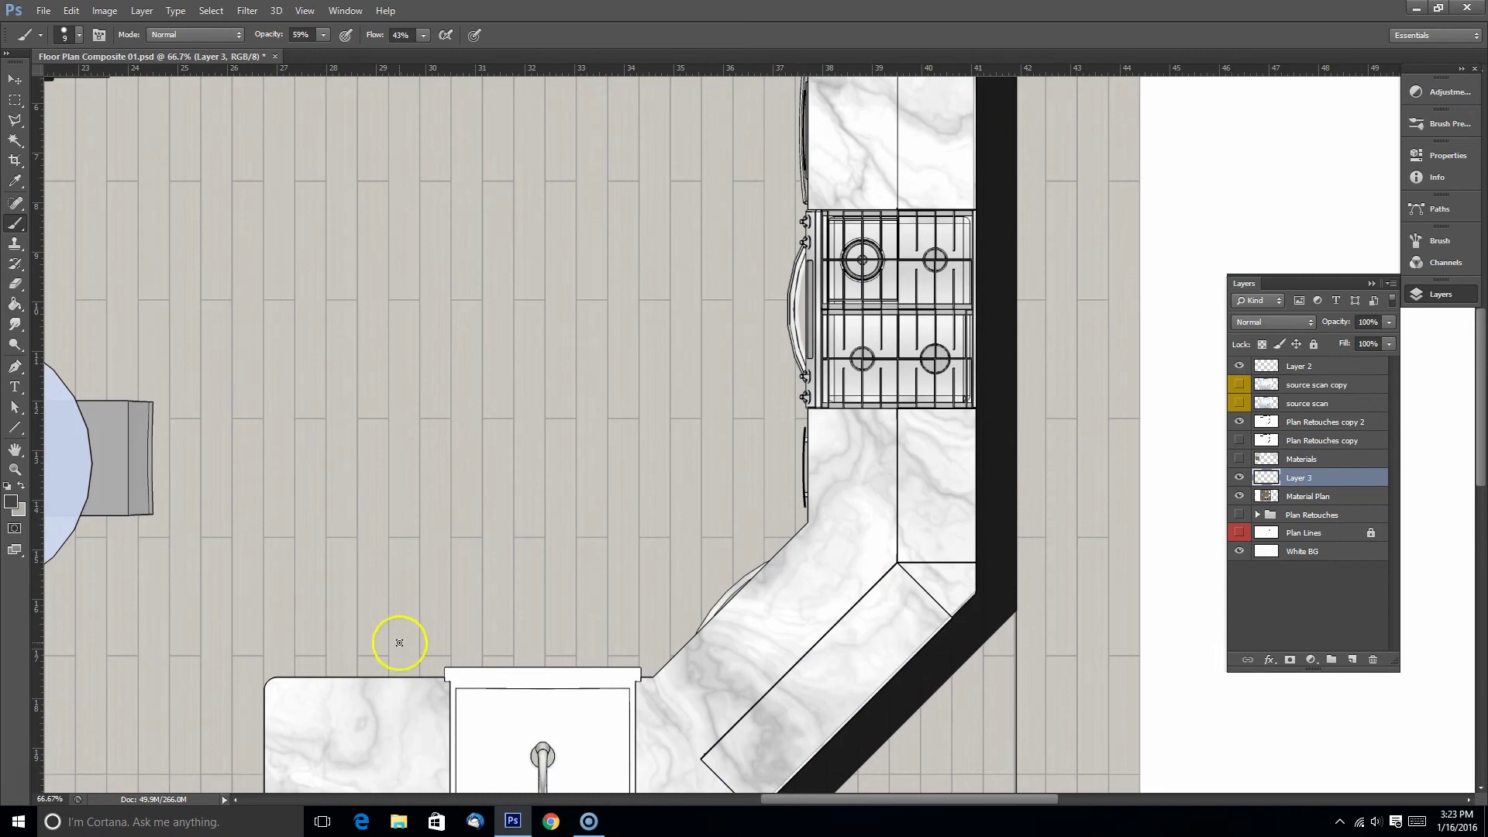
drag(391, 664, 390, 411)
key(ctrl+z)
drag(390, 669, 390, 329)
drag(419, 540, 420, 261)
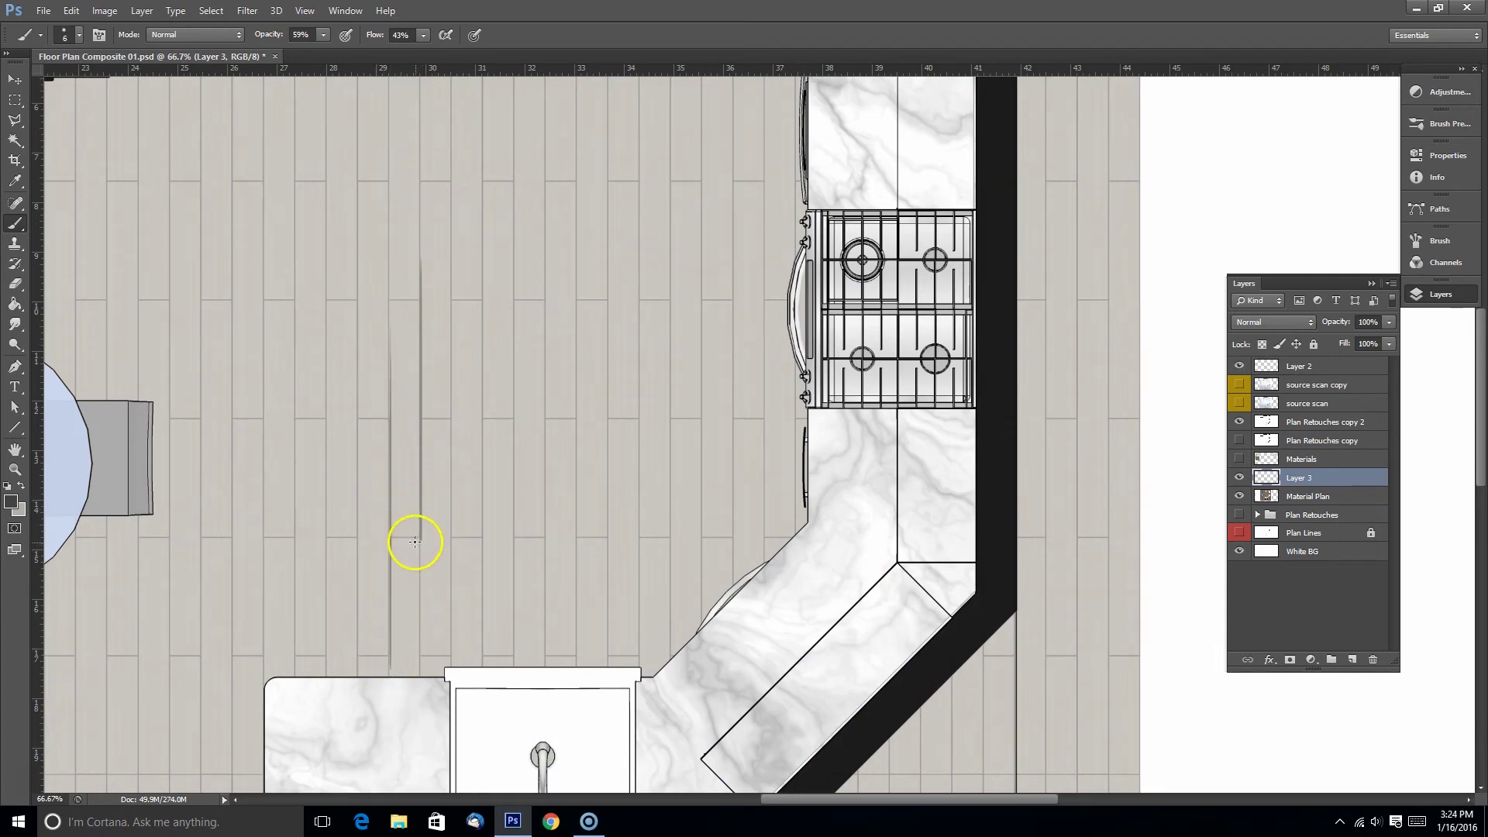
Step: Trace further plank seams and short end joints around the first lines in the middle of the floor
drag(378, 445, 403, 470)
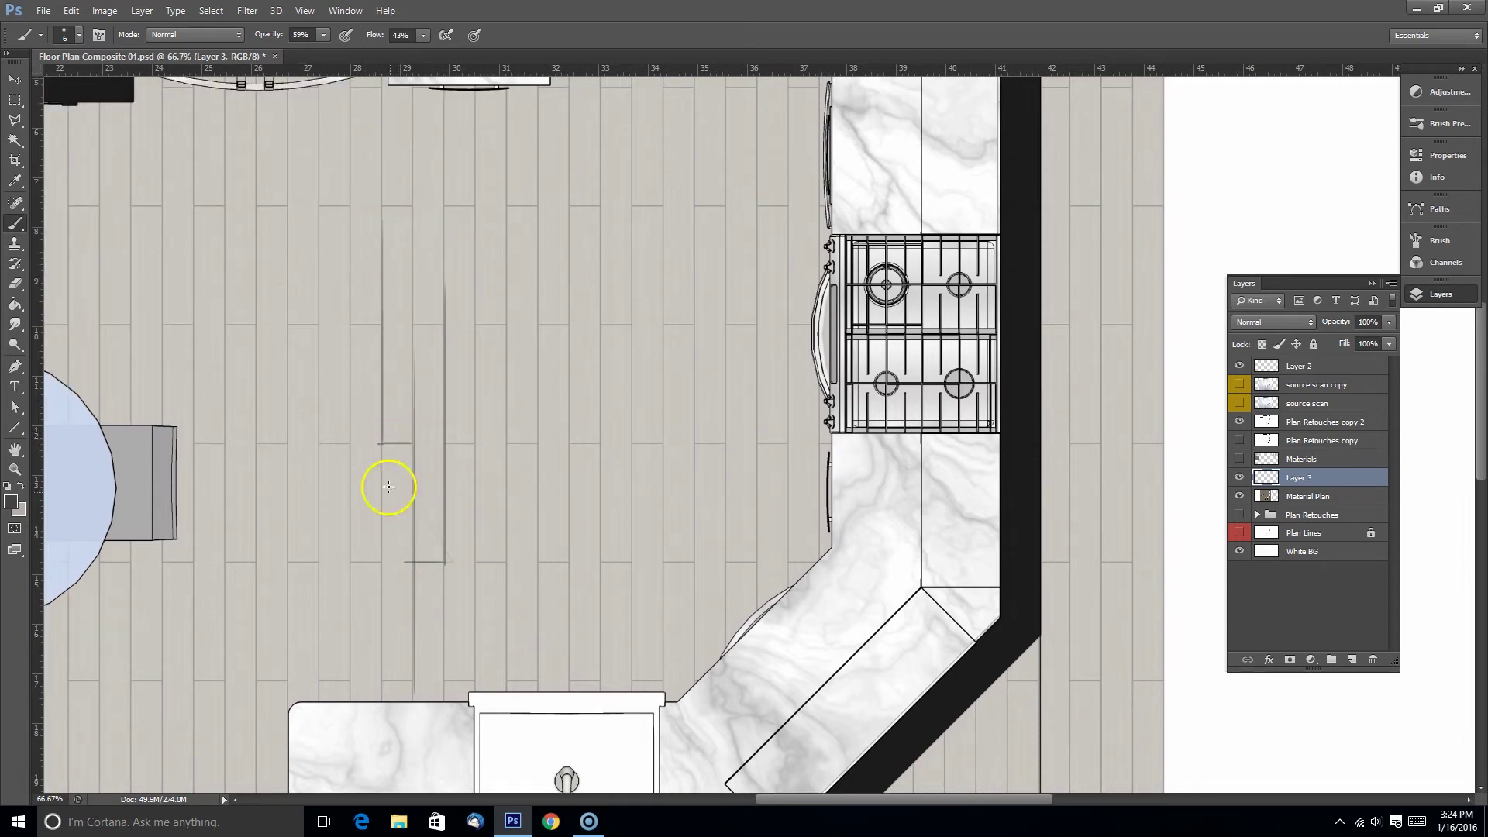
scroll(410, 488, down, 2)
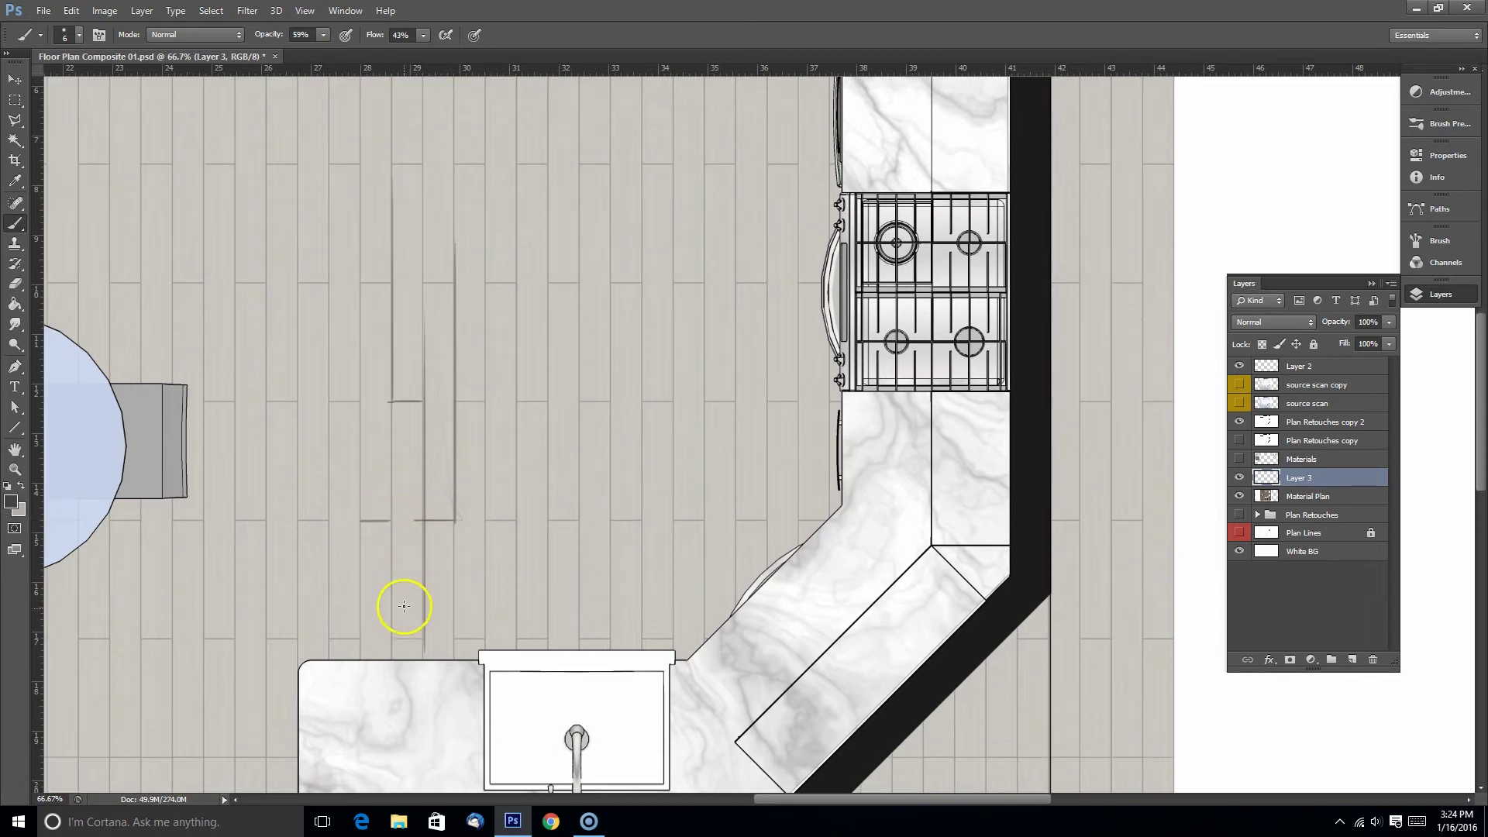
drag(386, 417, 396, 481)
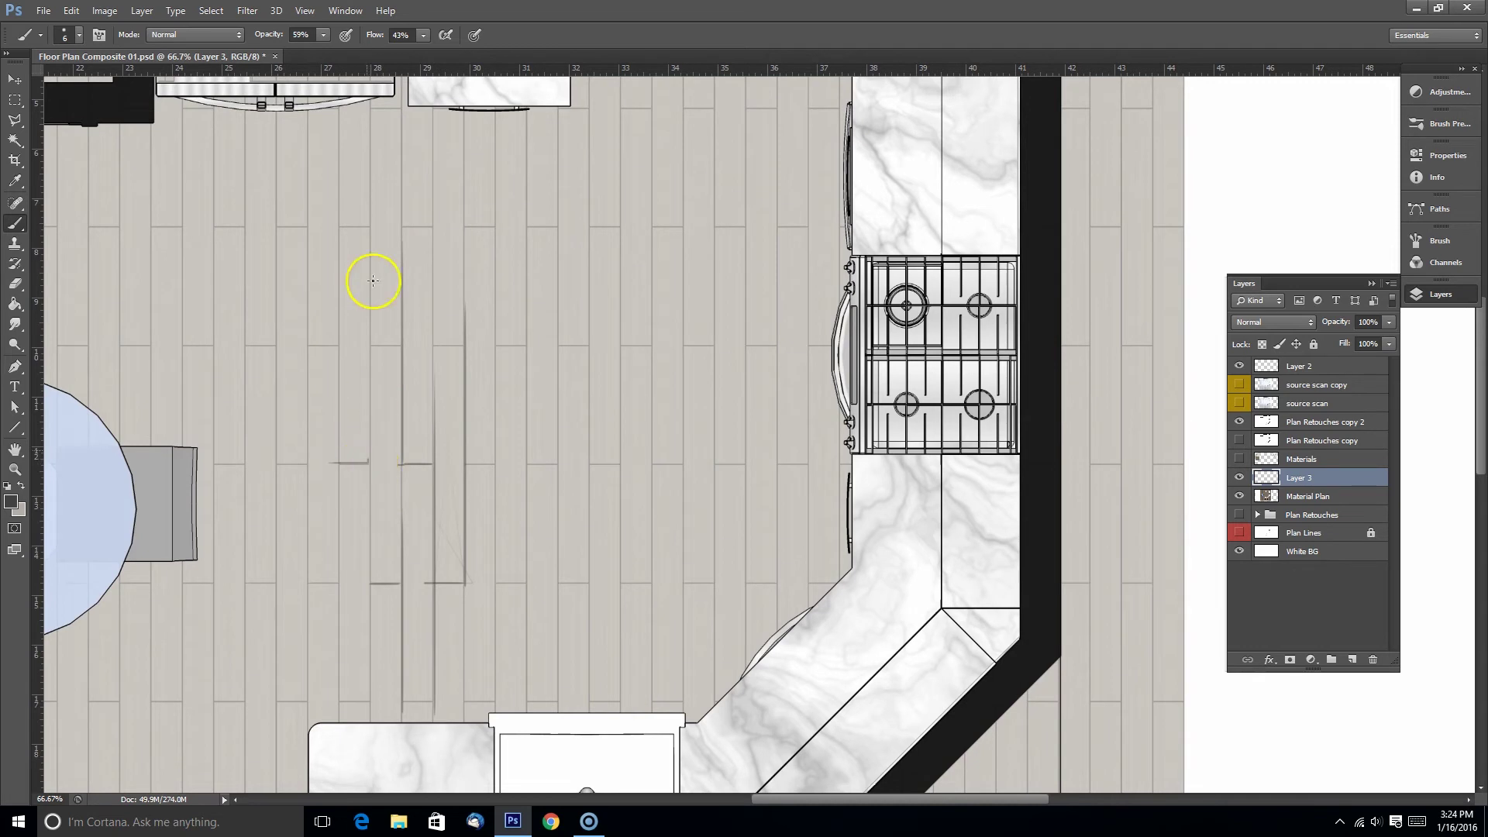
key(ctrl+z)
drag(368, 463, 368, 286)
drag(340, 409, 340, 184)
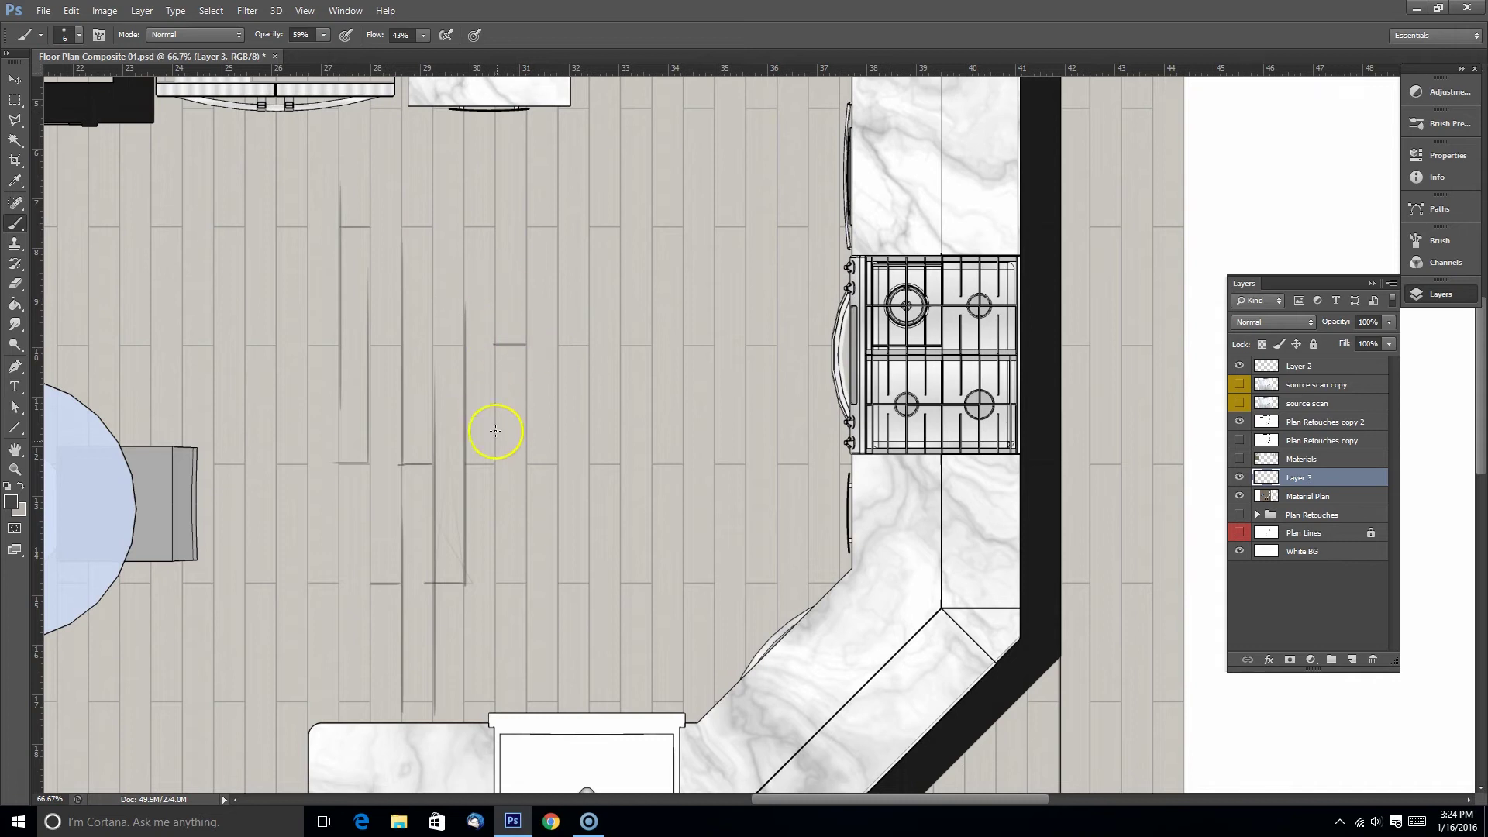
drag(495, 430, 527, 344)
drag(325, 459, 332, 428)
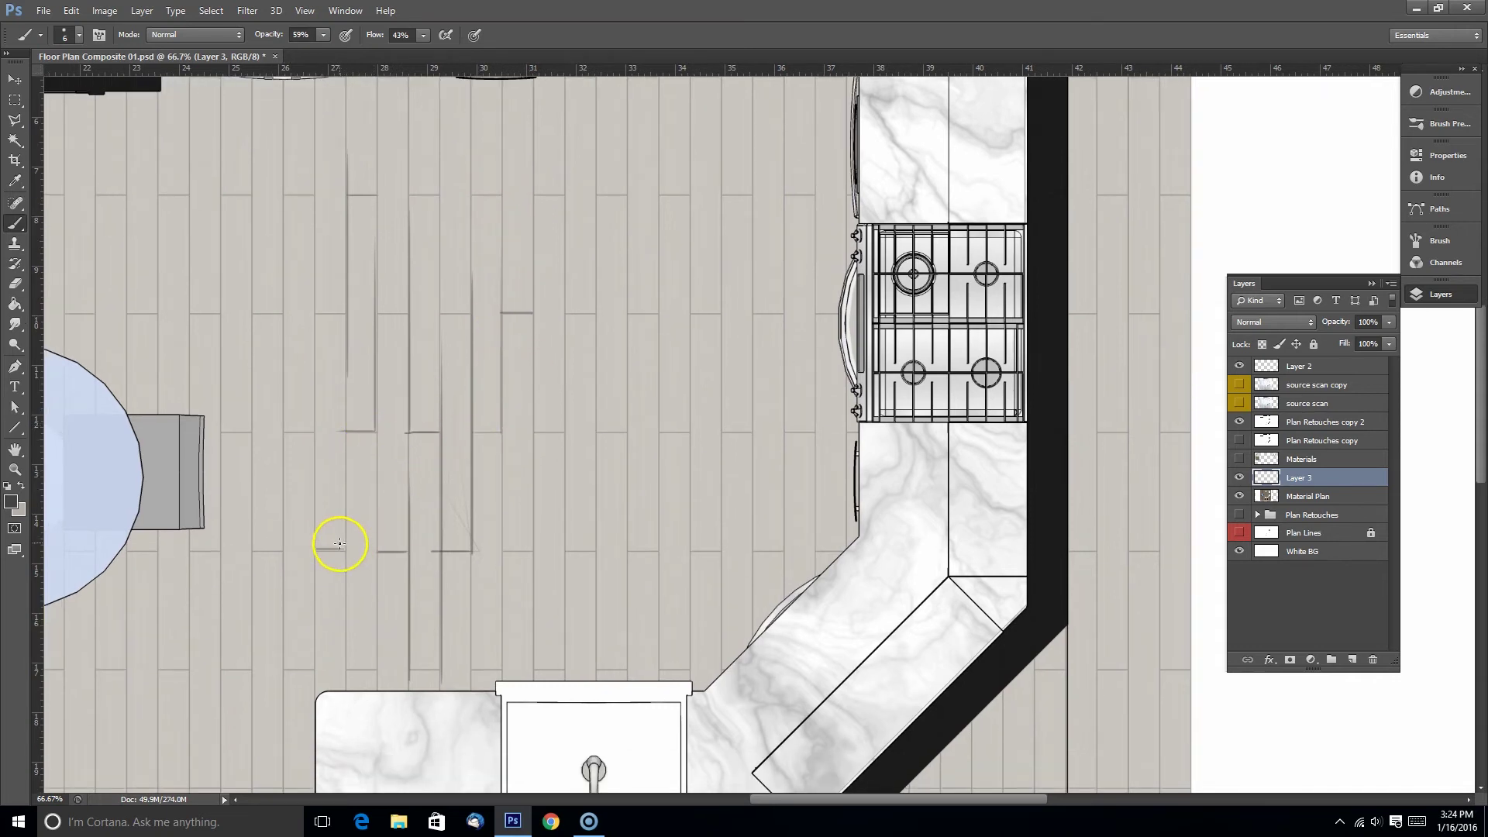
drag(316, 549, 316, 361)
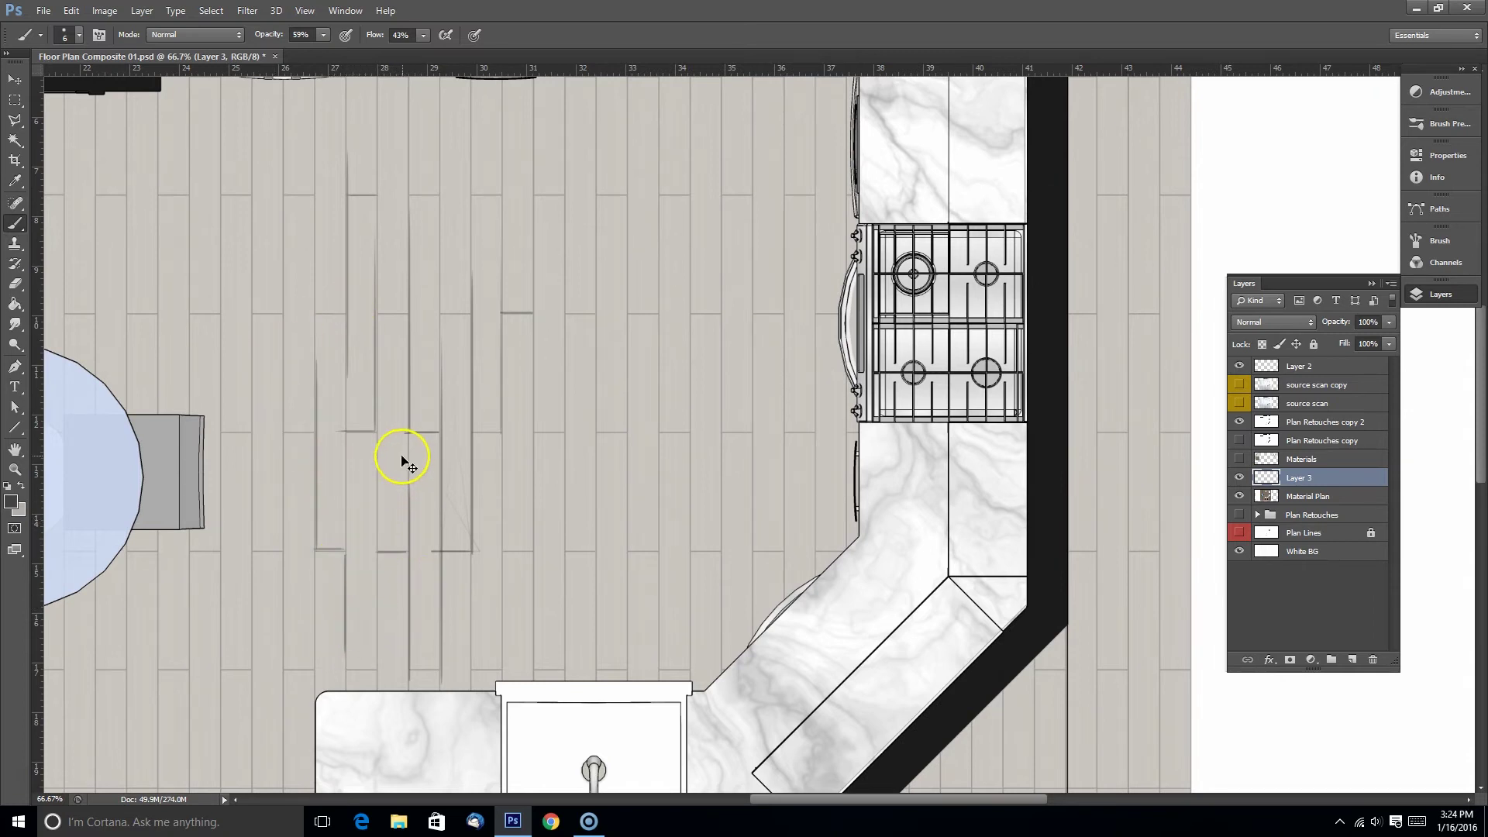
Step: Check the traced plank lines with the Material Plan layer hidden and against the source scan copy, then restore Material Plan
key(ctrl+minus)
click(1238, 496)
click(1238, 496)
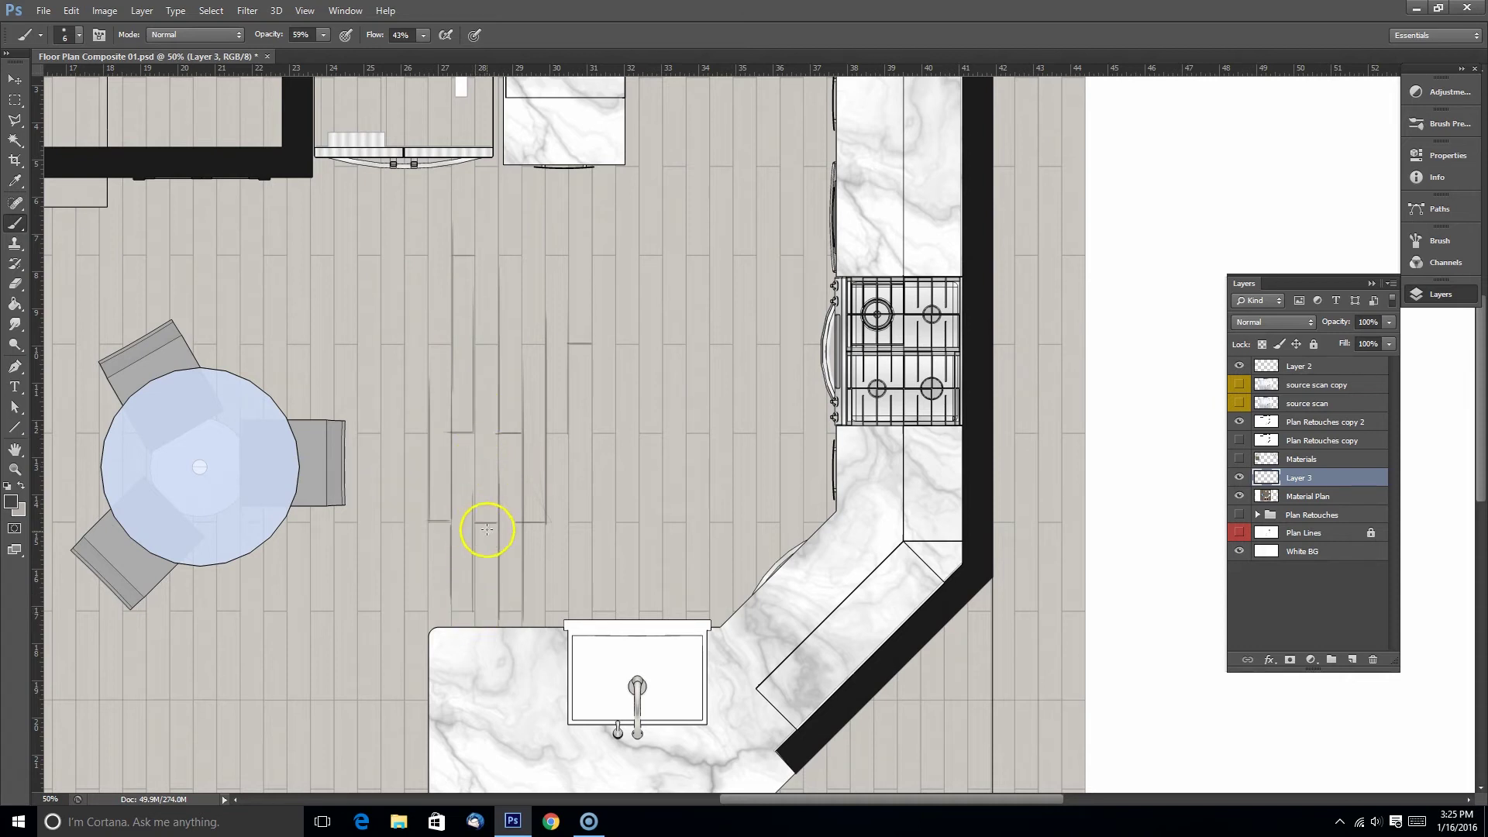
click(1238, 496)
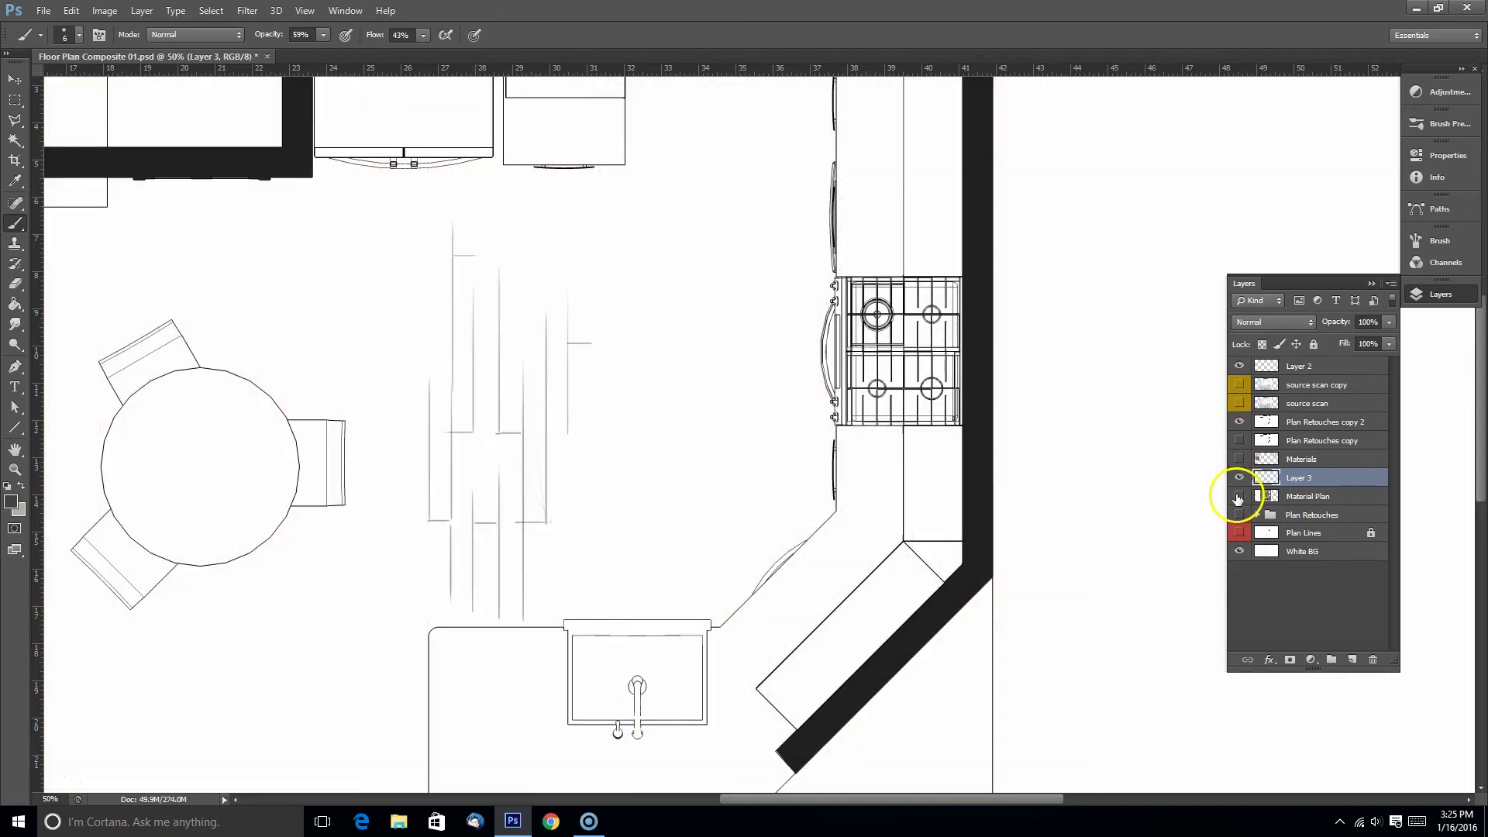
click(1238, 497)
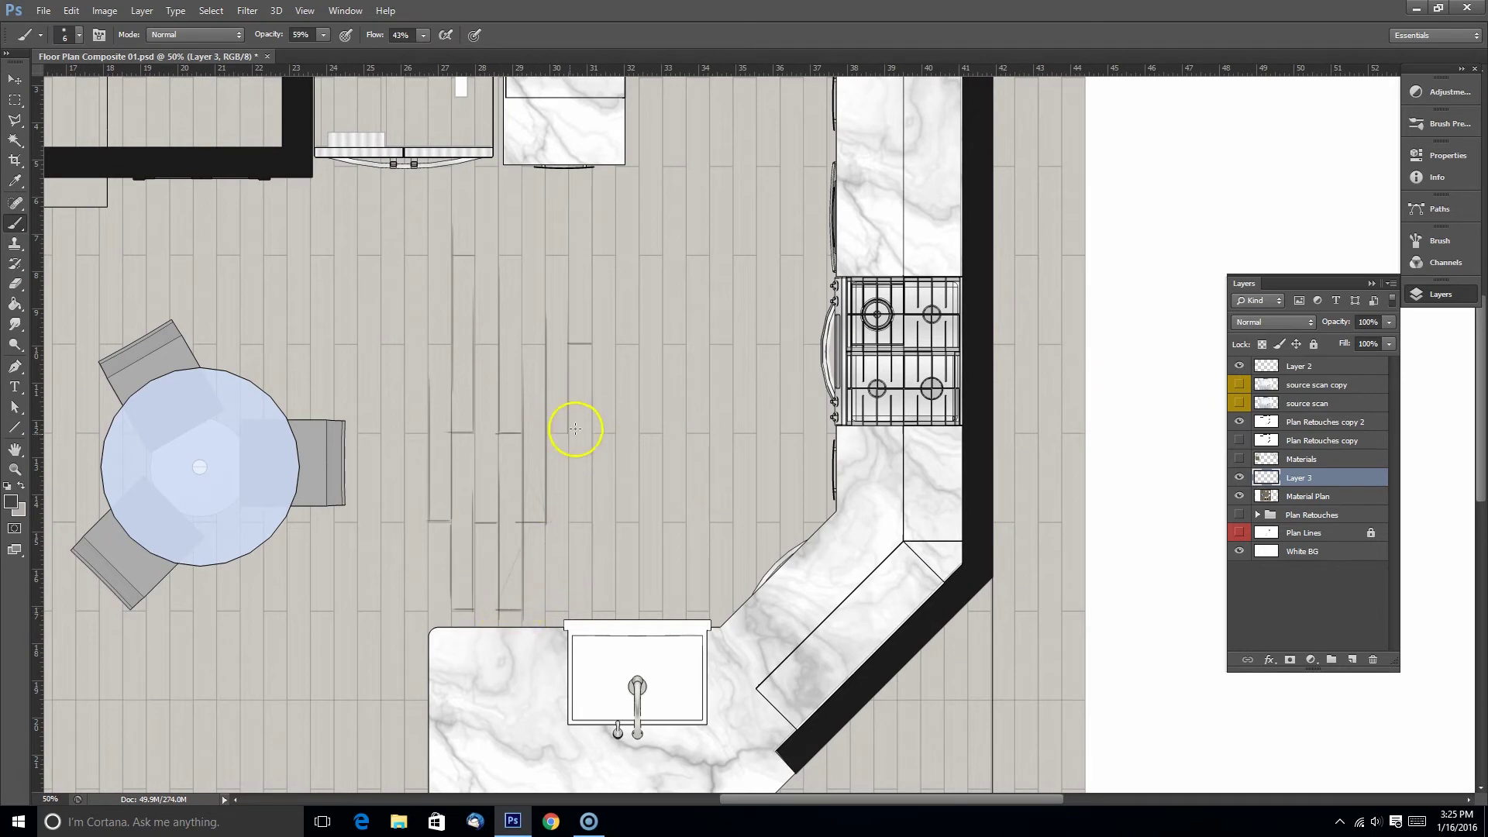
click(1238, 496)
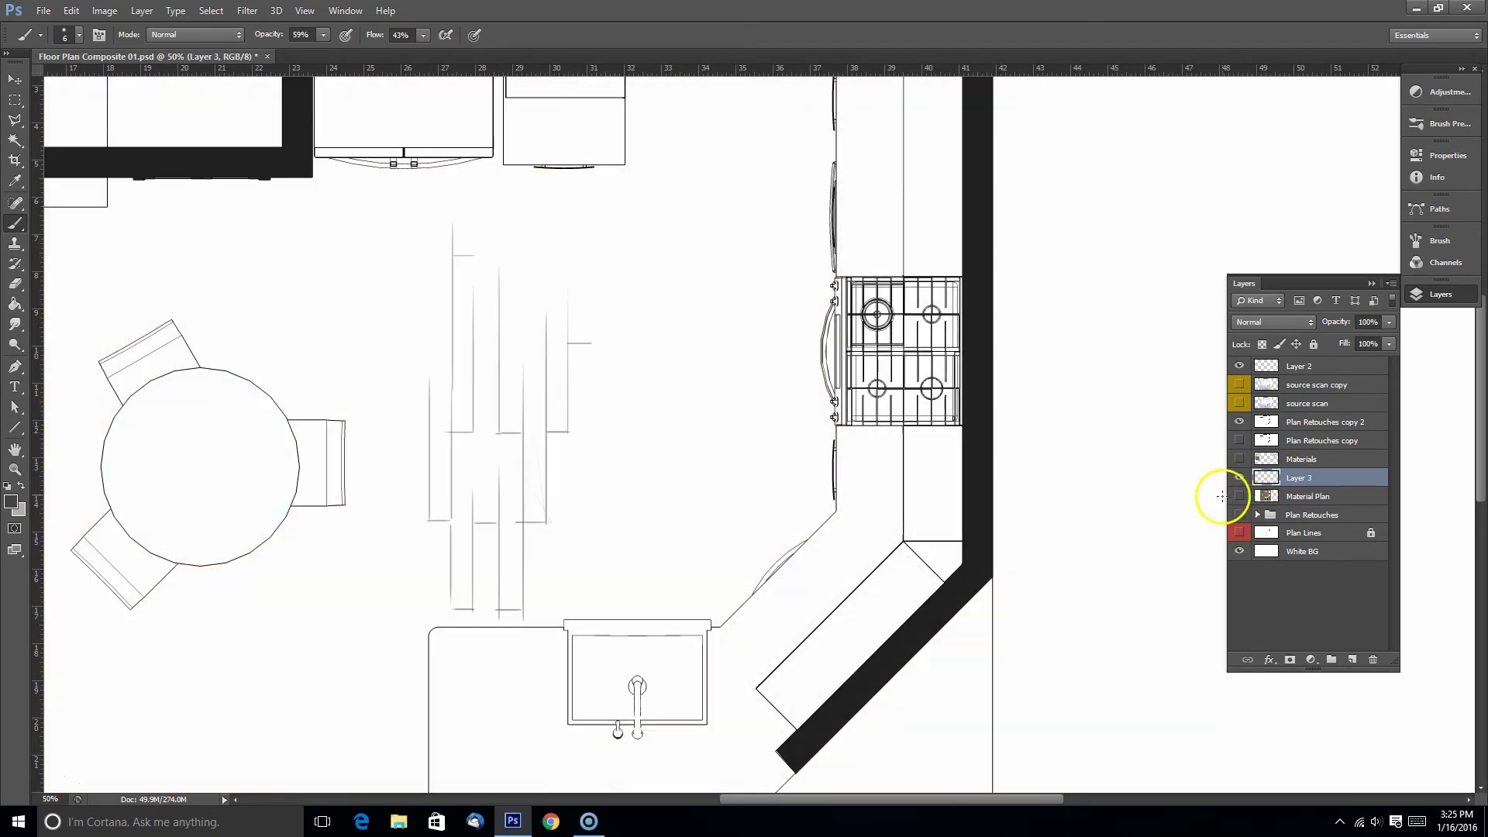
key(ctrl+minus)
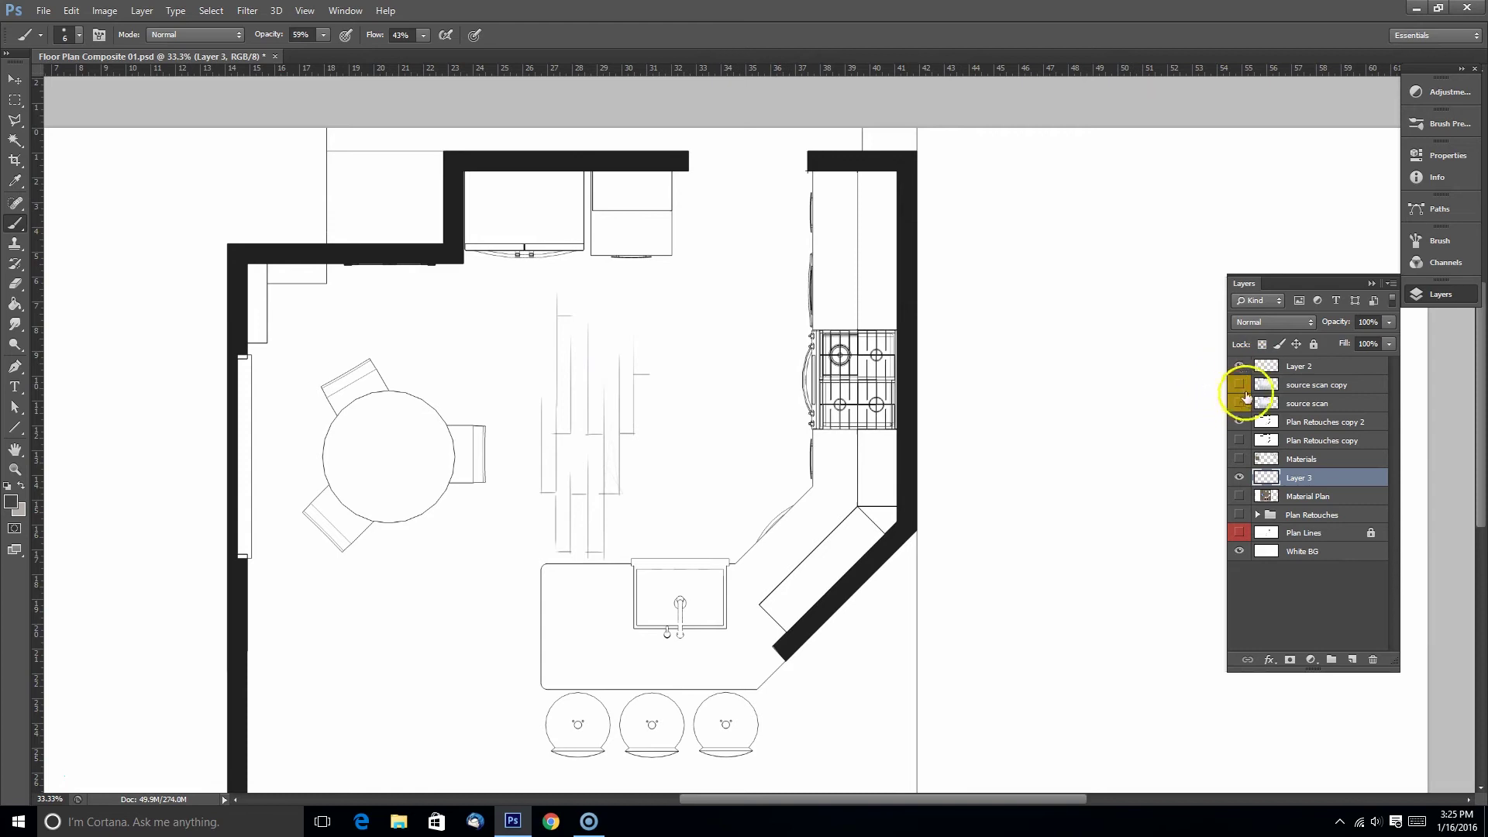
click(1239, 385)
key(v)
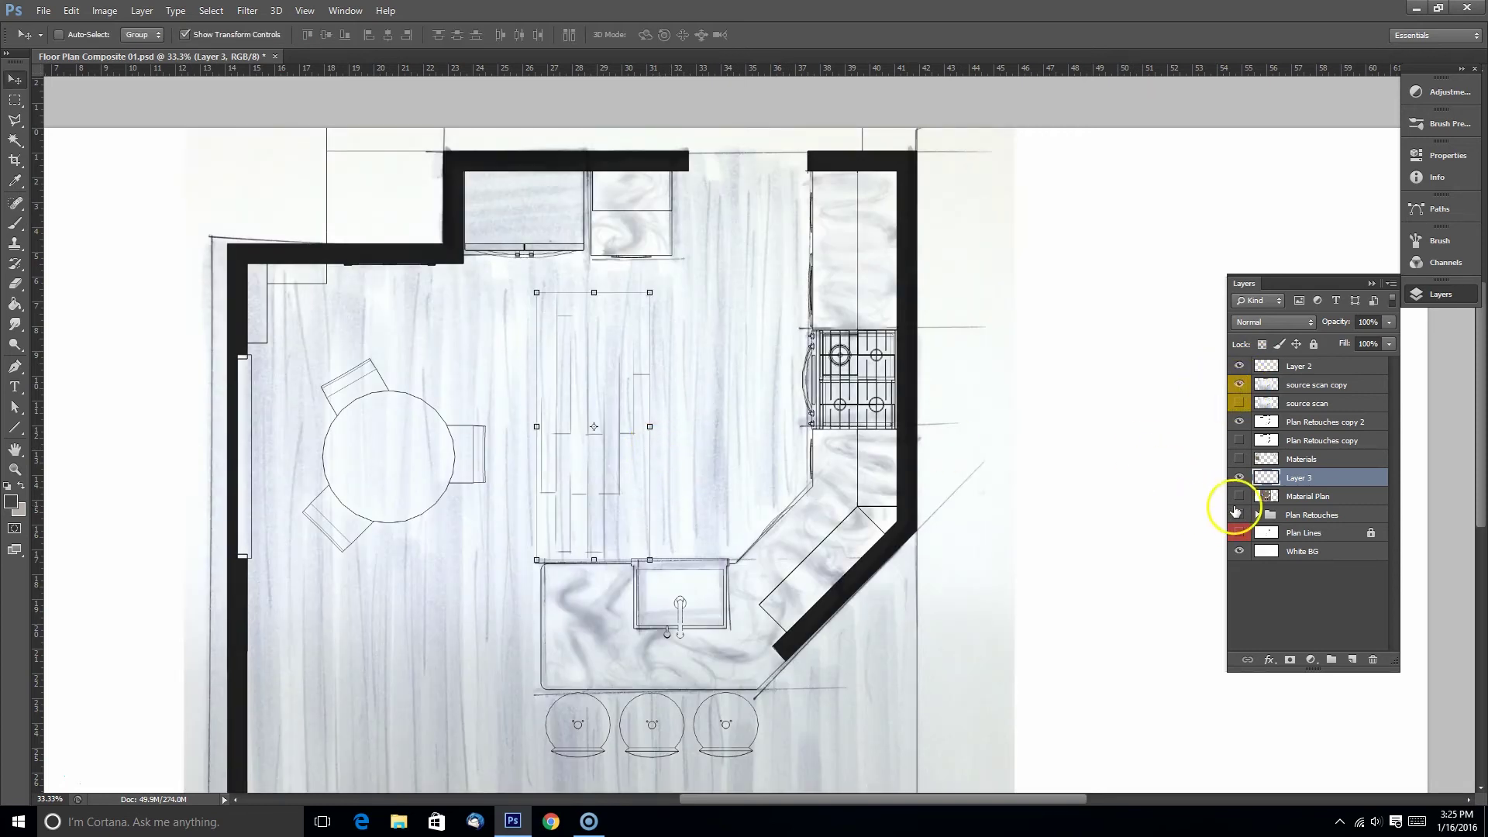
click(1238, 384)
click(1238, 496)
Step: Move the plank-line layer to the floor below the dining table and nudge it into line with the plank pattern
key(ctrl+plus)
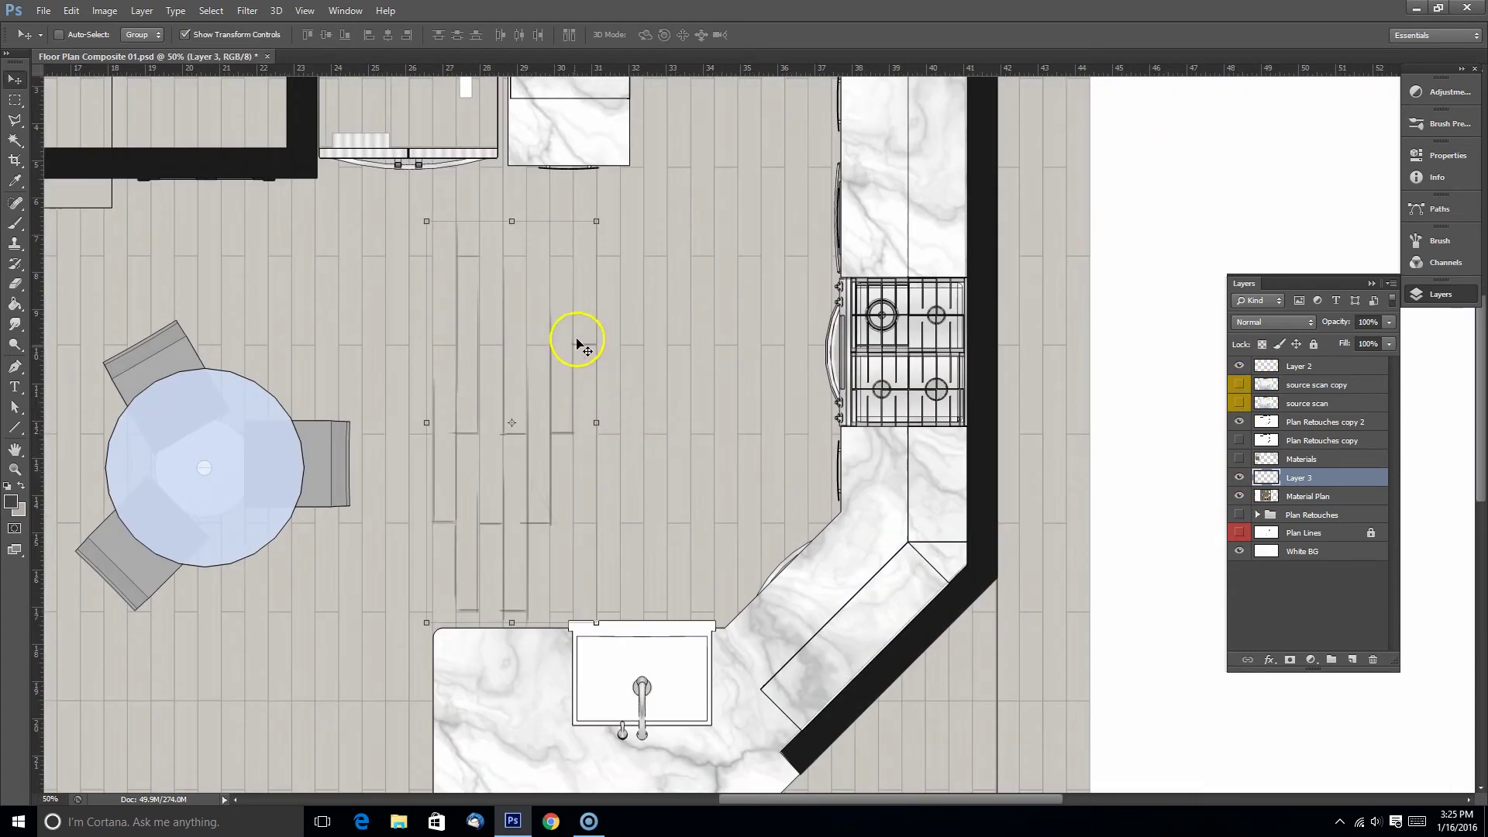
mouse_move(598, 414)
mouse_down()
mouse_move(697, 291)
mouse_move(495, 481)
mouse_move(458, 579)
mouse_move(443, 571)
mouse_move(454, 552)
mouse_up()
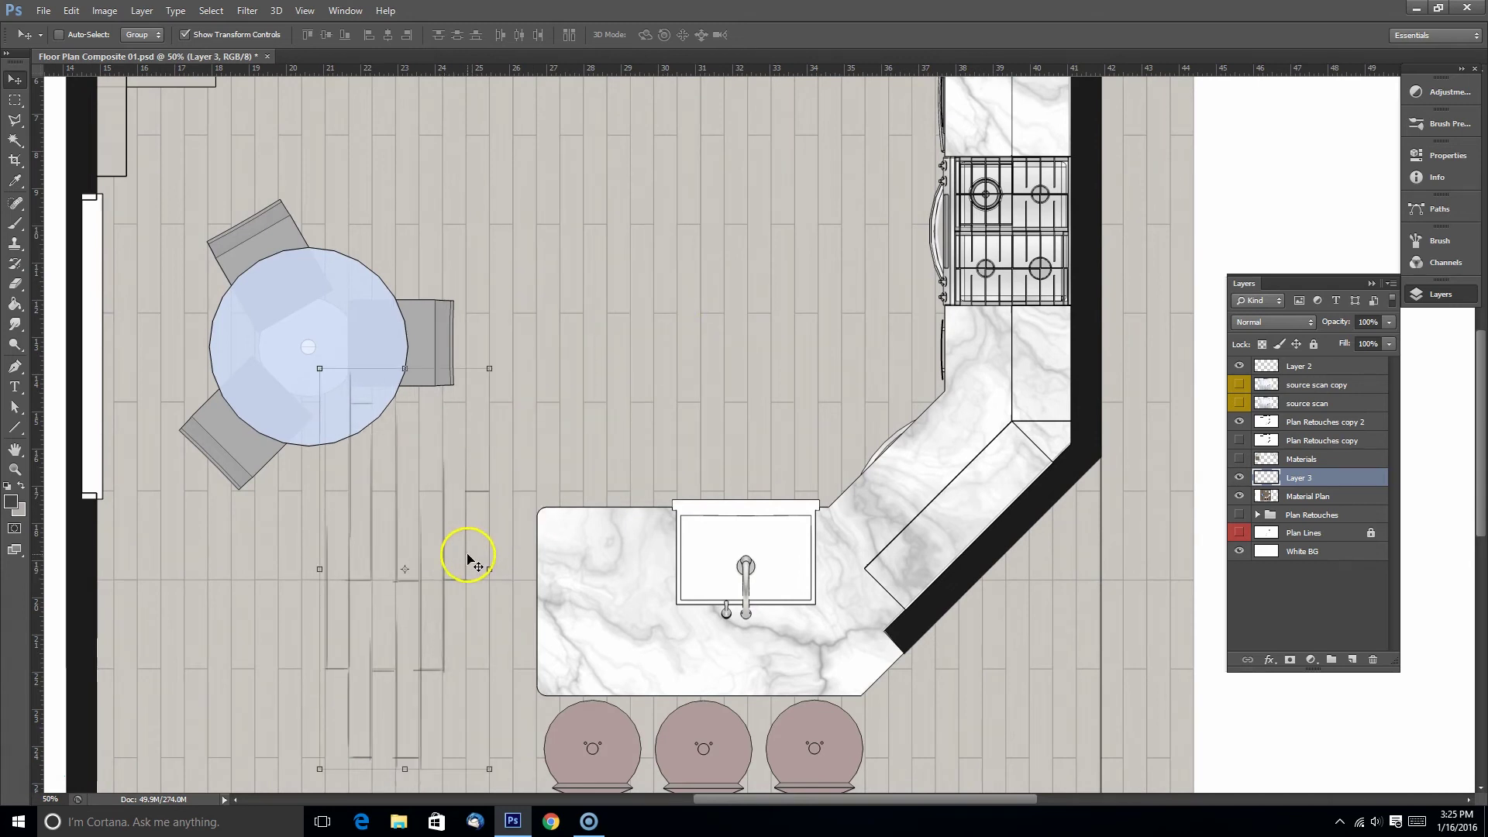
key(Left)
key(Left)
key(Up)
Step: Duplicate the plank-line layer twice and place the copies over the lower floor area beside the island
drag(462, 604, 485, 523)
mouse_move(450, 436)
mouse_down()
mouse_move(388, 455)
mouse_move(306, 451)
mouse_up()
key(ctrl+j)
drag(339, 499, 326, 407)
drag(298, 410, 380, 609)
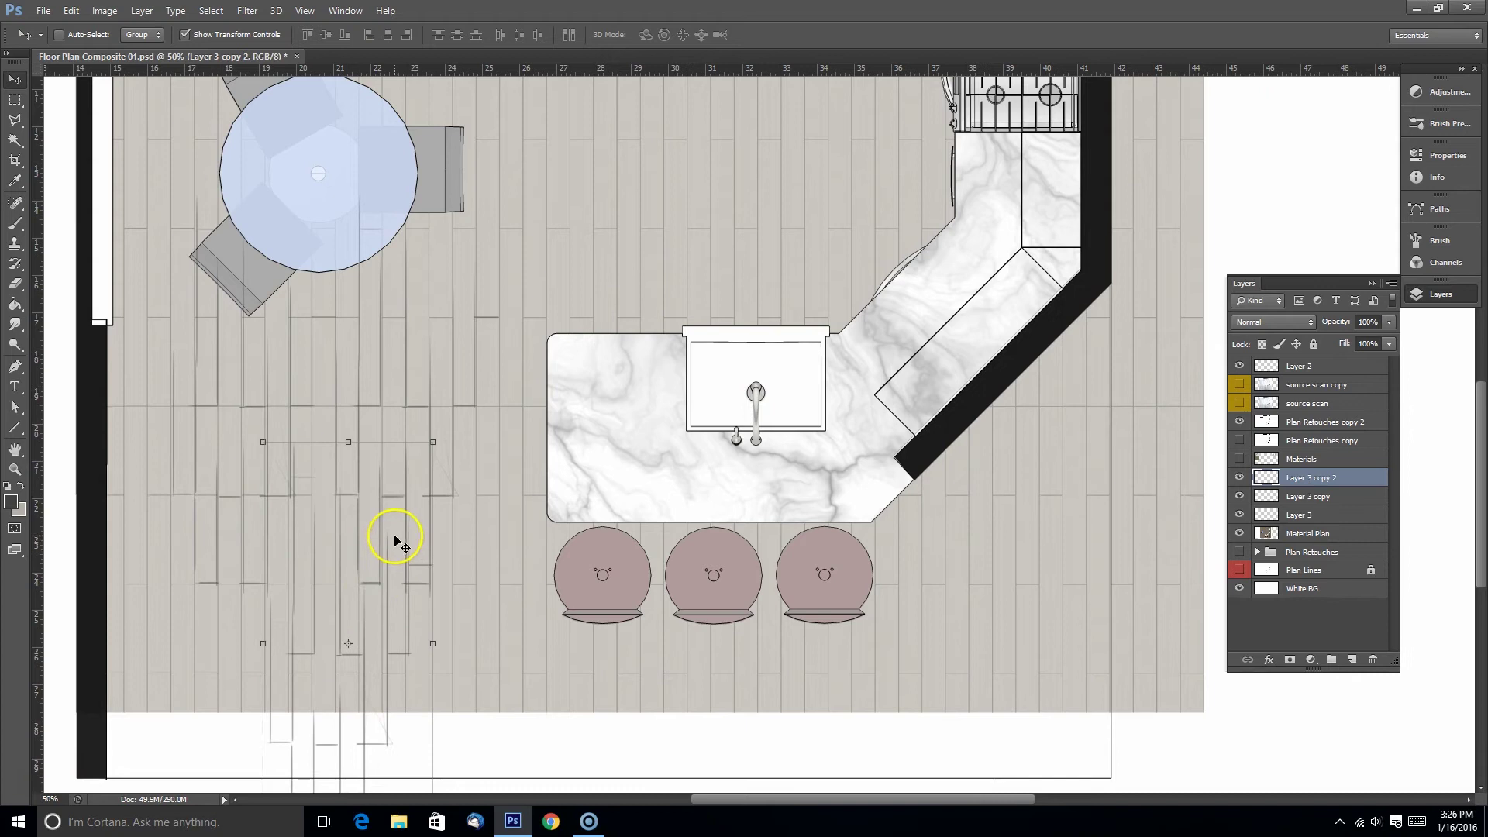
Step: Spread further copies of the plank lines over the rest of the floor and hide the Material Plan layer
mouse_move(392, 531)
mouse_down()
mouse_move(345, 603)
mouse_move(515, 467)
mouse_move(558, 488)
mouse_move(543, 623)
mouse_move(544, 522)
mouse_move(567, 611)
mouse_move(541, 594)
mouse_up()
drag(479, 533, 468, 603)
drag(468, 603, 593, 213)
mouse_move(692, 169)
mouse_down()
mouse_move(484, 423)
mouse_move(578, 234)
mouse_move(333, 431)
mouse_up()
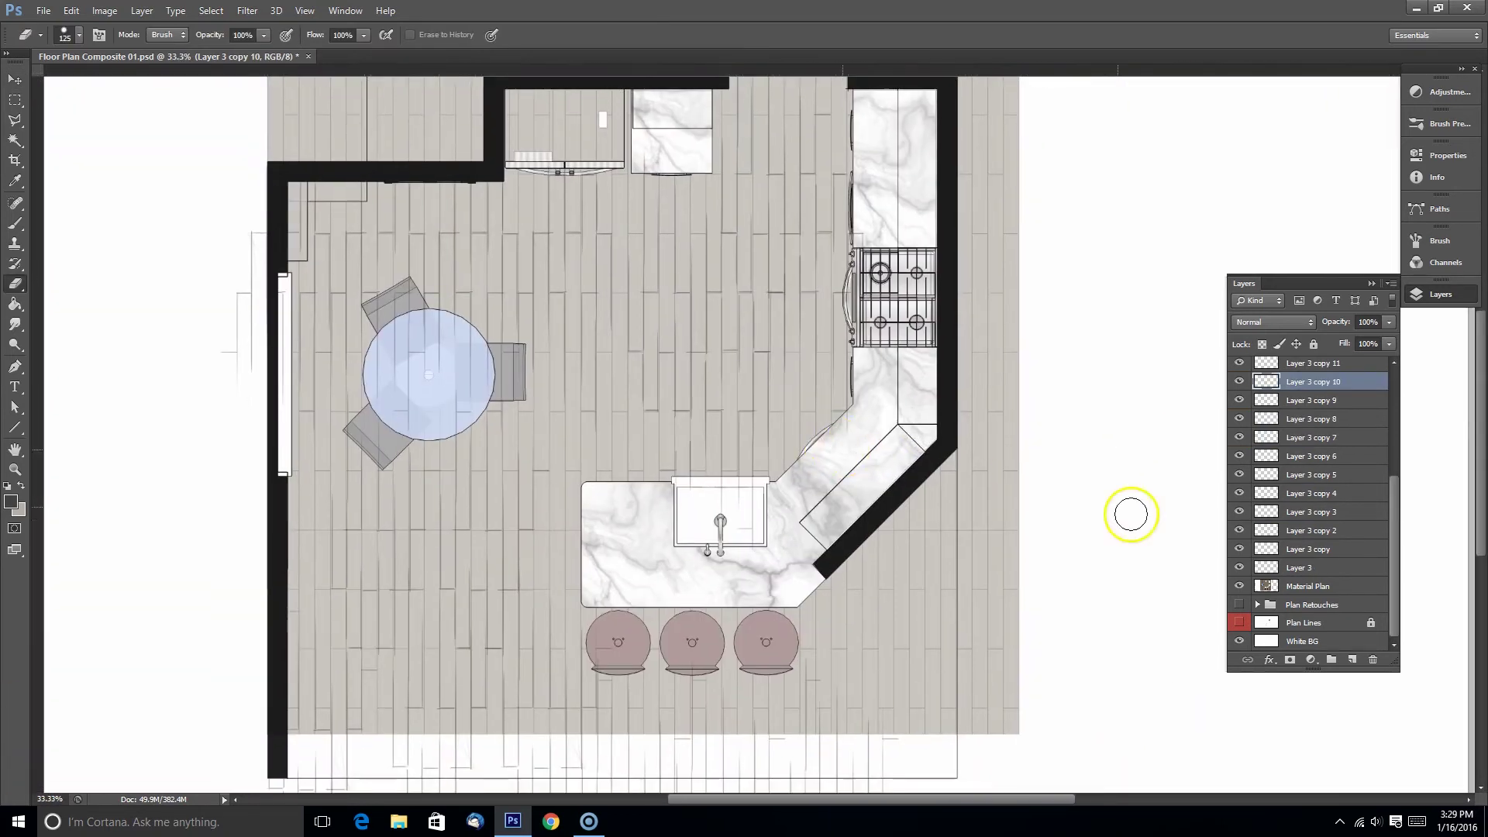
click(1239, 586)
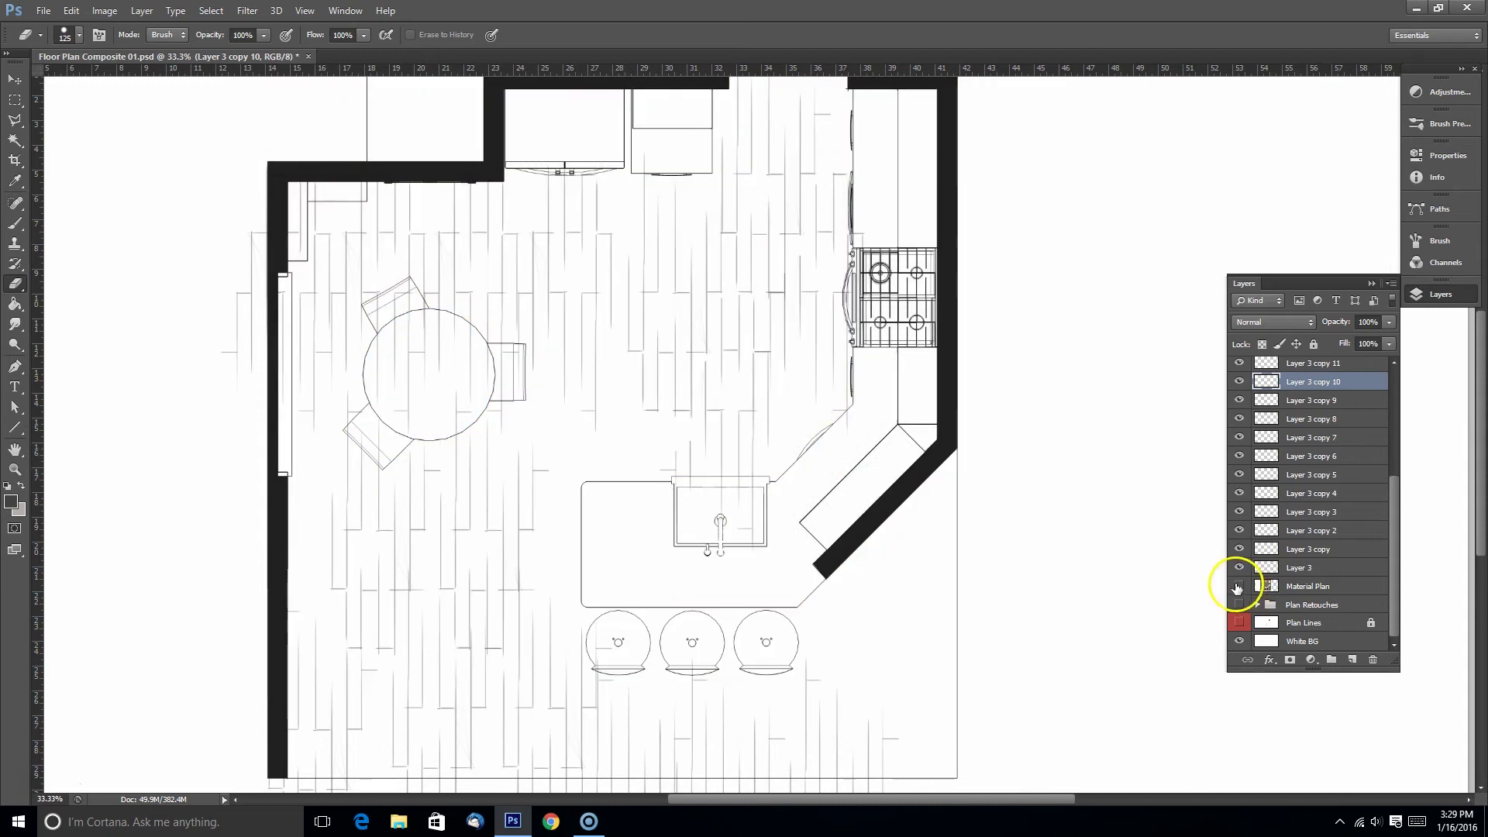
Step: Check the plank lines against Material Plan, then show the source scan copy layer over the plan
key(ctrl+r)
key(ctrl+minus)
key(ctrl+plus)
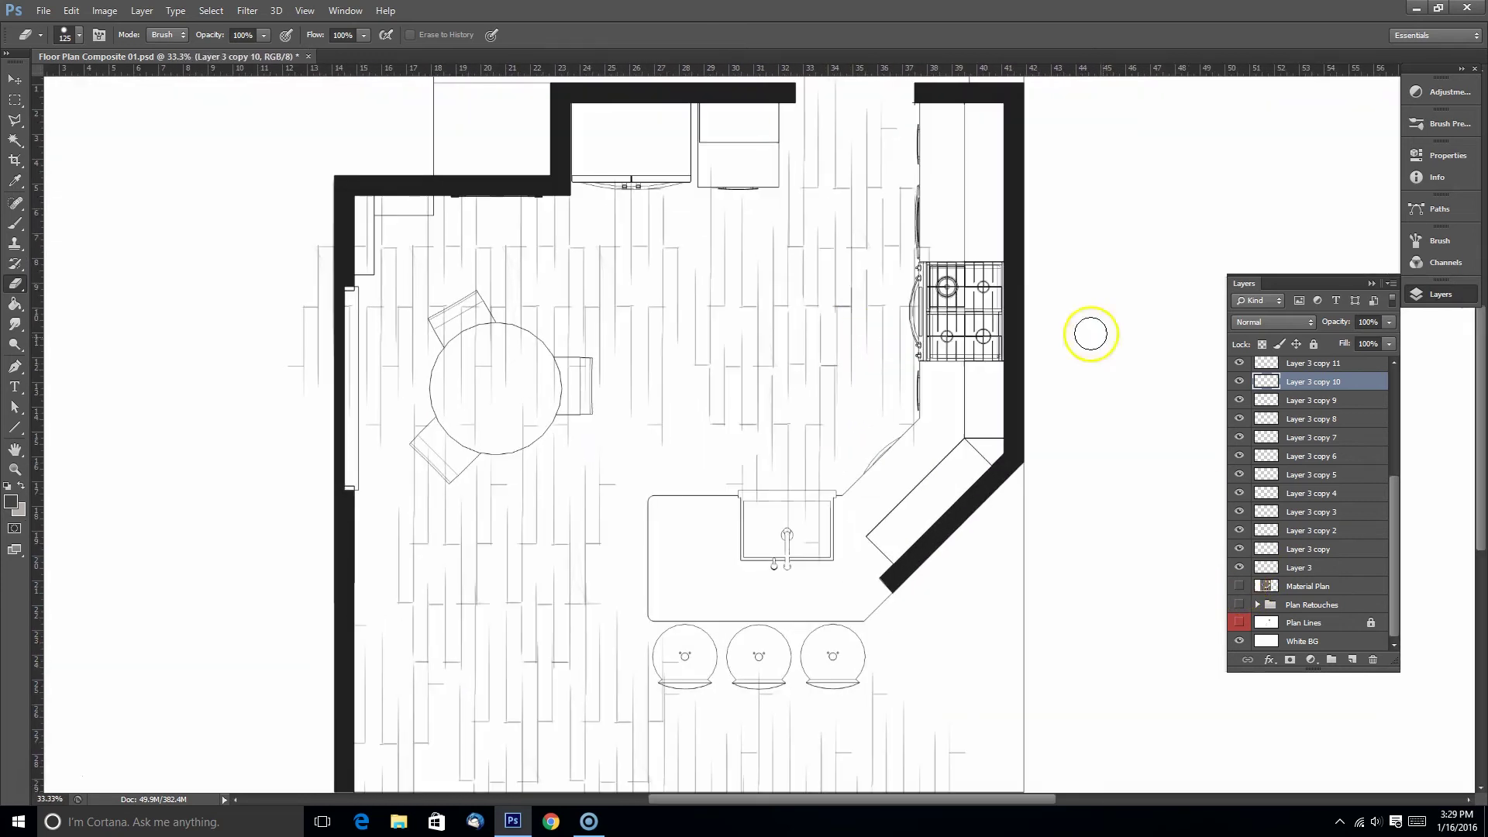
click(1239, 585)
click(1239, 585)
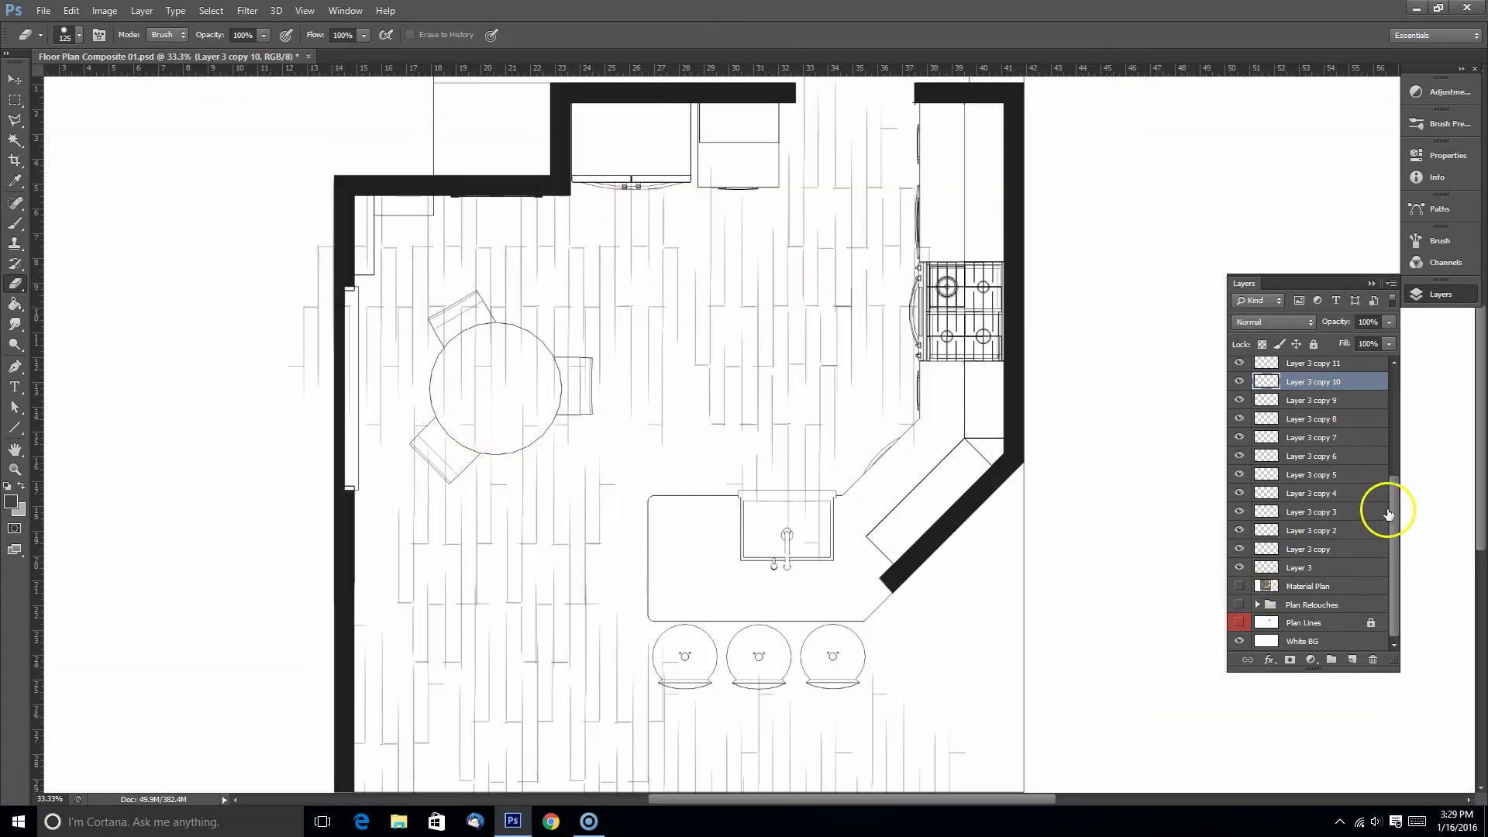
drag(1390, 509, 1409, 395)
click(1239, 385)
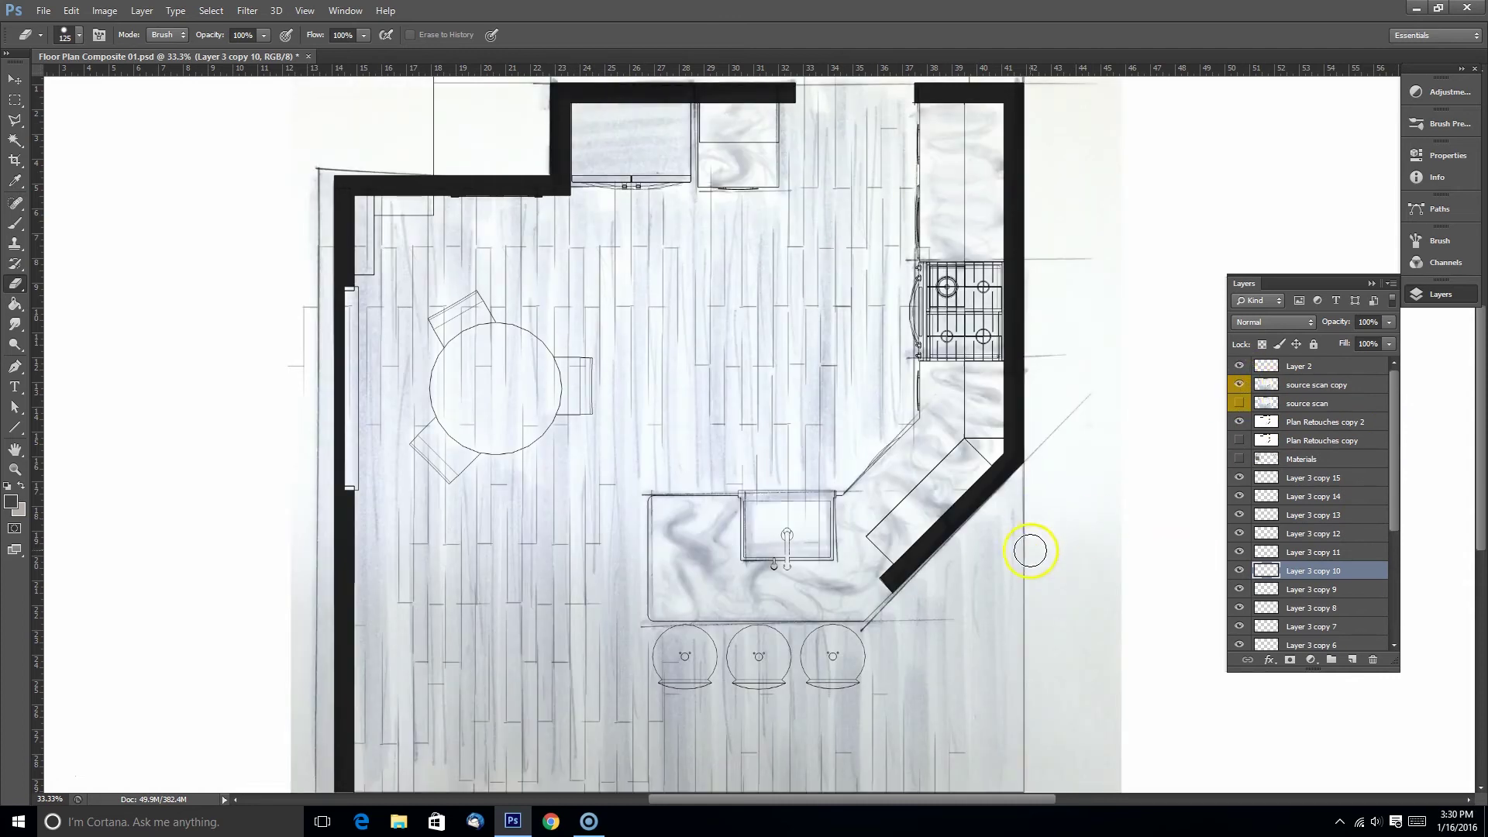
Step: Compare the floor scan with the Material Plan layer shown, then hide Material Plan again
drag(968, 618, 966, 584)
scroll(1388, 558, down, 5)
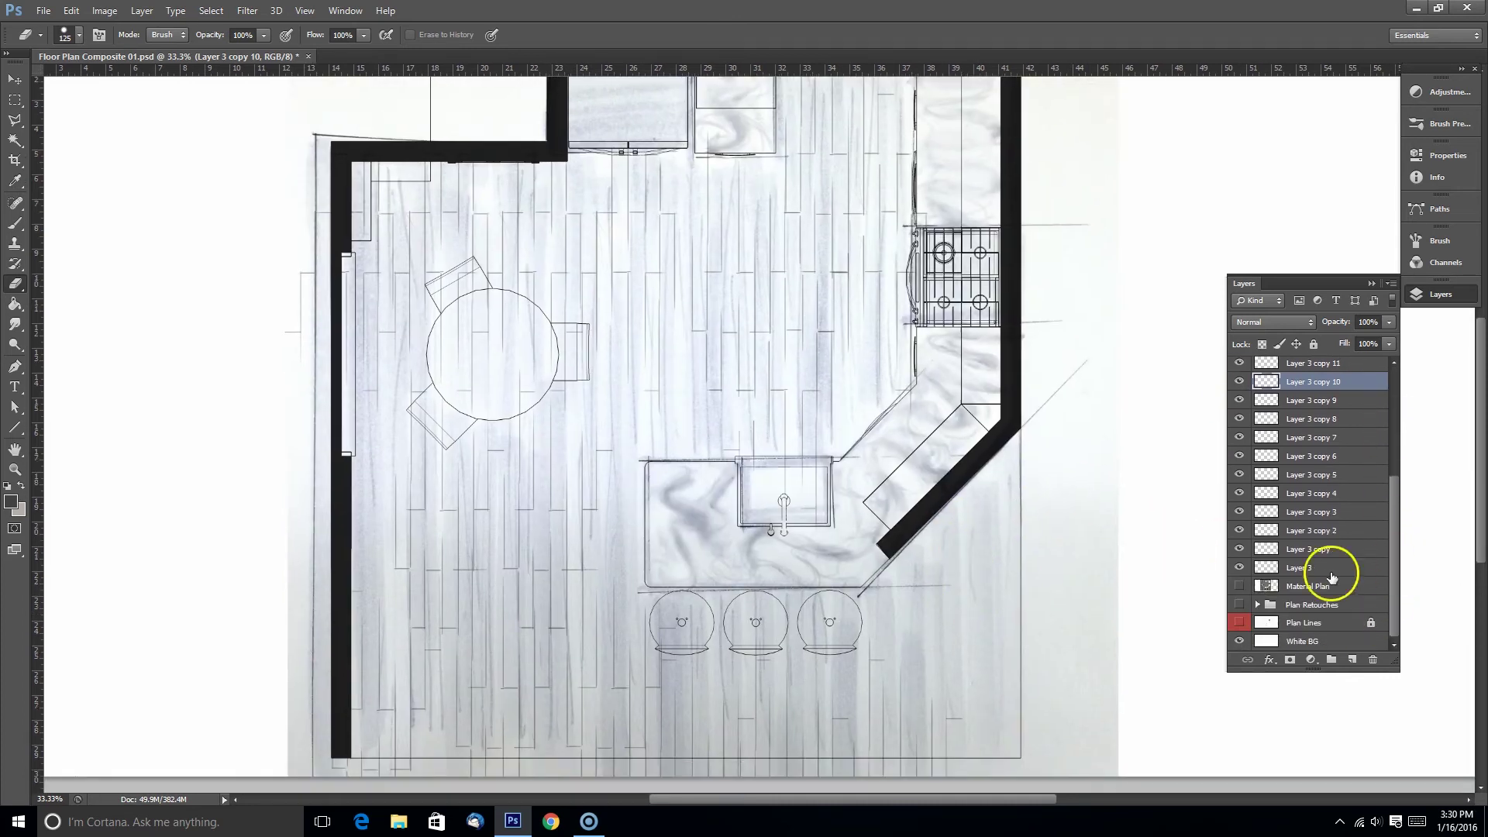
click(1239, 586)
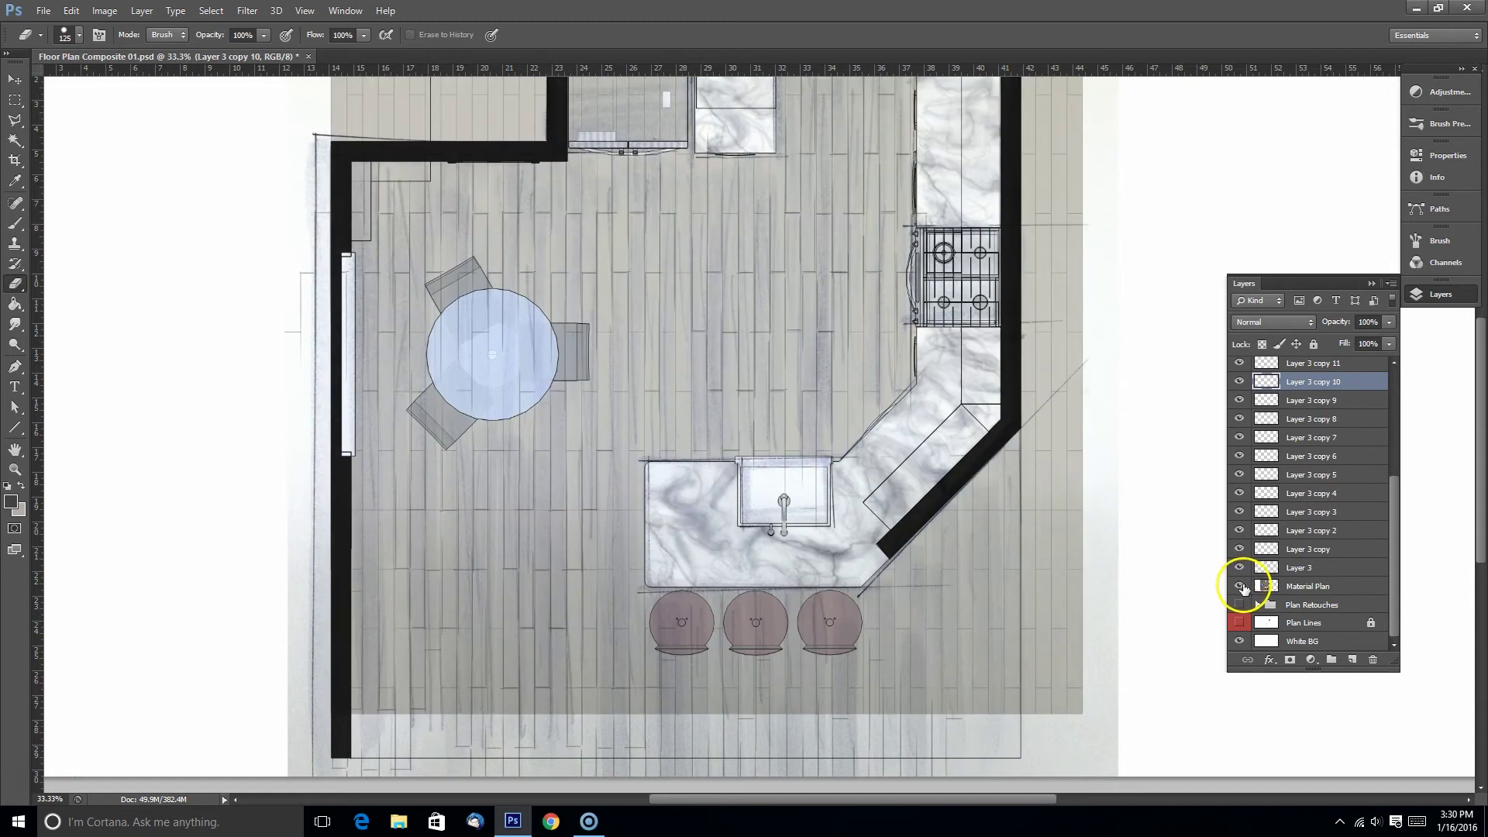
click(1290, 591)
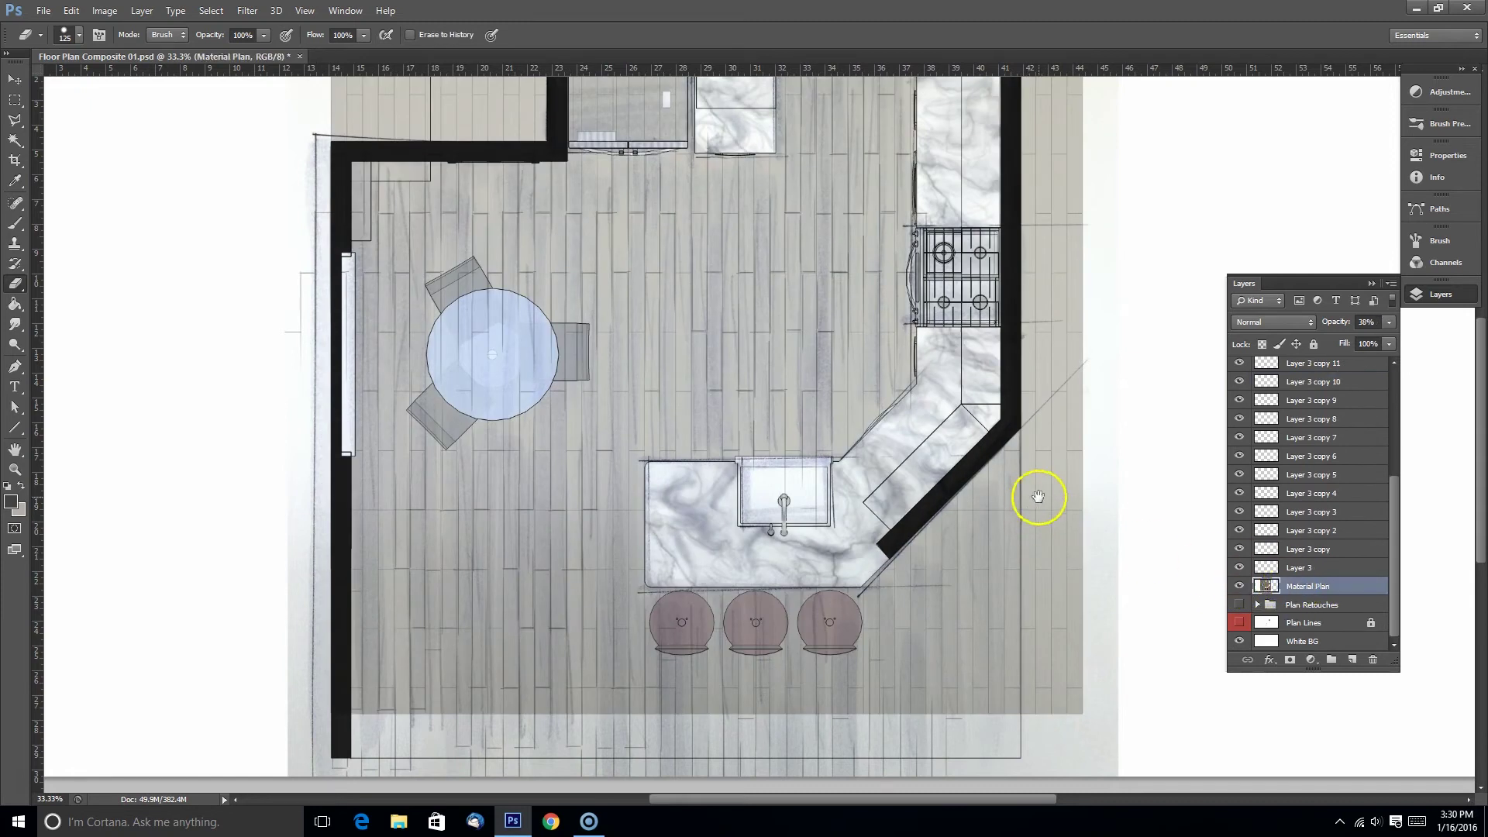
drag(1039, 498, 1023, 565)
click(1240, 588)
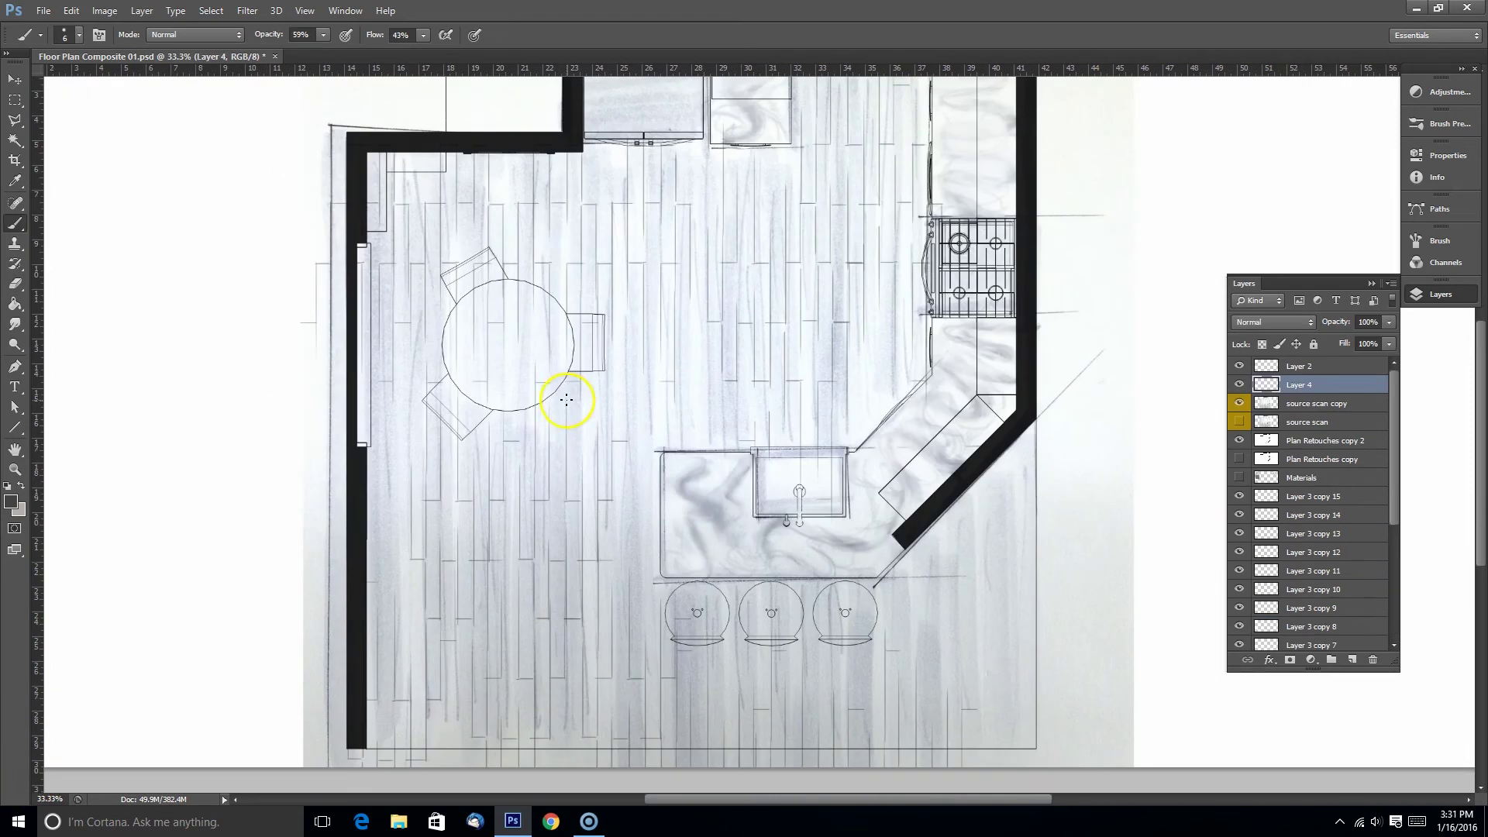
Step: Pick a flat brush tip, enlarge it to 90 px and try it with a stroke that is undone
right_click(288, 310)
double_click(305, 442)
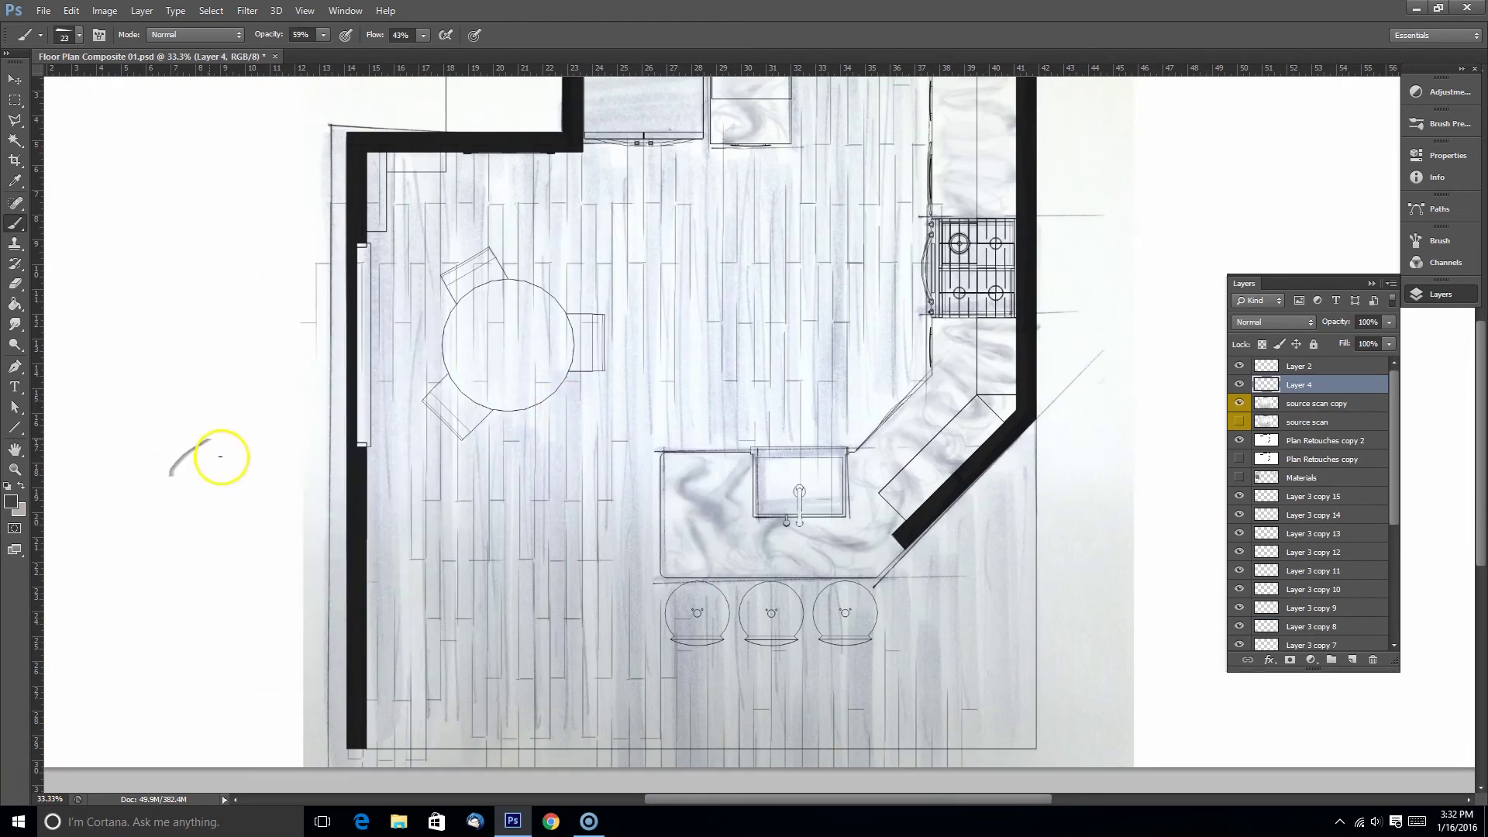
key(])
key(])
key(])
key(])
key(])
key(])
key(])
key(])
key(])
key(])
key(])
key(])
drag(340, 551, 533, 410)
key(ctrl+z)
Step: Set the foreground colour to warm grey-brown 7c7165 and try it with a stroke that is undone
click(11, 502)
click(578, 427)
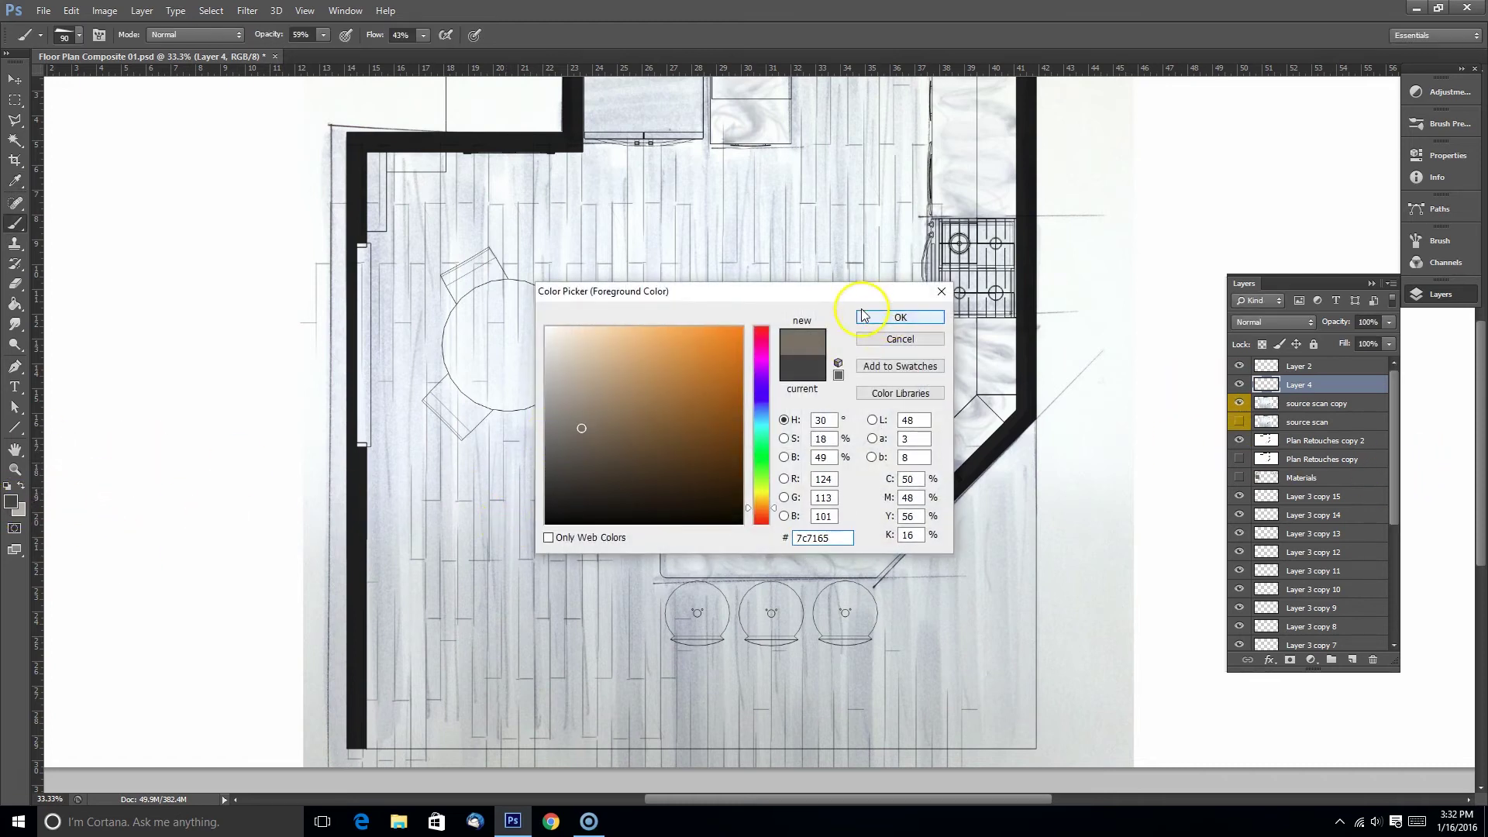
click(895, 288)
drag(647, 310, 637, 383)
key(ctrl+z)
Step: Paint long vertical plank strokes on Layer 4 beside the left wall, undoing the misplaced ones
drag(389, 727, 389, 123)
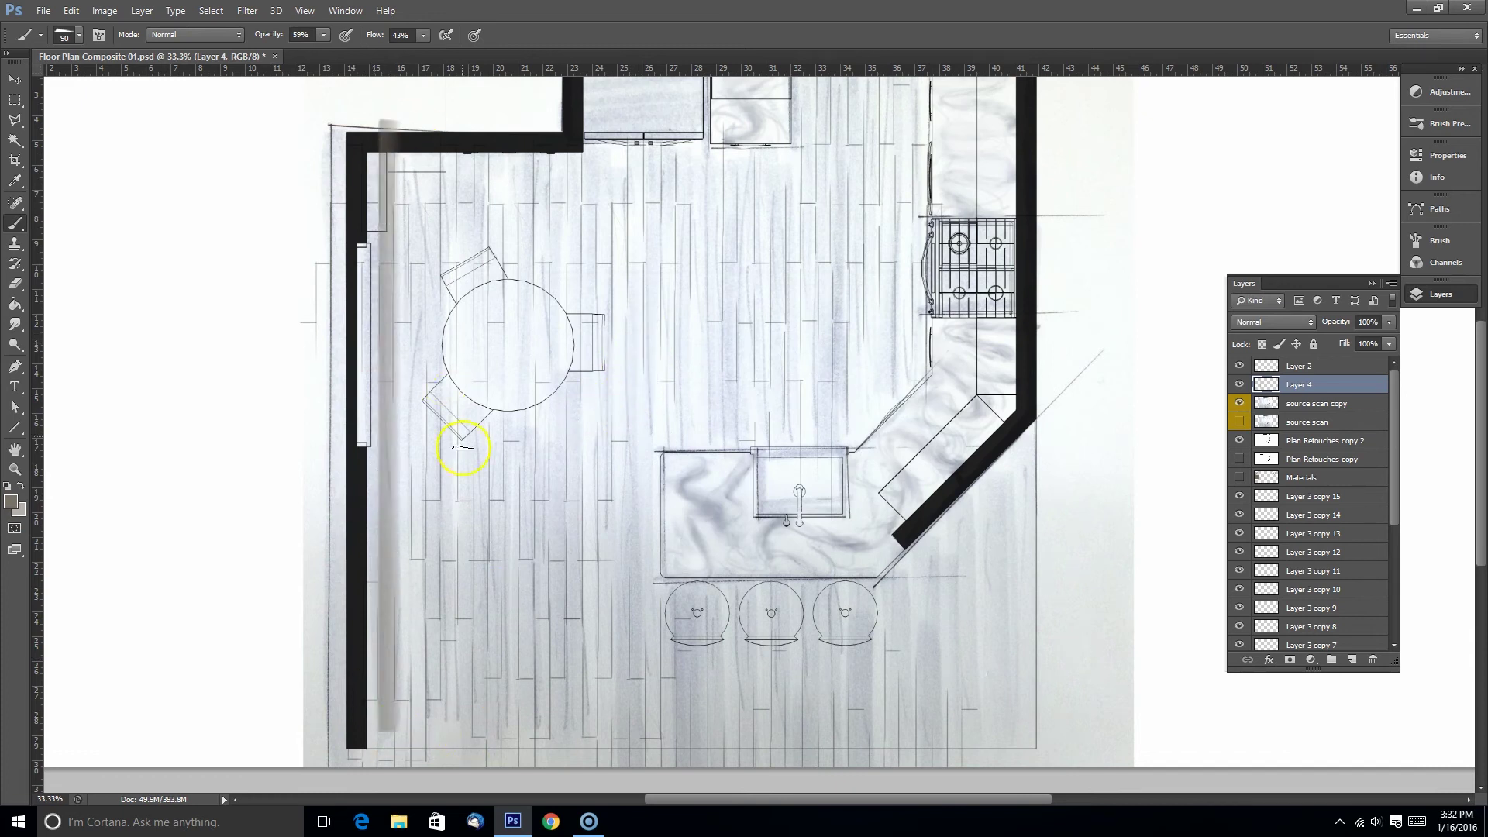
shift+click(407, 619)
key(ctrl+z)
mouse_move(402, 144)
mouse_down()
mouse_move(401, 774)
mouse_move(421, 440)
mouse_up()
shift+click(423, 378)
key(ctrl+z)
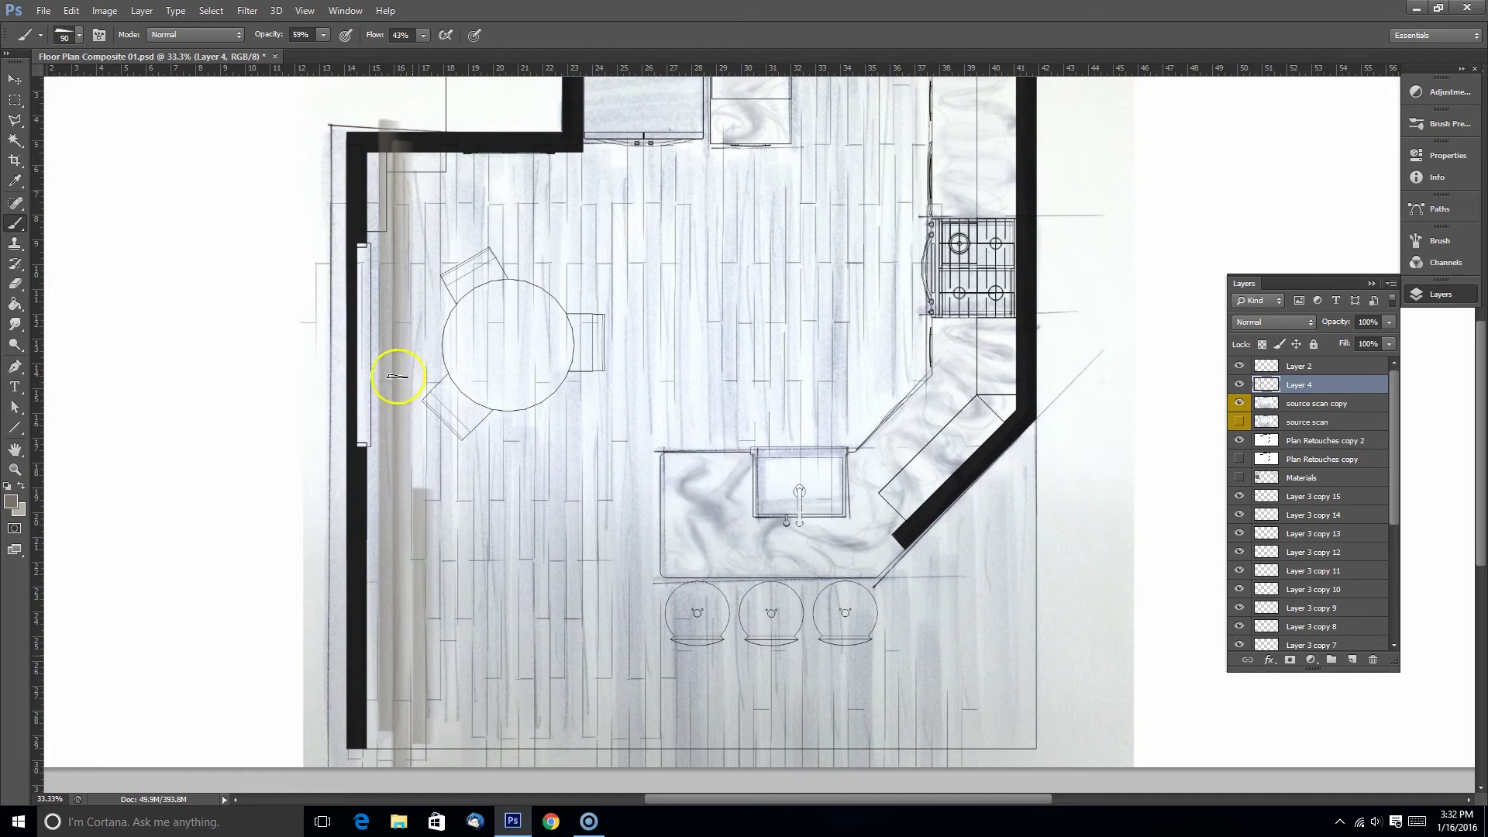
drag(376, 741, 374, 354)
key(ctrl+z)
mouse_move(421, 443)
mouse_down()
mouse_move(396, 211)
mouse_move(430, 449)
mouse_move(440, 180)
mouse_move(444, 460)
mouse_move(474, 668)
mouse_move(476, 594)
mouse_move(441, 728)
mouse_up()
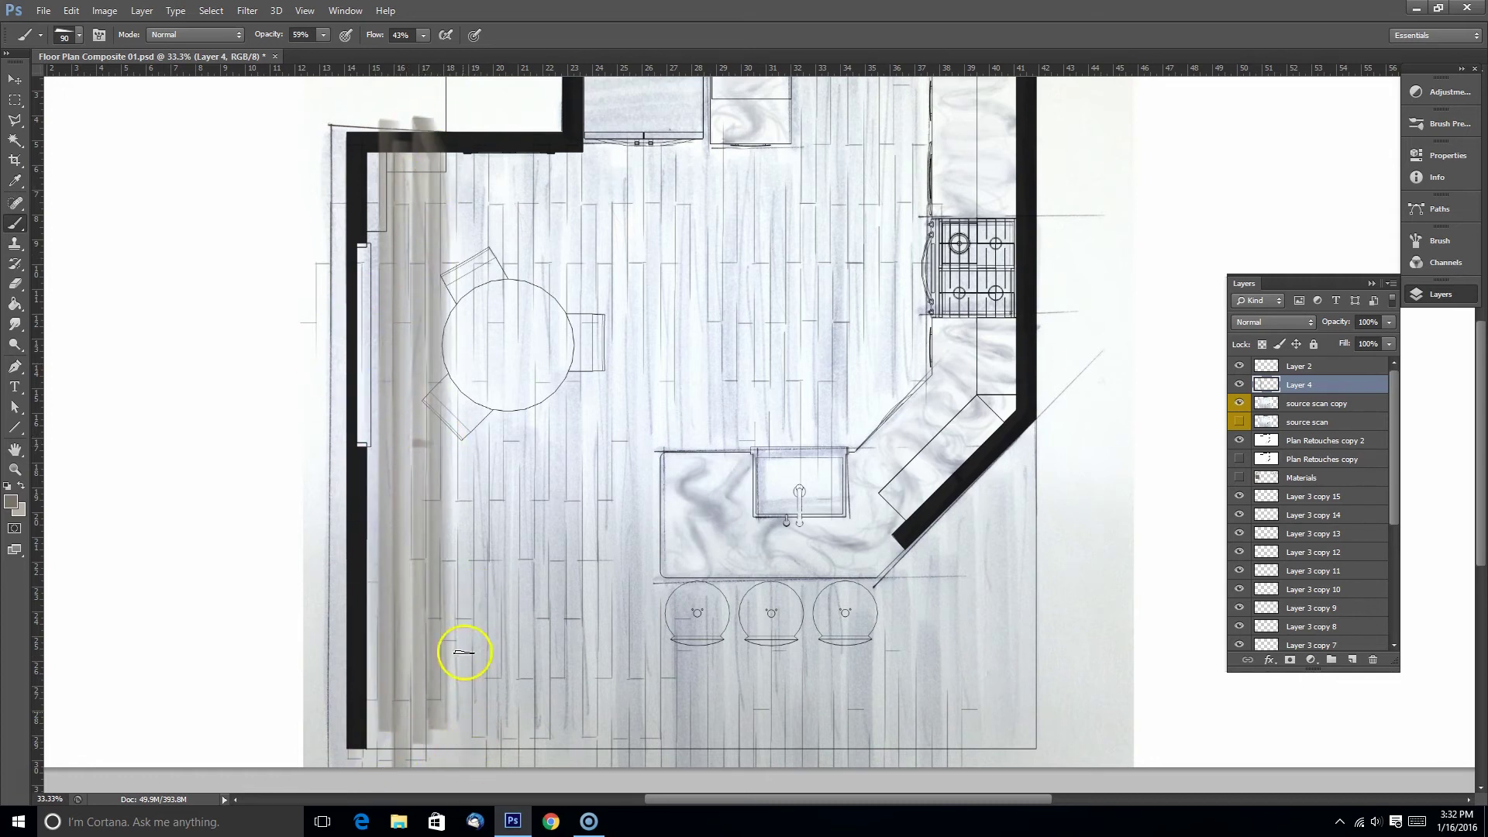
Step: Continue the vertical plank strokes across the dining area to just past the table's right-hand chair
mouse_move(463, 651)
mouse_down()
mouse_move(459, 750)
mouse_move(449, 358)
mouse_move(444, 436)
mouse_move(428, 390)
mouse_move(459, 425)
mouse_move(451, 200)
mouse_move(465, 145)
mouse_move(478, 173)
mouse_move(476, 446)
mouse_move(511, 742)
mouse_move(518, 584)
mouse_move(509, 739)
mouse_move(488, 596)
mouse_move(522, 118)
mouse_move(487, 265)
mouse_move(486, 158)
mouse_move(552, 713)
mouse_up()
key(ctrl+z)
key(ctrl+z)
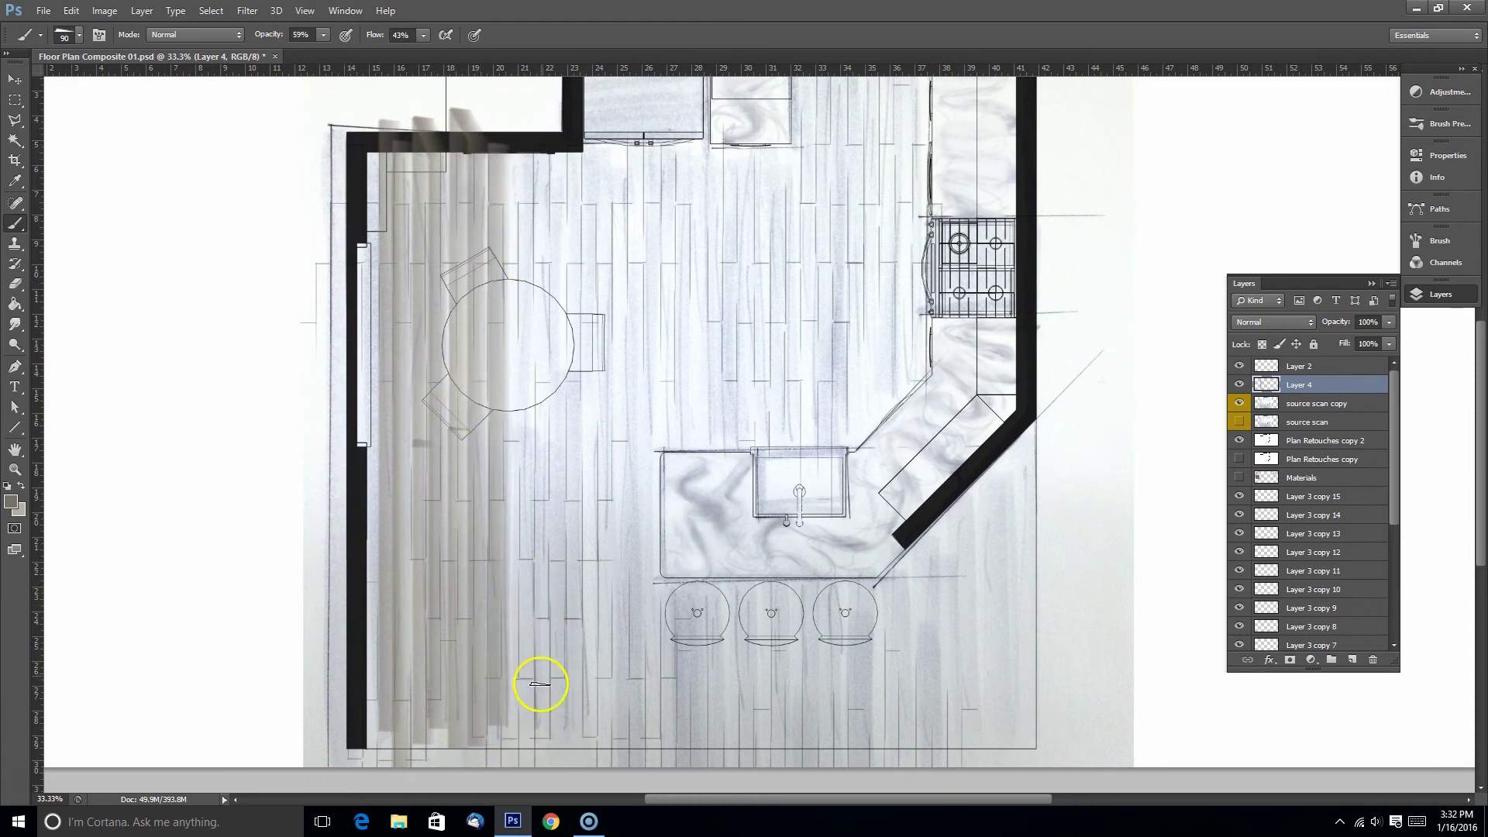
mouse_move(523, 745)
mouse_down()
mouse_move(495, 267)
mouse_move(547, 714)
mouse_move(524, 761)
mouse_move(484, 451)
mouse_move(532, 114)
mouse_up()
key(ctrl+z)
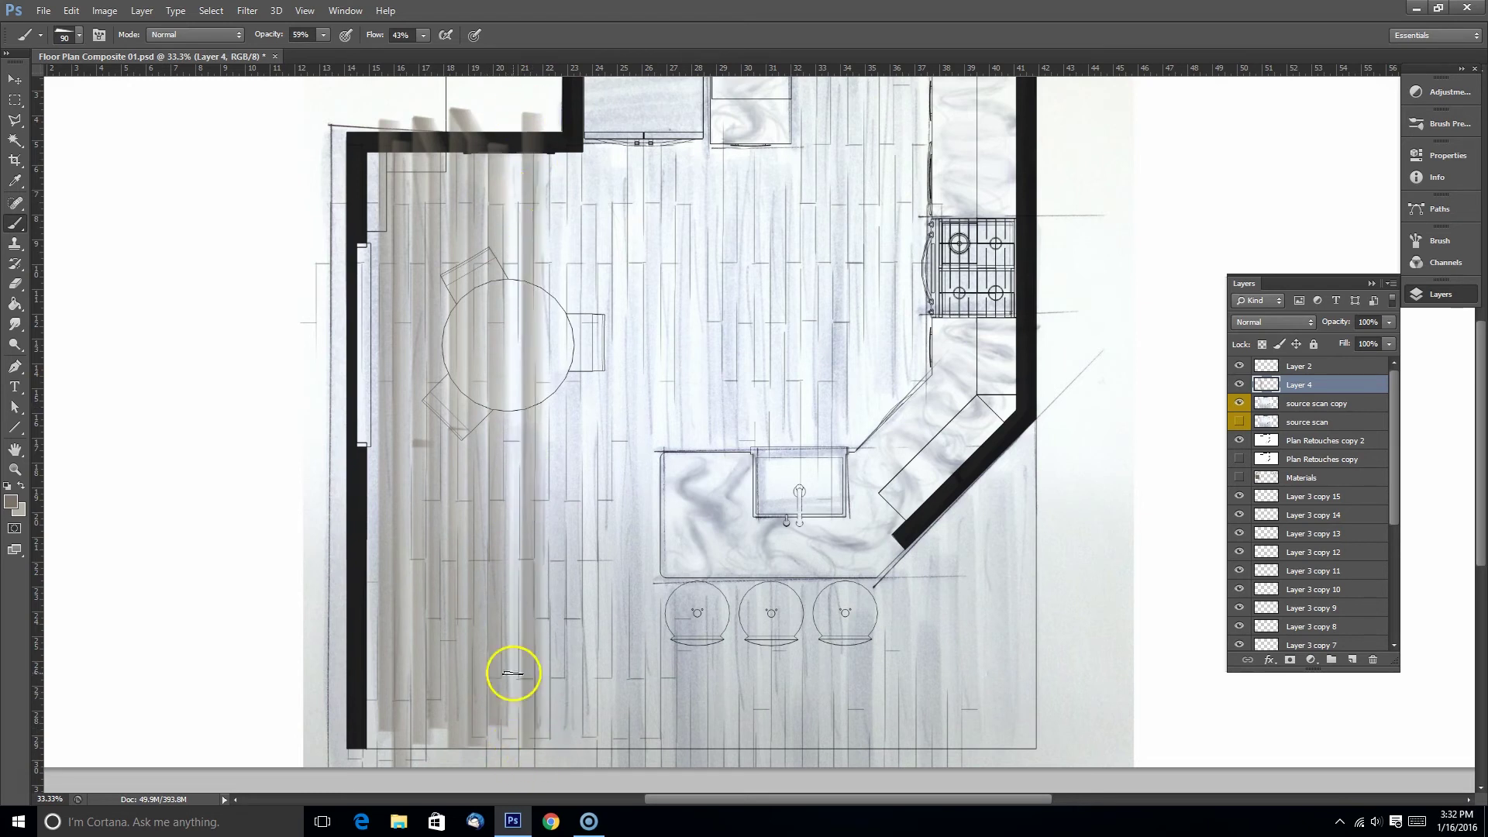
mouse_move(513, 672)
mouse_down()
mouse_move(488, 426)
mouse_move(492, 226)
mouse_move(509, 737)
mouse_move(544, 118)
mouse_up()
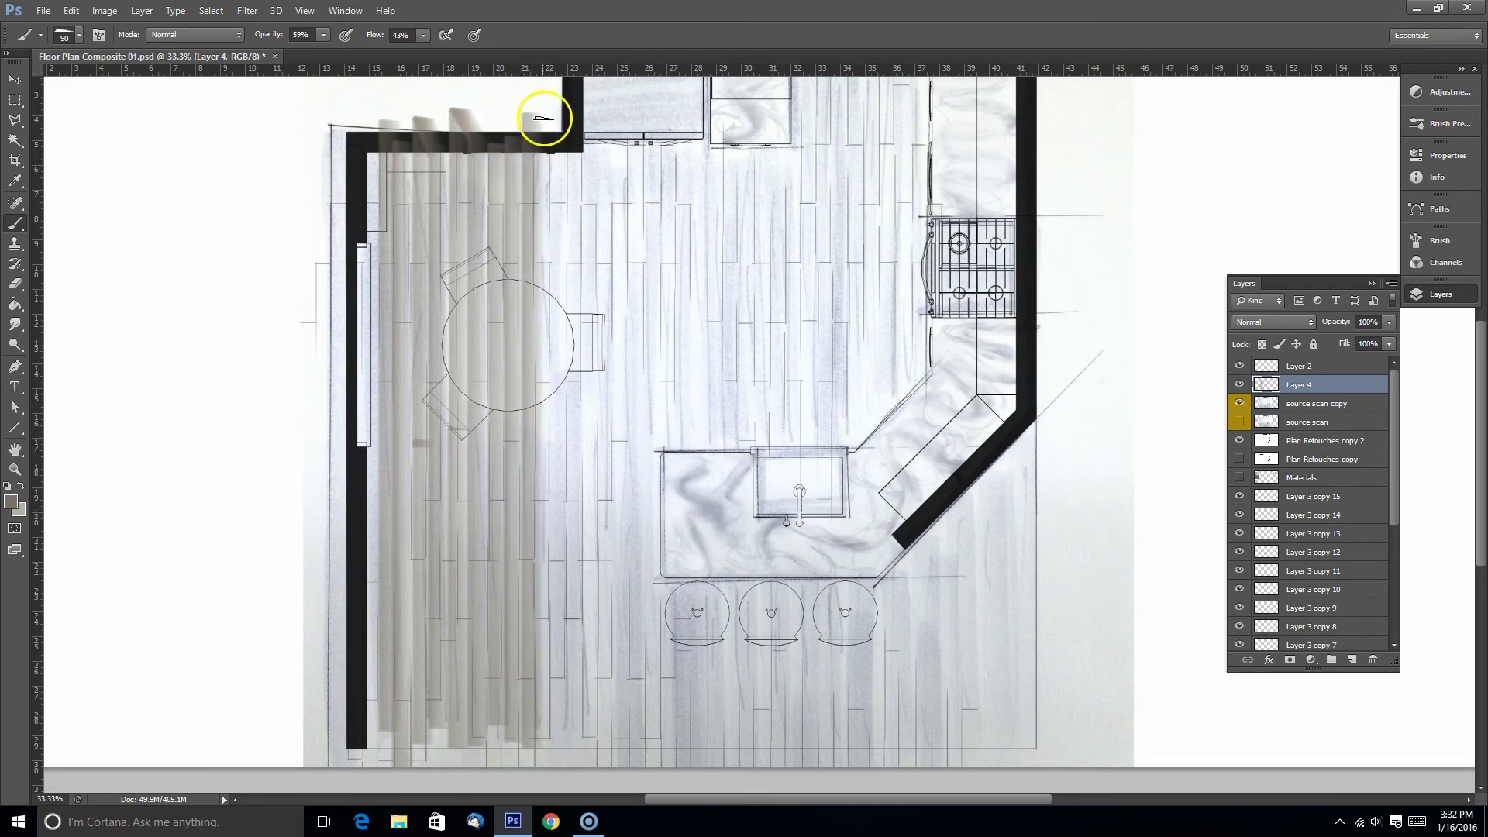
mouse_move(542, 720)
mouse_down()
mouse_move(557, 266)
mouse_move(535, 411)
mouse_move(550, 752)
mouse_move(605, 143)
mouse_up()
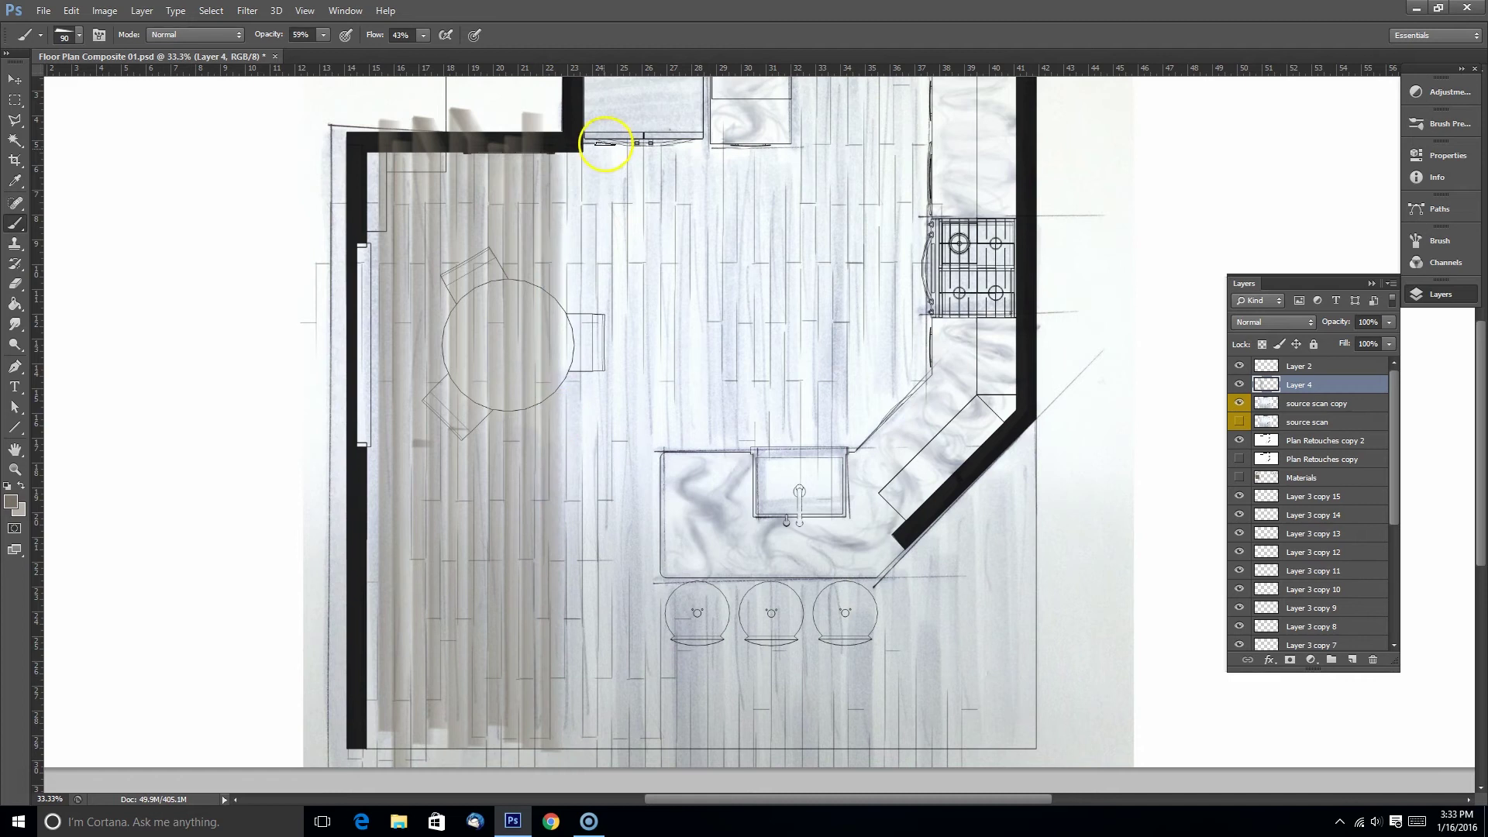
mouse_move(568, 756)
mouse_down()
mouse_move(558, 514)
mouse_move(591, 293)
mouse_move(588, 149)
mouse_move(585, 765)
mouse_up()
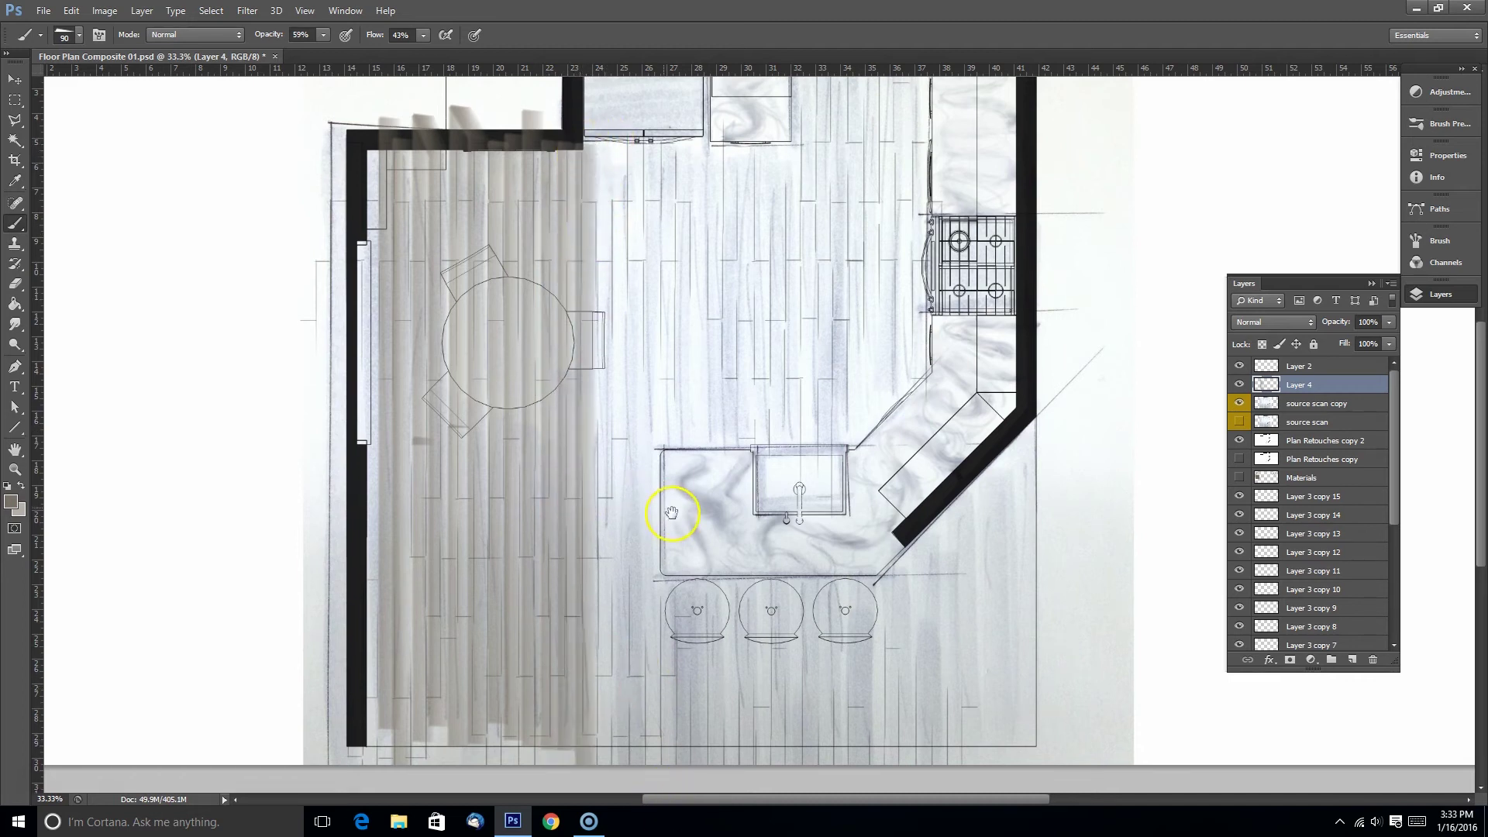
Step: Duplicate the painted stroke layer four times and place the copies to cover the rest of the floor
drag(671, 515, 679, 519)
key(v)
drag(540, 408, 718, 443)
key(ctrl+j)
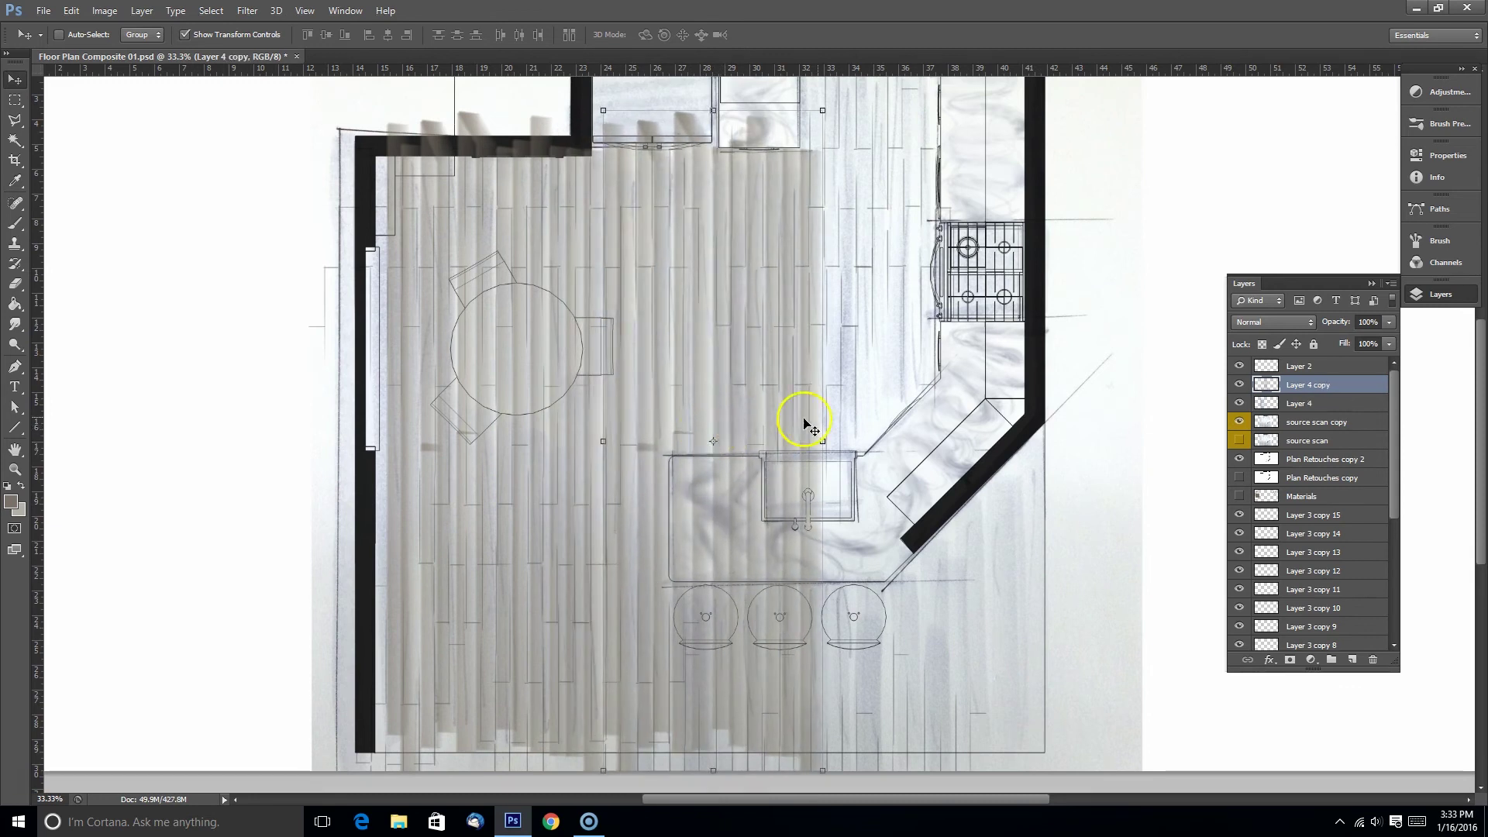
drag(717, 346, 836, 510)
drag(821, 558, 835, 315)
drag(859, 407, 838, 130)
drag(799, 155, 841, 547)
drag(812, 293, 814, 400)
scroll(986, 322, up, 3)
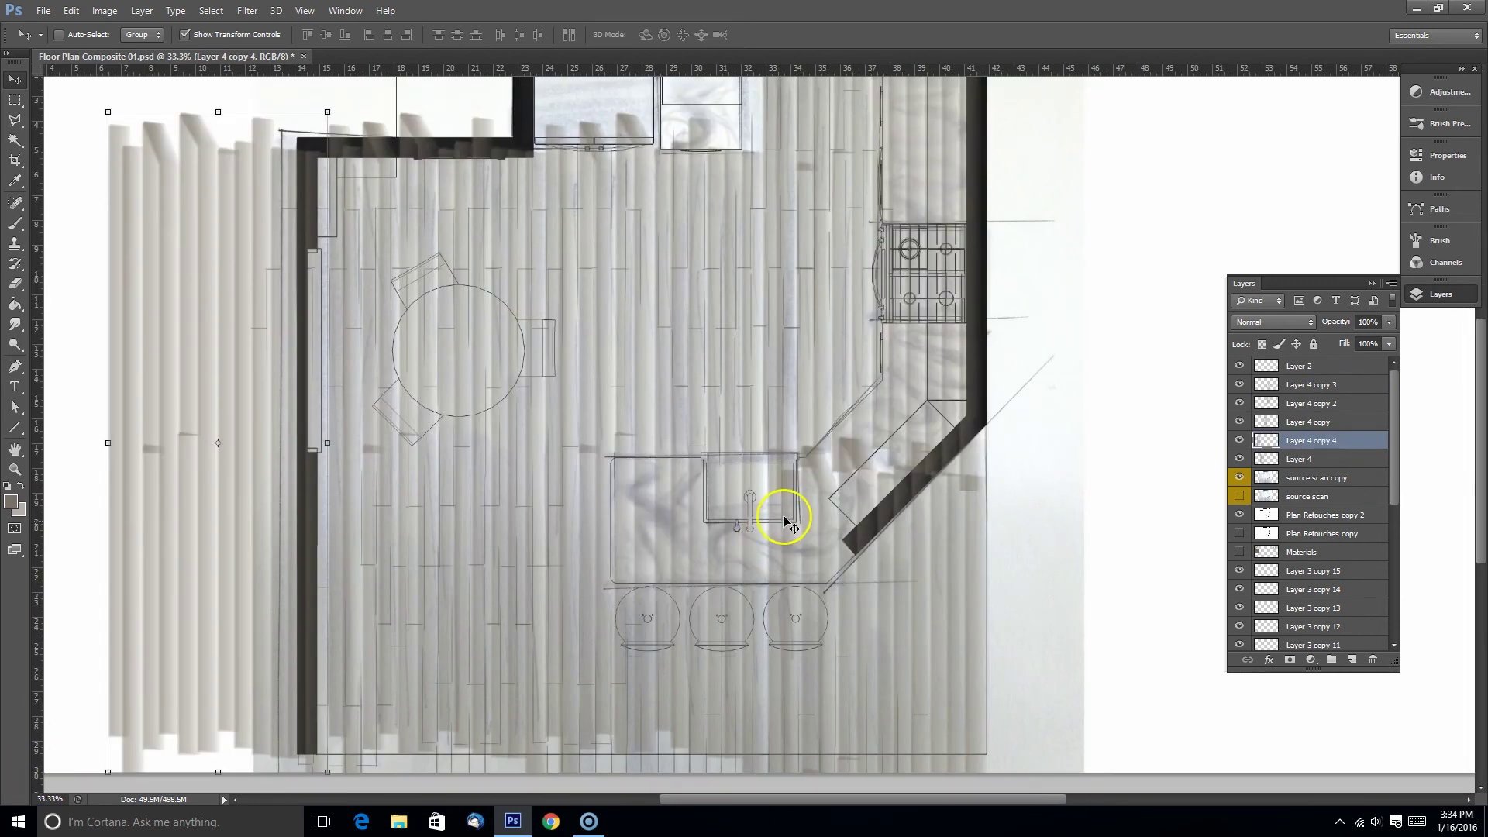
Step: Merge Layer 4 and all its copies into one layer and toggle its visibility to check the coverage
key(ctrl+minus)
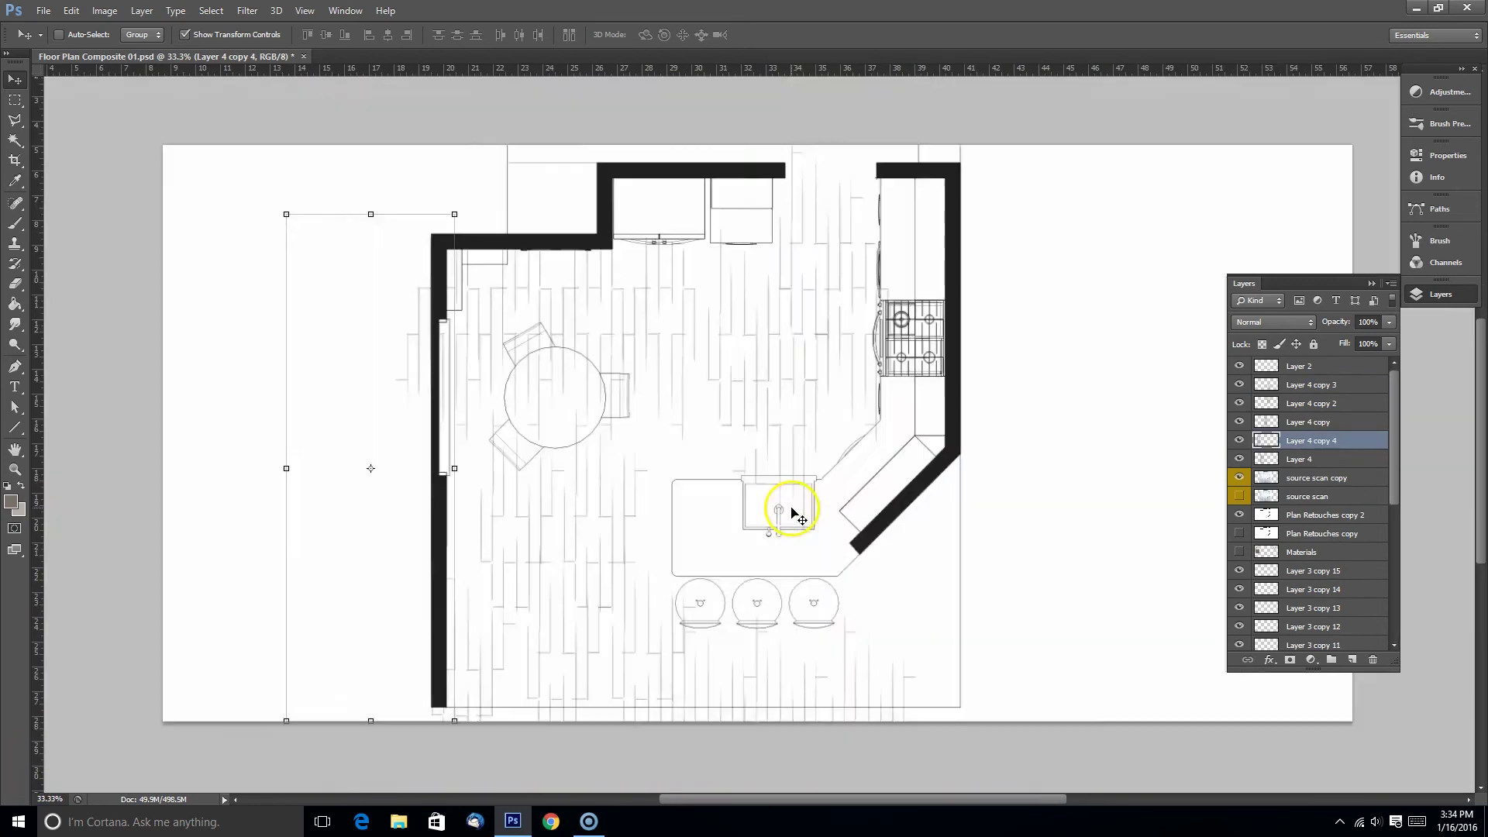
shift+click(1306, 459)
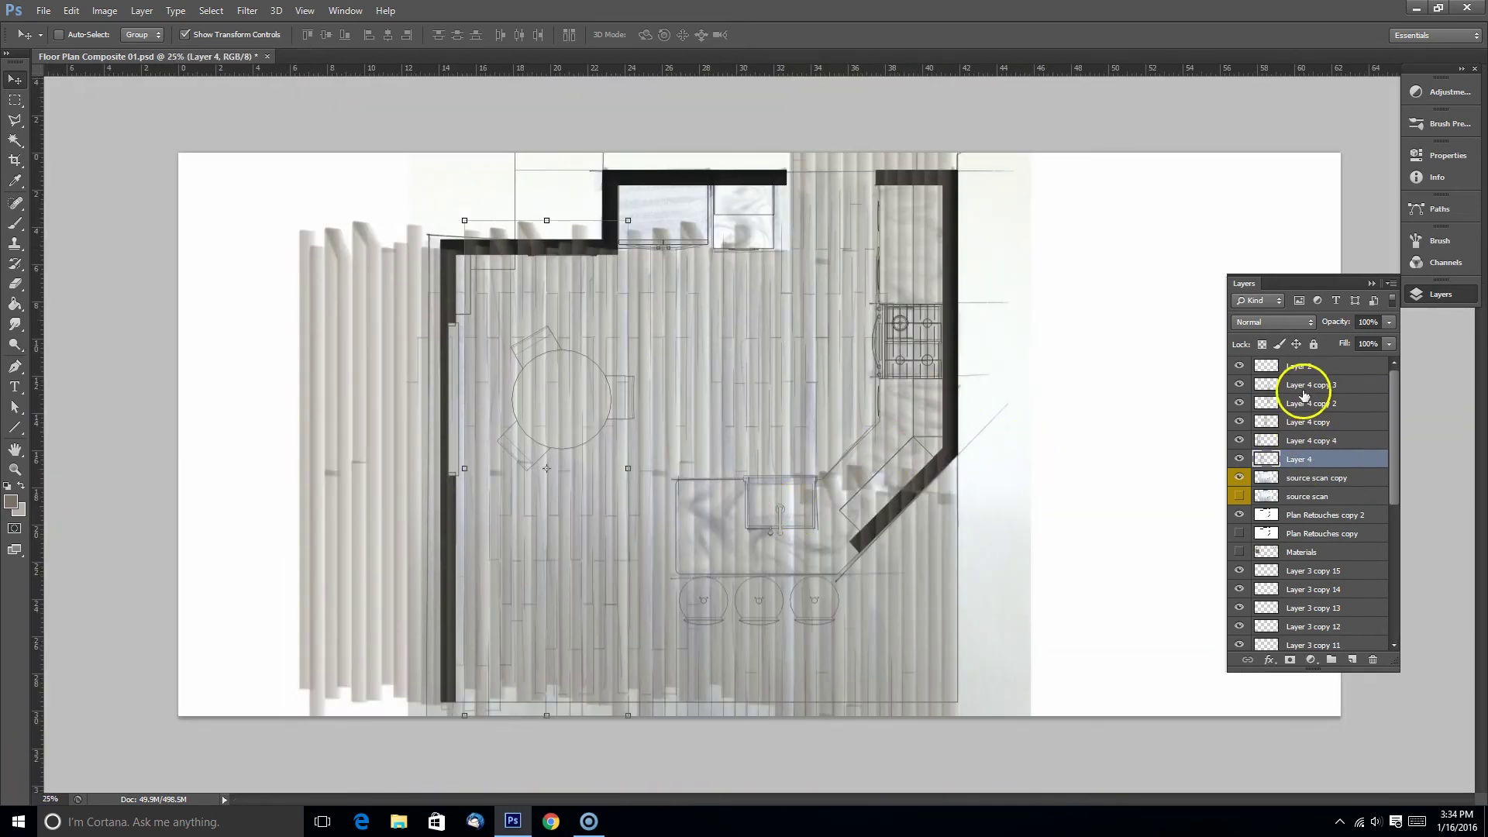
shift+click(1308, 386)
key(ctrl+e)
click(1239, 384)
click(1239, 384)
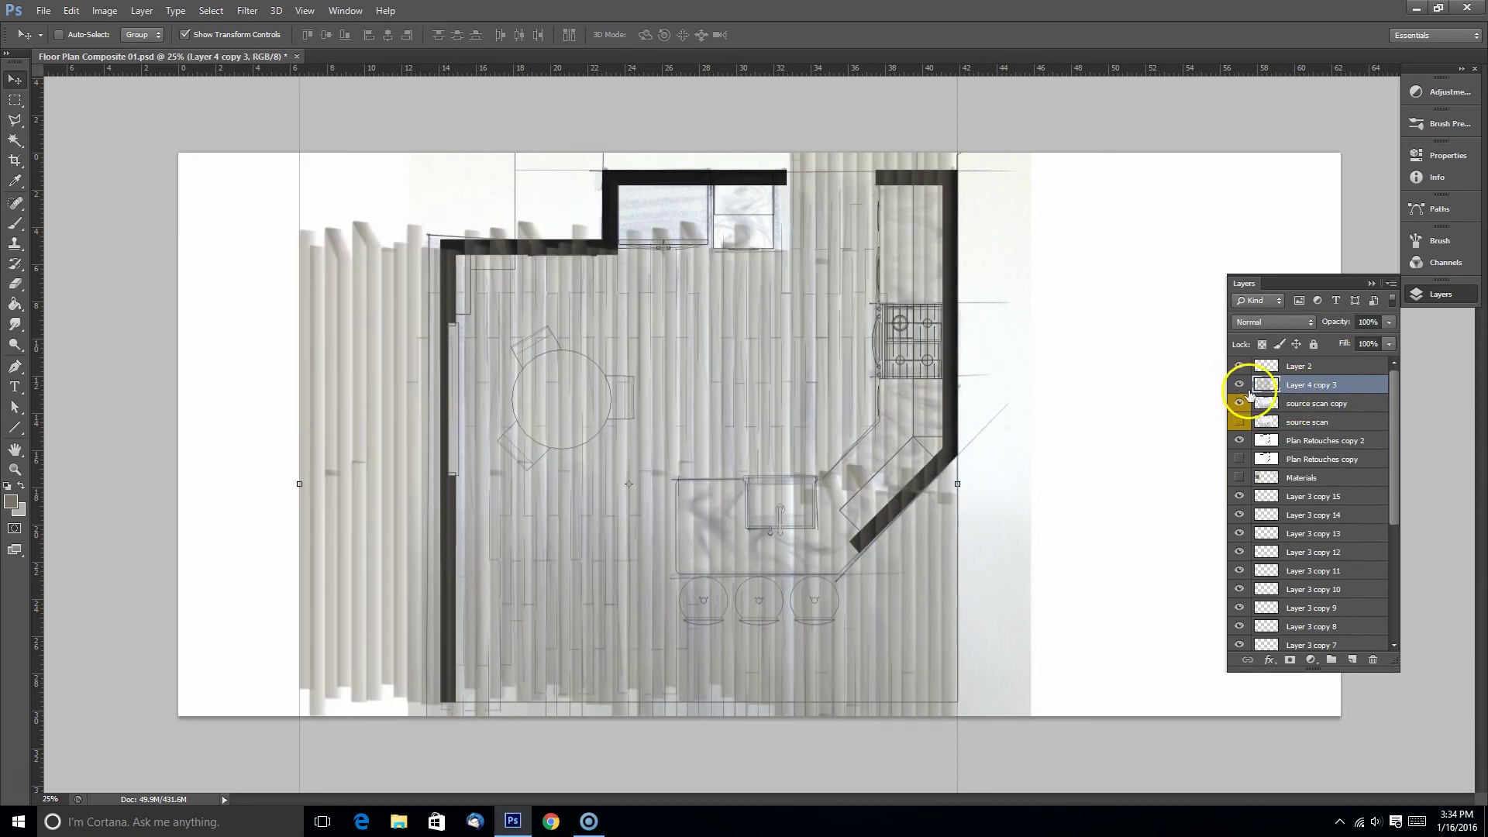
Step: Clear the painted strokes outside the left wall and above the dining area's upper wall using rectangular selections
key(m)
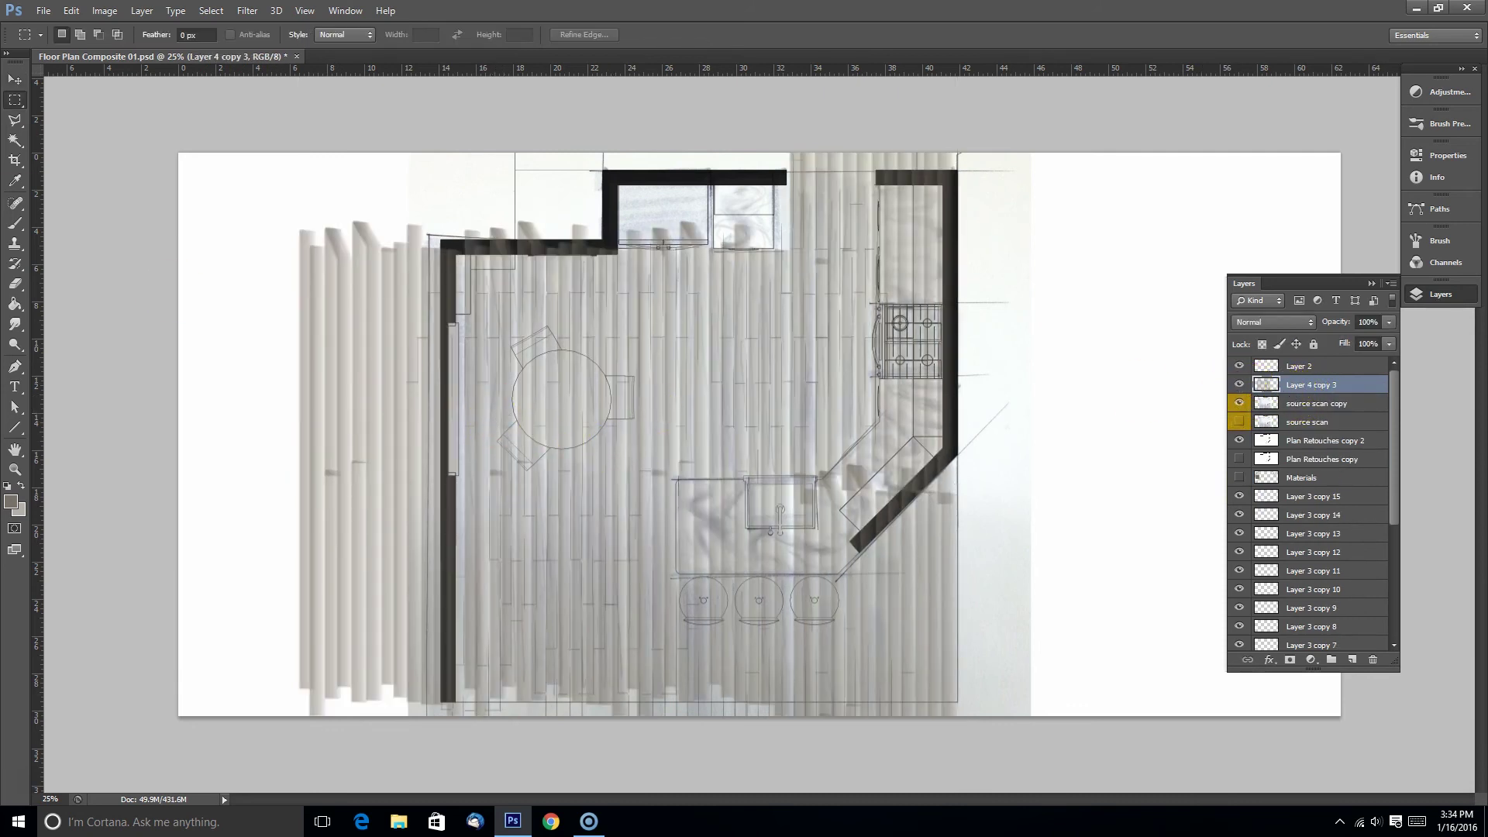
click(14, 100)
click(85, 101)
drag(248, 162, 465, 767)
key(Delete)
click(419, 123)
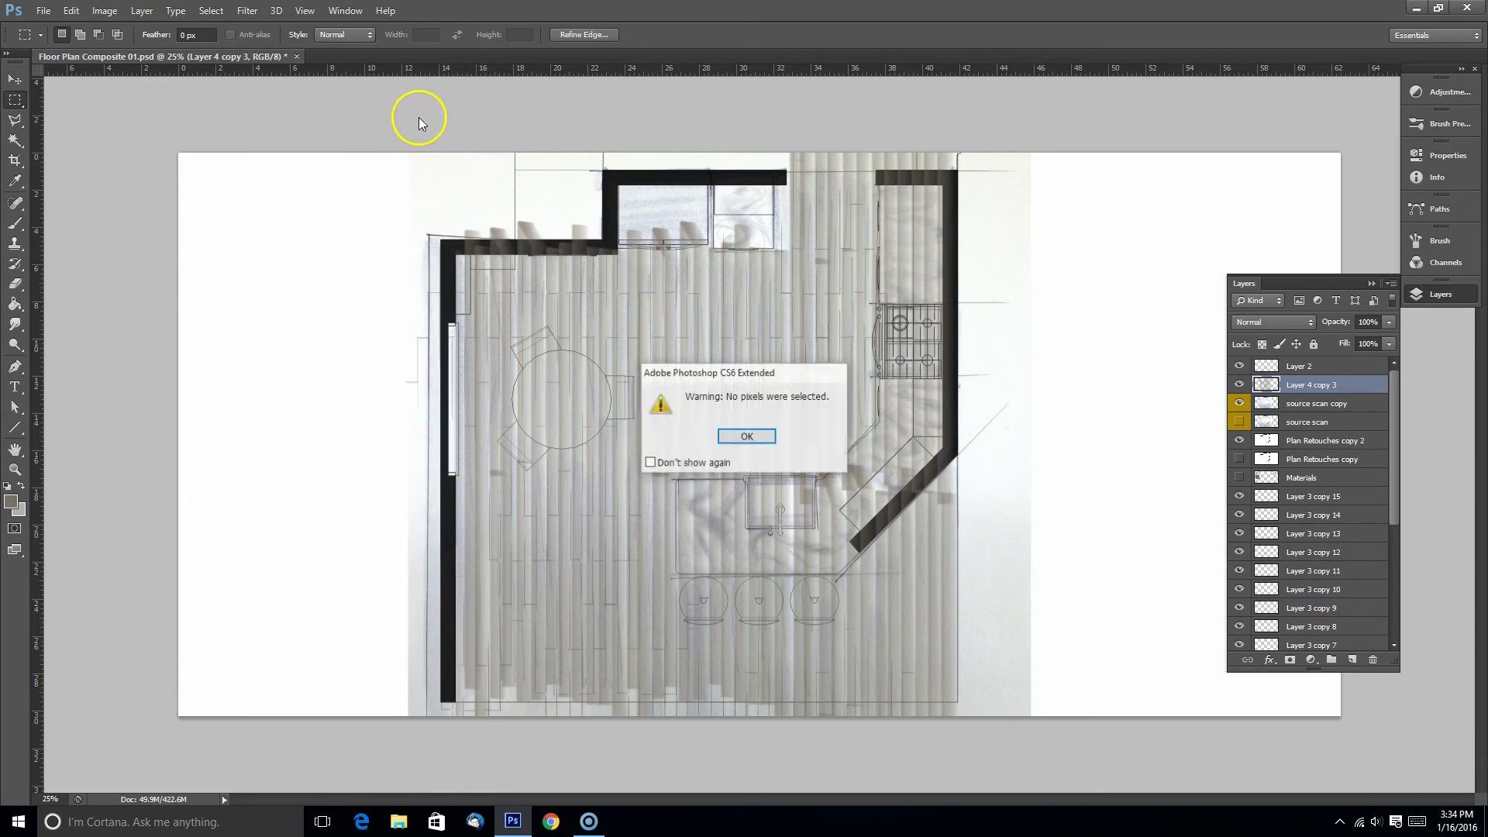
click(748, 436)
drag(404, 153, 615, 251)
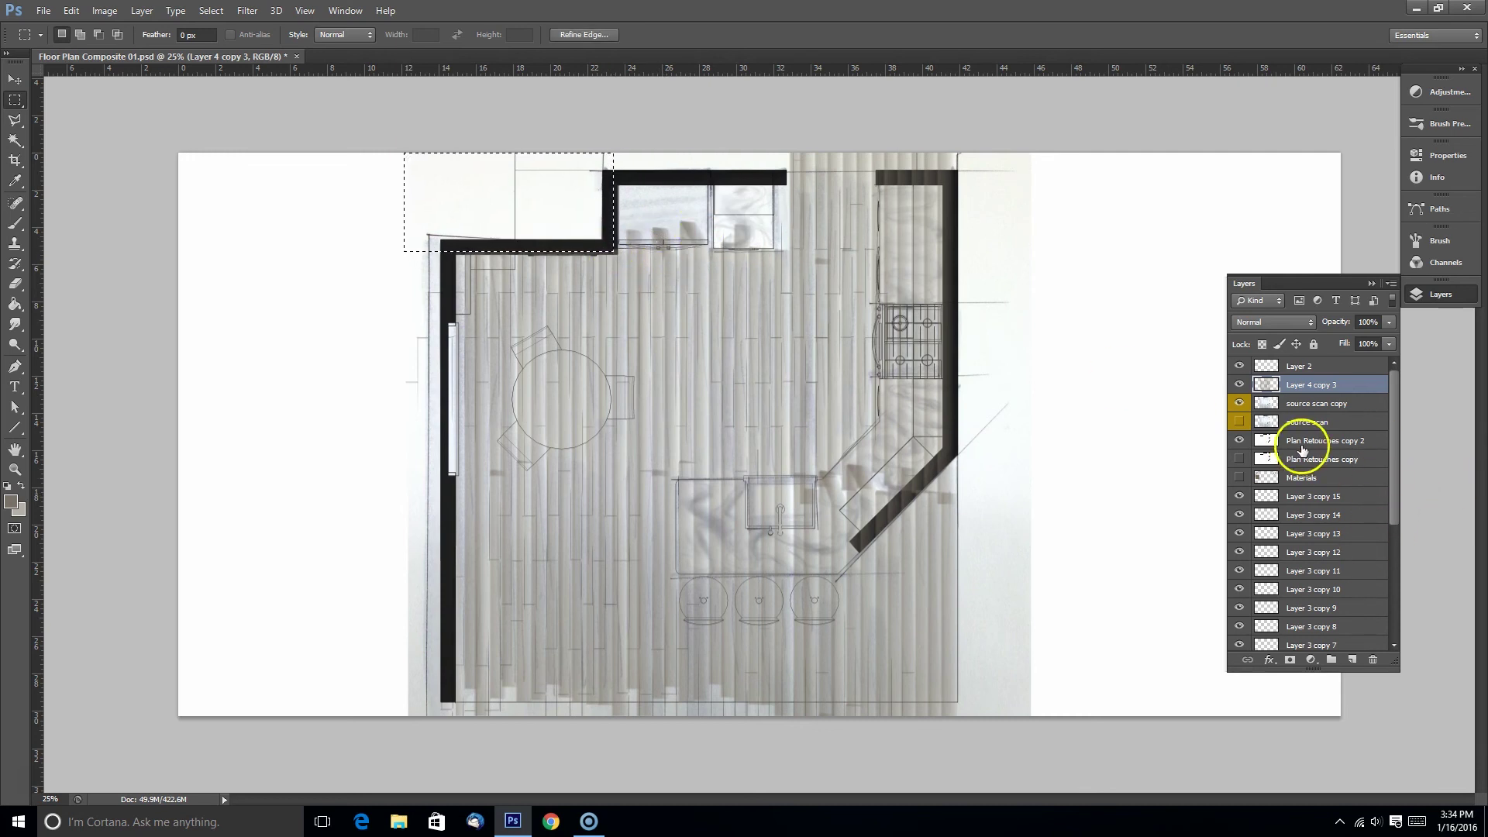
Step: Select the black walls on Plan Retouches copy 2, clear that area from the merged stroke layer and deselect
click(1300, 444)
click(1239, 440)
click(1239, 440)
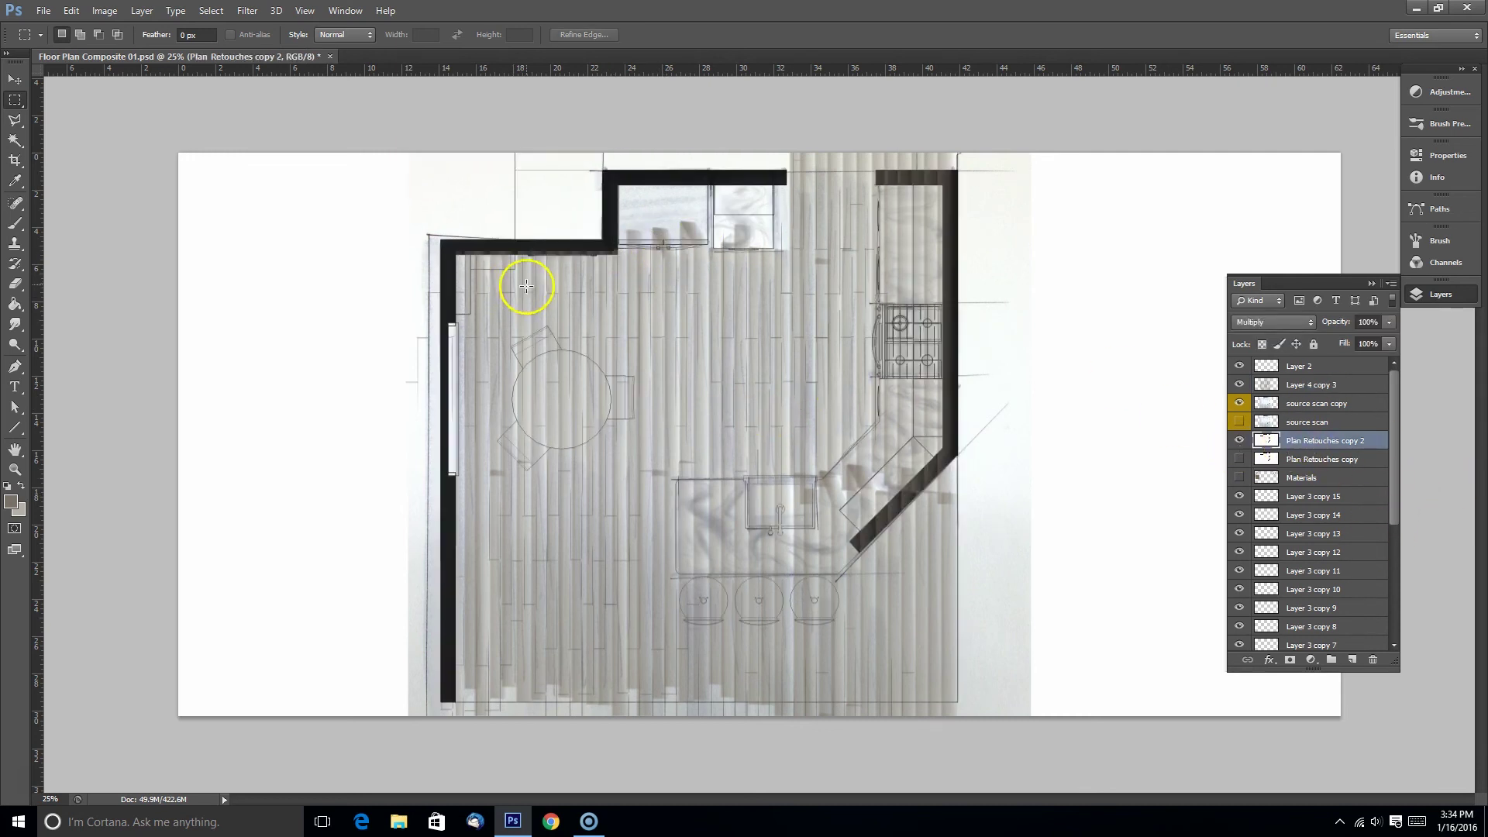
key(w)
shift+click(953, 208)
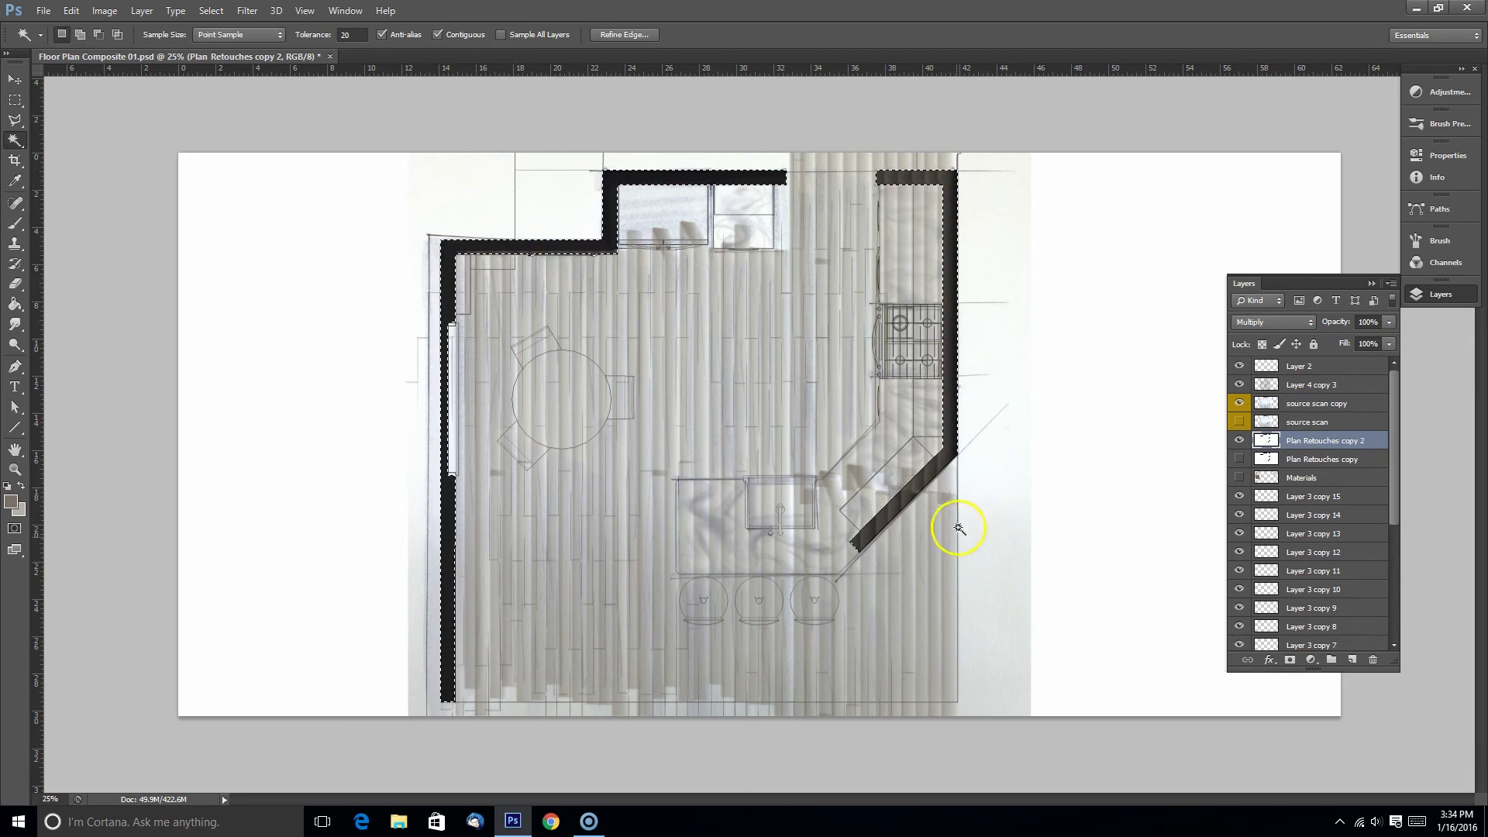
click(1263, 404)
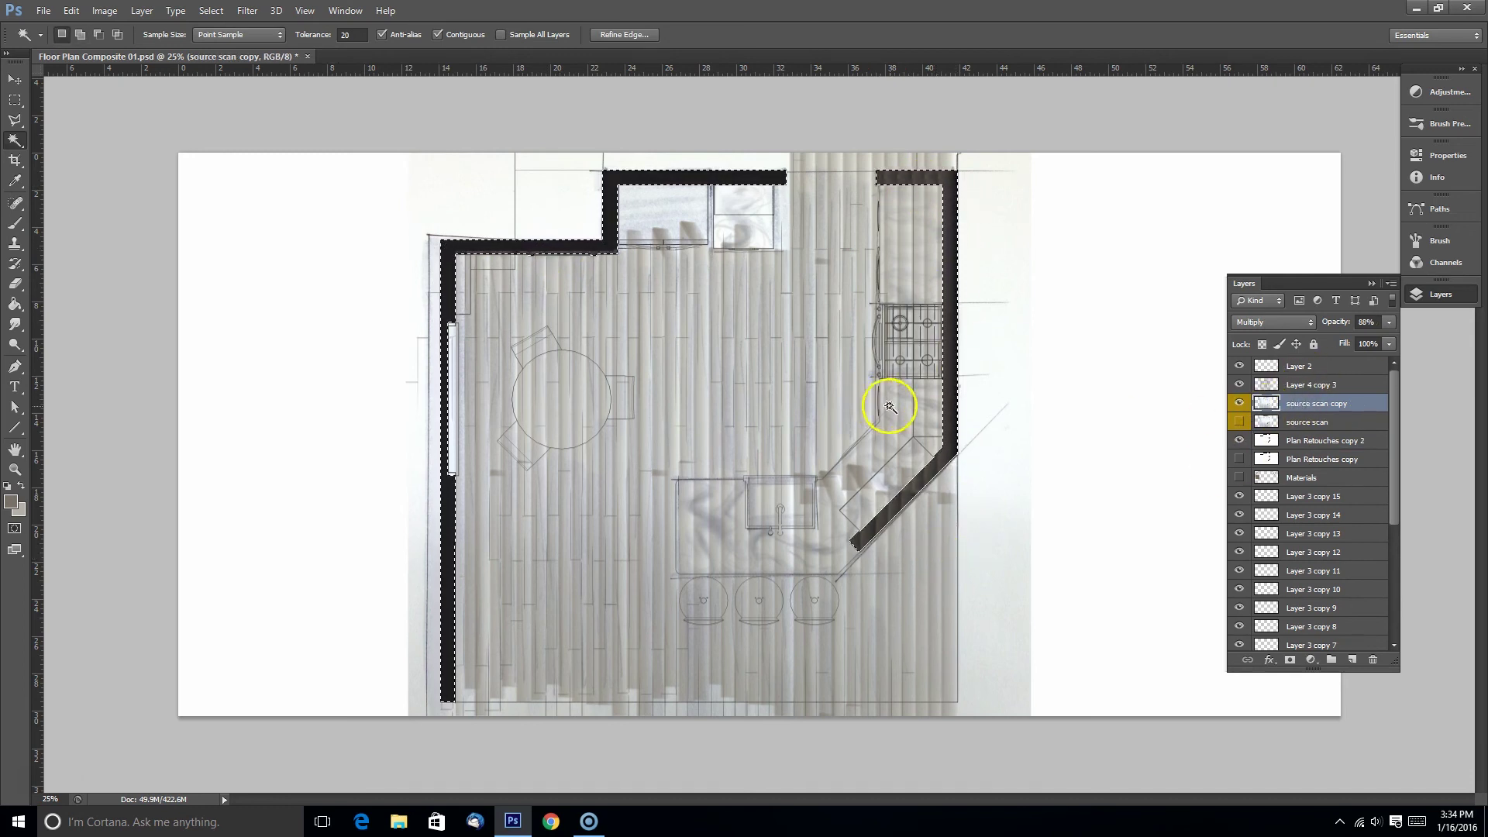
click(1239, 403)
click(1239, 403)
click(1271, 385)
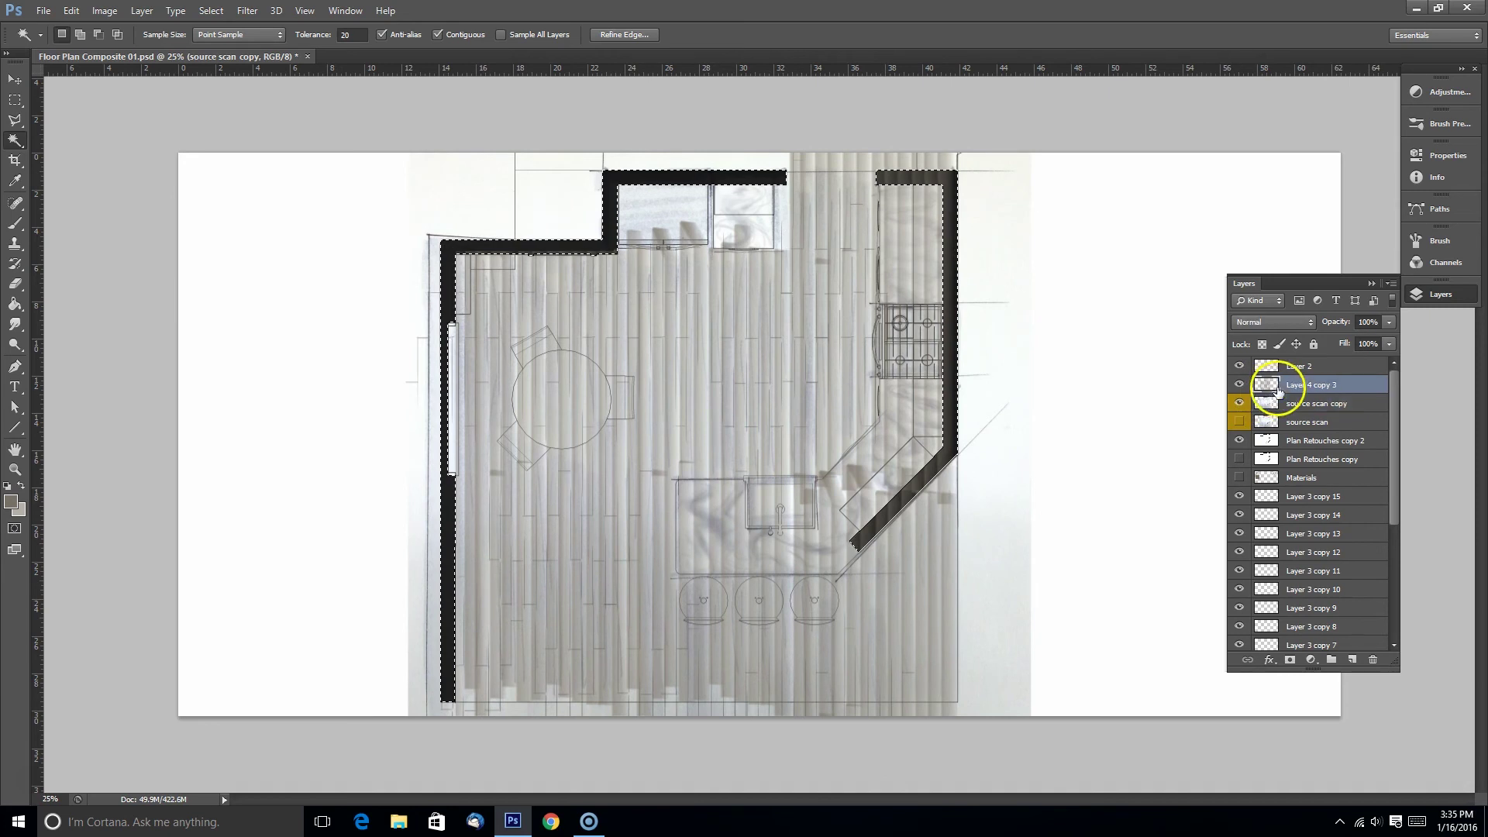
click(1238, 384)
click(1239, 384)
key(ctrl+d)
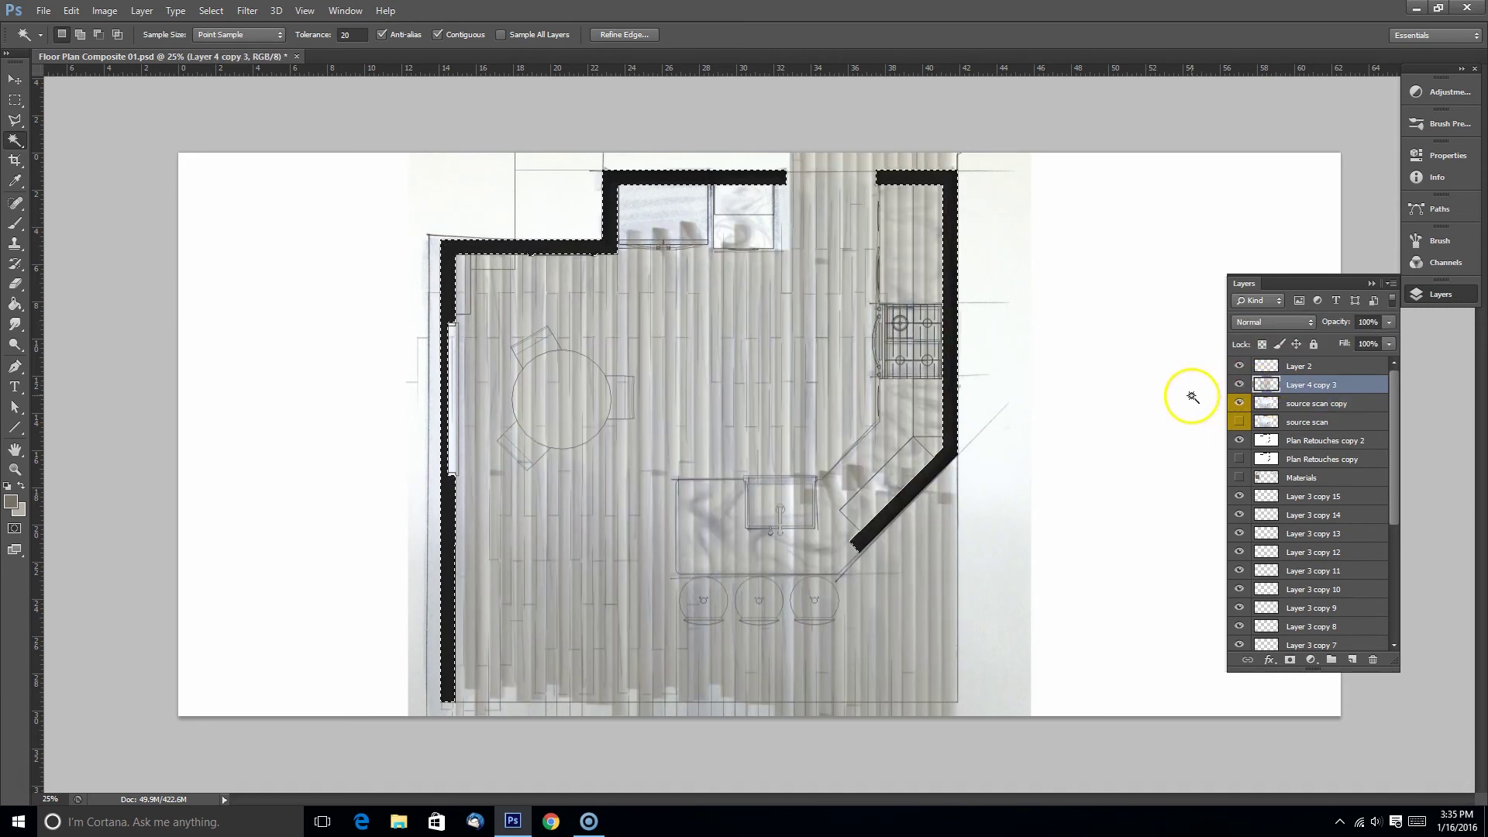
Step: Set the merged stroke layer's blend mode to Multiply and check the floor up close
click(1302, 324)
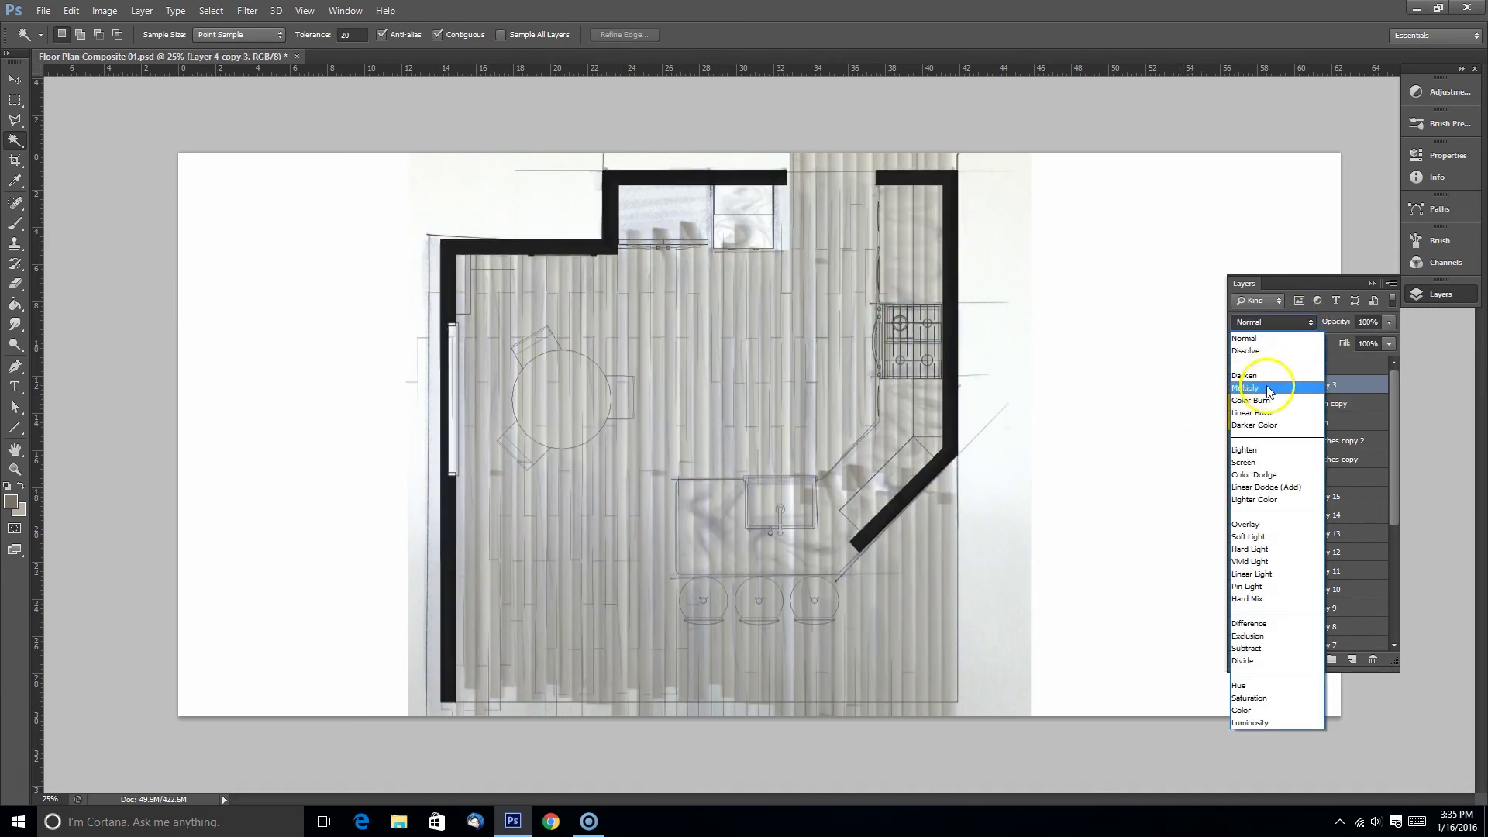
click(1271, 384)
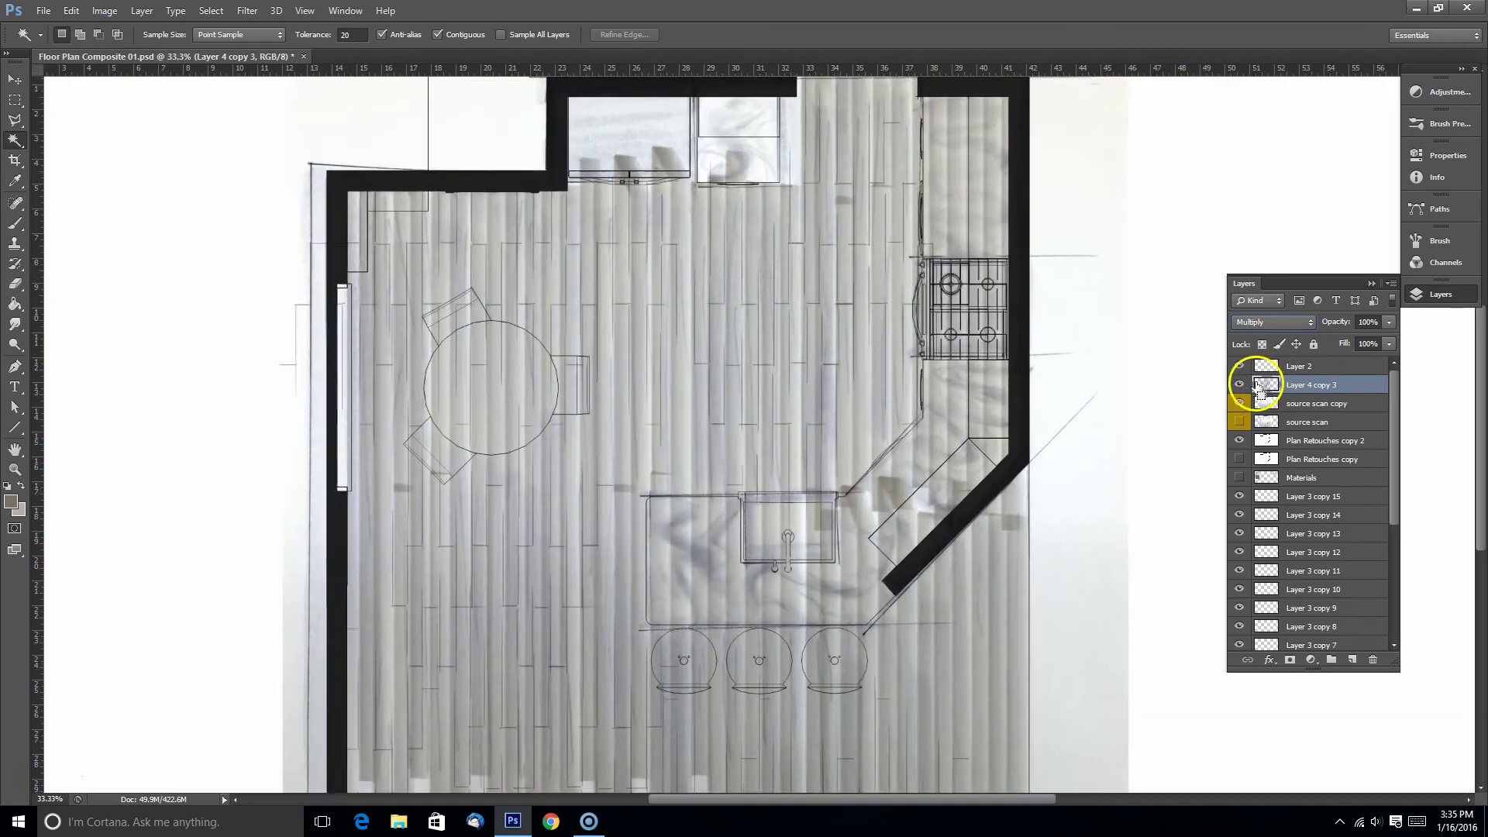
scroll(820, 431, up, 4)
scroll(794, 465, down, 4)
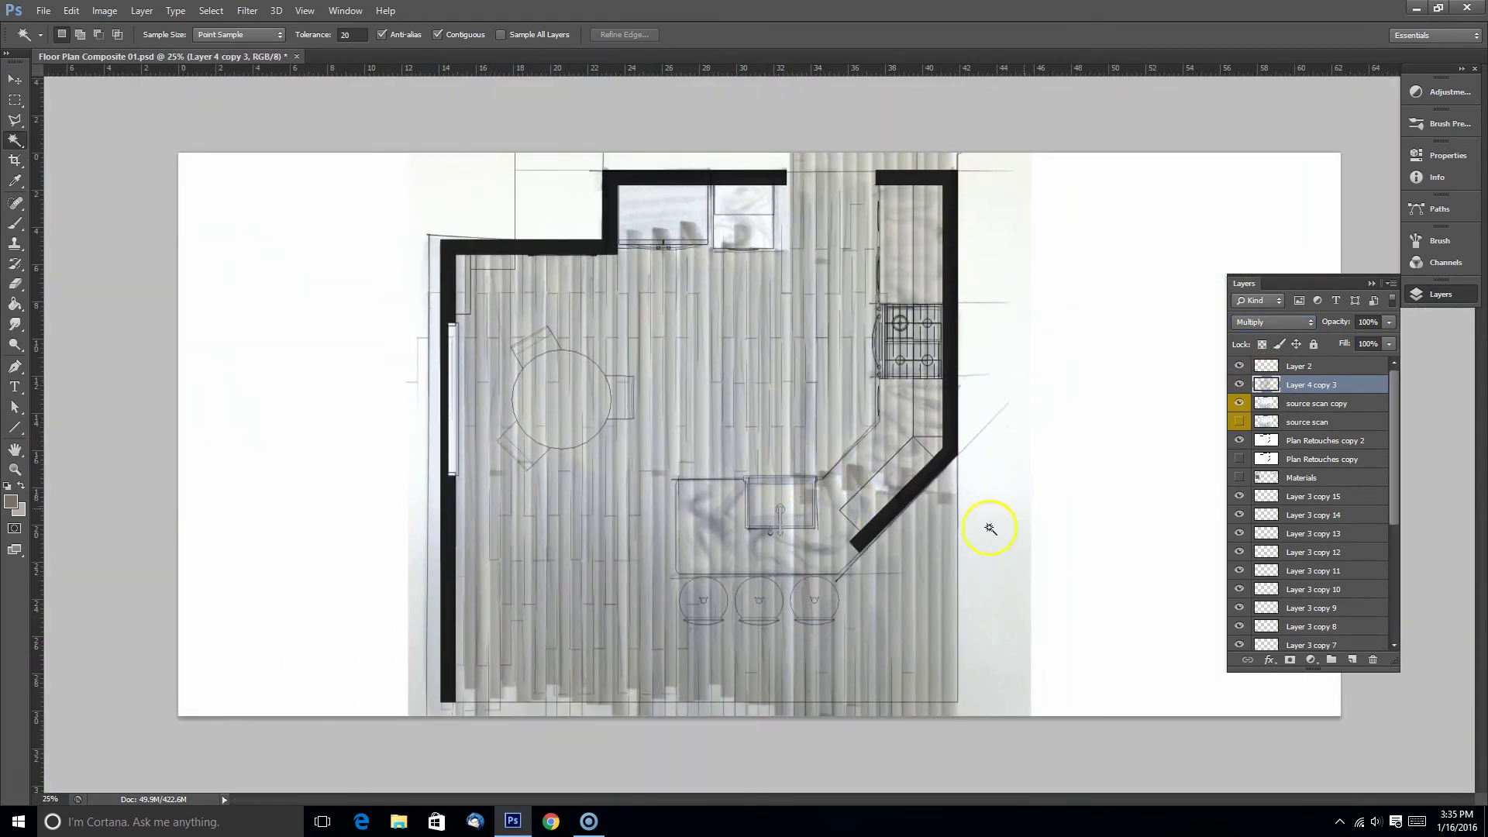
Step: Select the island, countertop, sink and refrigerator areas on Plan Retouches copy 2 and clear them from Layer 4 copy 3
click(1302, 440)
click(1239, 440)
click(1239, 440)
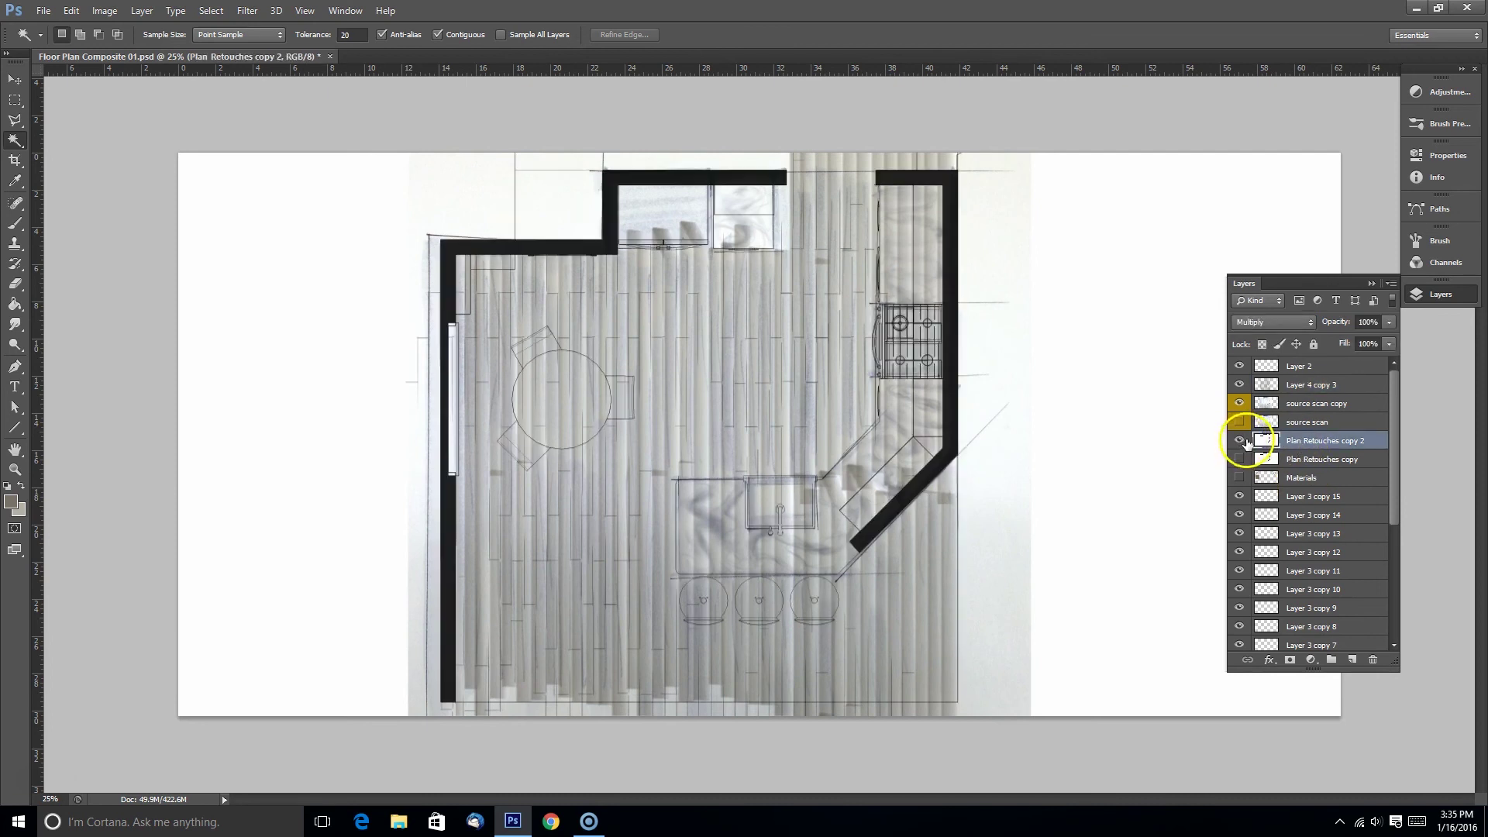
click(770, 536)
scroll(842, 487, up, 1)
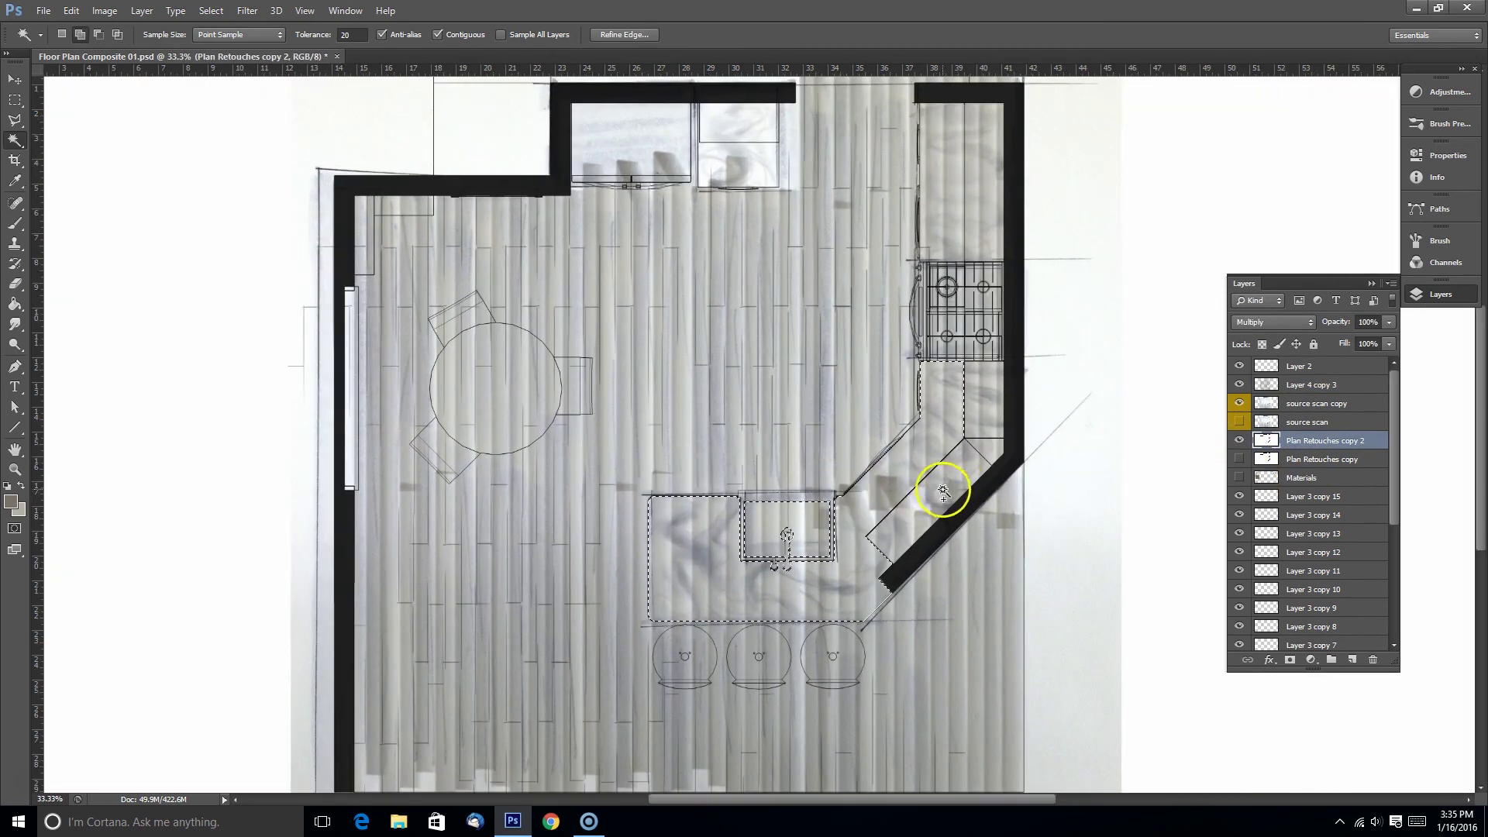
shift+click(983, 432)
shift+click(951, 198)
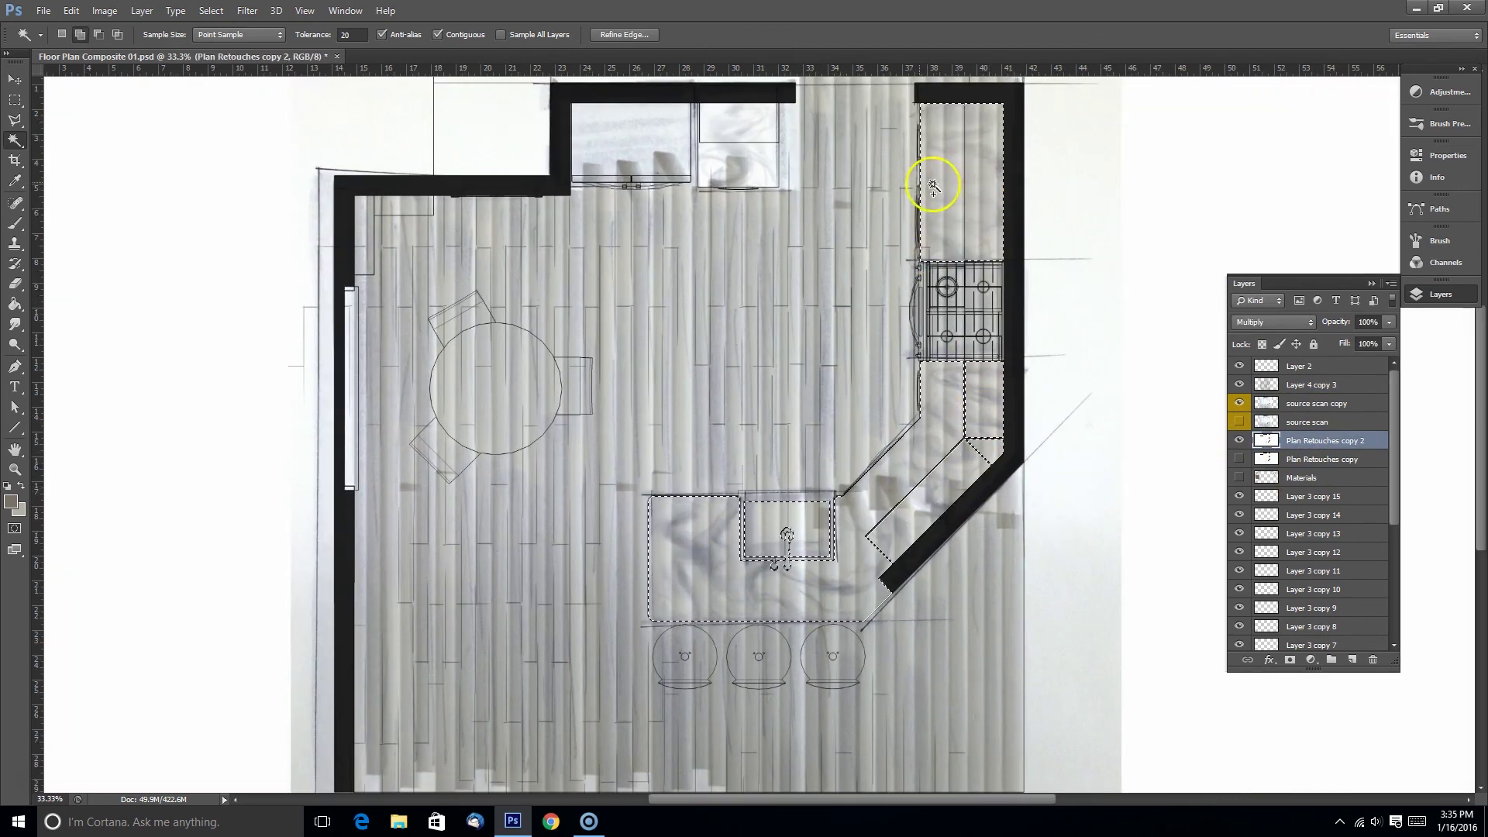
shift+click(744, 155)
shift+click(661, 151)
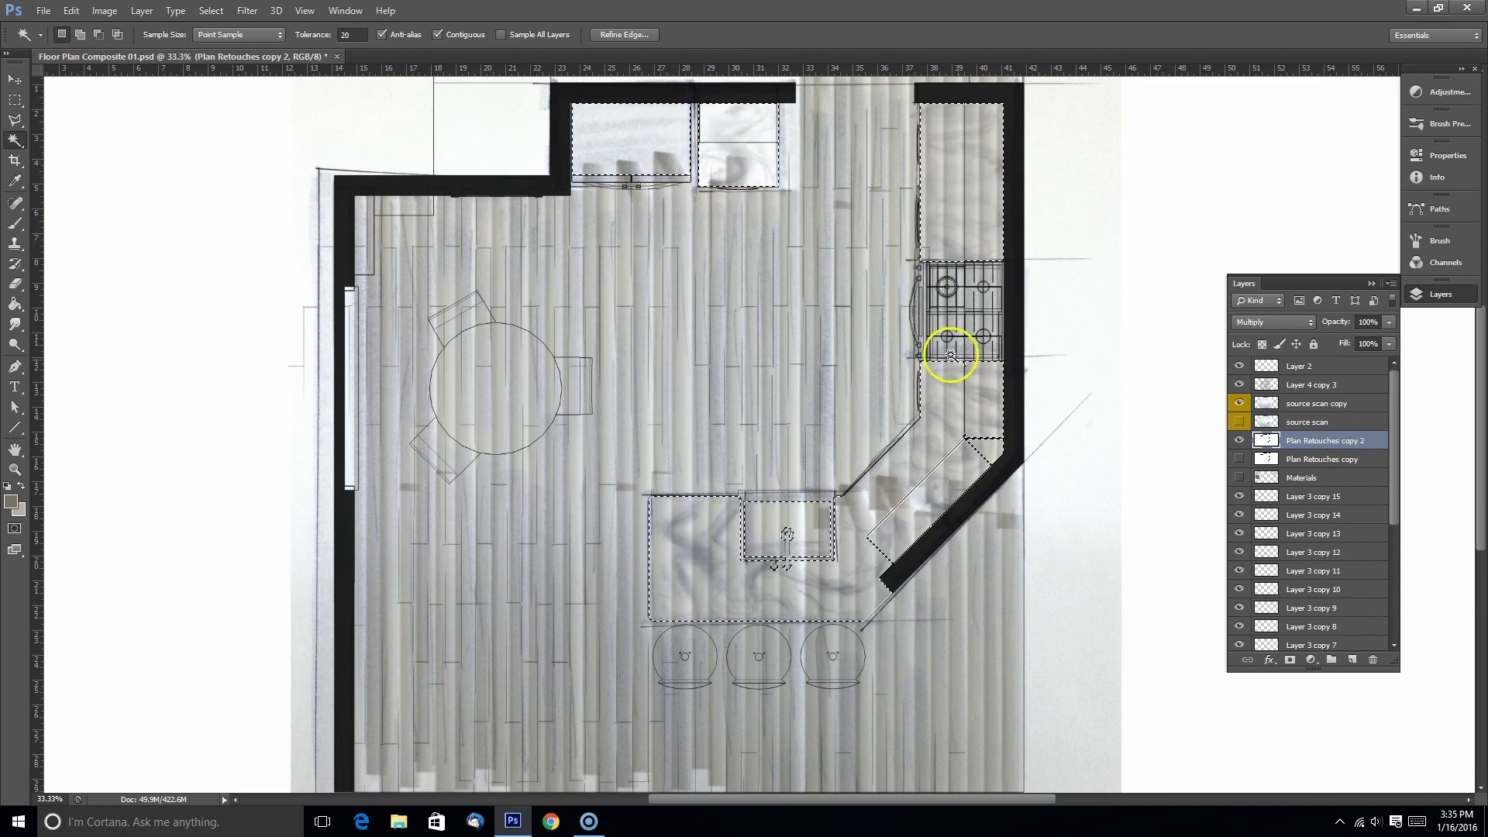
click(1266, 384)
click(1239, 386)
click(1239, 385)
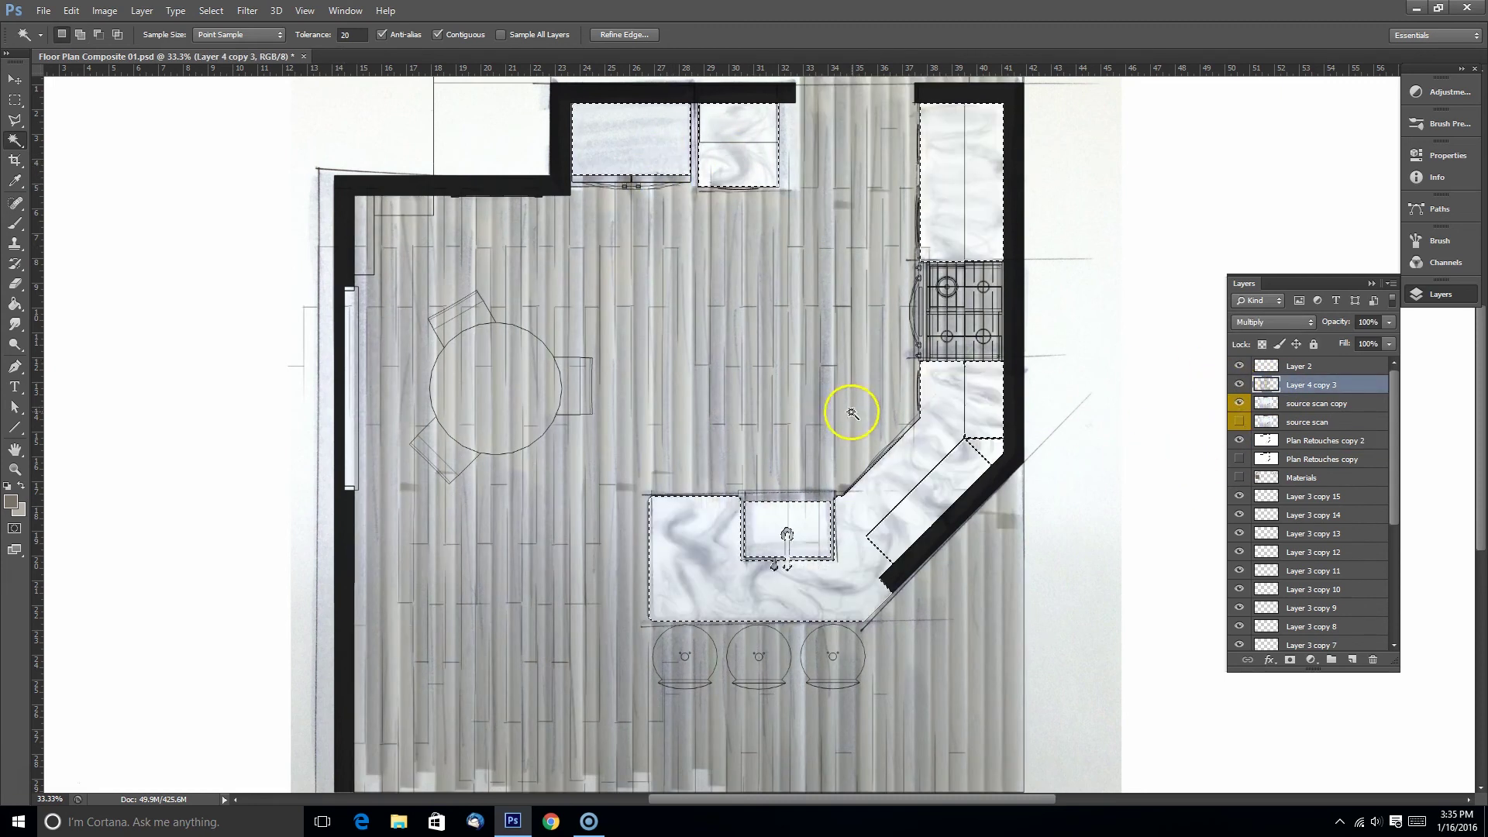
Step: Deselect and reduce the eraser to a small tip for cleaning around the refrigerator handles on Layer 4 copy 3
key(e)
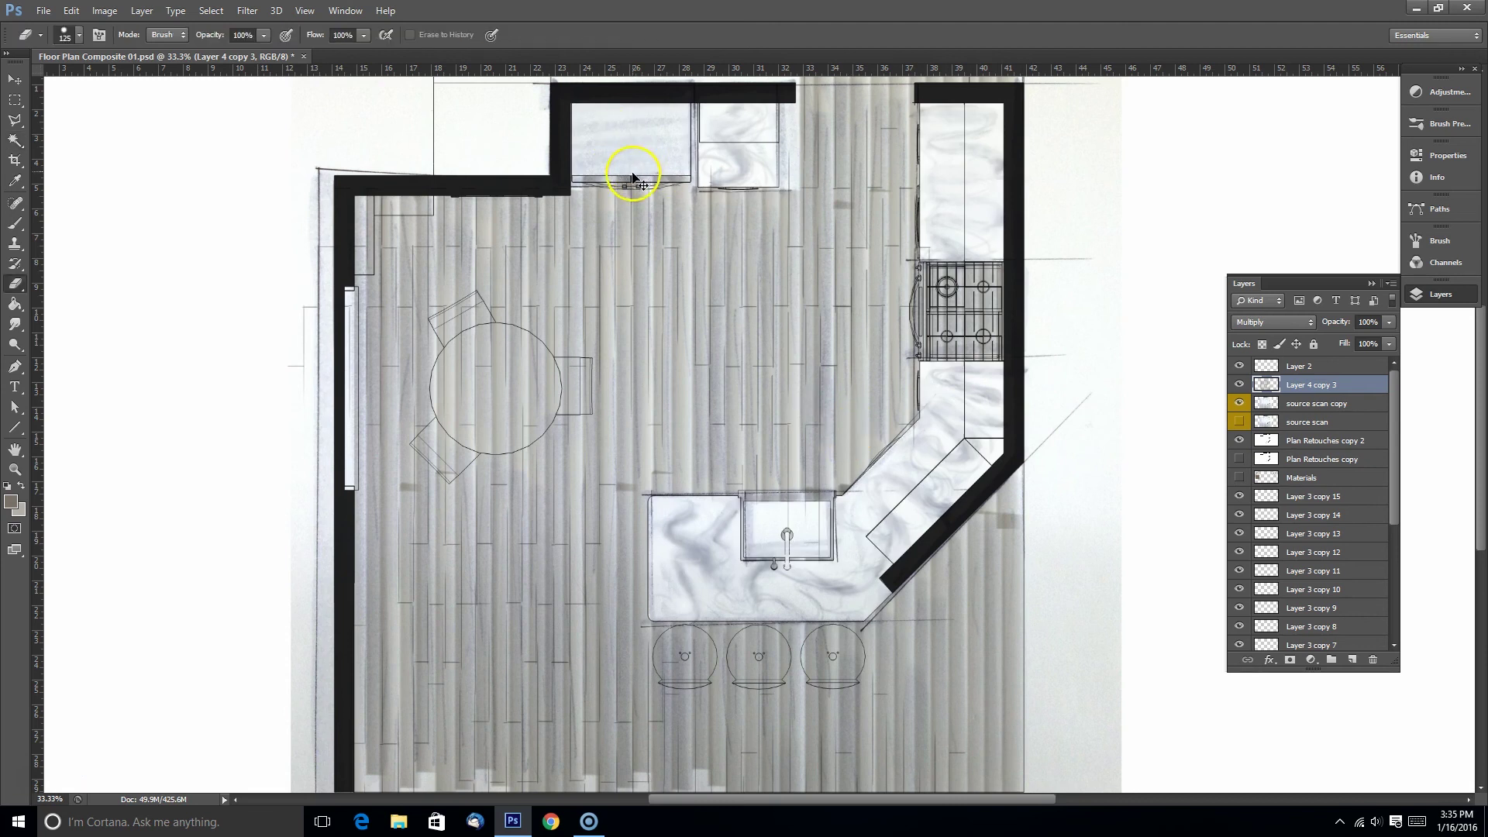
key(ctrl+plus)
drag(610, 238, 633, 356)
key(bracketleft)
key(bracketleft)
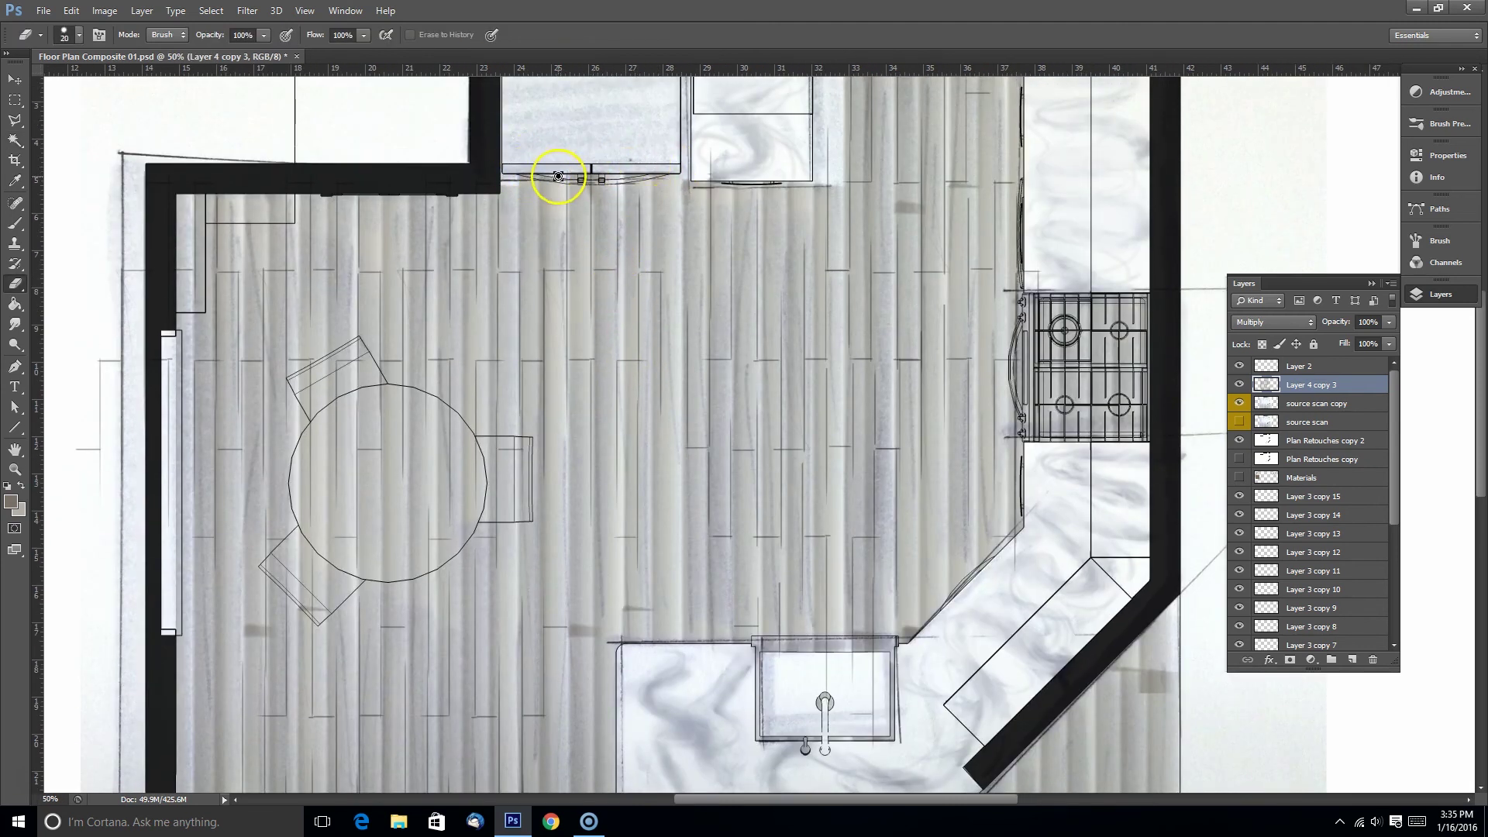
key(bracketleft)
key(ctrl+plus)
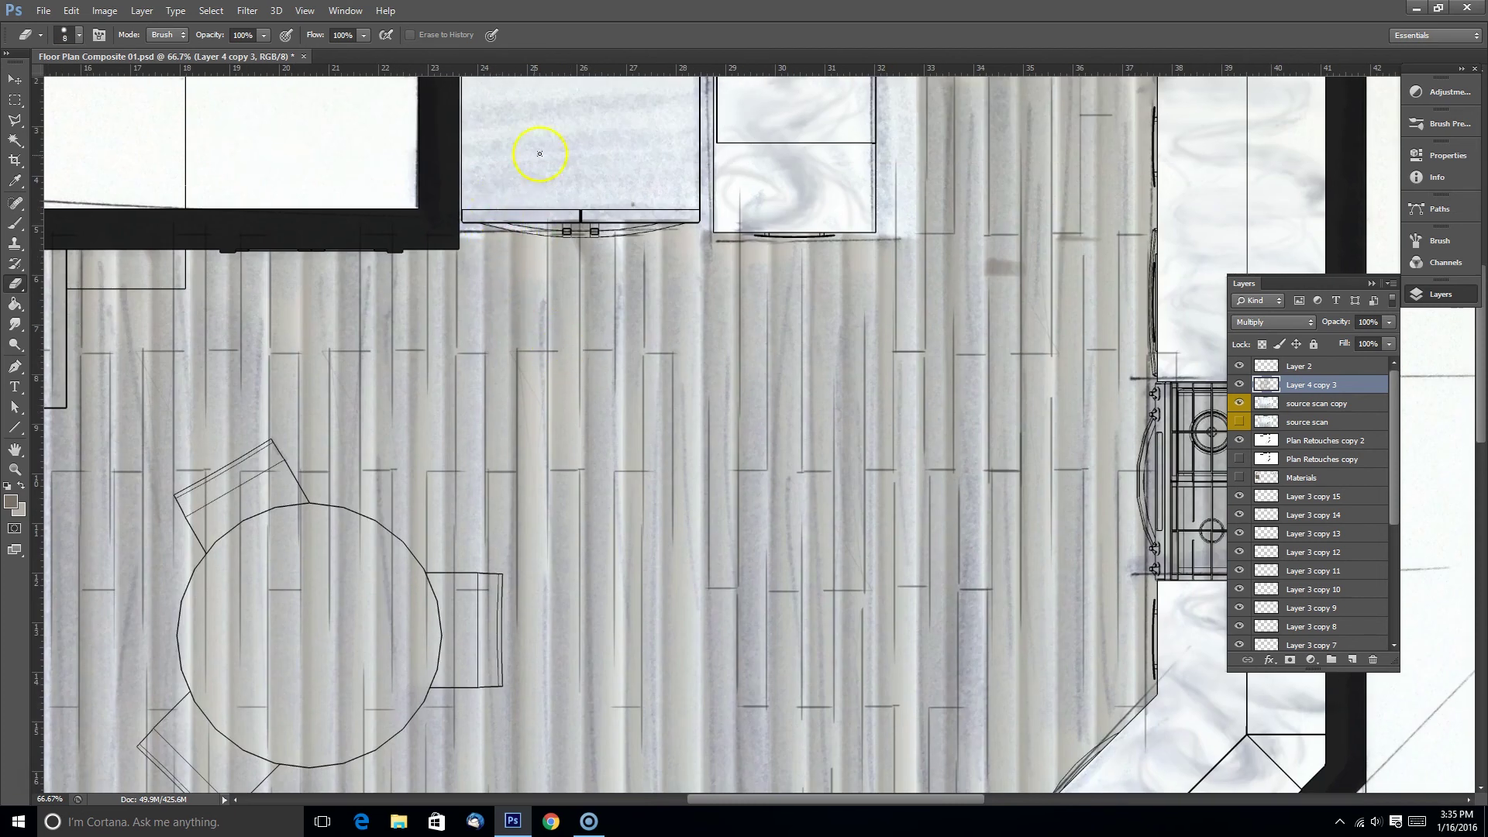
Step: Clear the painted floor strokes over the stove on Layer 4 copy 3 using a rectangular selection
drag(906, 301, 720, 248)
drag(1000, 423, 934, 411)
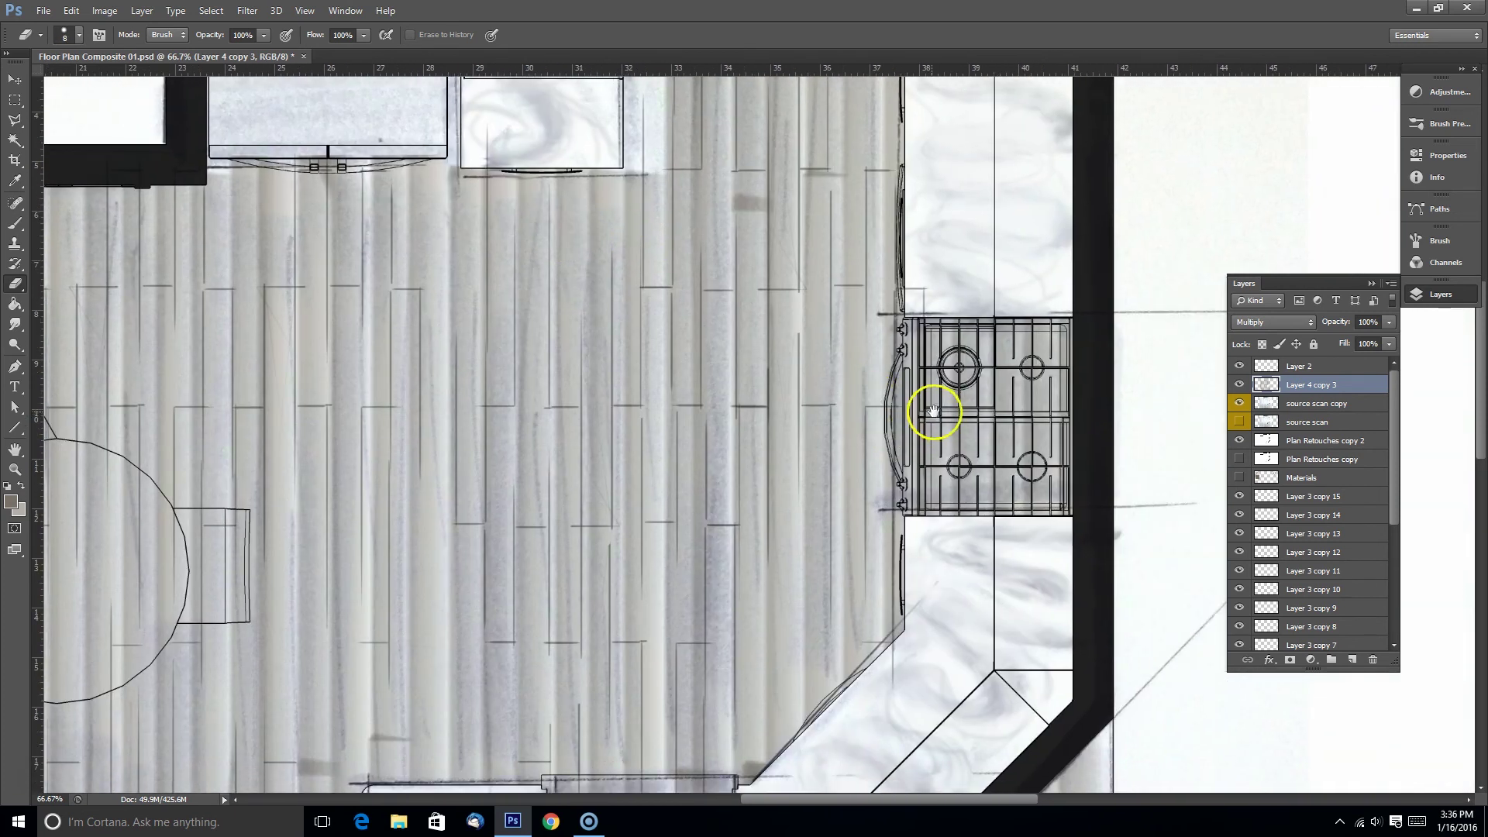
key(m)
mouse_move(1096, 295)
mouse_down()
mouse_move(1039, 498)
mouse_move(902, 550)
mouse_up()
scroll(913, 504, down, 4)
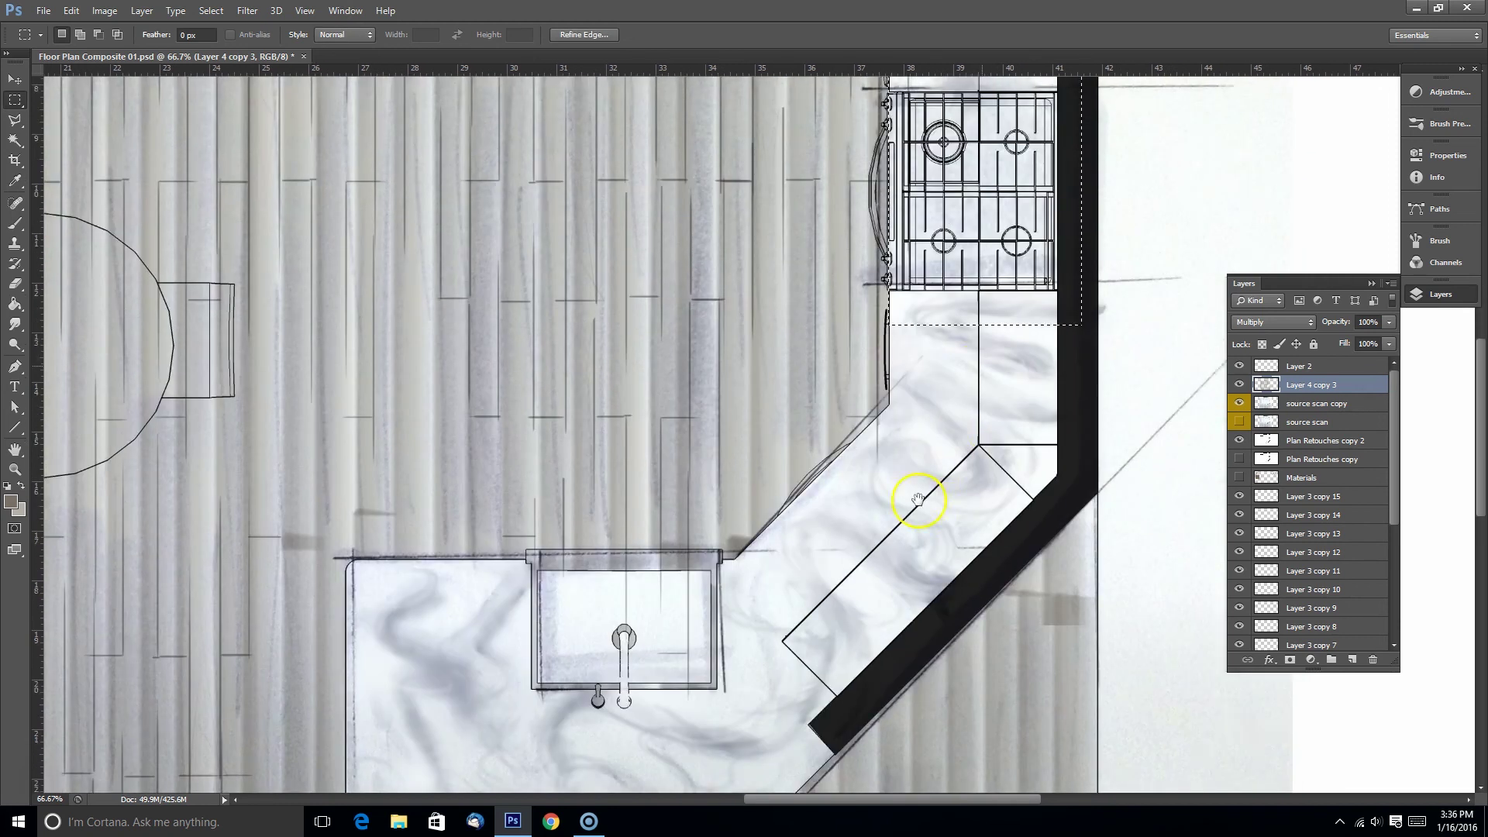
Step: Select the sink rim on Plan Retouches copy 2, clear that area from Layer 4 copy 3 and deselect
key(ctrl+plus)
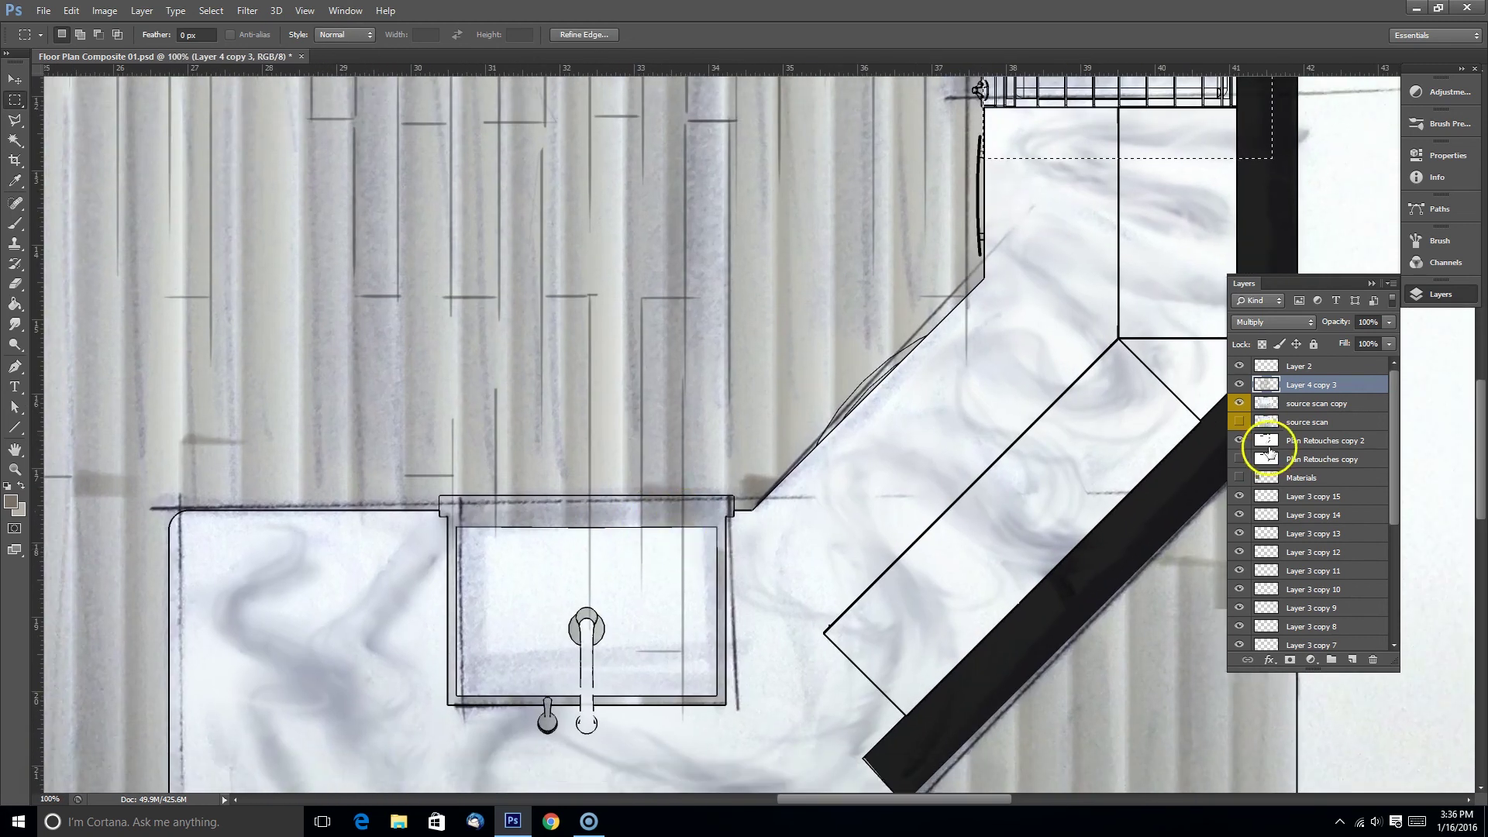
click(1271, 439)
key(w)
click(601, 512)
click(1309, 385)
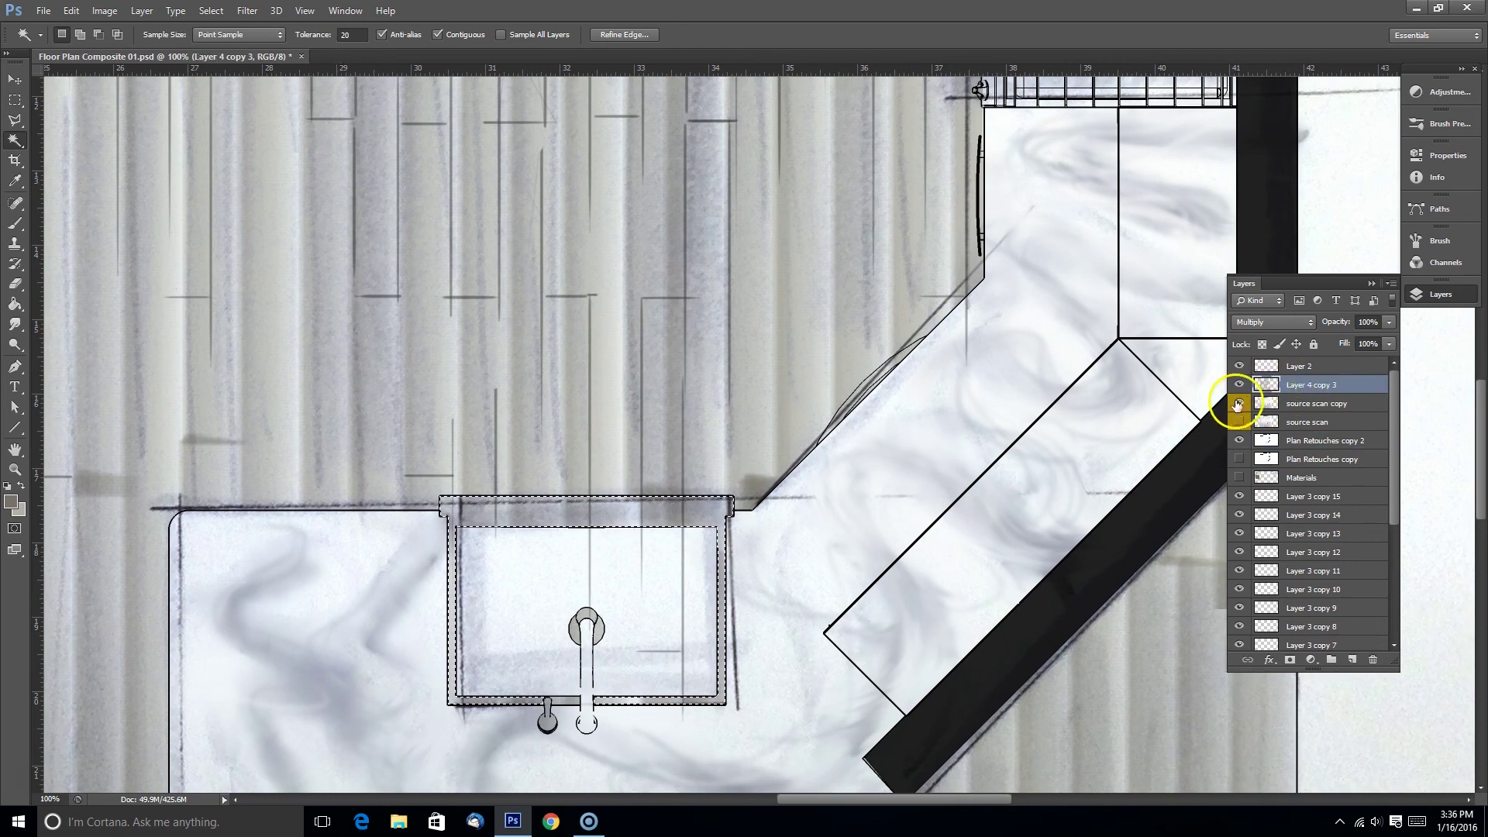
drag(812, 563, 824, 509)
key(ctrl+d)
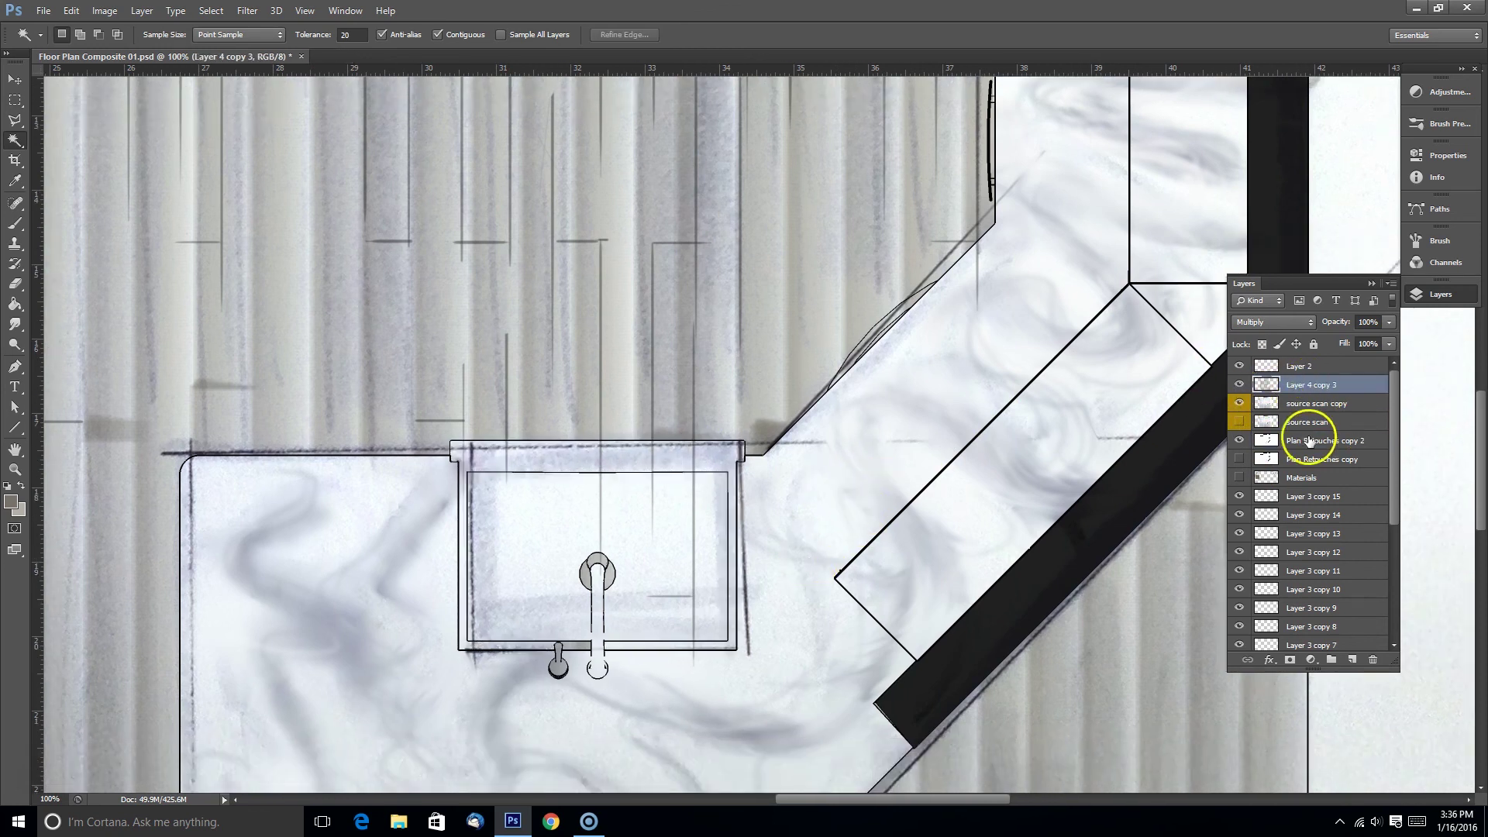
Step: Select Layer 3 and all its copies up to Layer 3 copy 15 and merge them into one layer
click(1271, 496)
key(ctrl+minus)
key(ctrl+minus)
key(ctrl+minus)
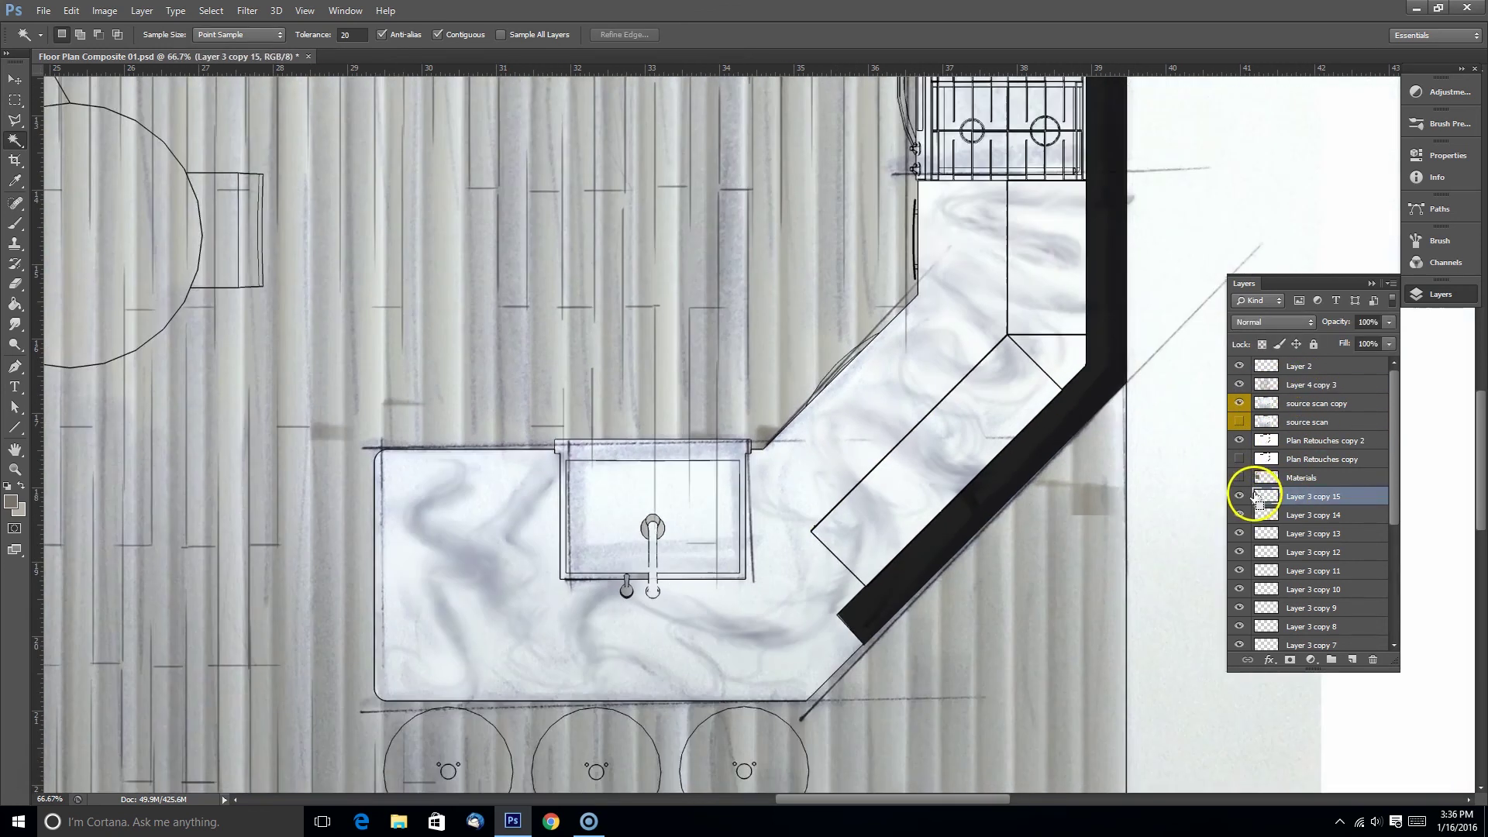
key(ctrl+minus)
click(1242, 607)
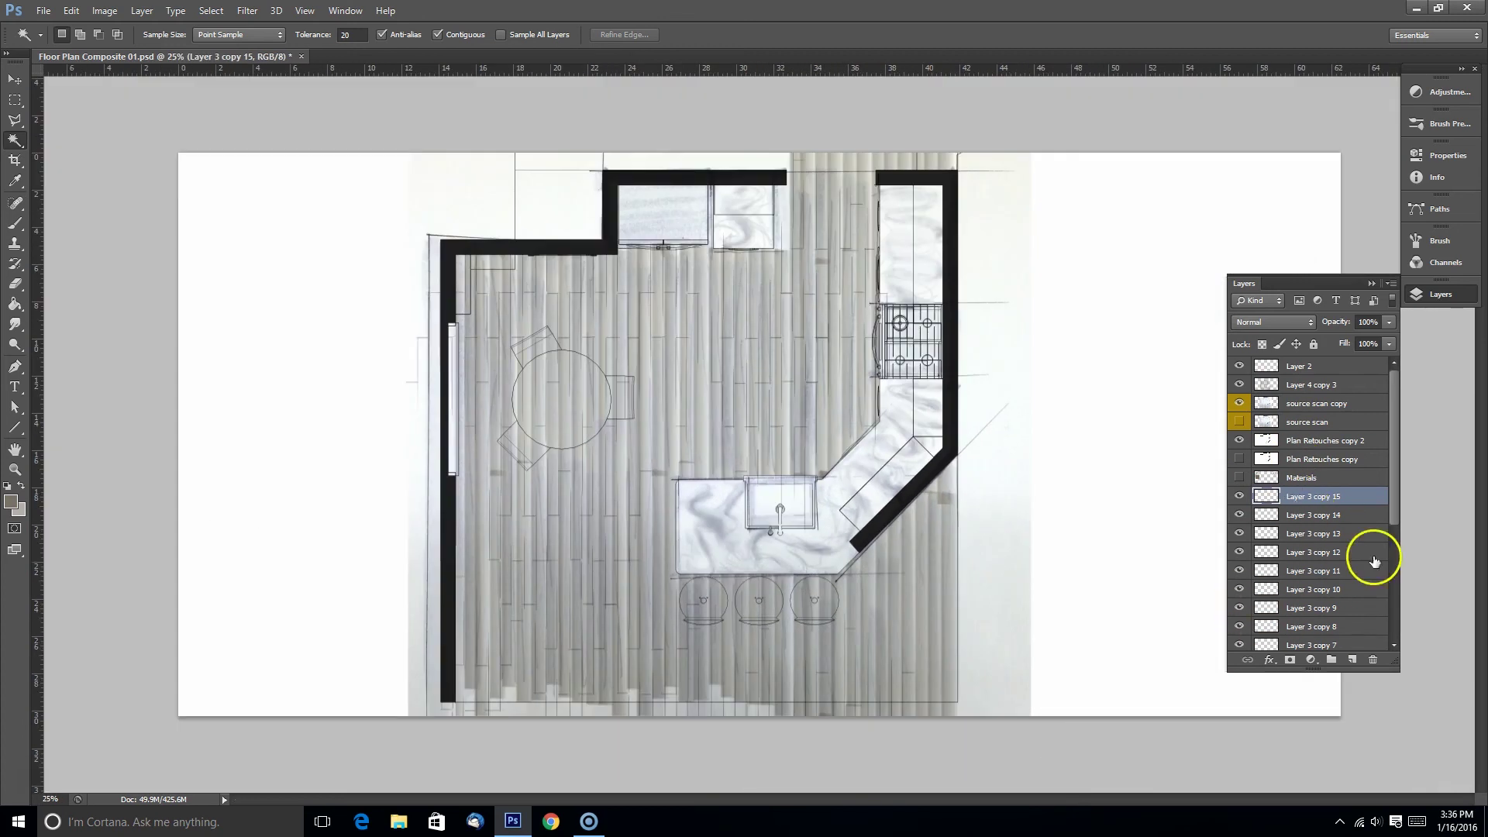
scroll(1384, 571, down, 3)
click(1302, 588)
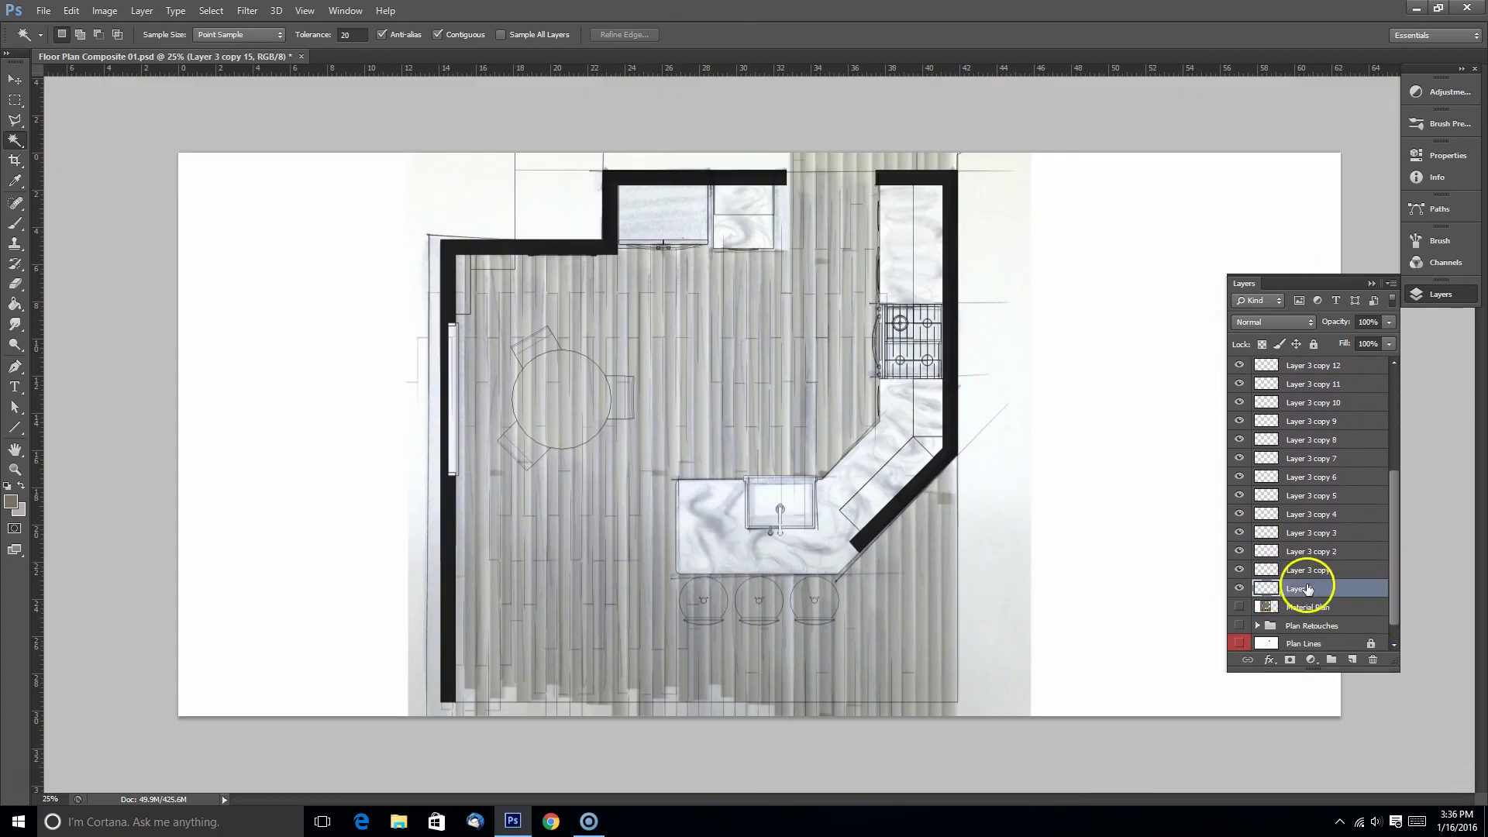
scroll(1396, 530, up, 3)
shift+click(1317, 449)
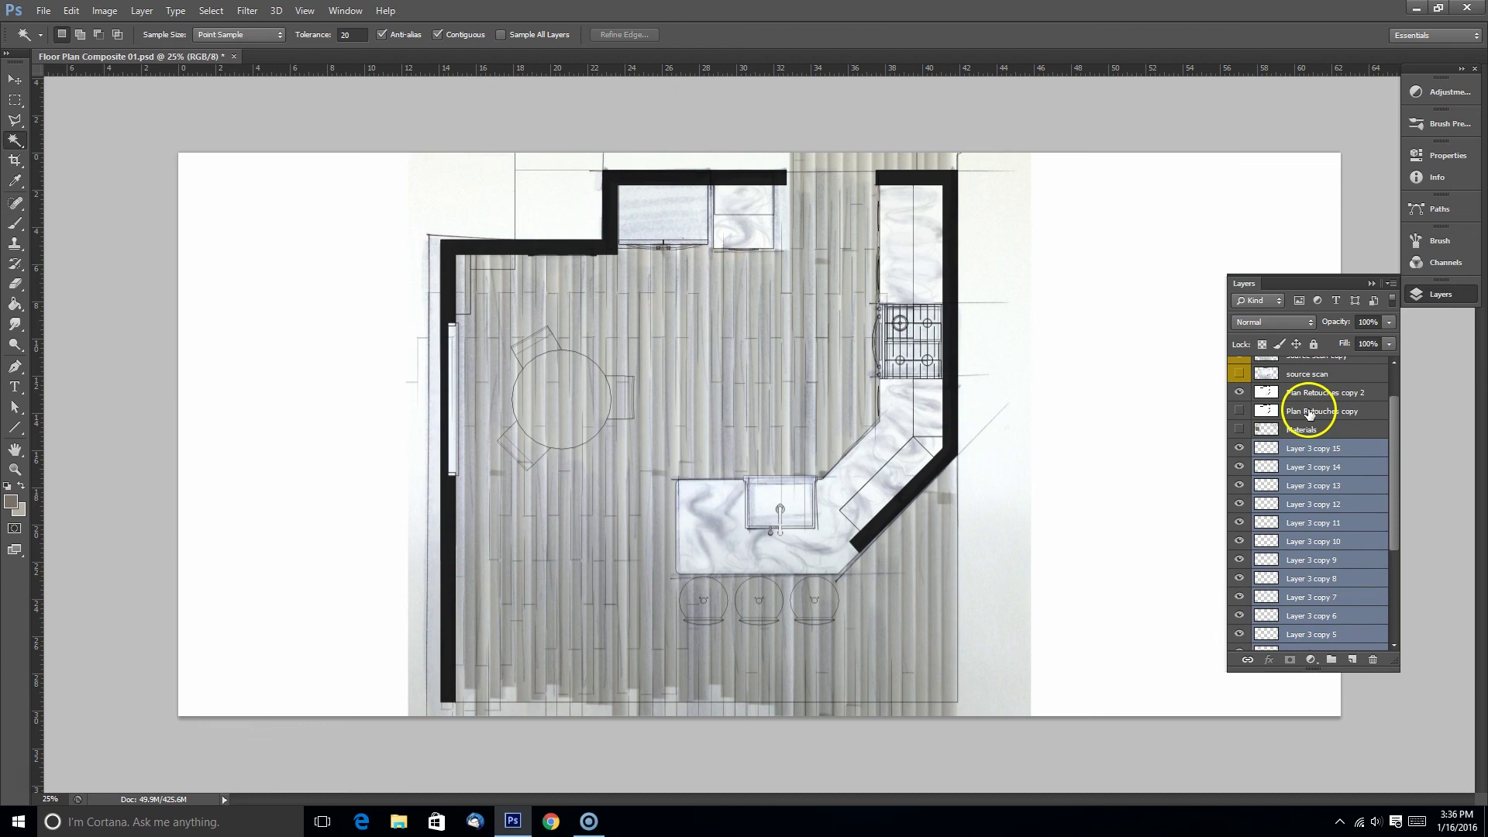
click(91, 14)
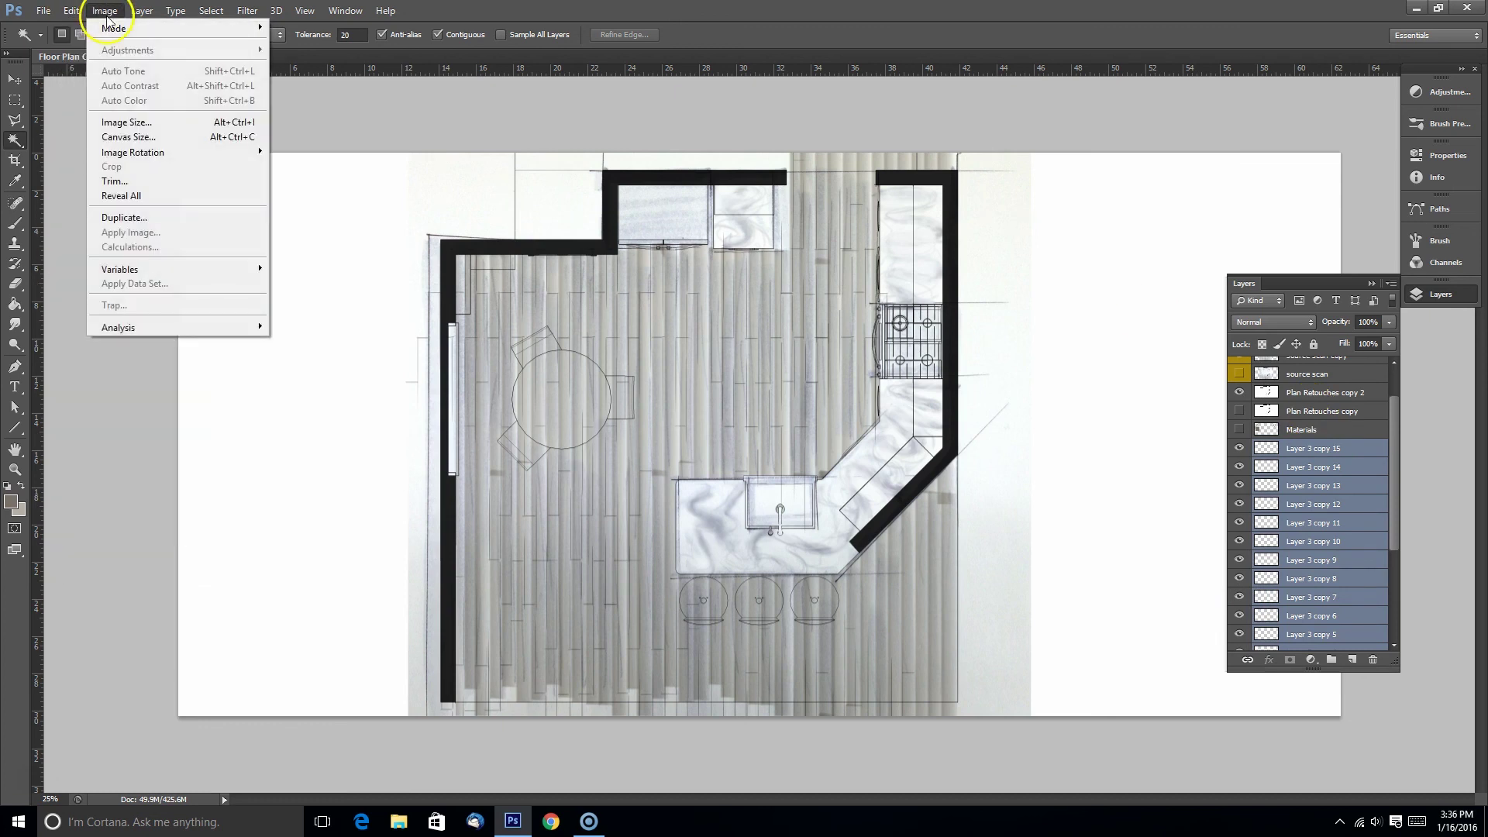
click(195, 504)
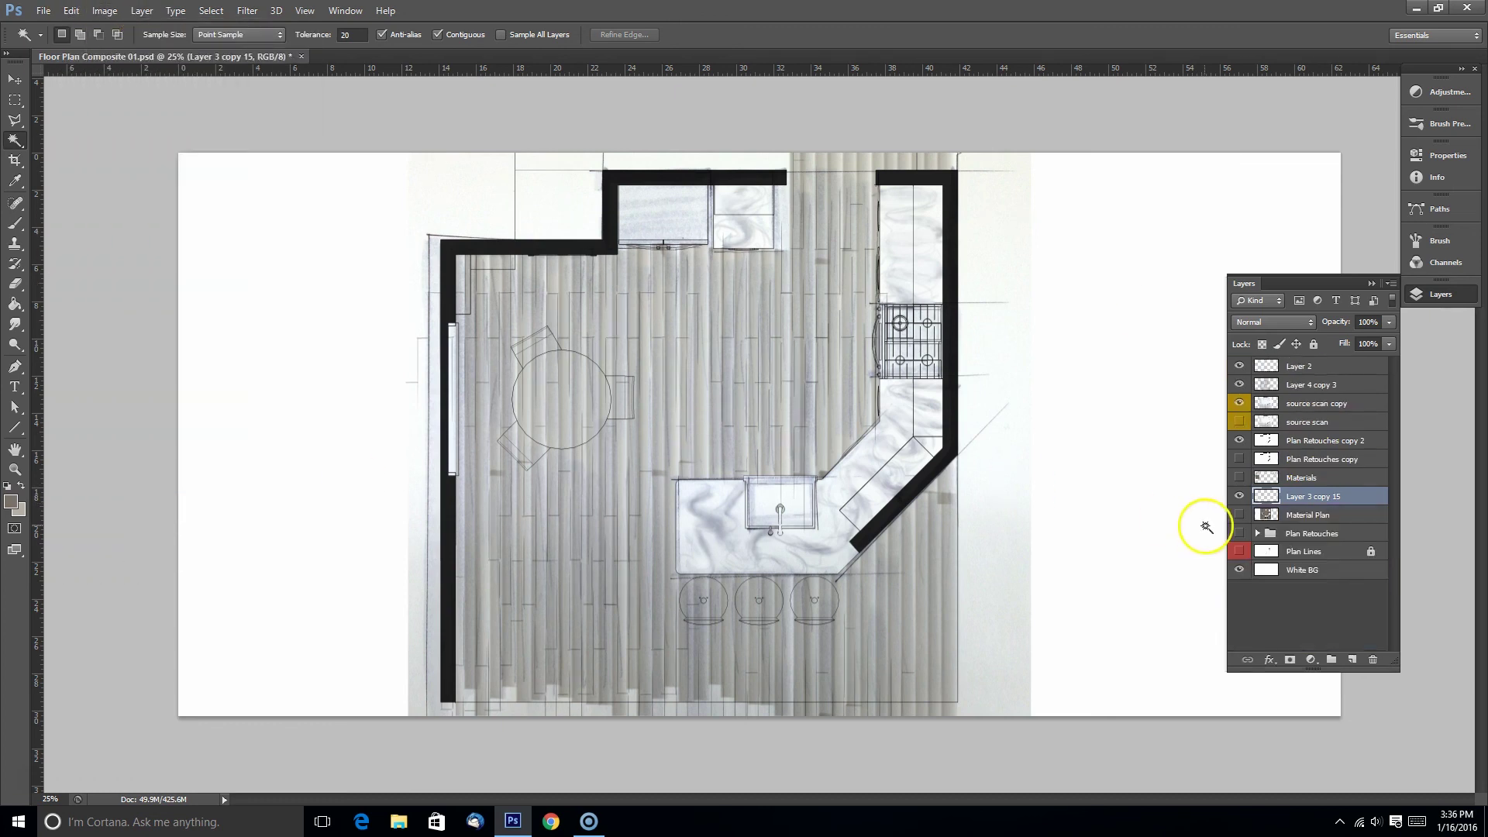
Step: Toggle the merged plank line layer's visibility to compare the floor with and without it
click(1239, 496)
click(1239, 496)
click(1239, 496)
click(1239, 496)
click(1239, 496)
click(1239, 496)
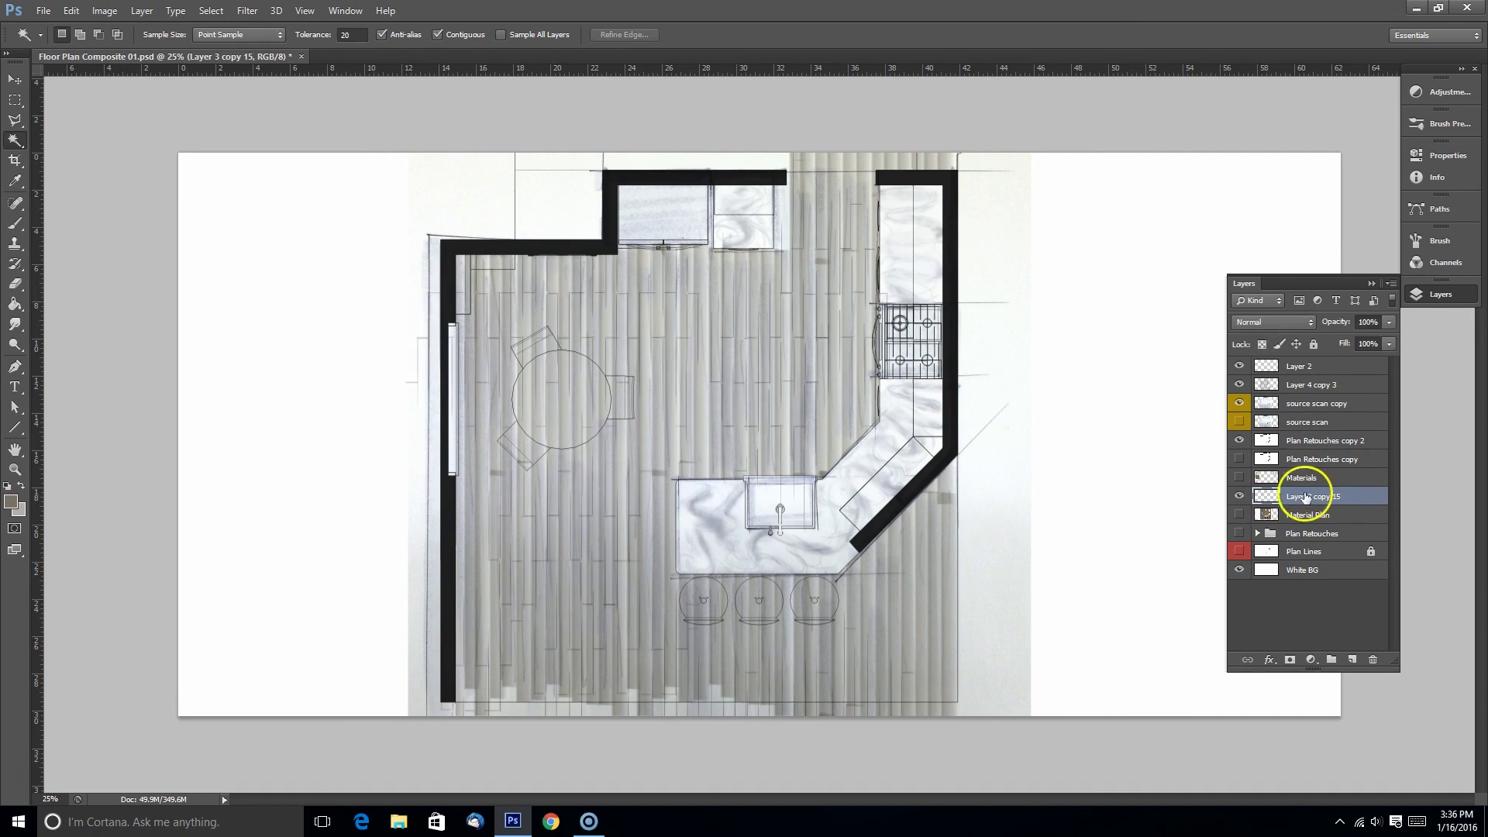
Step: Duplicate Layer 3 copy 15, merge the duplicate down to strengthen the plank lines, and toggle the layer to check the effect
alt+drag(1305, 496, 1322, 488)
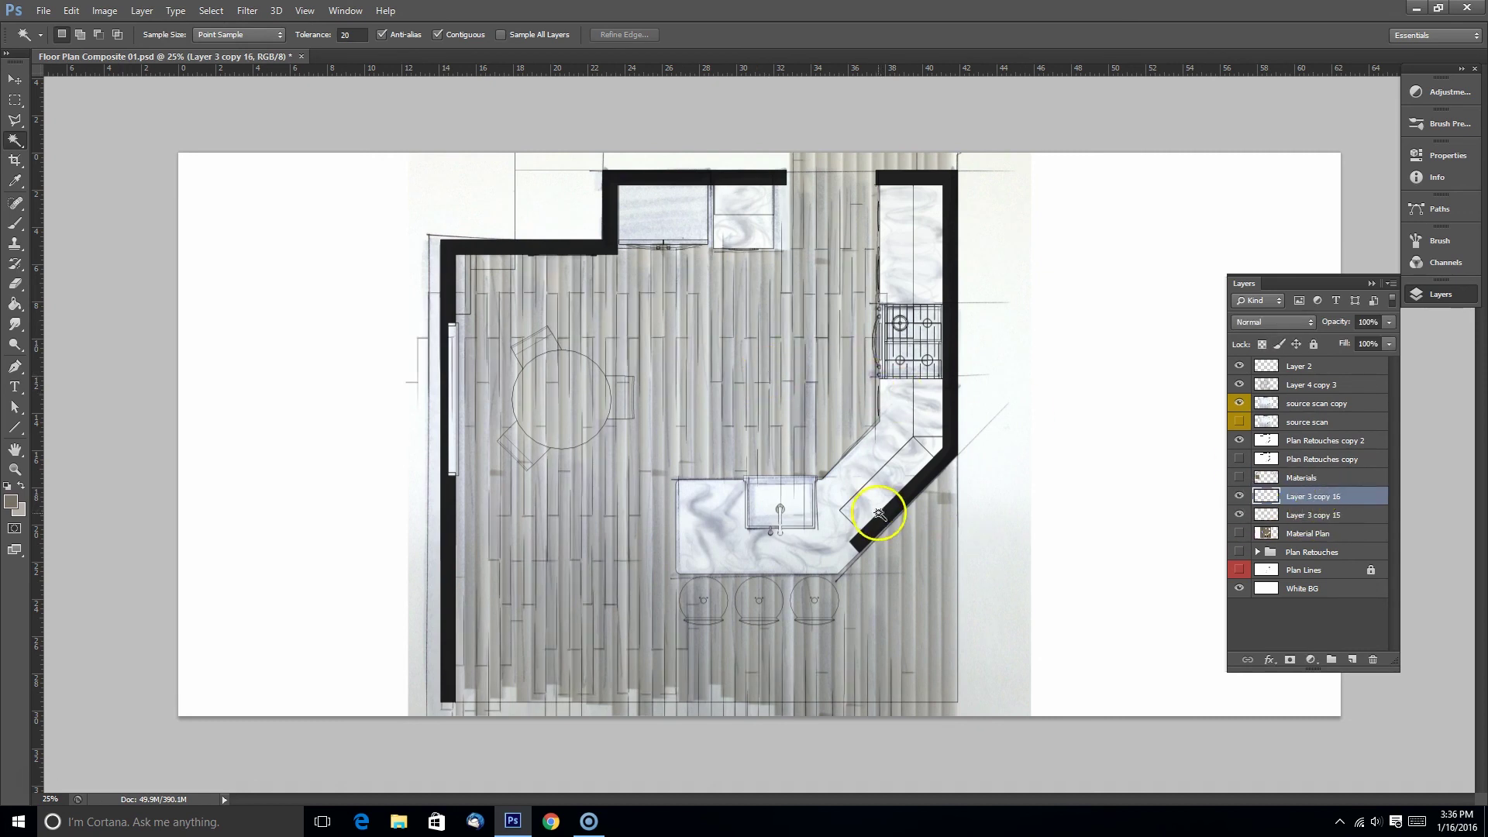
key(ctrl+e)
click(1238, 496)
click(1238, 496)
click(1238, 496)
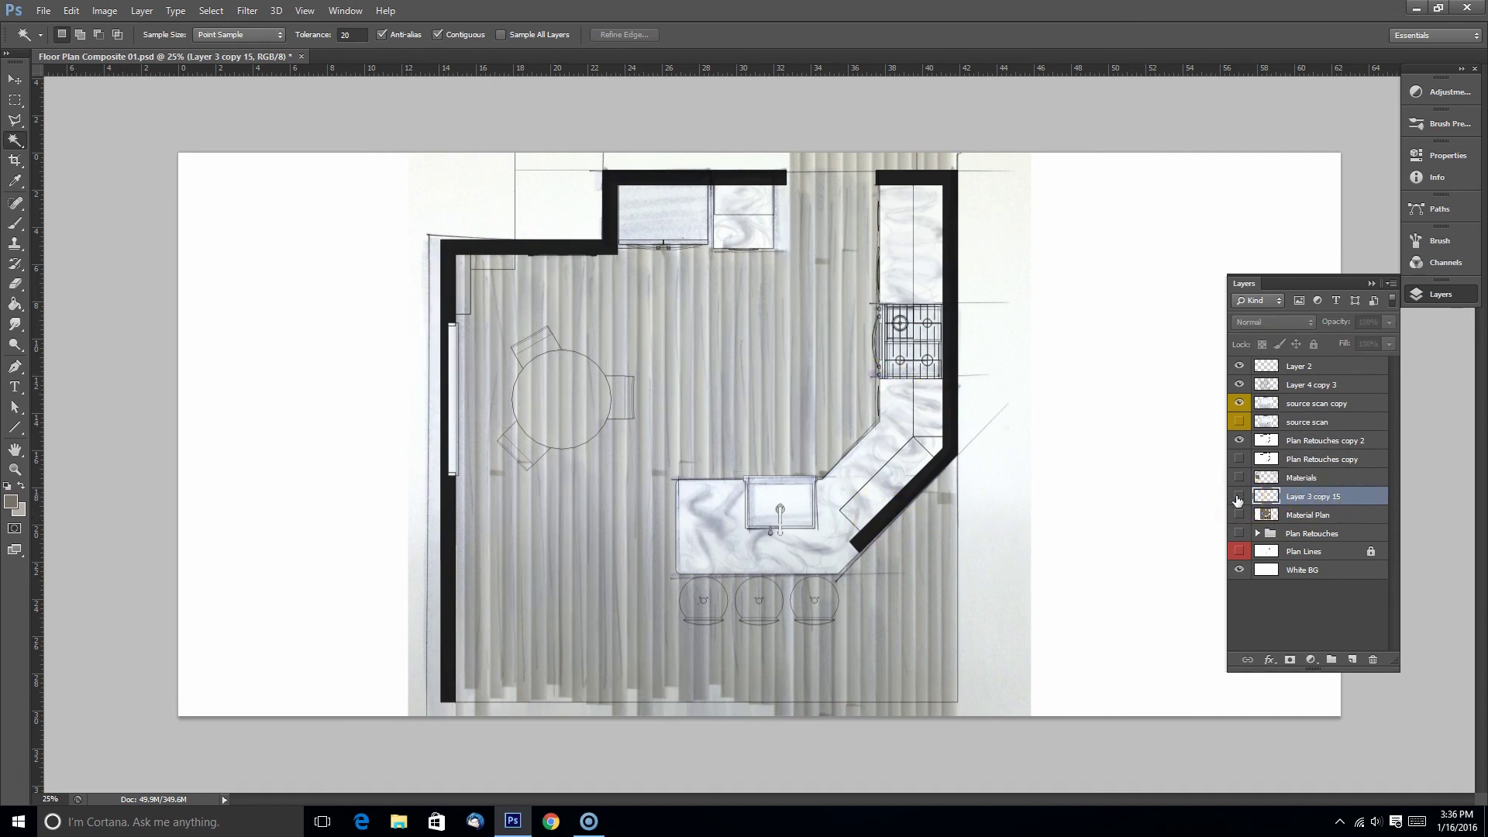
click(1238, 496)
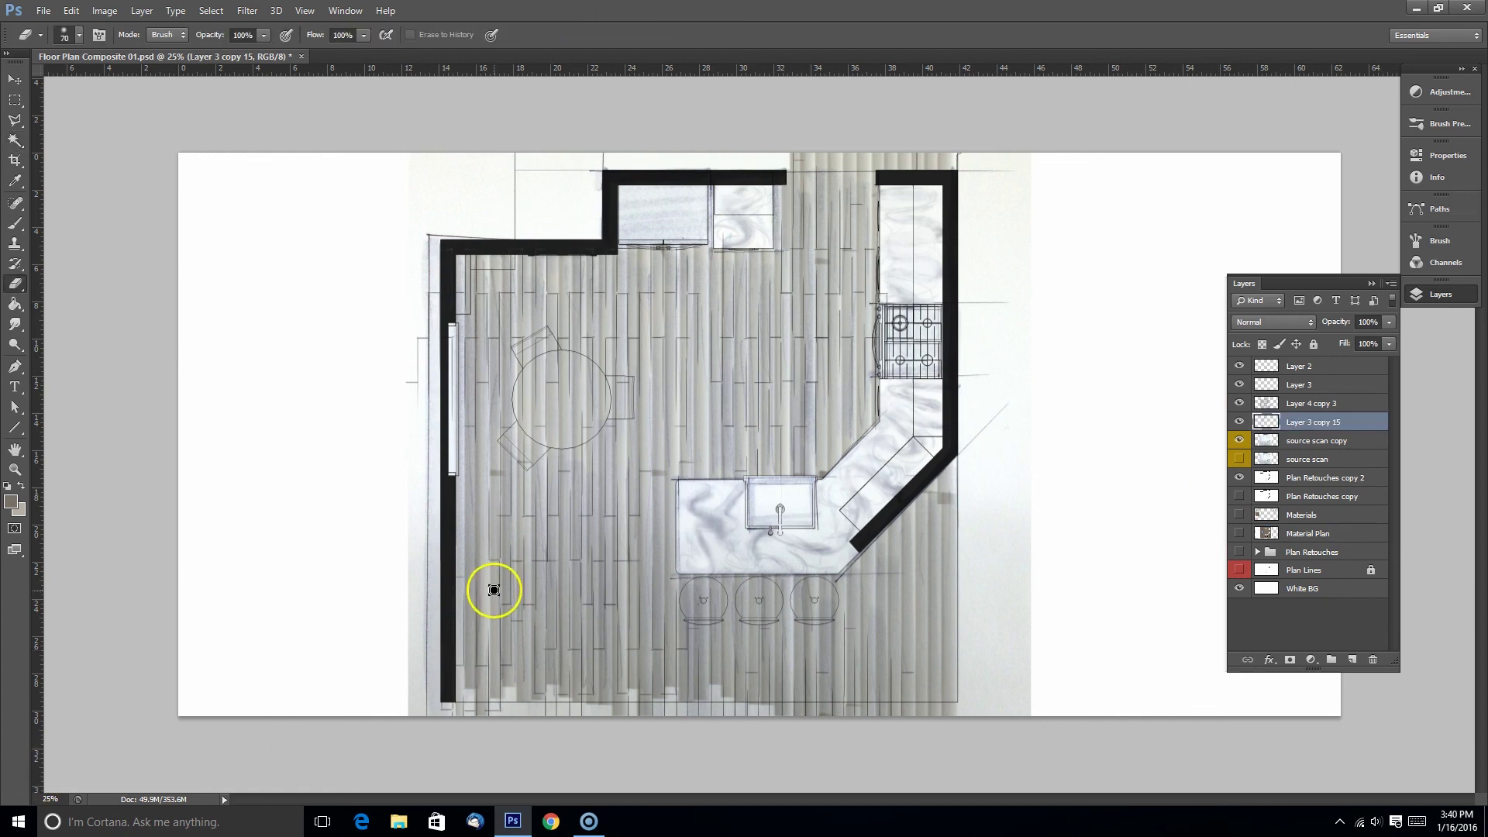
Step: Toggle Plan Retouches copy 2 and source scan copy to check what each layer contributes to the plan
key(m)
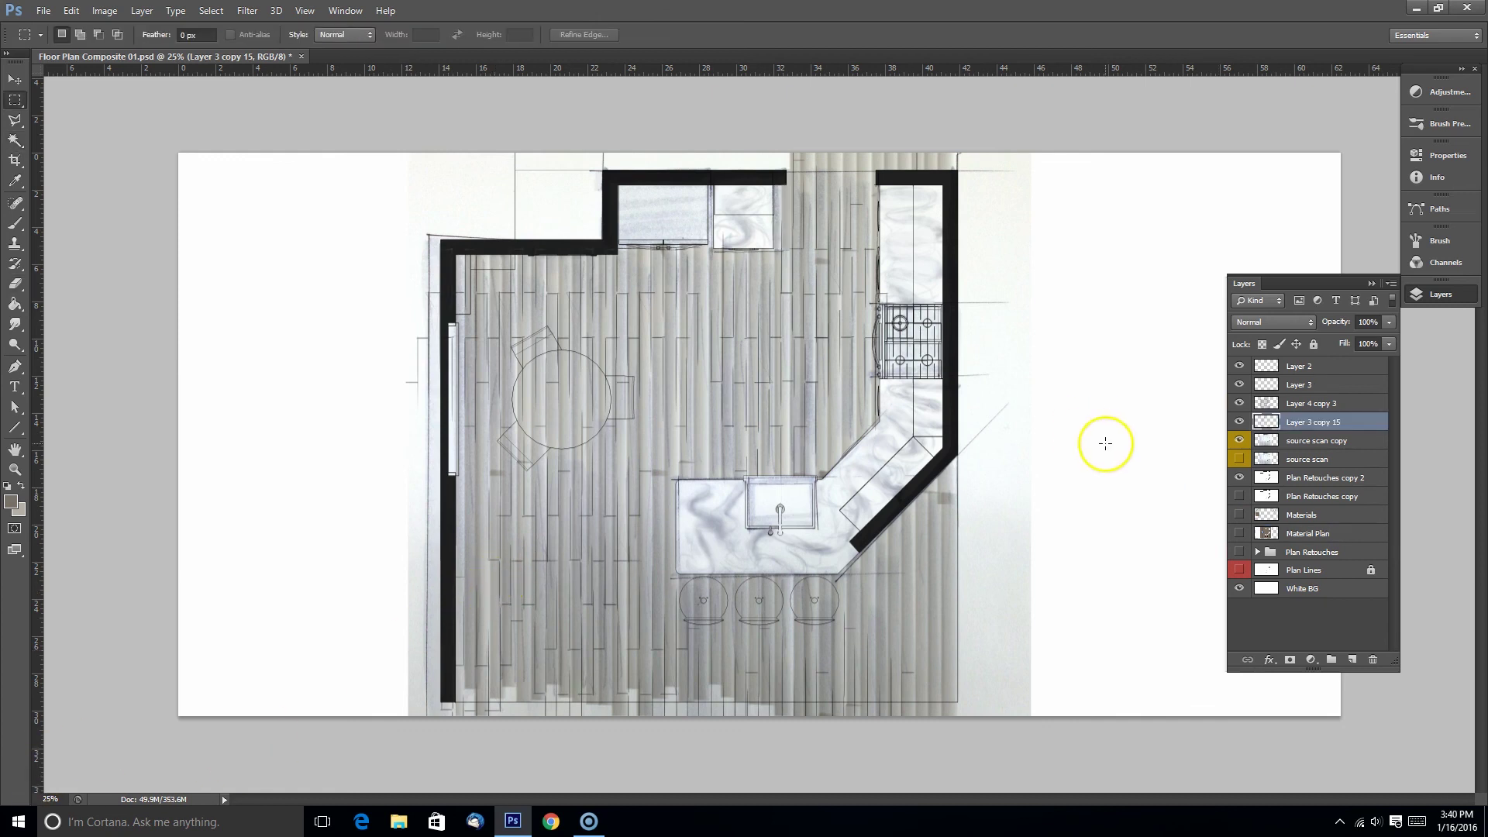
click(1240, 479)
click(1242, 480)
drag(1241, 459, 1237, 446)
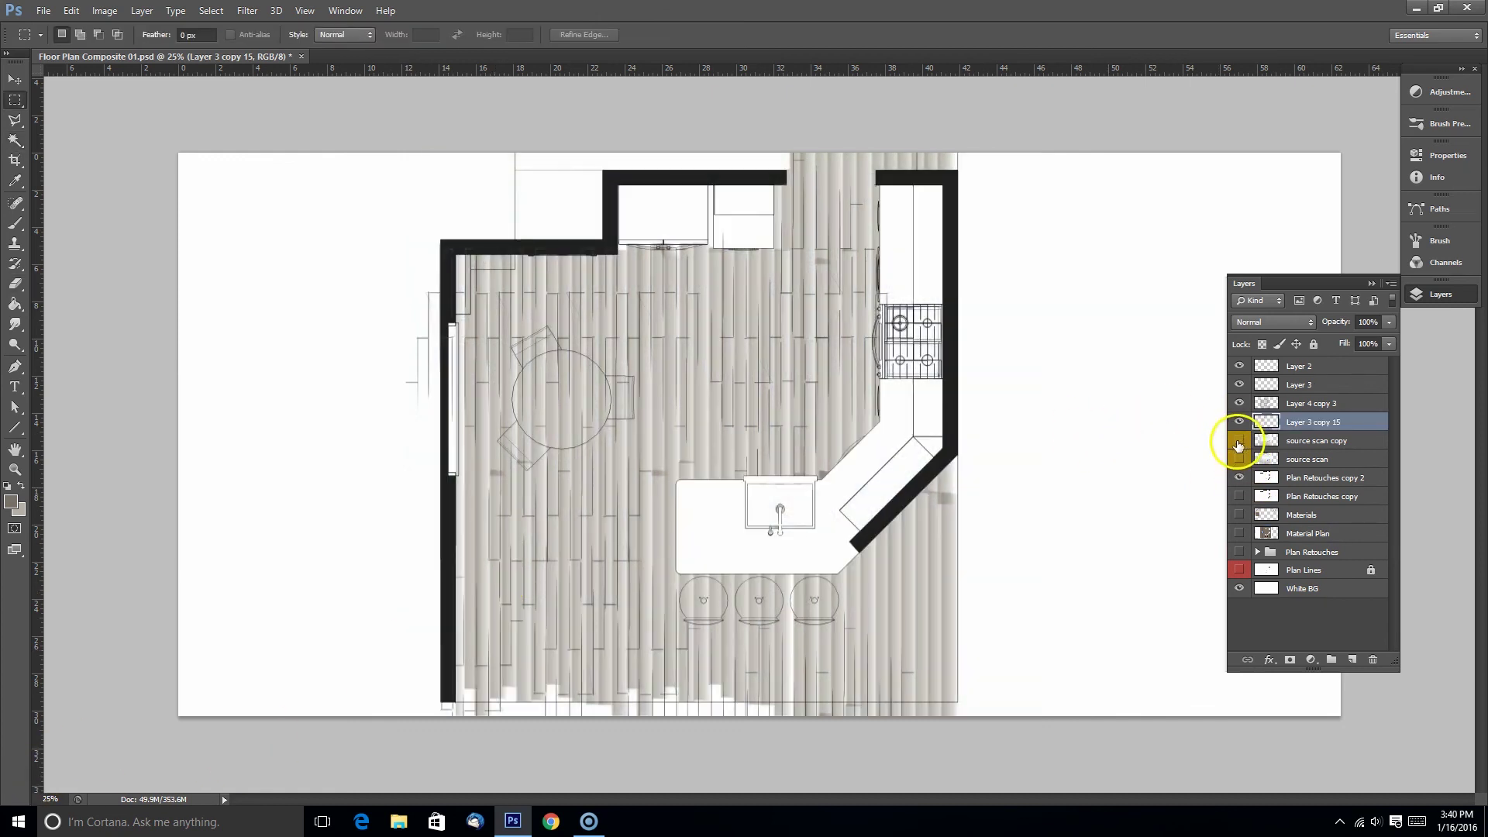
click(1237, 440)
Step: Clear the source scan copy outside the left and right walls and above the dining area using rectangular selections
click(1286, 440)
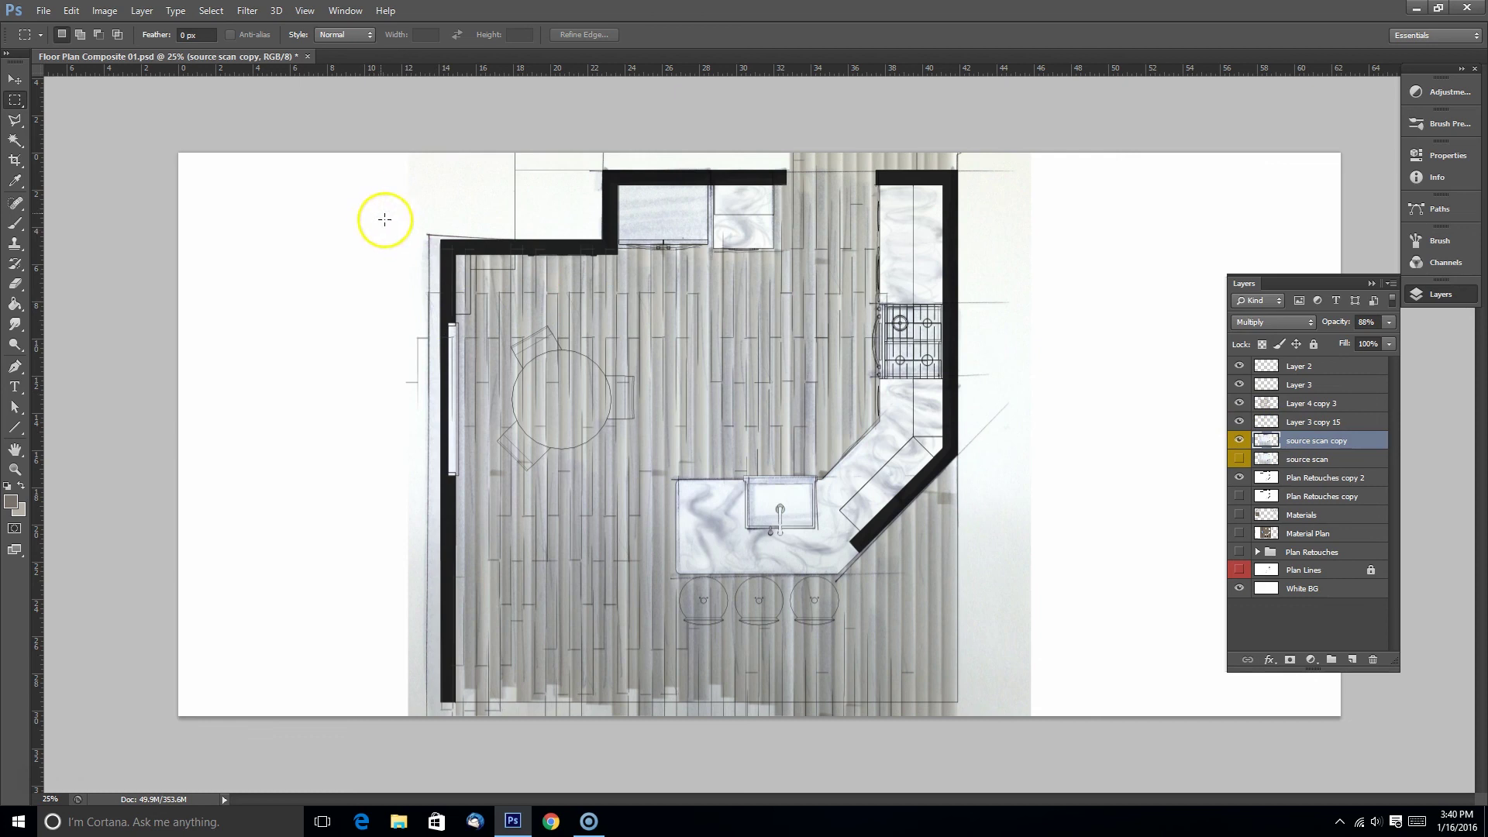
drag(374, 202, 441, 740)
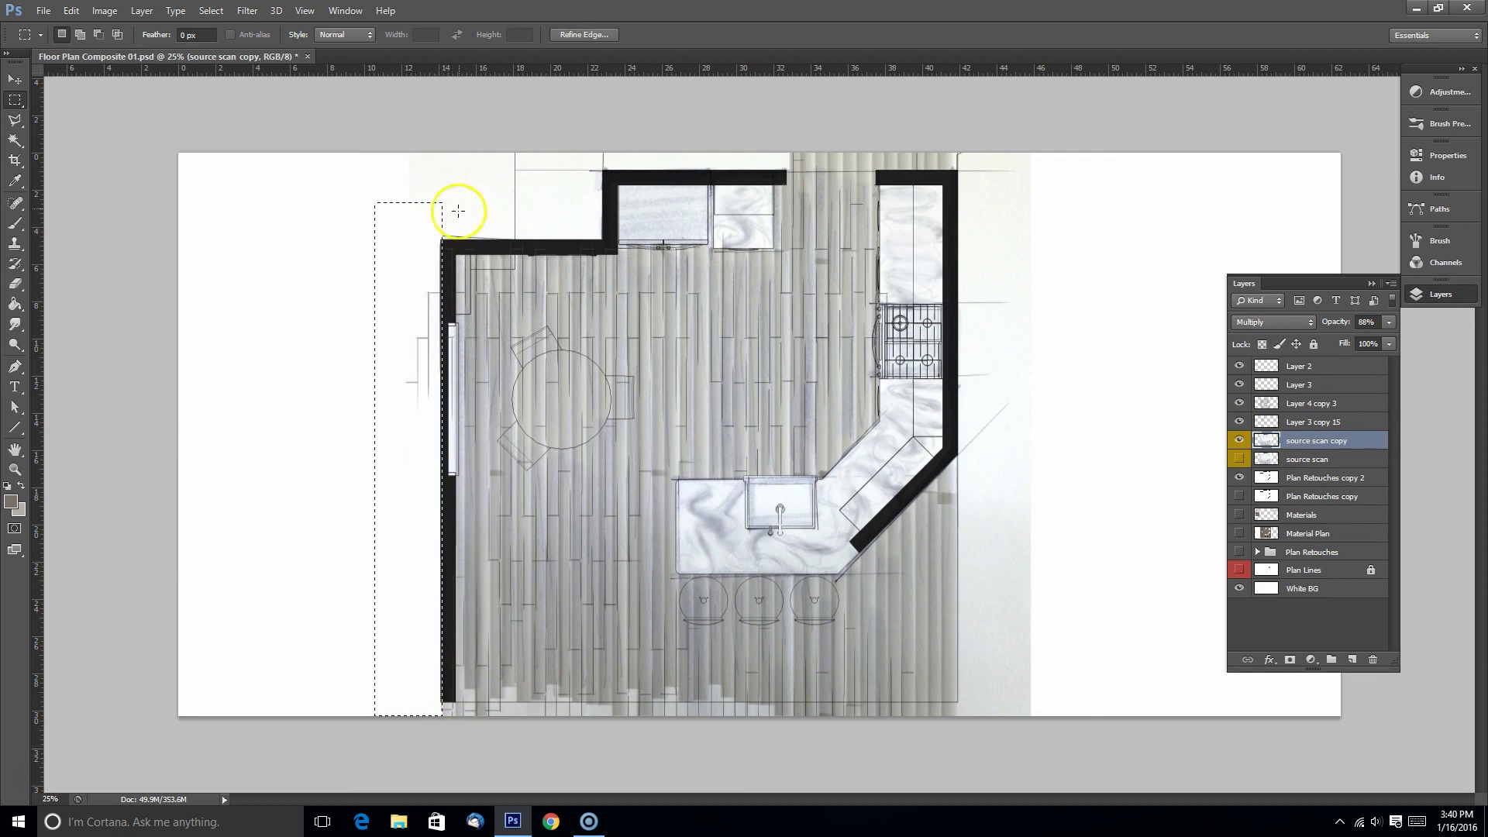
drag(1120, 152, 961, 742)
key(Delete)
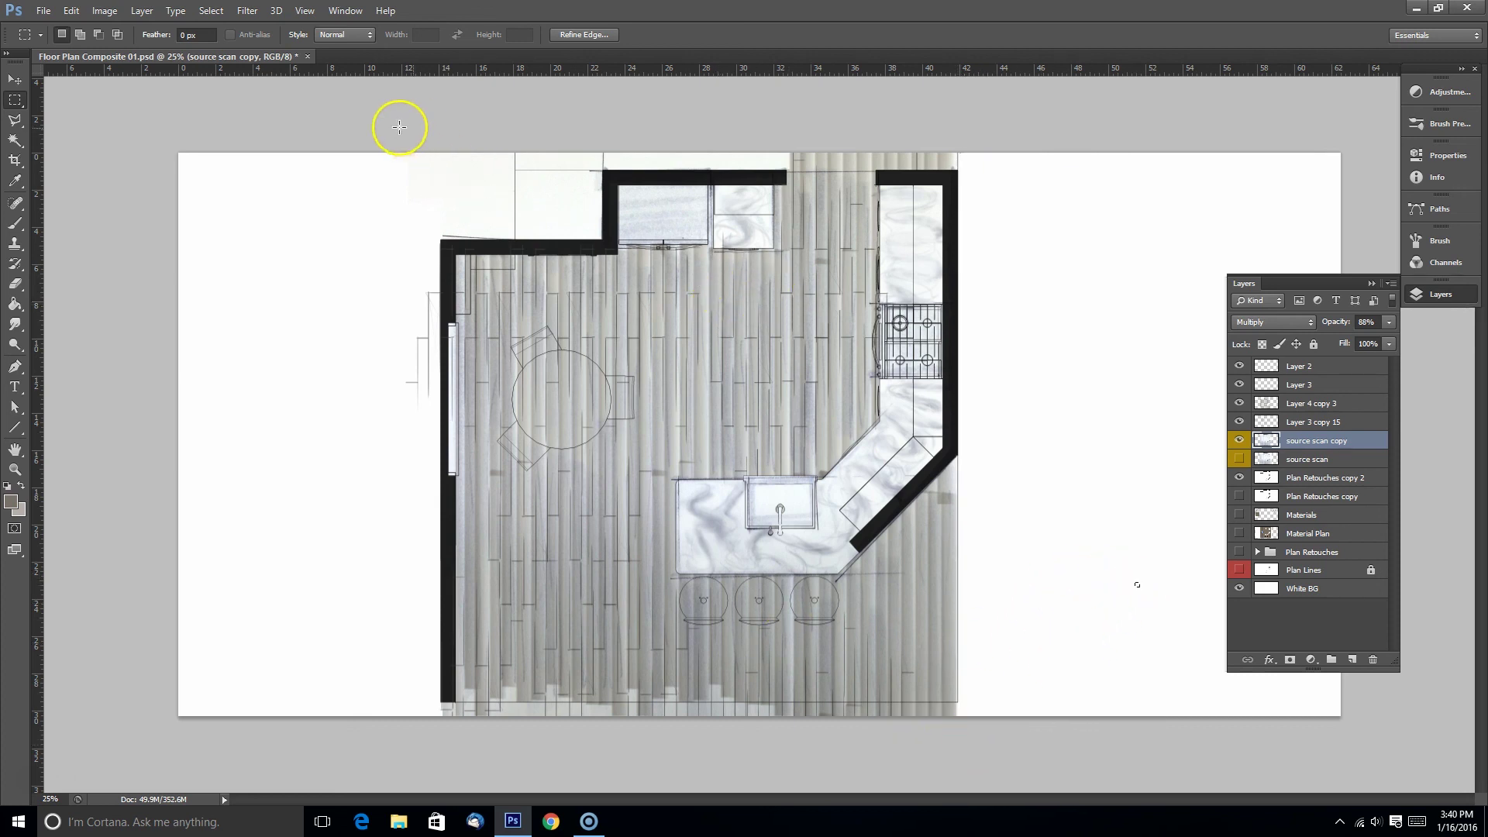
drag(398, 155, 605, 244)
drag(424, 152, 588, 239)
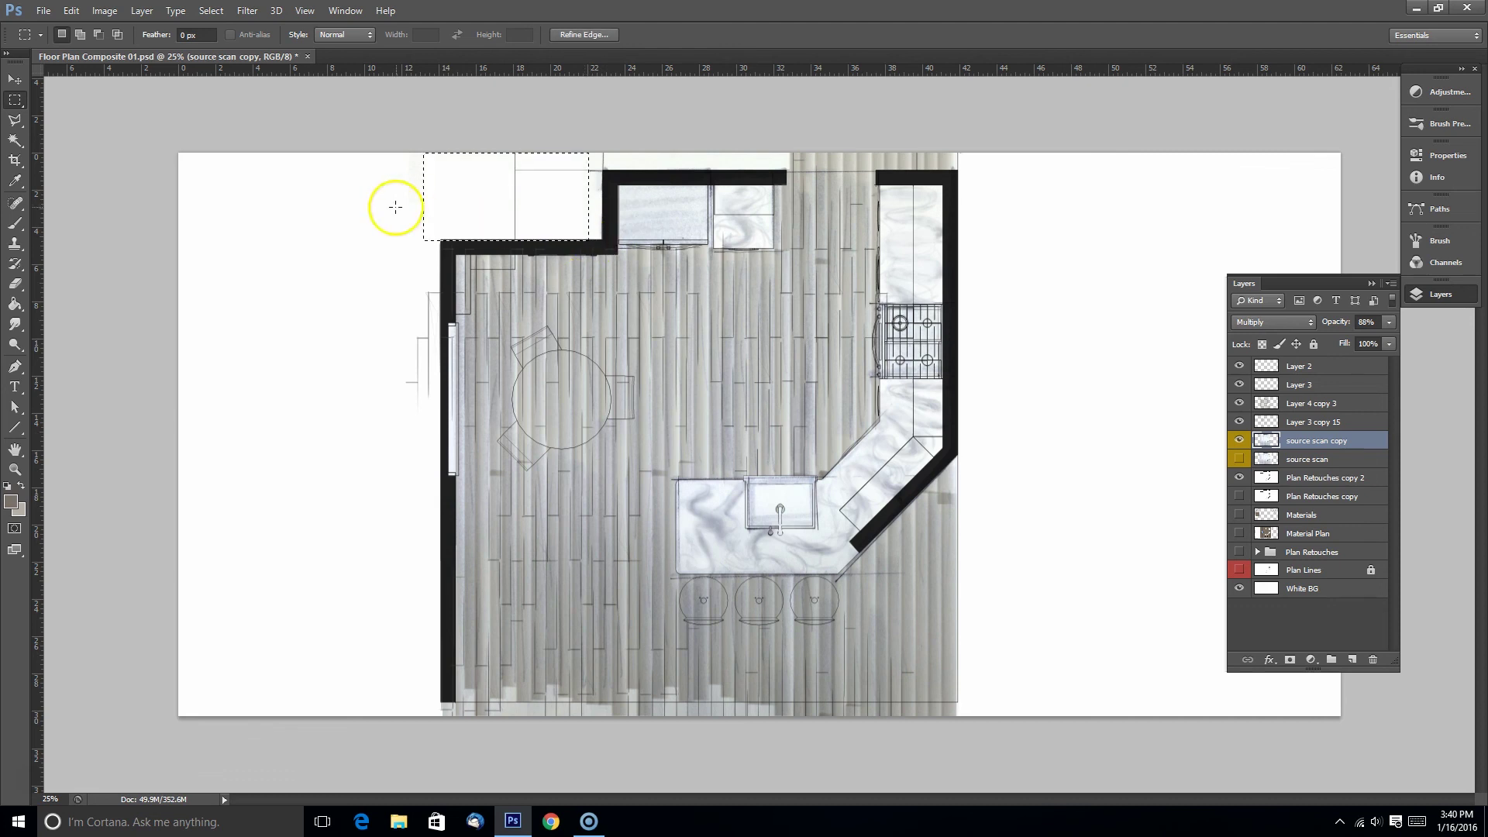
Step: Erase the stray plank lines outside the left wall on Layer 3 copy 15, and make Layer 4 copy 3 active
click(1249, 422)
key(e)
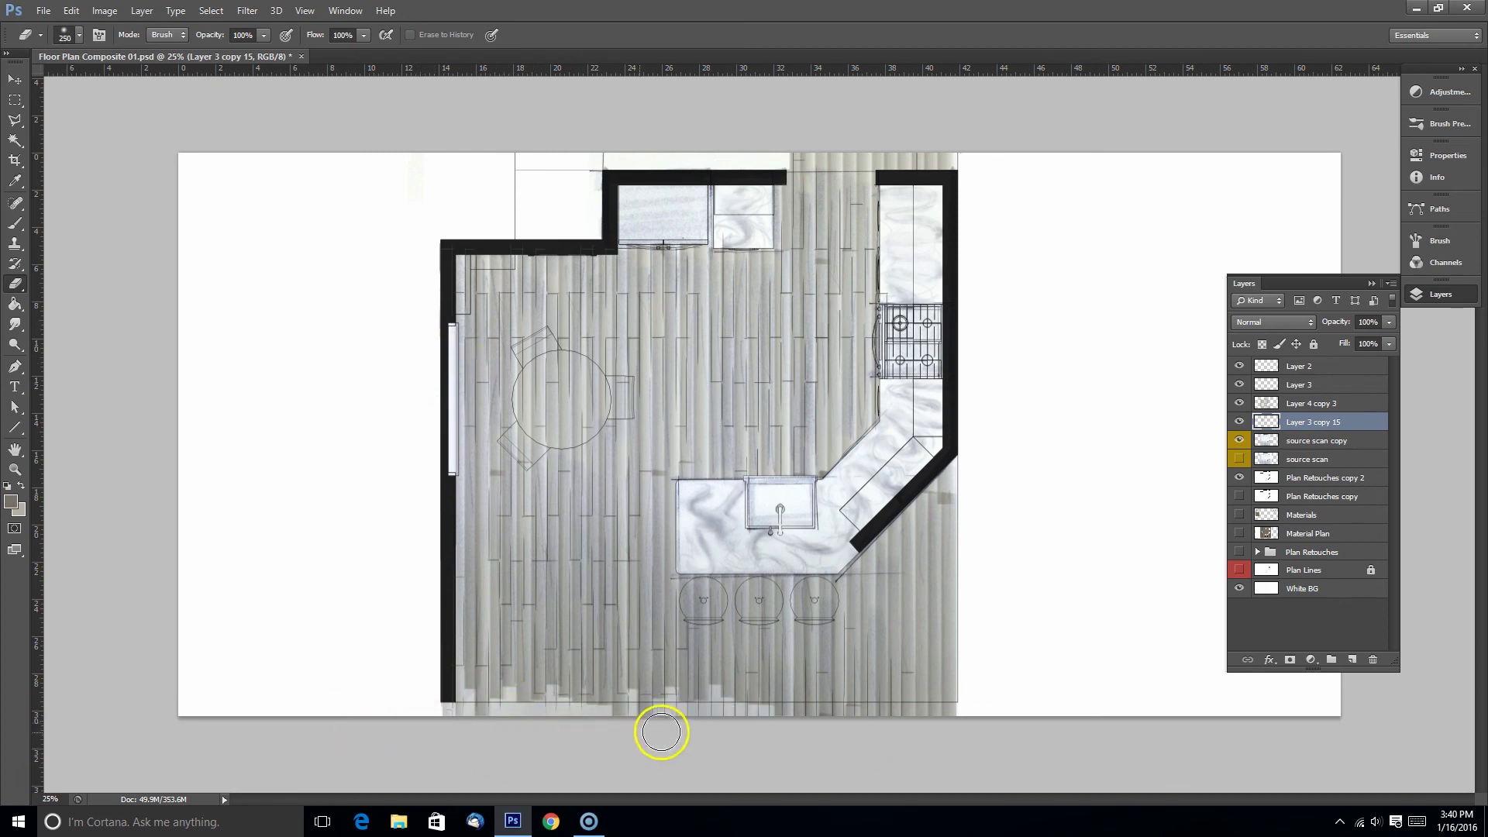
click(1278, 404)
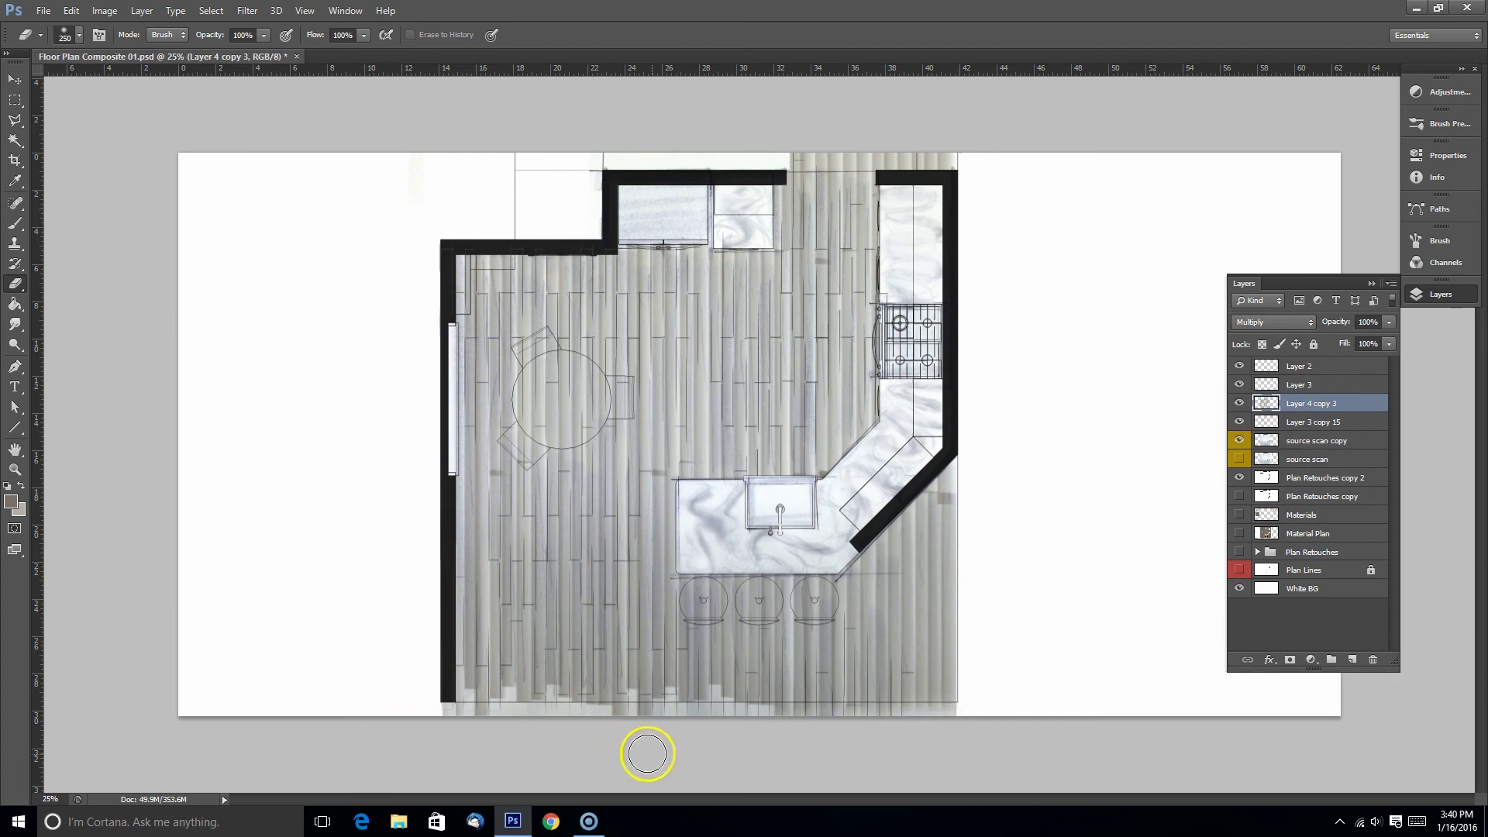